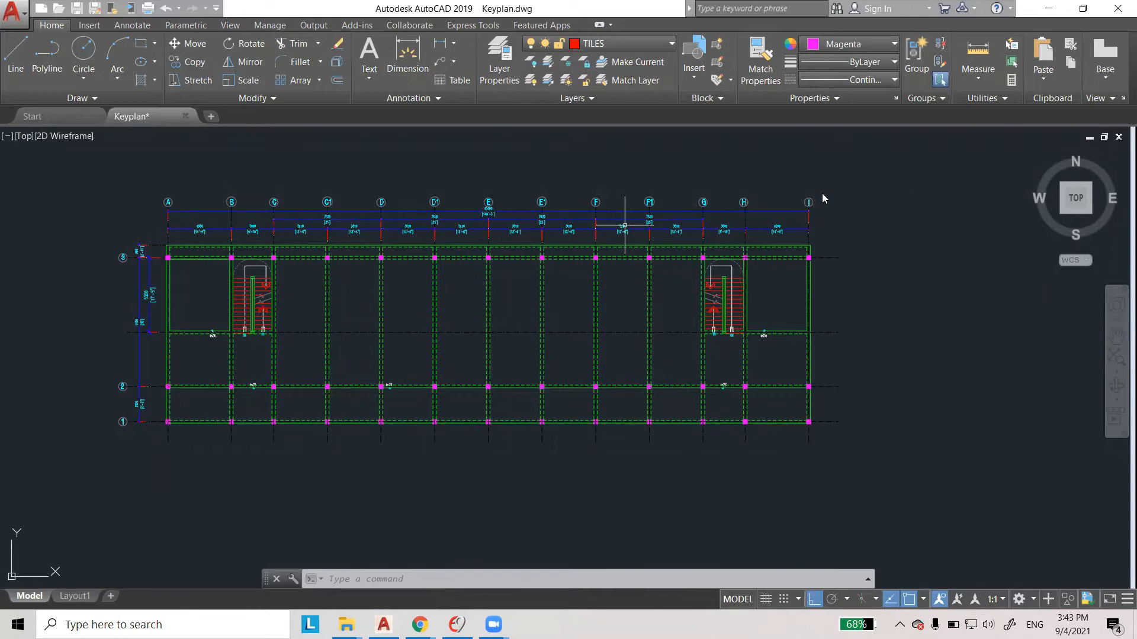
Examine the overall key plan layout, including its gridlines, columns and staircase bays.
{"action": "scroll", "coordinate": [702, 218], "scroll_direction": "up", "scroll_amount": 2}
{"action": "scroll", "coordinate": [646, 256], "scroll_direction": "down", "scroll_amount": 4}
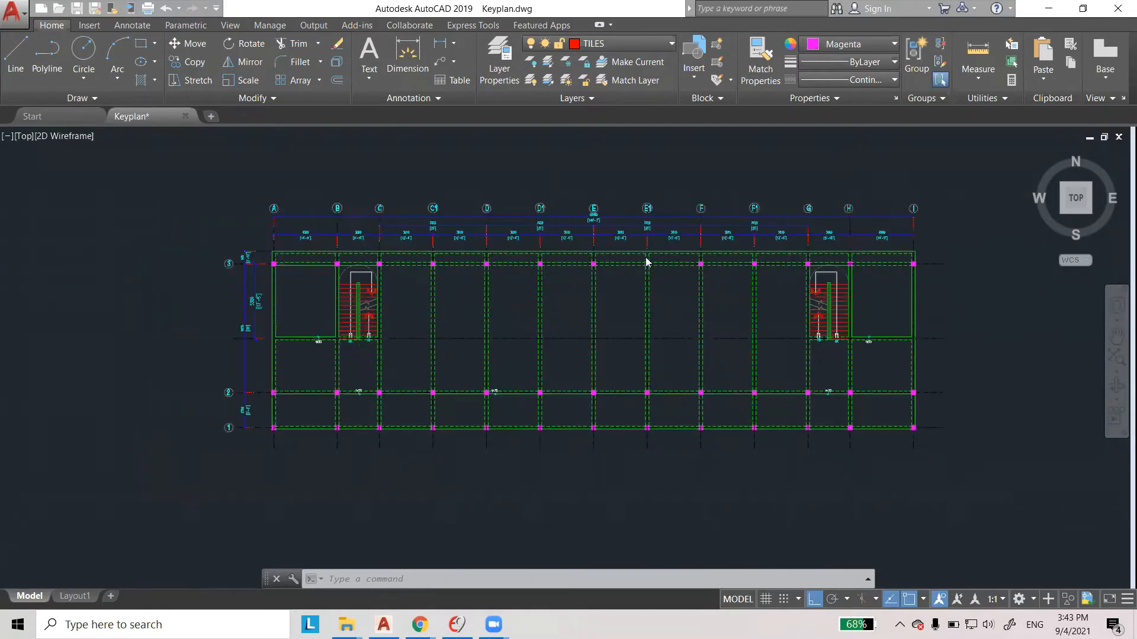
{"action": "scroll", "coordinate": [610, 269], "scroll_direction": "up", "scroll_amount": 4}
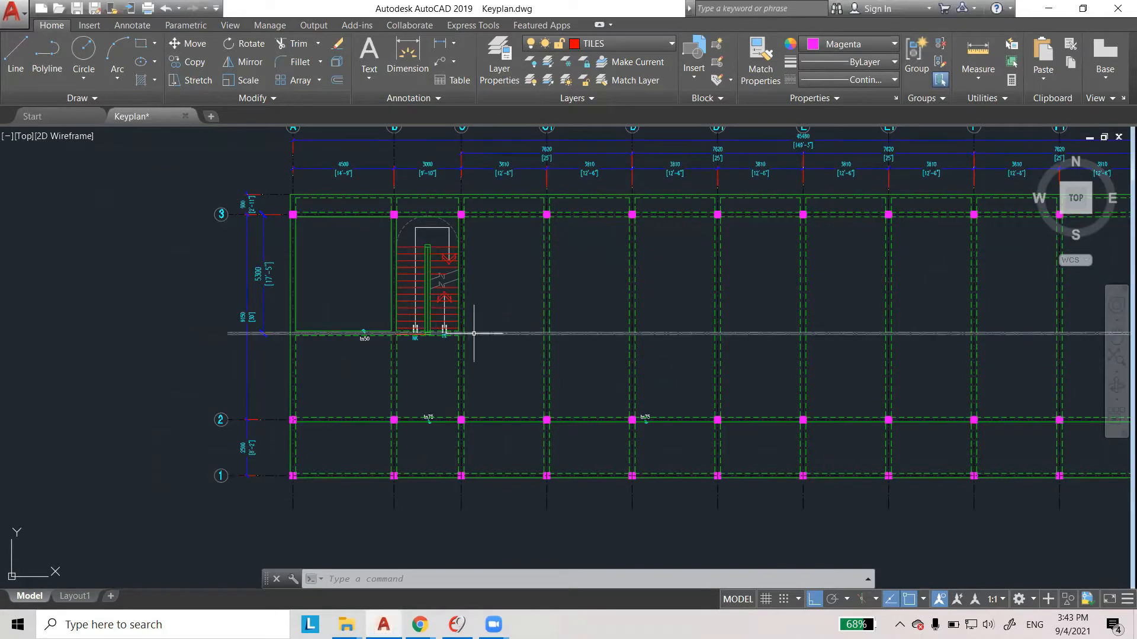
{"action": "scroll", "coordinate": [515, 337], "scroll_direction": "down", "scroll_amount": 1}
{"action": "scroll", "coordinate": [617, 338], "scroll_direction": "up", "scroll_amount": 2}
{"action": "scroll", "coordinate": [601, 341], "scroll_direction": "down", "scroll_amount": 8}
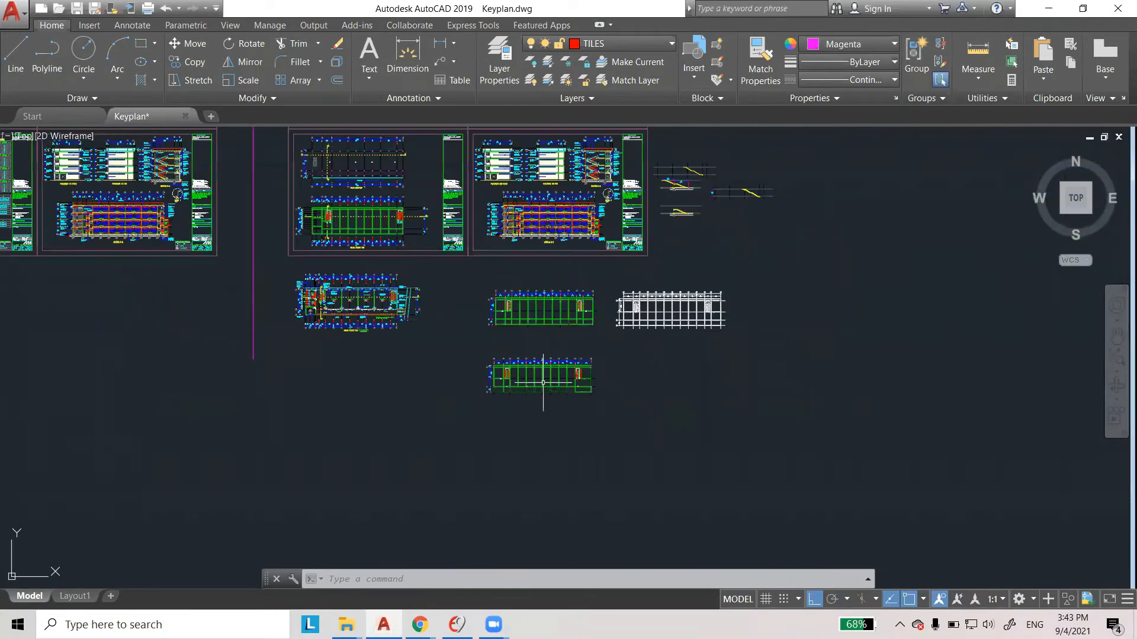
Examine the storey heights and roof levels in section KERATAN B-B and the side elevations.
{"action": "scroll", "coordinate": [503, 204], "scroll_direction": "up", "scroll_amount": 8}
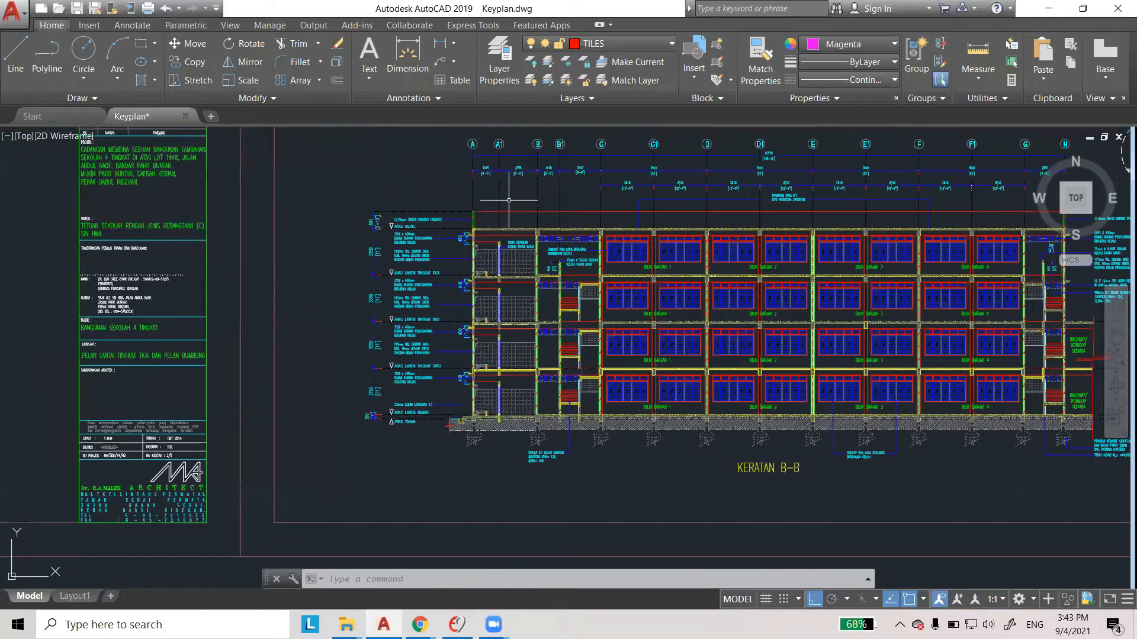
{"action": "scroll", "coordinate": [393, 317], "scroll_direction": "up", "scroll_amount": 3}
{"action": "scroll", "coordinate": [240, 435], "scroll_direction": "up", "scroll_amount": 3}
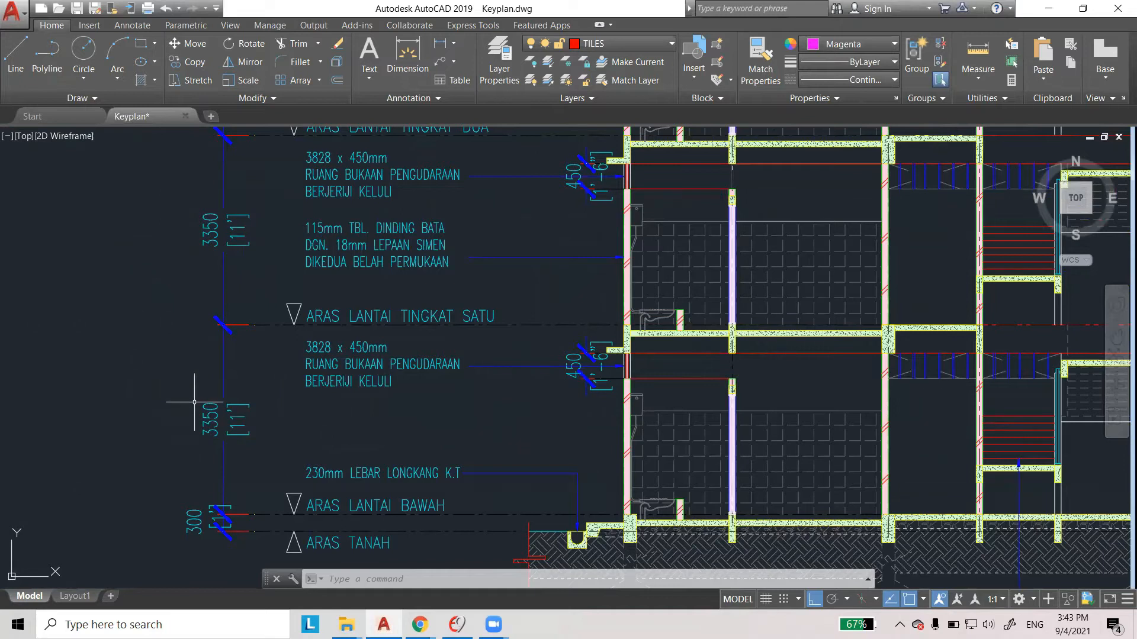
{"action": "scroll", "coordinate": [333, 478], "scroll_direction": "down", "scroll_amount": 4}
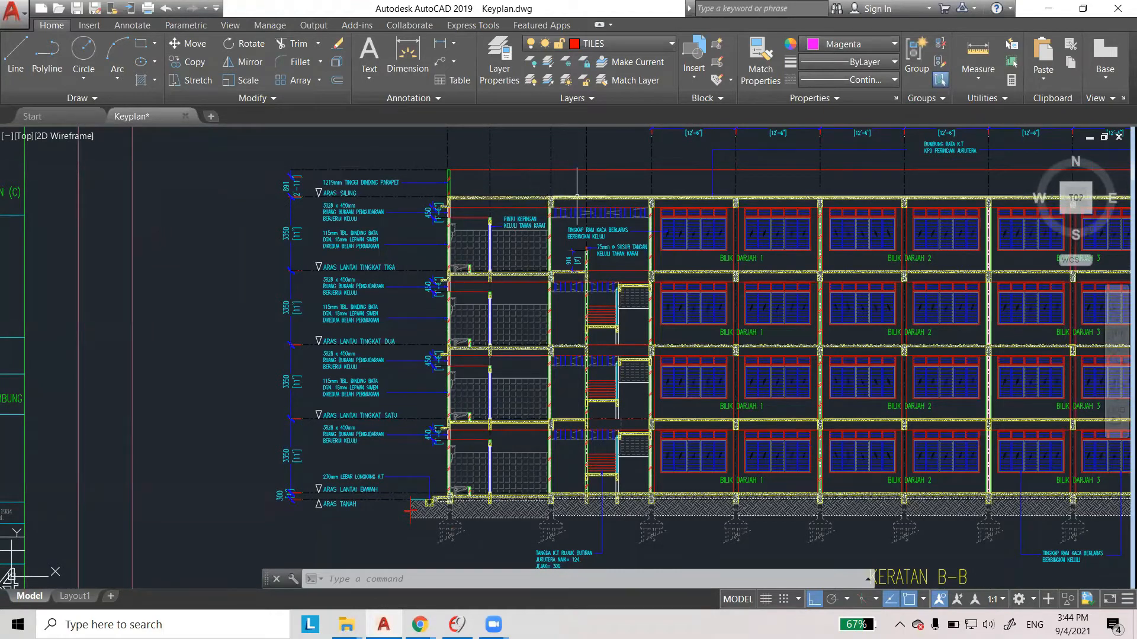
{"action": "mouse_move", "coordinate": [576, 201]}
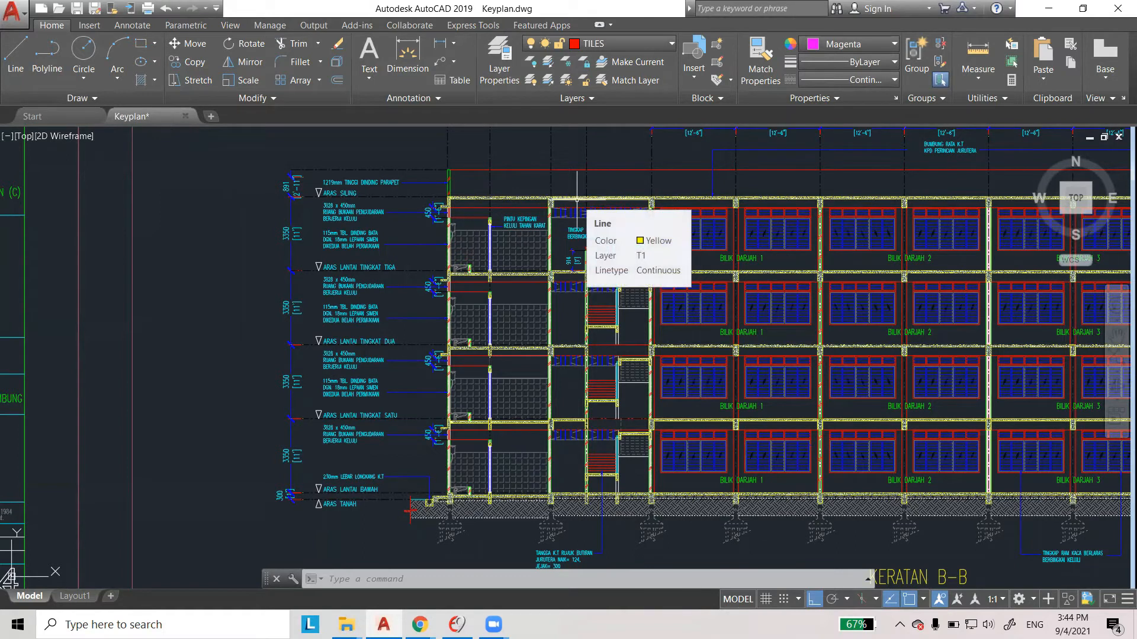
{"action": "scroll", "coordinate": [576, 201], "scroll_direction": "down", "scroll_amount": 10}
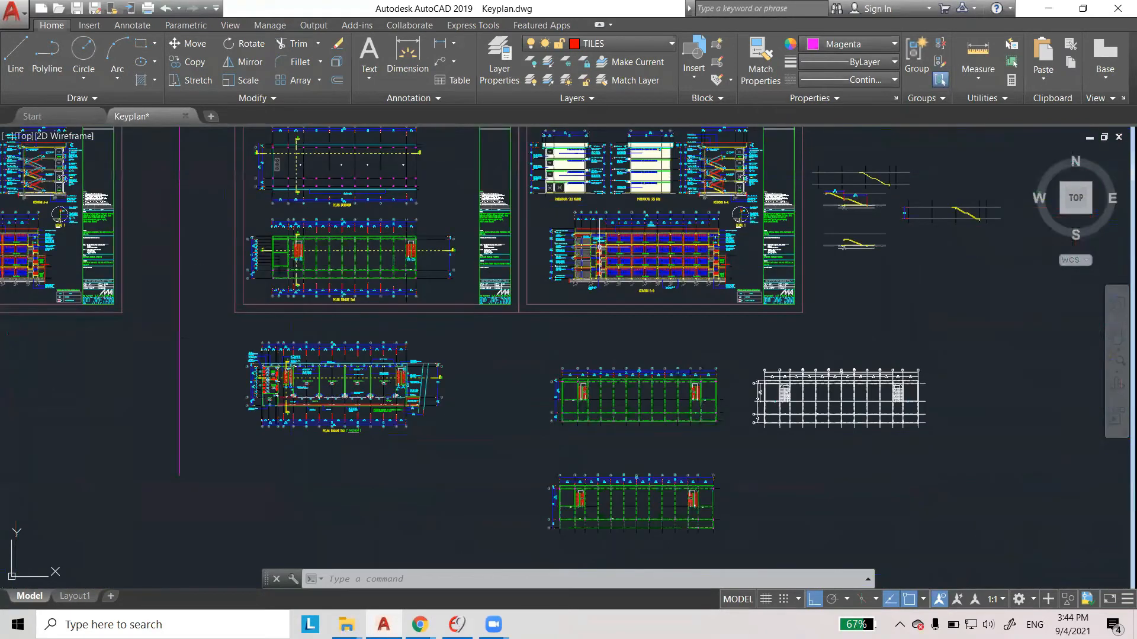
{"action": "scroll", "coordinate": [627, 155], "scroll_direction": "up", "scroll_amount": 8}
{"action": "scroll", "coordinate": [732, 254], "scroll_direction": "down", "scroll_amount": 2}
{"action": "scroll", "coordinate": [732, 255], "scroll_direction": "up", "scroll_amount": 3}
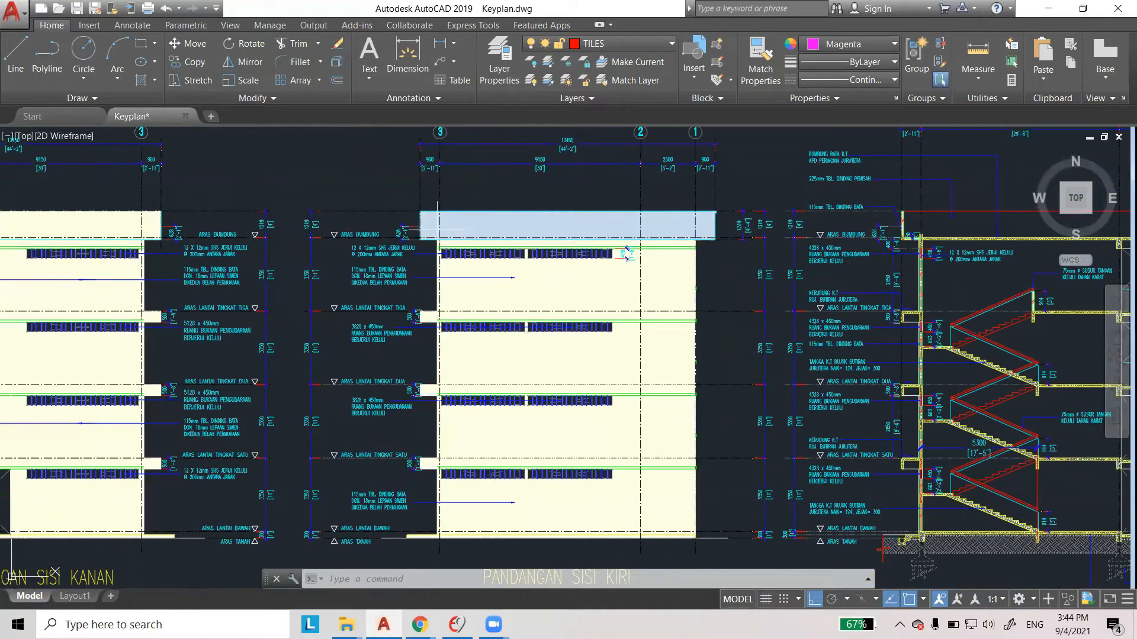
{"action": "scroll", "coordinate": [627, 253], "scroll_direction": "down", "scroll_amount": 6}
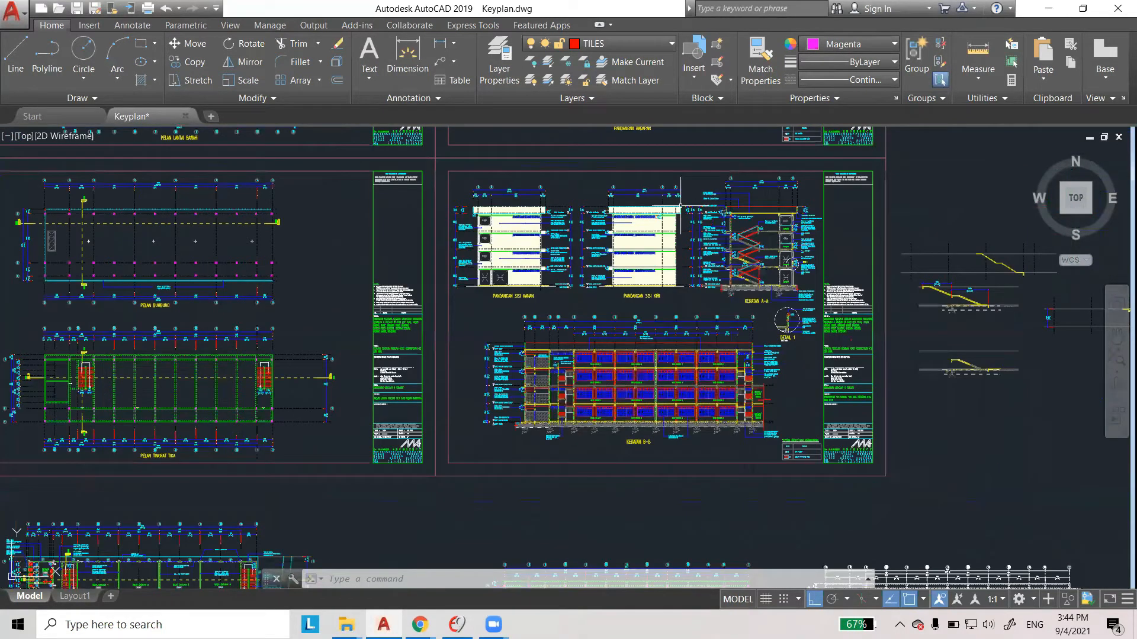
{"action": "scroll", "coordinate": [680, 206], "scroll_direction": "down", "scroll_amount": 4}
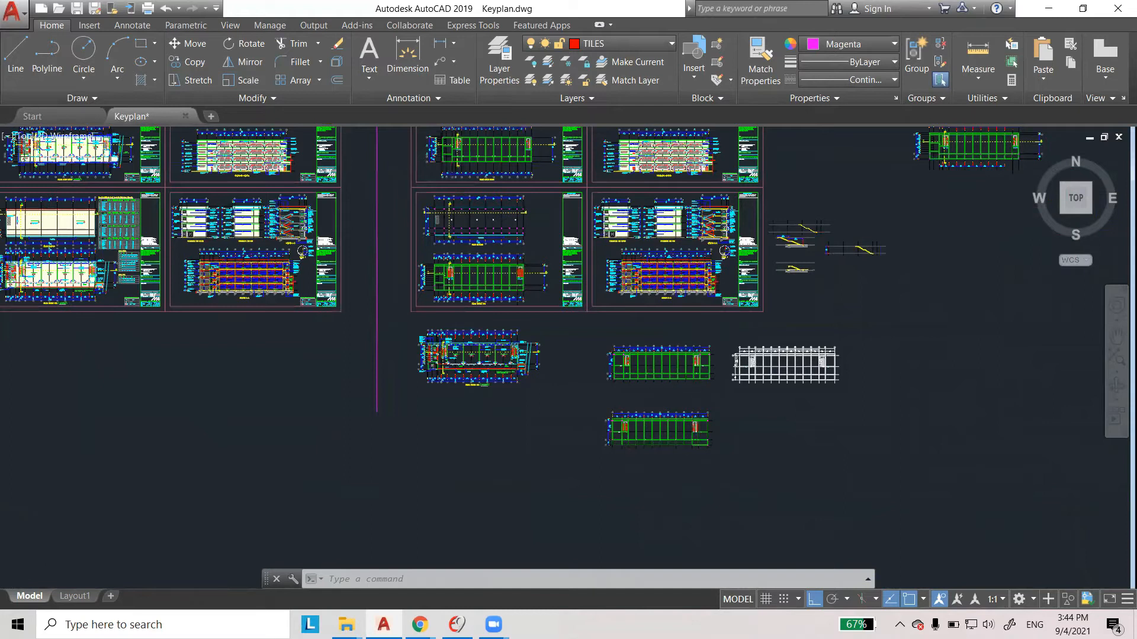
Examine the key plan's beam lines, column positions and grid dimensions around the staircase and gridlines 1 to 3.
{"action": "scroll", "coordinate": [676, 407], "scroll_direction": "up", "scroll_amount": 4}
{"action": "scroll", "coordinate": [621, 468], "scroll_direction": "up", "scroll_amount": 6}
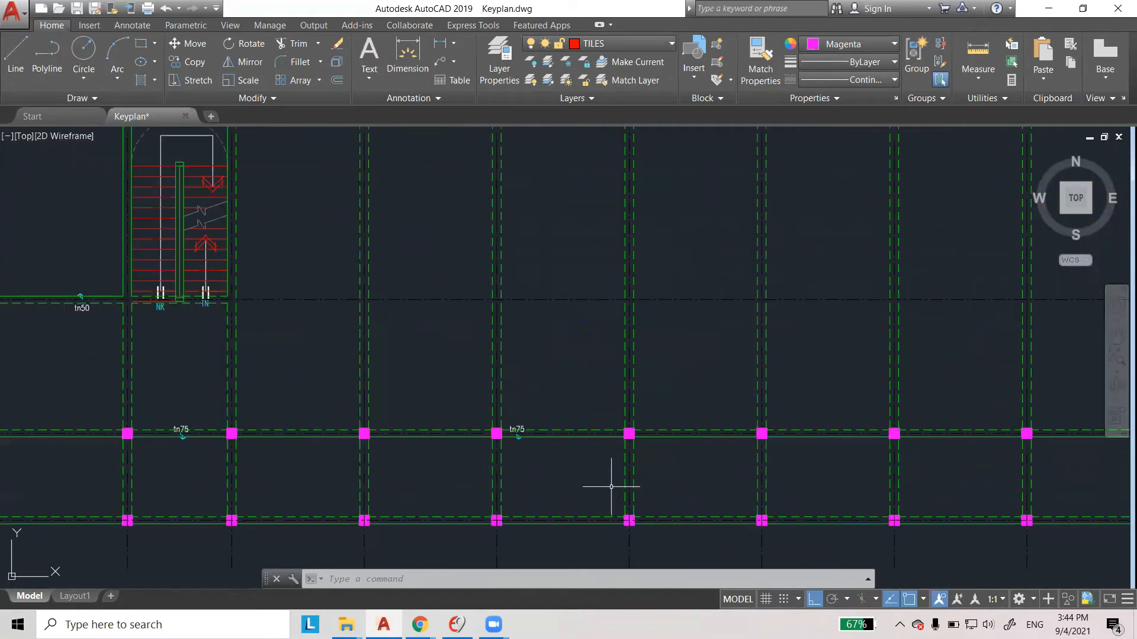
{"action": "scroll", "coordinate": [617, 465], "scroll_direction": "down", "scroll_amount": 2}
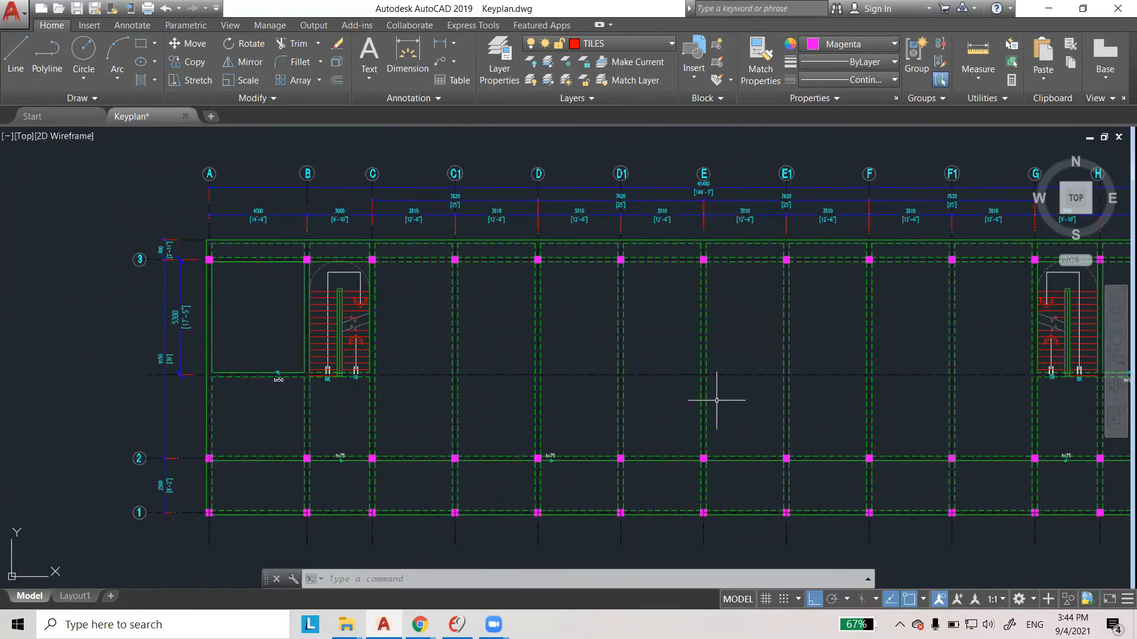
{"action": "scroll", "coordinate": [382, 370], "scroll_direction": "down", "scroll_amount": 2}
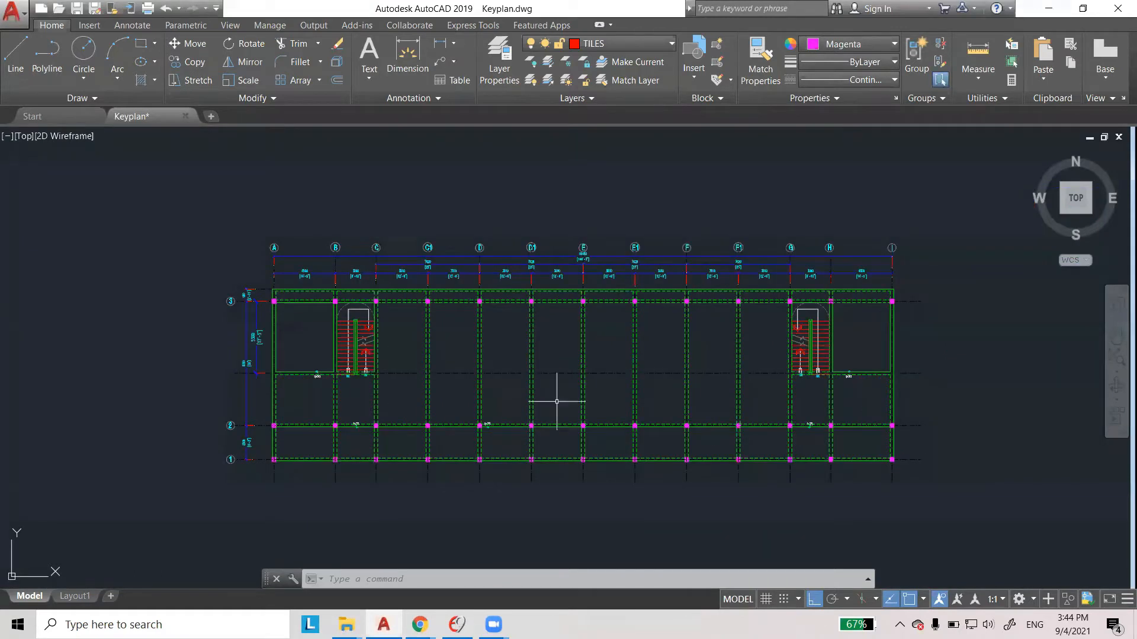
{"action": "scroll", "coordinate": [557, 401], "scroll_direction": "up", "scroll_amount": 2}
{"action": "scroll", "coordinate": [616, 330], "scroll_direction": "up", "scroll_amount": 2}
{"action": "scroll", "coordinate": [619, 337], "scroll_direction": "down", "scroll_amount": 2}
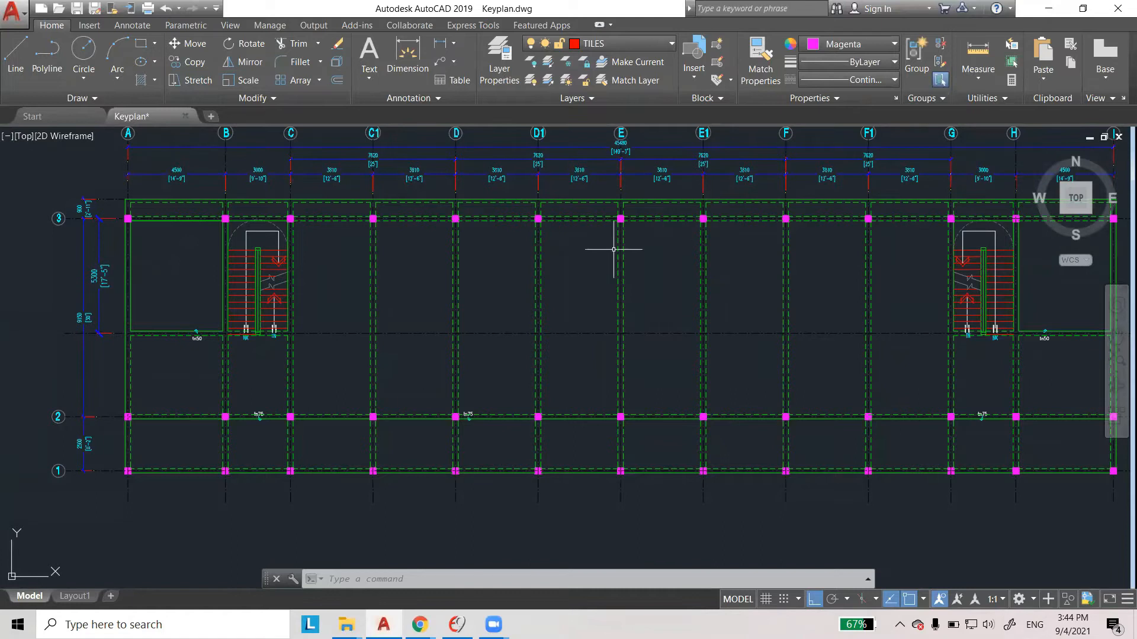
{"action": "scroll", "coordinate": [98, 216], "scroll_direction": "up", "scroll_amount": 4}
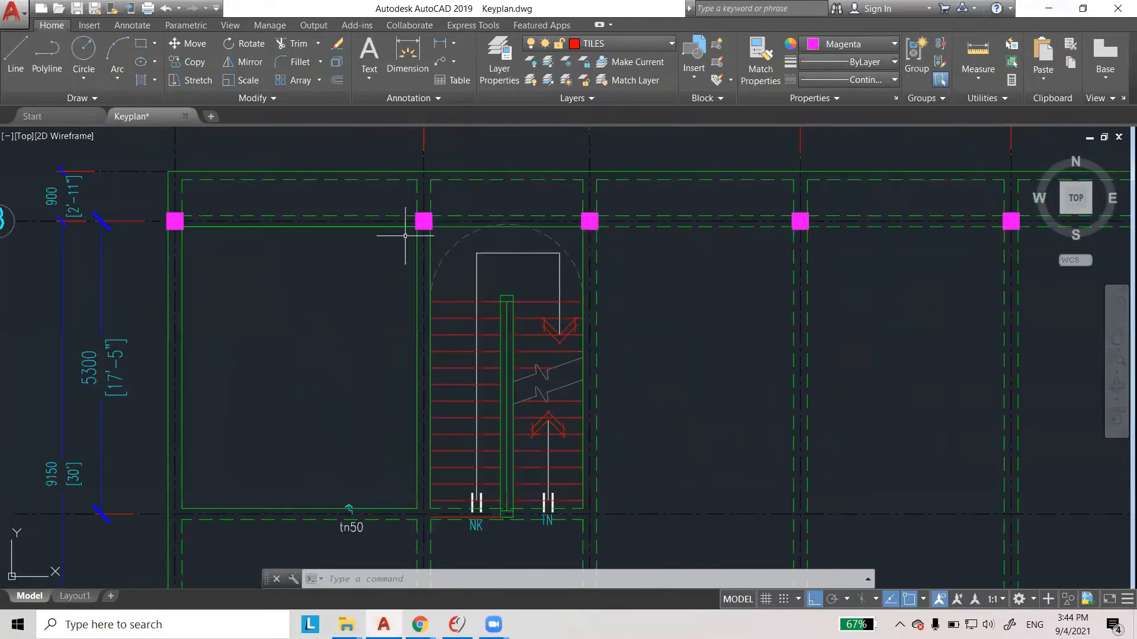
{"action": "scroll", "coordinate": [414, 233], "scroll_direction": "down", "scroll_amount": 4}
{"action": "scroll", "coordinate": [305, 369], "scroll_direction": "up", "scroll_amount": 2}
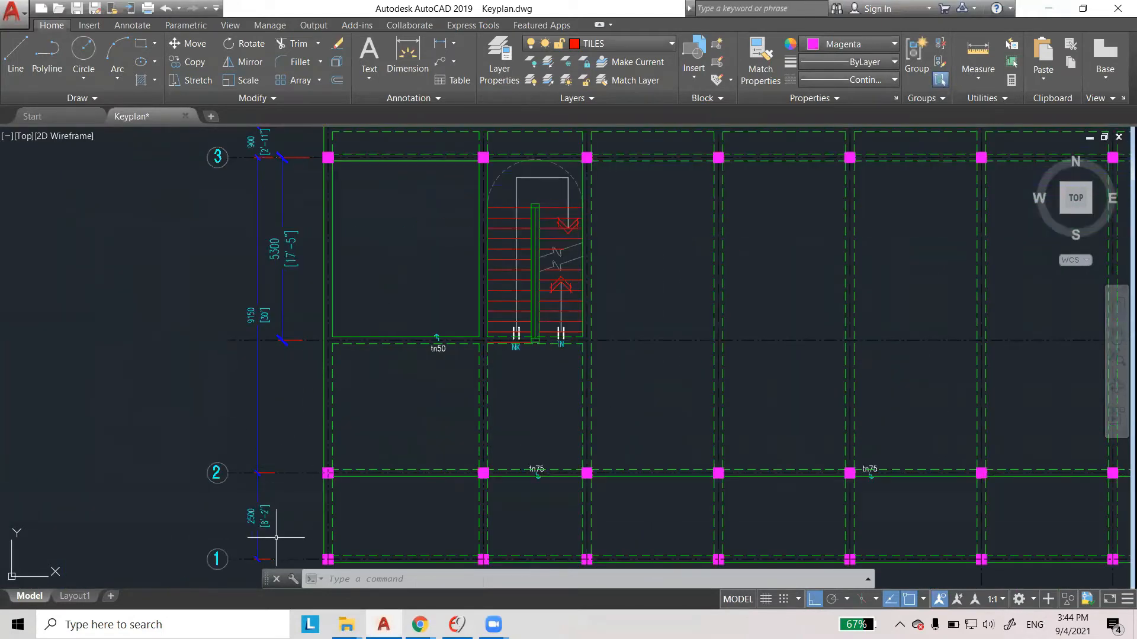
{"action": "scroll", "coordinate": [254, 526], "scroll_direction": "up", "scroll_amount": 4}
{"action": "scroll", "coordinate": [249, 453], "scroll_direction": "down", "scroll_amount": 4}
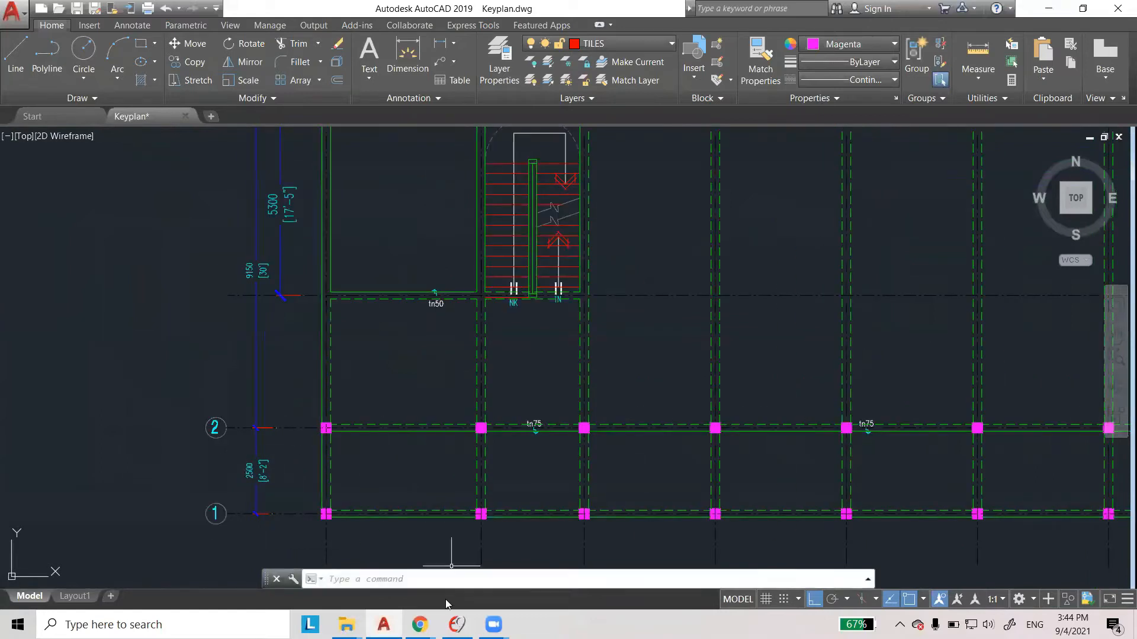
{"action": "scroll", "coordinate": [322, 422], "scroll_direction": "down", "scroll_amount": 2}
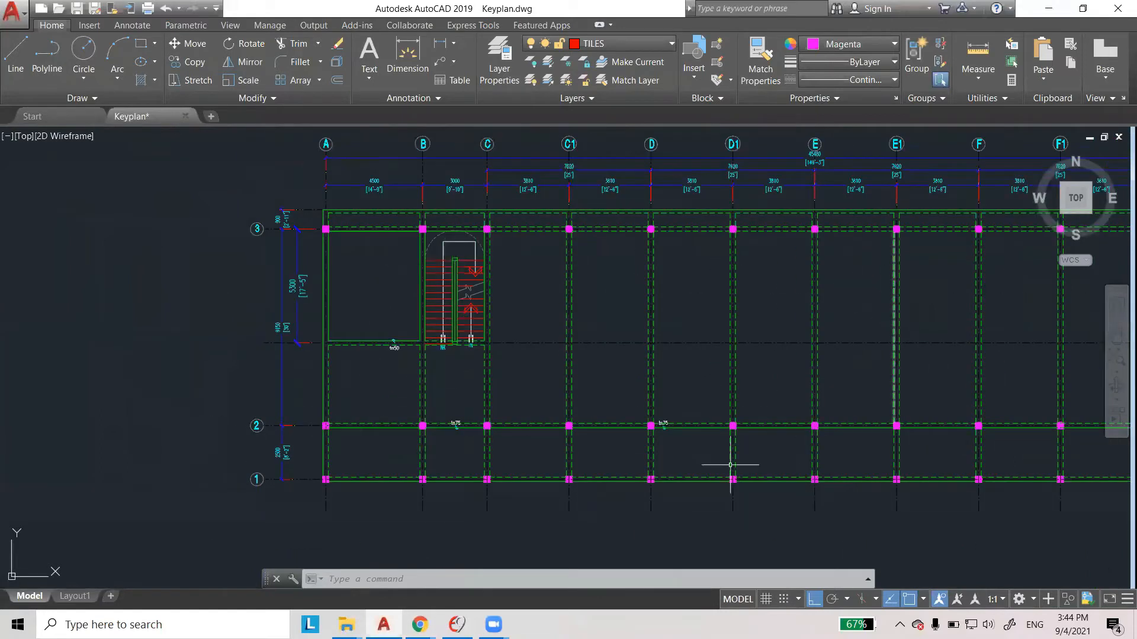
Inspect the tn75 and tn50 drop labels along the beams near both staircases on the key plan.
{"action": "scroll", "coordinate": [466, 437], "scroll_direction": "up", "scroll_amount": 8}
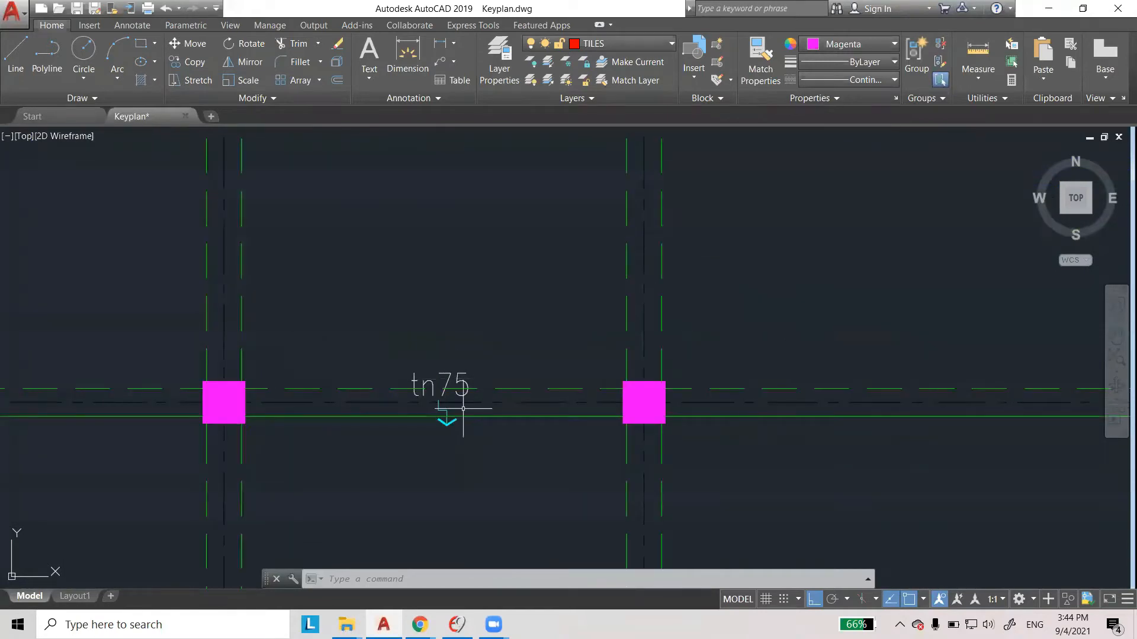
{"action": "scroll", "coordinate": [574, 496], "scroll_direction": "down", "scroll_amount": 6}
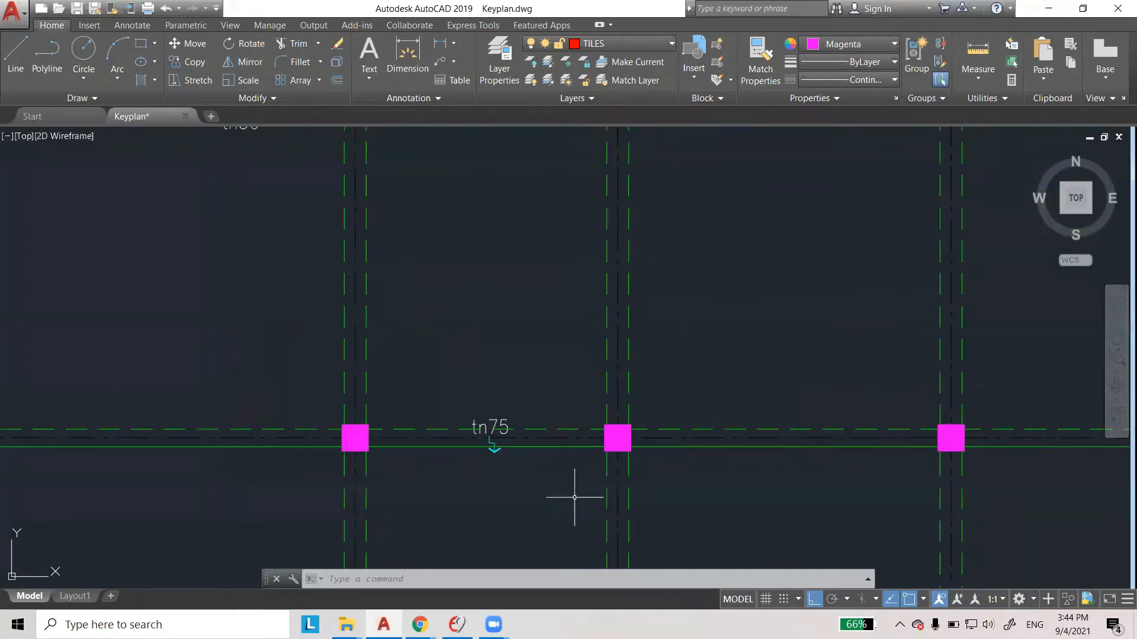
{"action": "scroll", "coordinate": [452, 371], "scroll_direction": "up", "scroll_amount": 3}
{"action": "scroll", "coordinate": [522, 357], "scroll_direction": "down", "scroll_amount": 2}
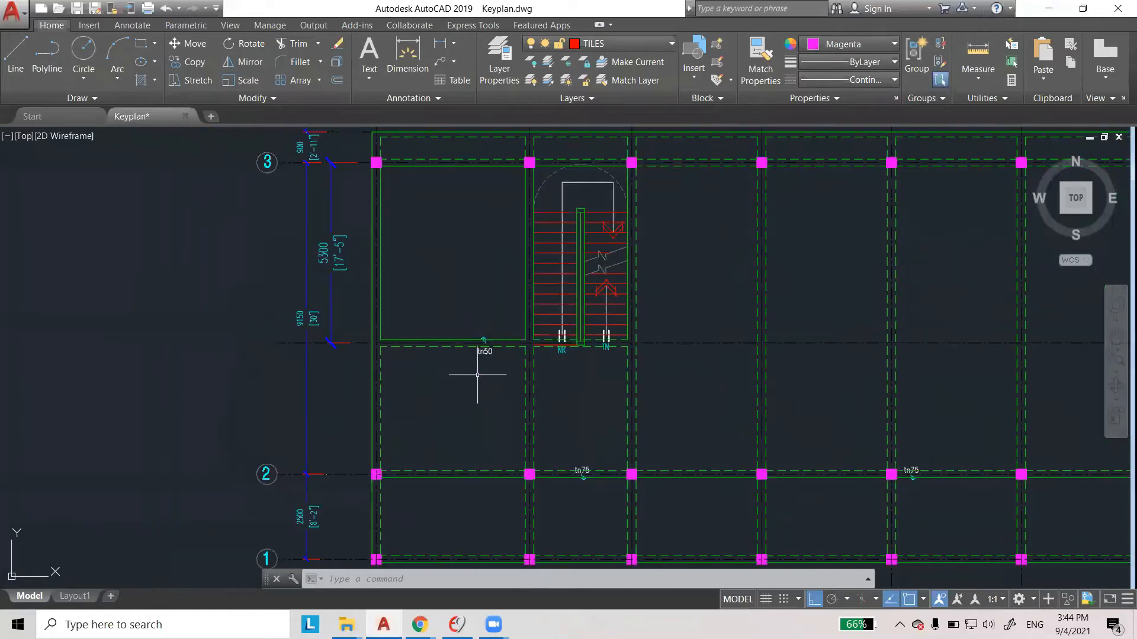
{"action": "scroll", "coordinate": [479, 367], "scroll_direction": "up", "scroll_amount": 4}
{"action": "scroll", "coordinate": [489, 245], "scroll_direction": "down", "scroll_amount": 5}
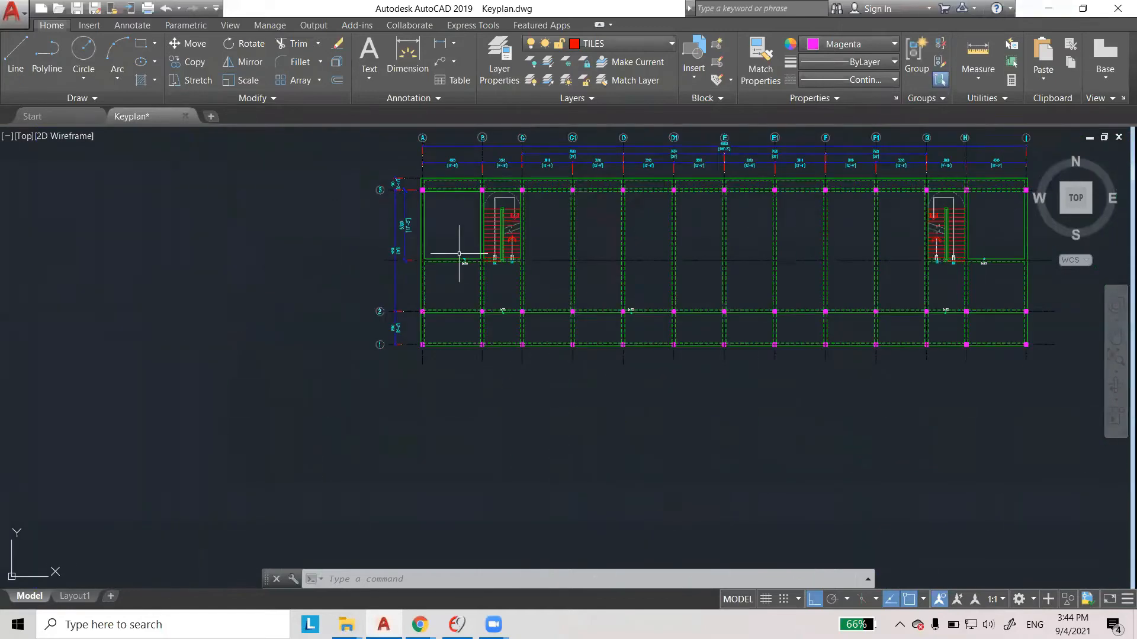
{"action": "scroll", "coordinate": [985, 239], "scroll_direction": "up", "scroll_amount": 4}
{"action": "scroll", "coordinate": [904, 302], "scroll_direction": "down", "scroll_amount": 5}
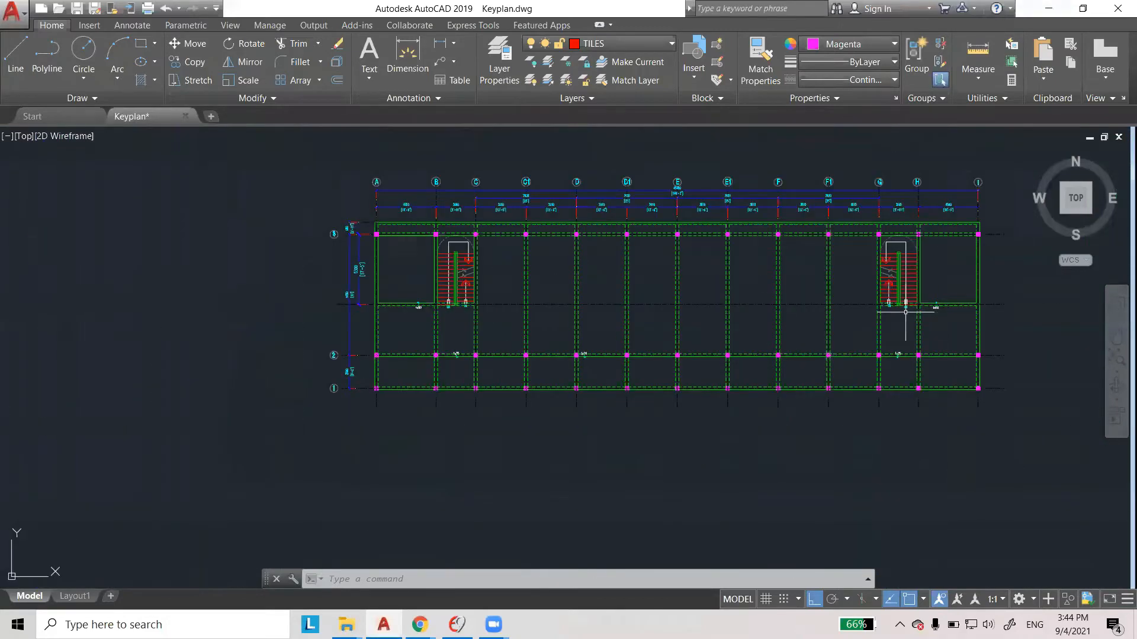
Switch to Esteem ULOCK C and start a new project located in C:\Users\User\Documents\Esteem.
{"action": "left_click", "coordinate": [456, 624]}
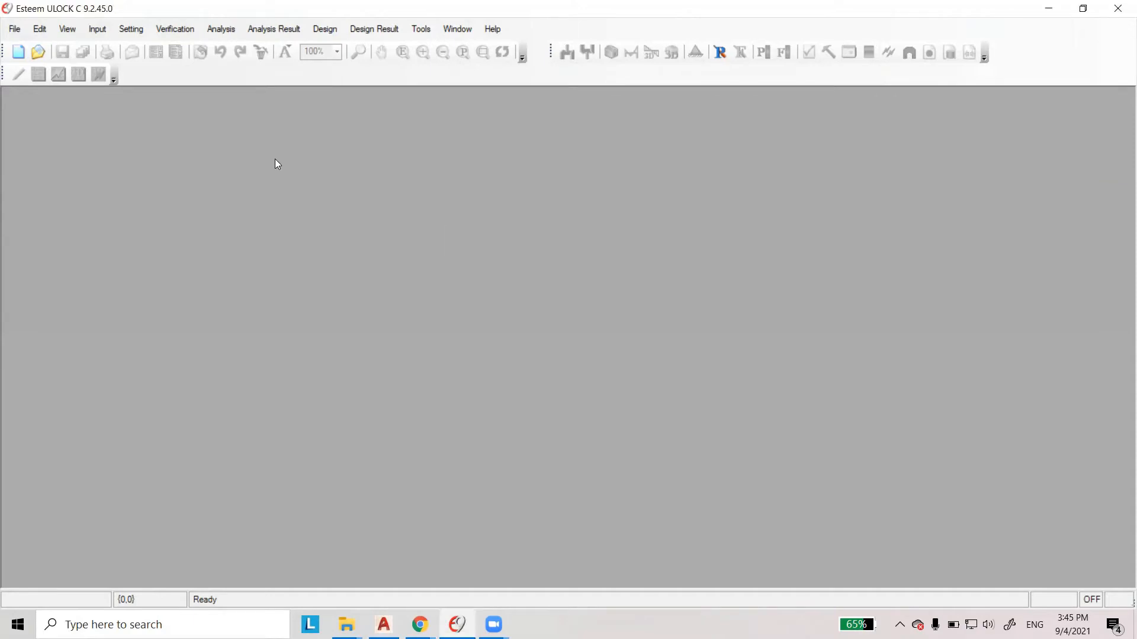
{"action": "left_click", "coordinate": [18, 55]}
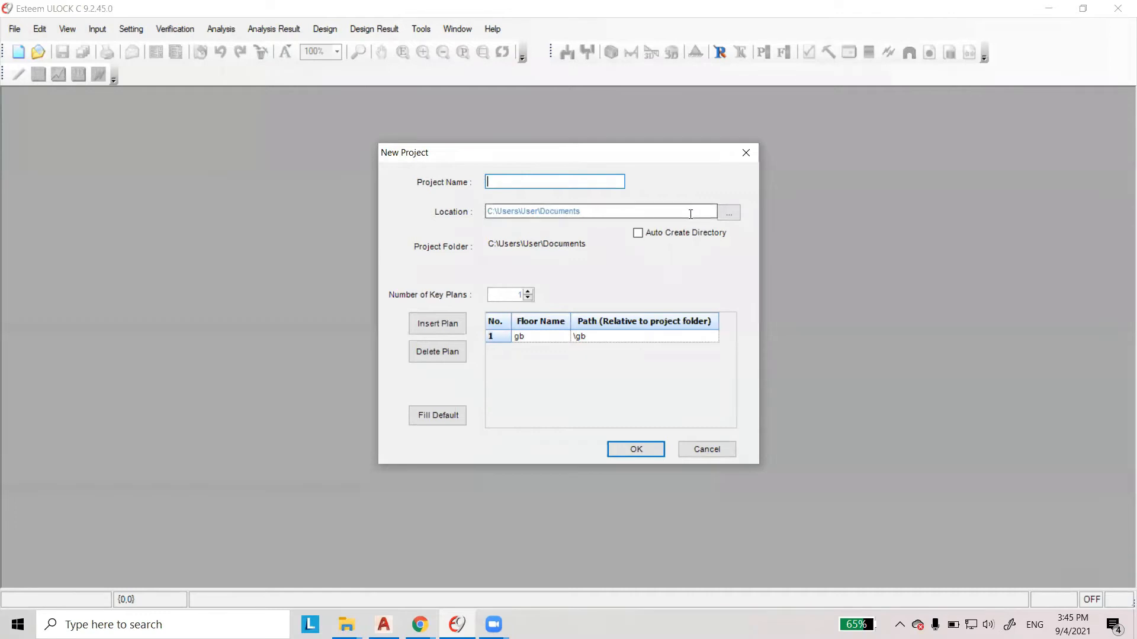
{"action": "left_click", "coordinate": [729, 213]}
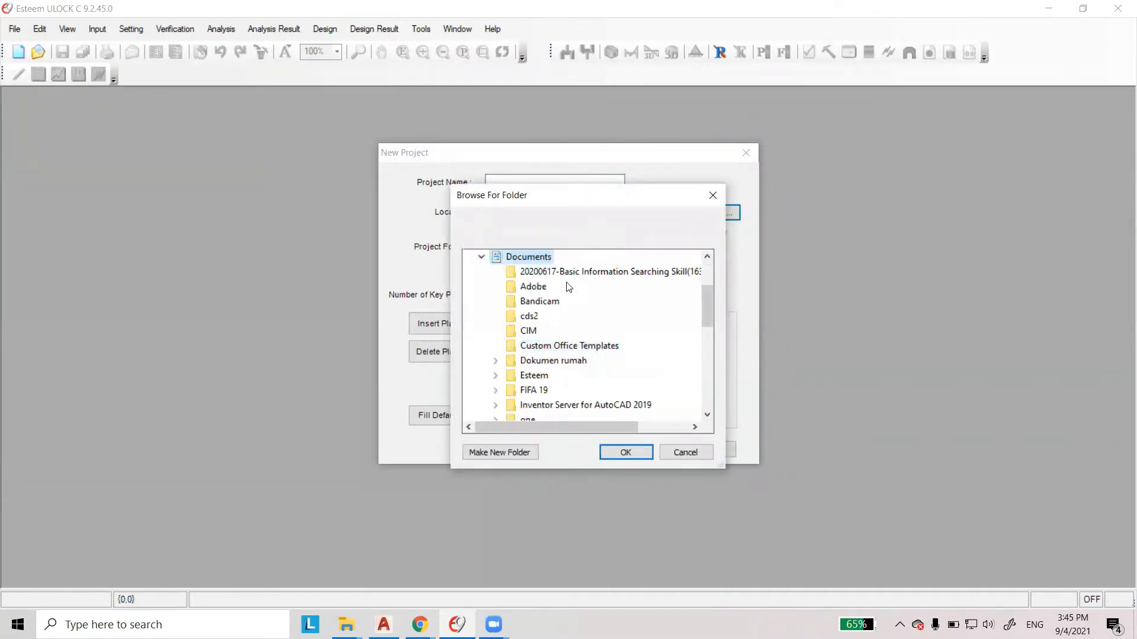
{"action": "scroll", "coordinate": [543, 305], "scroll_direction": "down", "scroll_amount": 6}
{"action": "scroll", "coordinate": [542, 344], "scroll_direction": "down", "scroll_amount": 1}
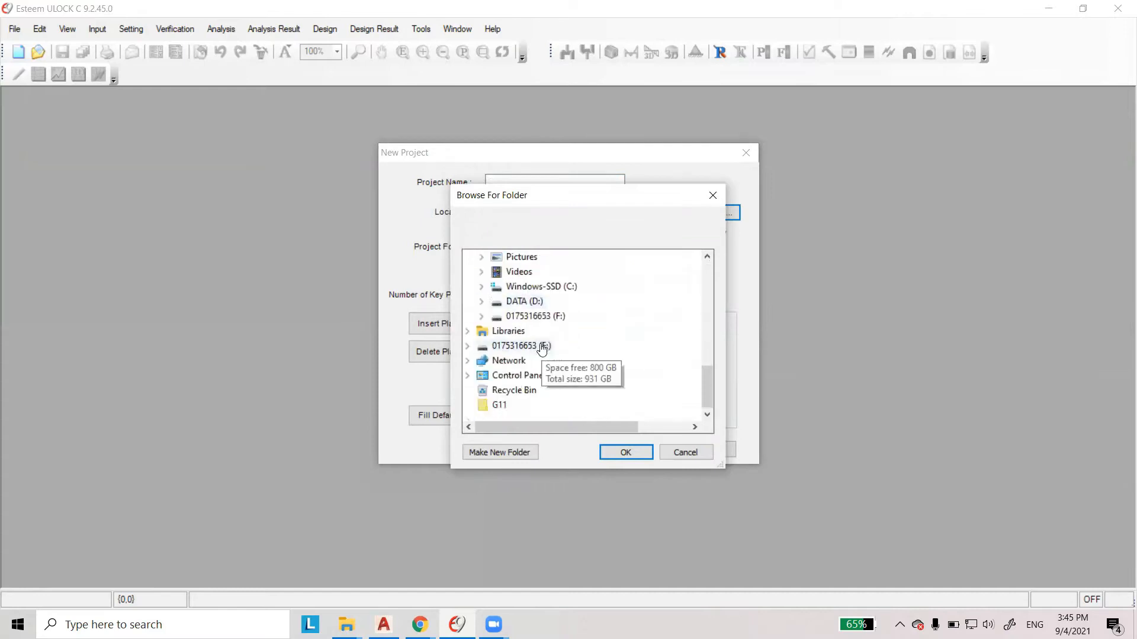
{"action": "scroll", "coordinate": [541, 331], "scroll_direction": "up", "scroll_amount": 4}
{"action": "scroll", "coordinate": [540, 320], "scroll_direction": "up", "scroll_amount": 2}
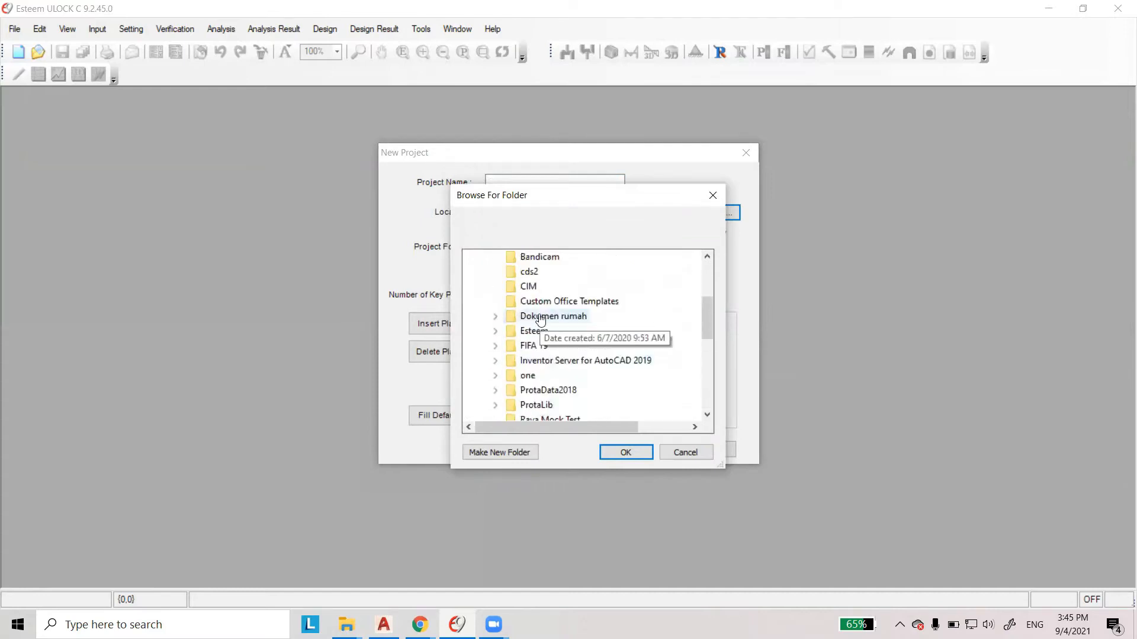
{"action": "scroll", "coordinate": [540, 314], "scroll_direction": "down", "scroll_amount": 1}
{"action": "scroll", "coordinate": [537, 290], "scroll_direction": "up", "scroll_amount": 3}
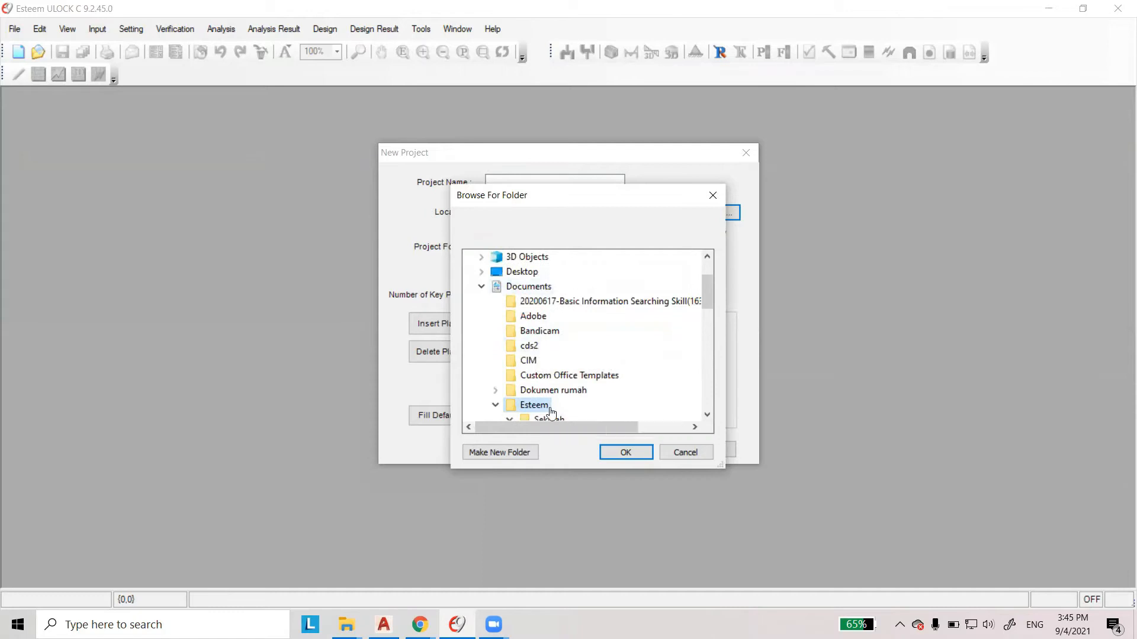
{"action": "scroll", "coordinate": [573, 411], "scroll_direction": "down", "scroll_amount": 1}
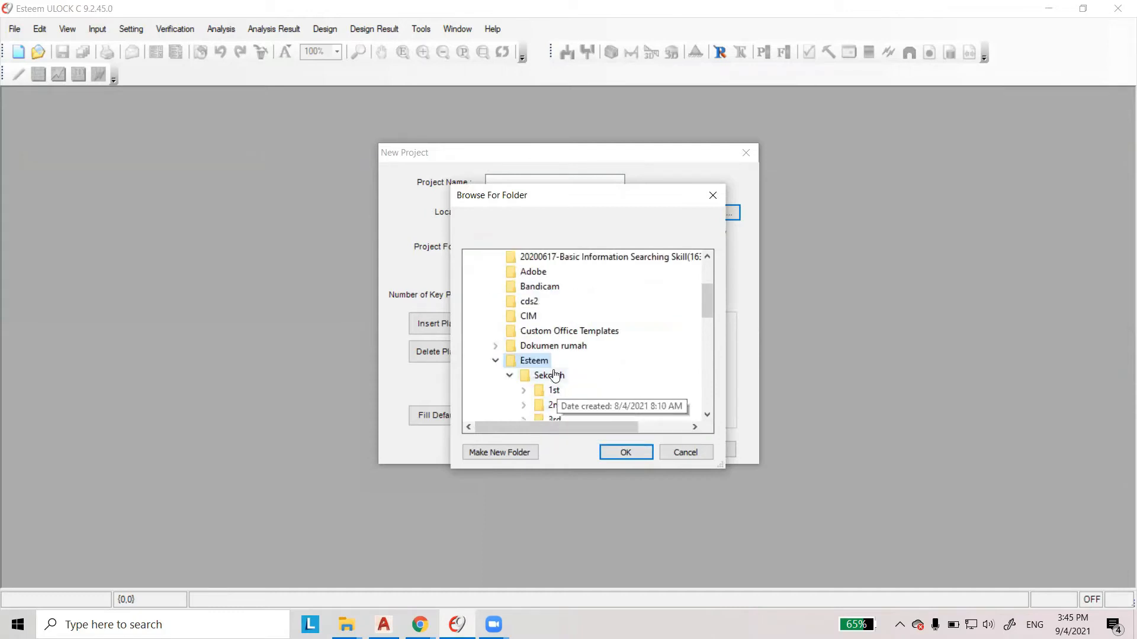
{"action": "left_click", "coordinate": [626, 453]}
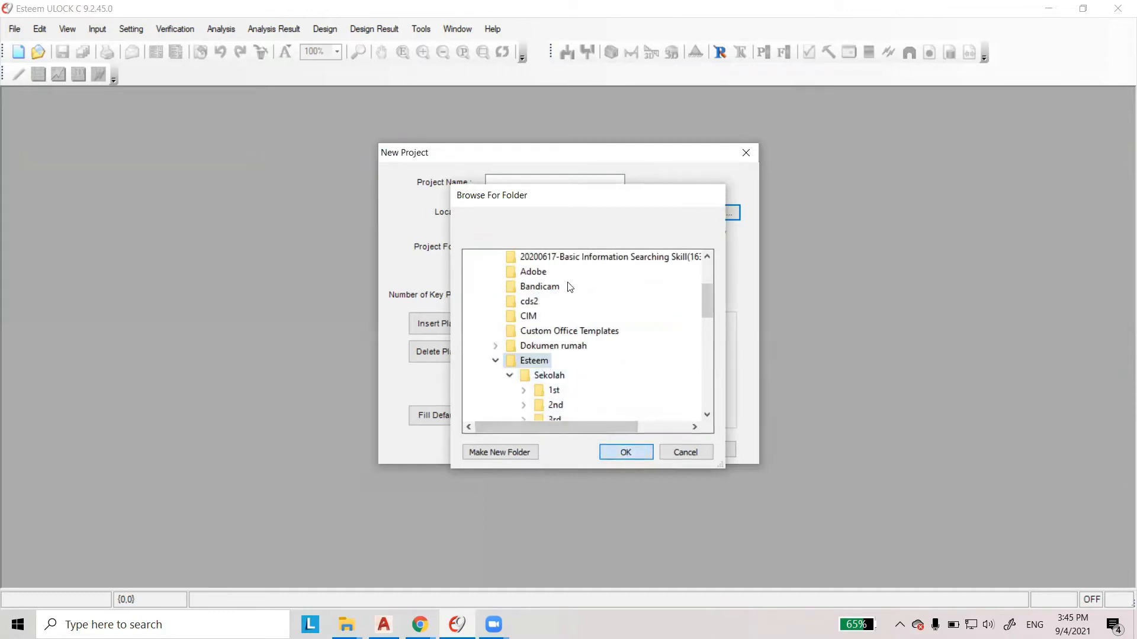
Name the new project 4StoreySchool.
{"action": "left_click", "coordinate": [551, 181]}
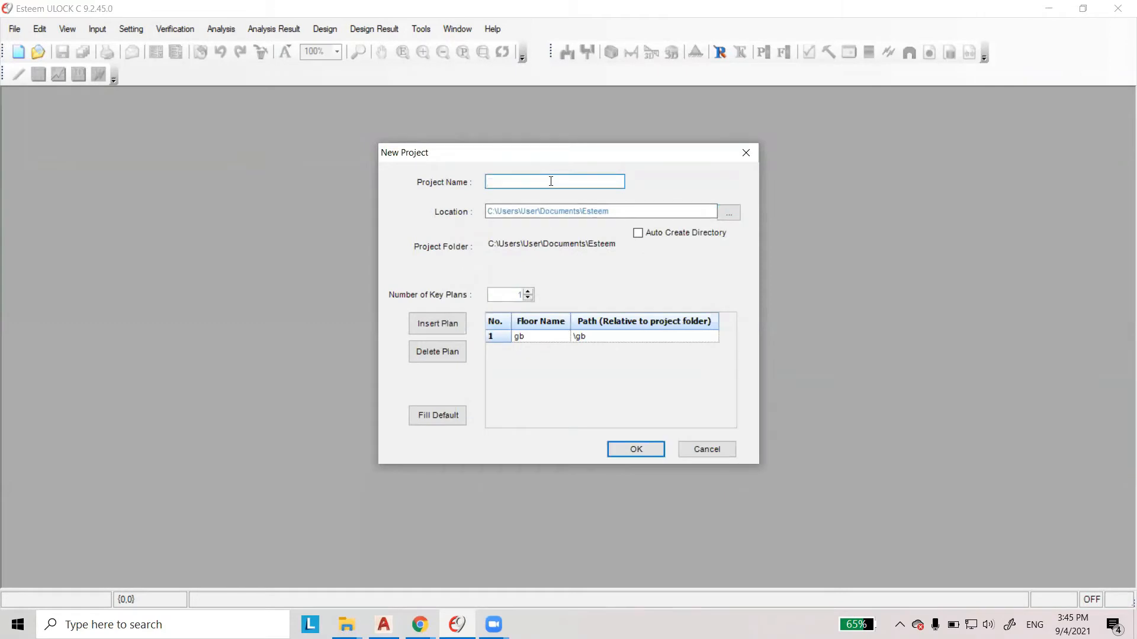
{"action": "type", "text": "4StoreySc"}
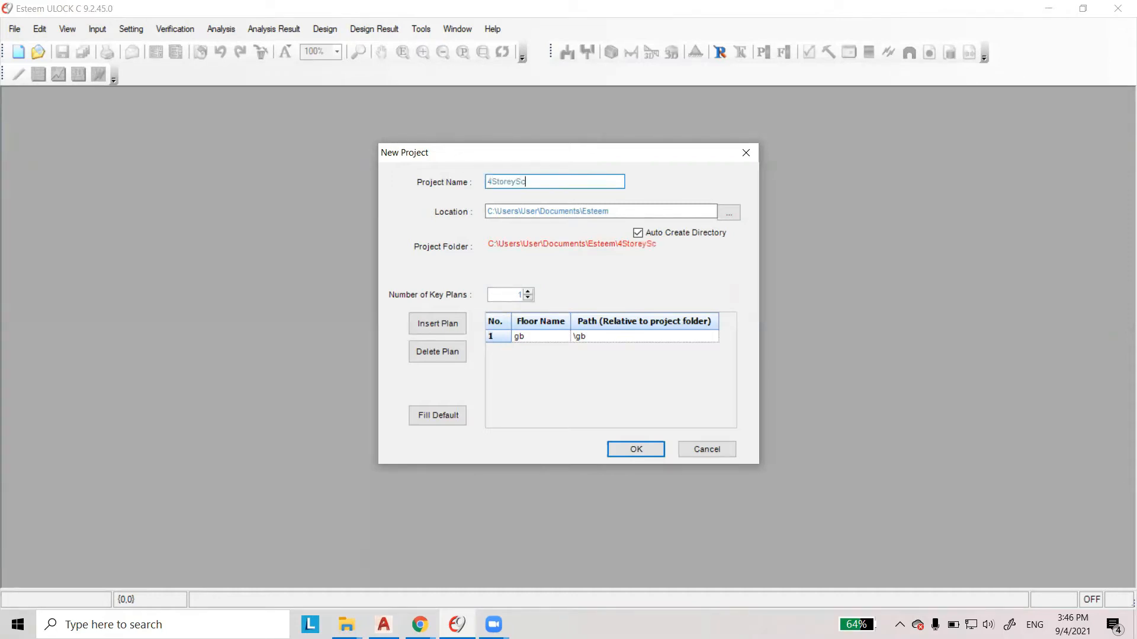
{"action": "type", "text": "hool"}
Raise the number of key plans for the new project to 5.
{"action": "left_click", "coordinate": [527, 292]}
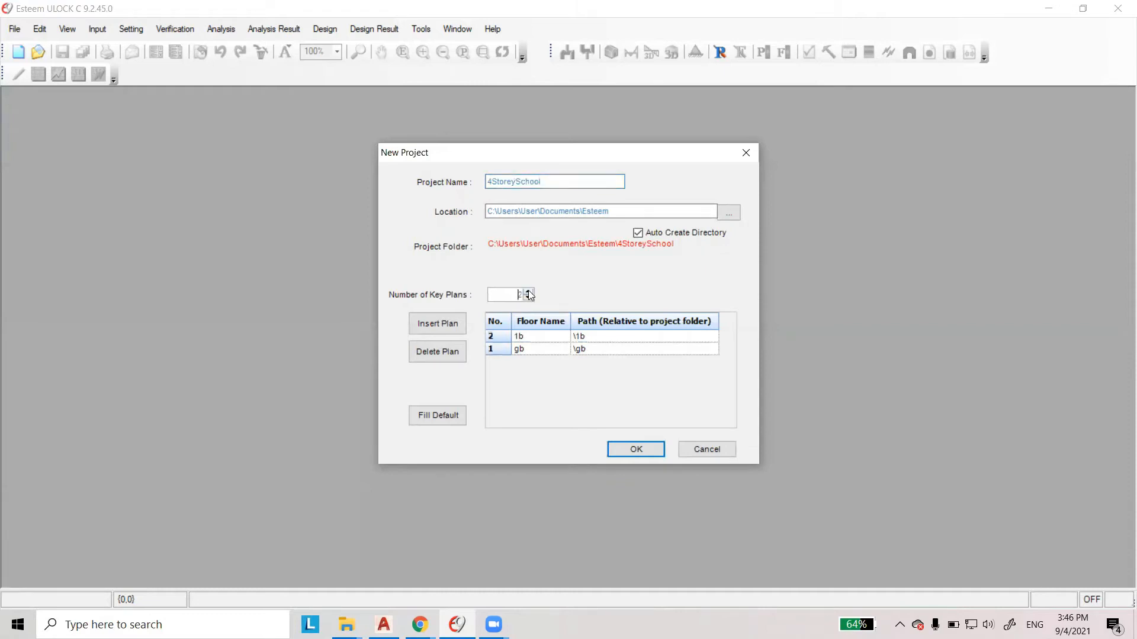
{"action": "left_click", "coordinate": [528, 292]}
{"action": "left_click", "coordinate": [527, 292]}
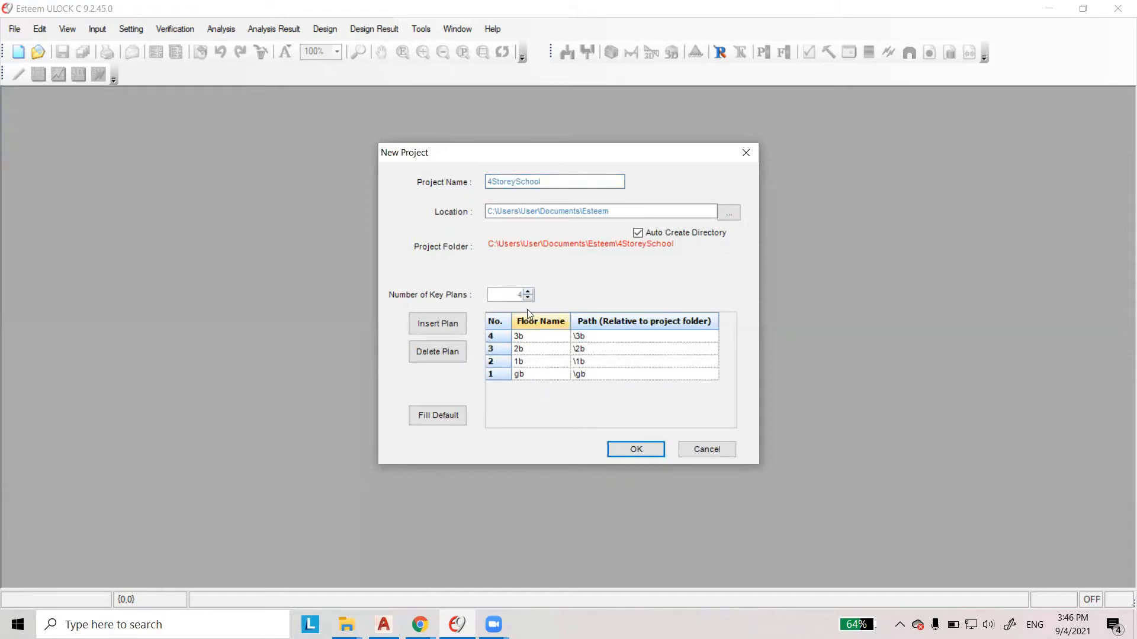
{"action": "left_click", "coordinate": [527, 292]}
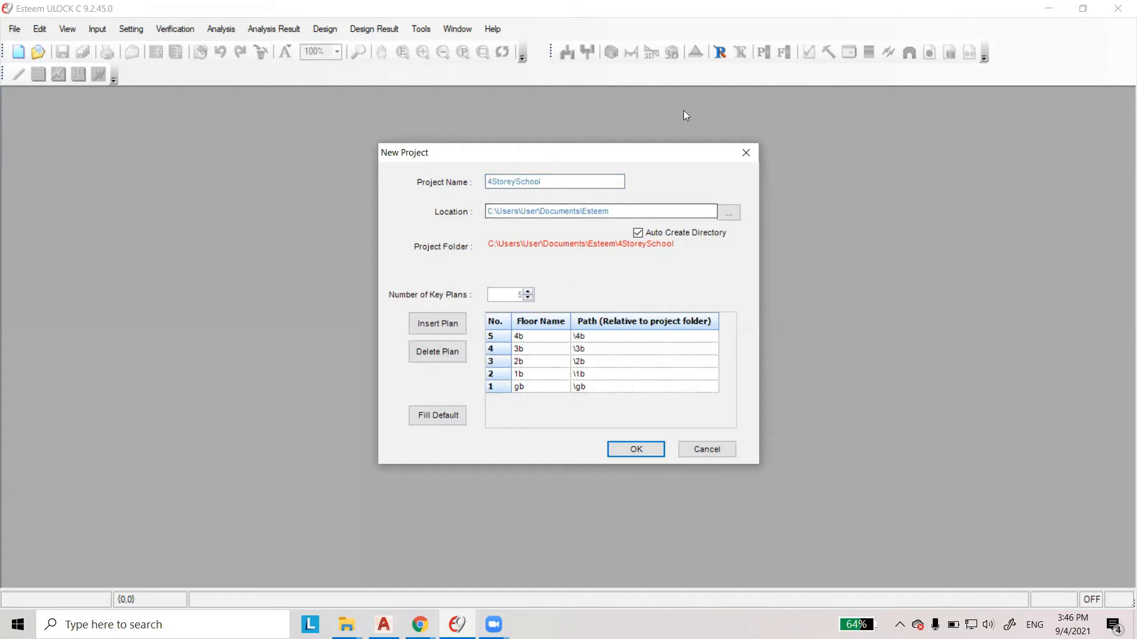
Rename the uppermost floor plan to Roof and the lowest floor plan to Grnd.
{"action": "left_click", "coordinate": [530, 335]}
{"action": "left_click_drag", "start_coordinate": [526, 336], "coordinate": [501, 338]}
{"action": "type", "text": "Roof"}
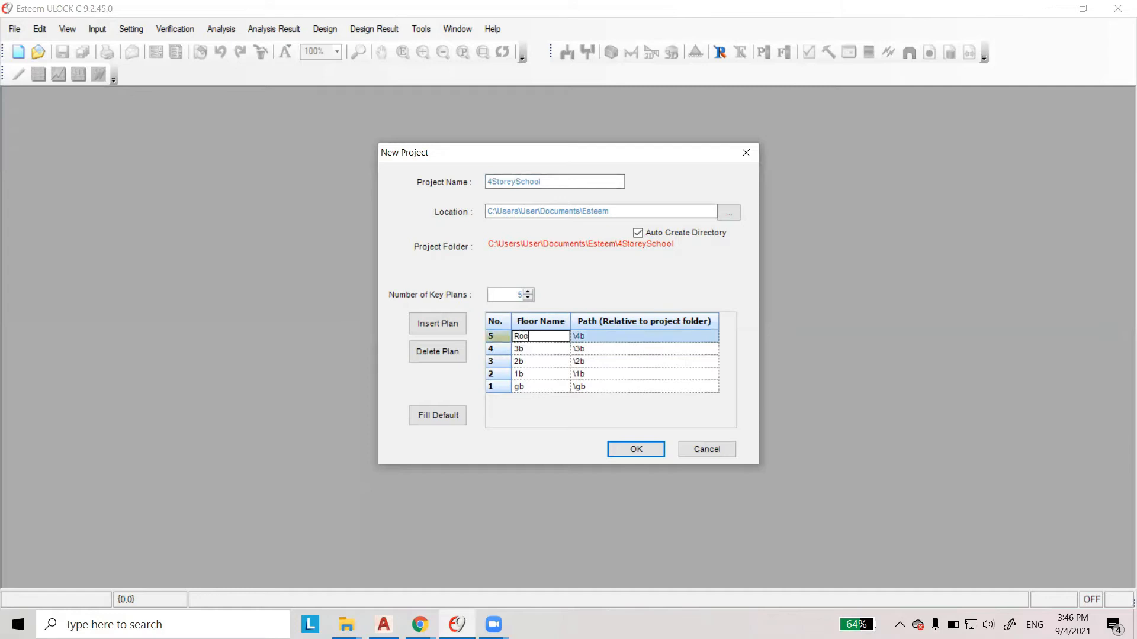
{"action": "left_click", "coordinate": [531, 387]}
{"action": "left_click_drag", "start_coordinate": [529, 386], "coordinate": [507, 385]}
{"action": "type", "text": "Grnd"}
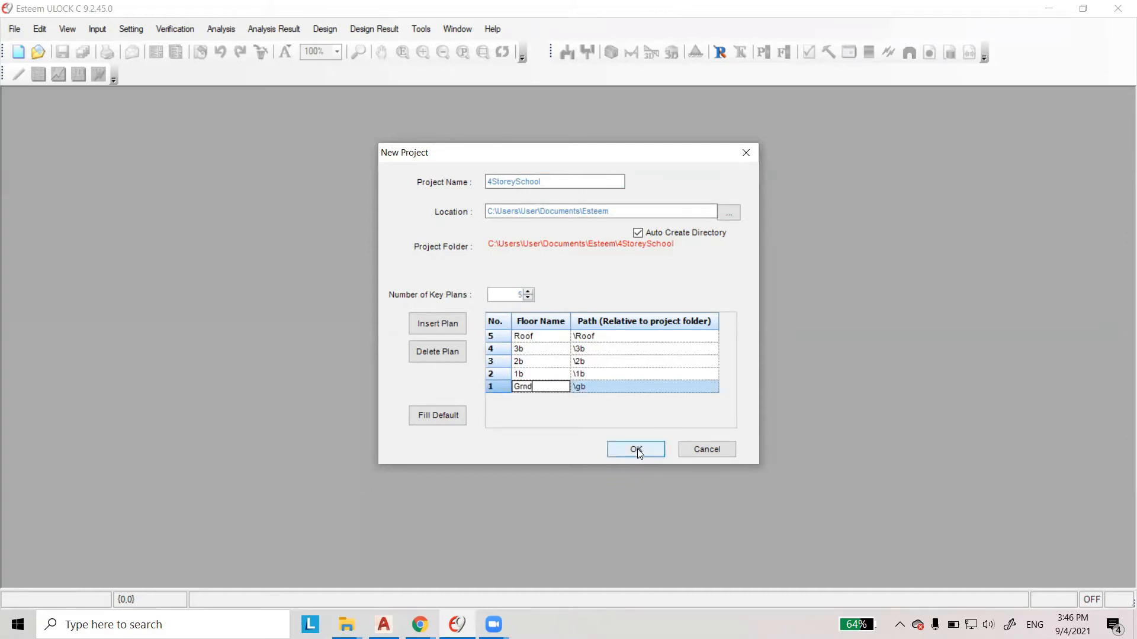
Rename the three intermediate floors 1st, 2nd and 3rd in ascending order, and create the project.
{"action": "left_click", "coordinate": [530, 374]}
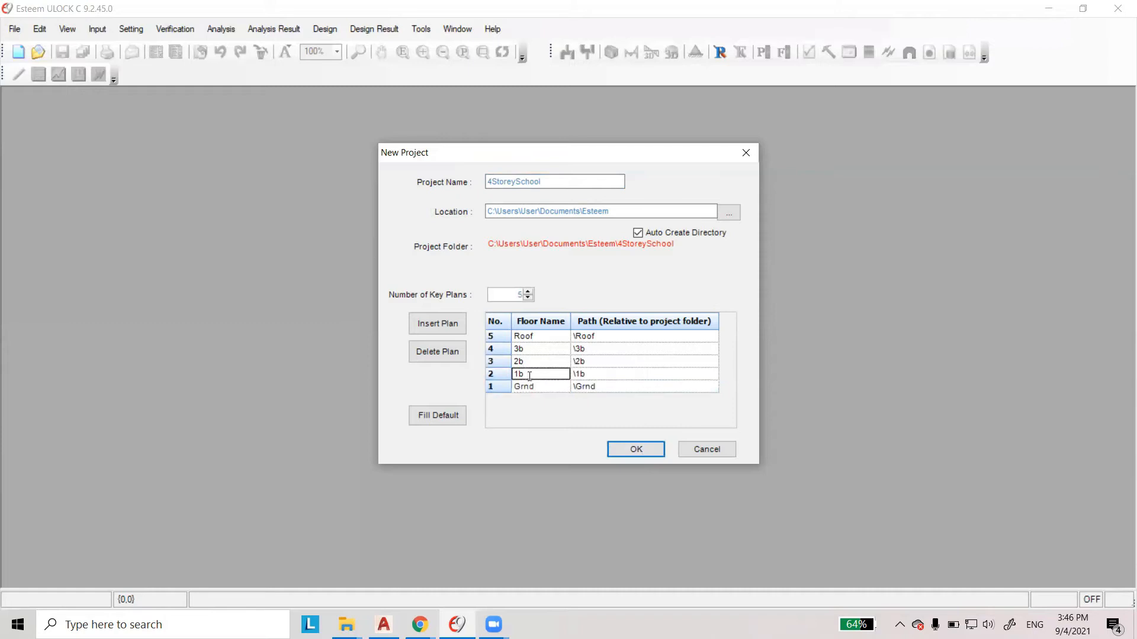
{"action": "left_click_drag", "start_coordinate": [529, 375], "coordinate": [511, 375]}
{"action": "type", "text": "1st"}
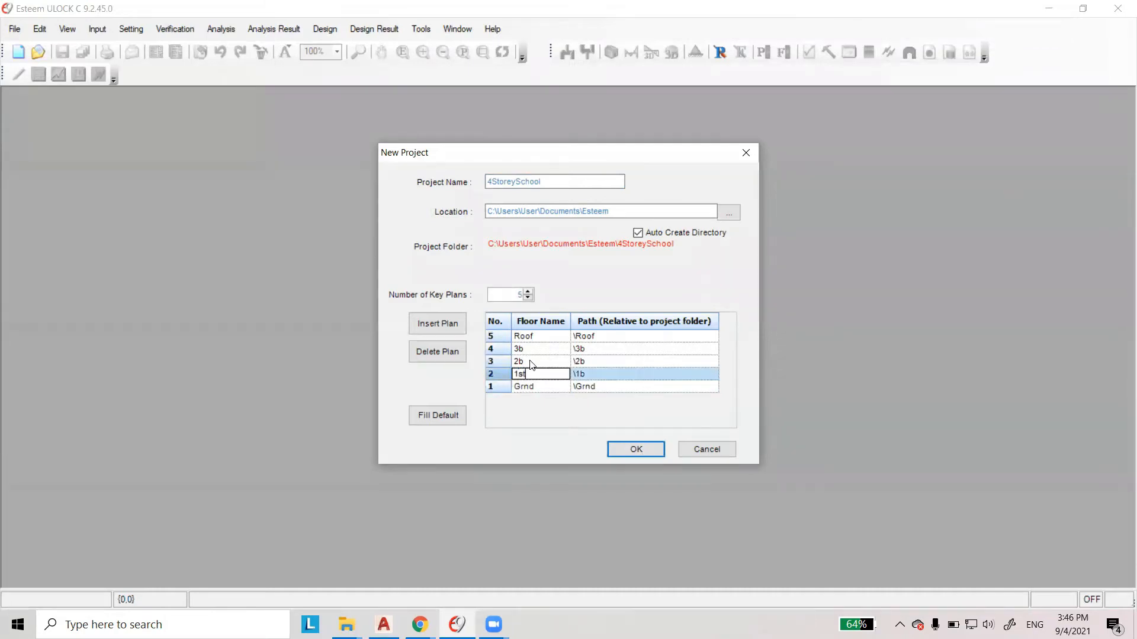
{"action": "left_click", "coordinate": [530, 362]}
{"action": "left_click_drag", "start_coordinate": [526, 361], "coordinate": [513, 361]}
{"action": "type", "text": "2nd"}
{"action": "left_click", "coordinate": [491, 349]}
{"action": "type", "text": "3rd"}
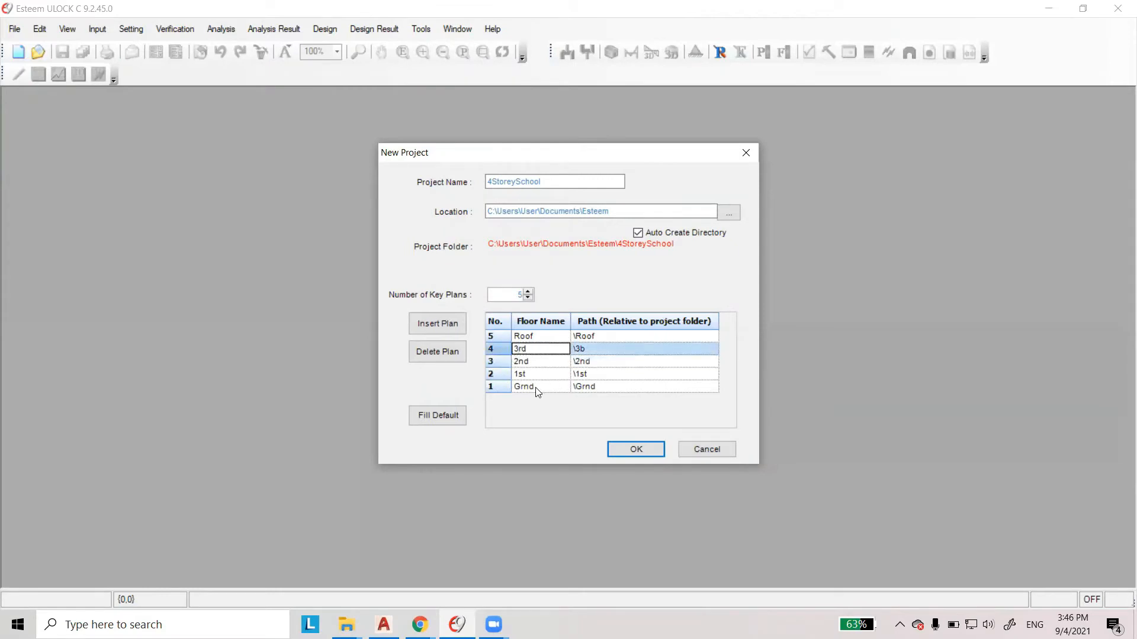
{"action": "left_click", "coordinate": [634, 451]}
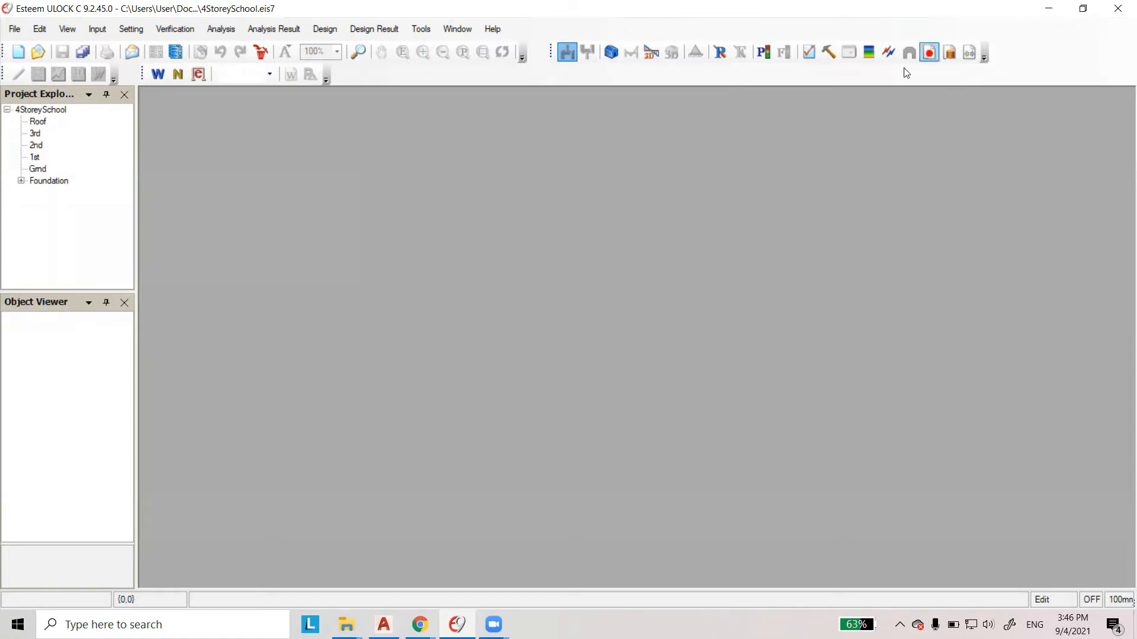
Open the project parameters and set the code of practice to EC2.
{"action": "left_click", "coordinate": [721, 55]}
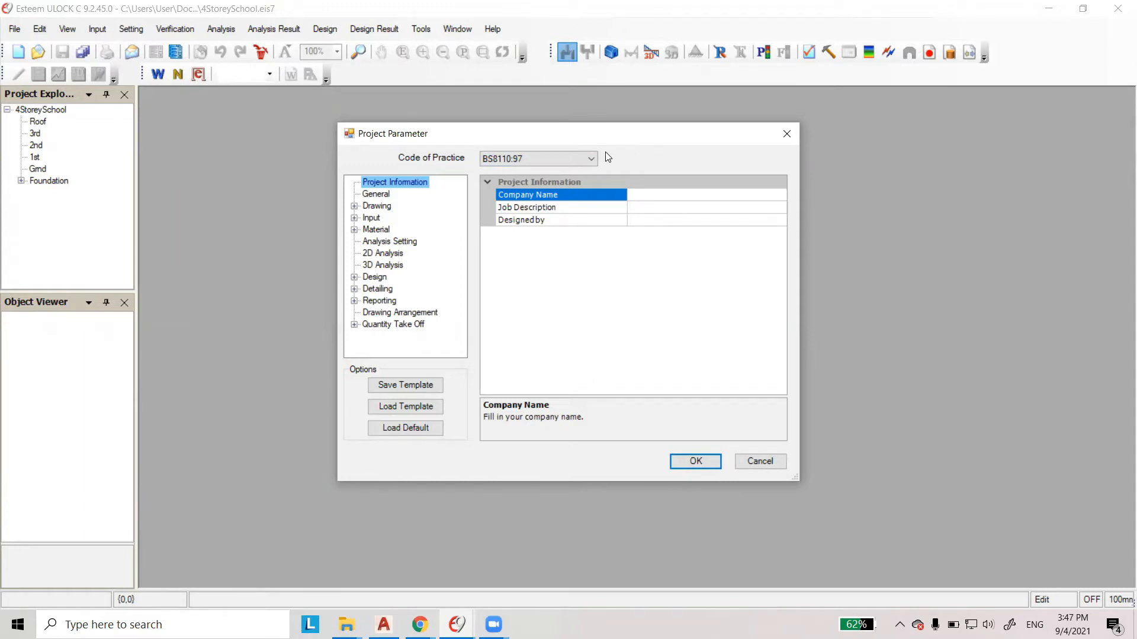
{"action": "left_click", "coordinate": [588, 159]}
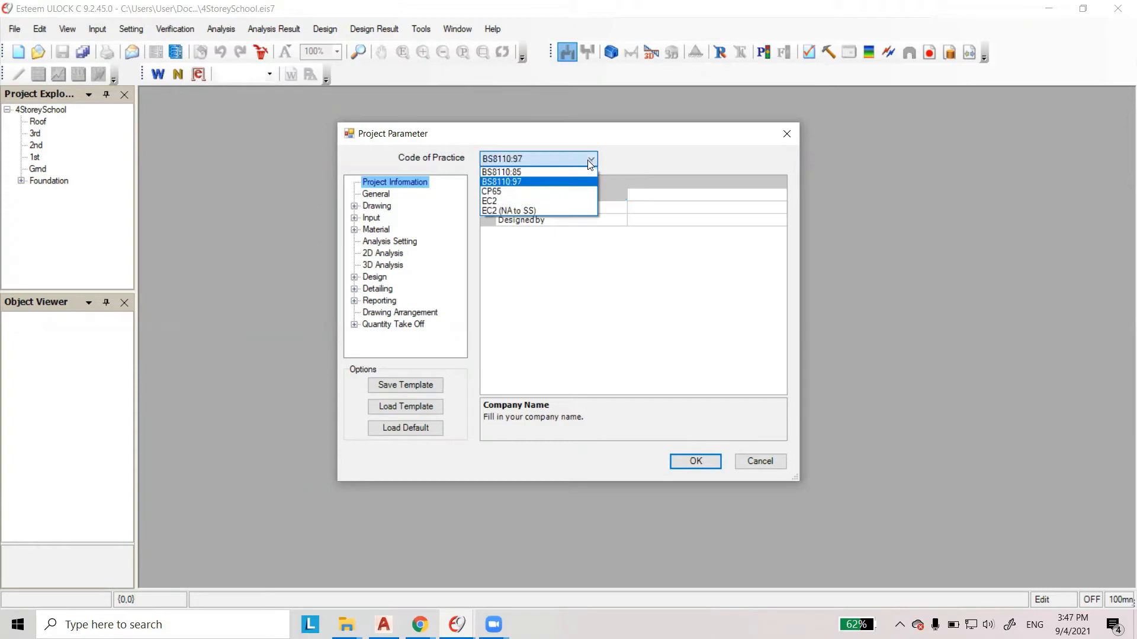
{"action": "left_click", "coordinate": [492, 202]}
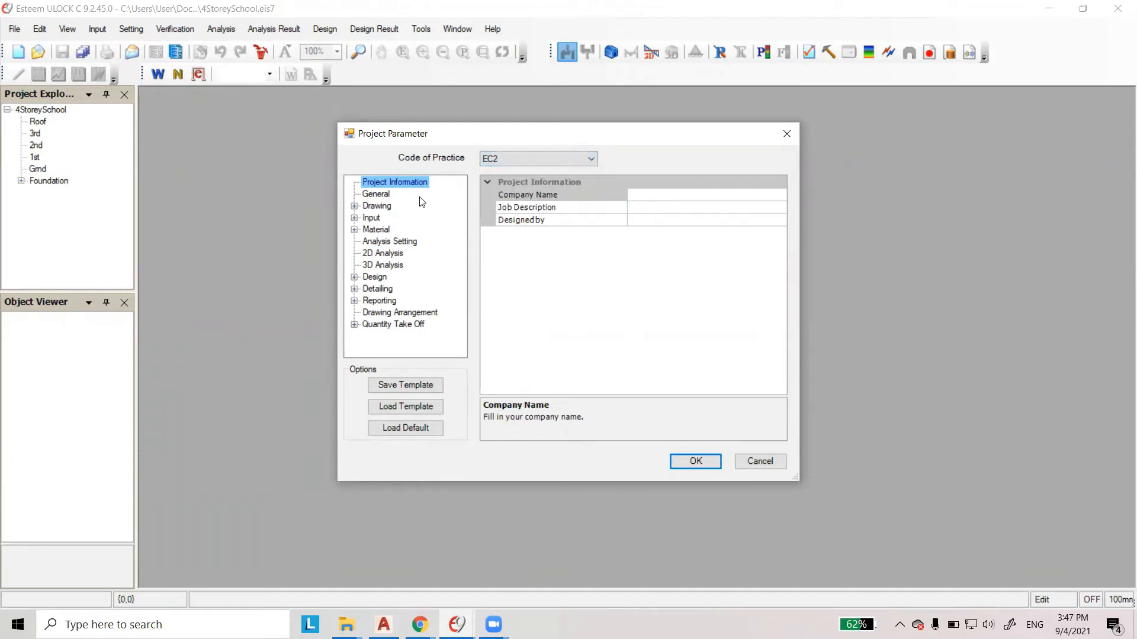
Enter U as the company name in the project information.
{"action": "left_click", "coordinate": [648, 195]}
{"action": "type", "text": "P"}
{"action": "key", "text": "BackSpace"}
{"action": "type", "text": "Un"}
{"action": "key", "text": "BackSpace"}
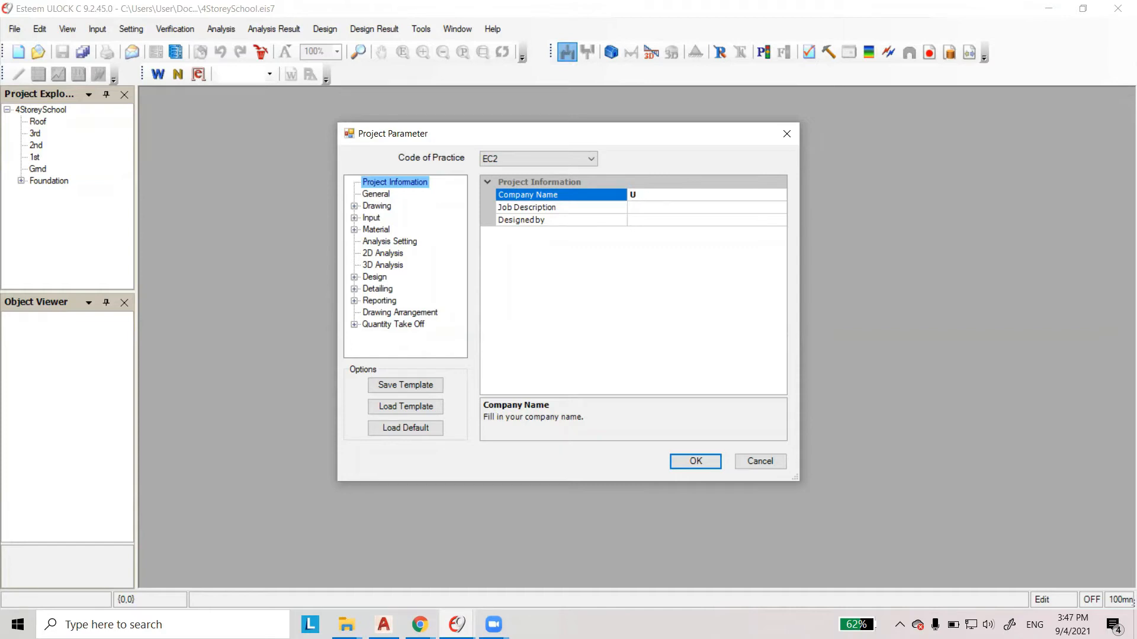
Set the high yield steel reinforcement strength fyk to 500 in the material parameters.
{"action": "left_click", "coordinate": [376, 196]}
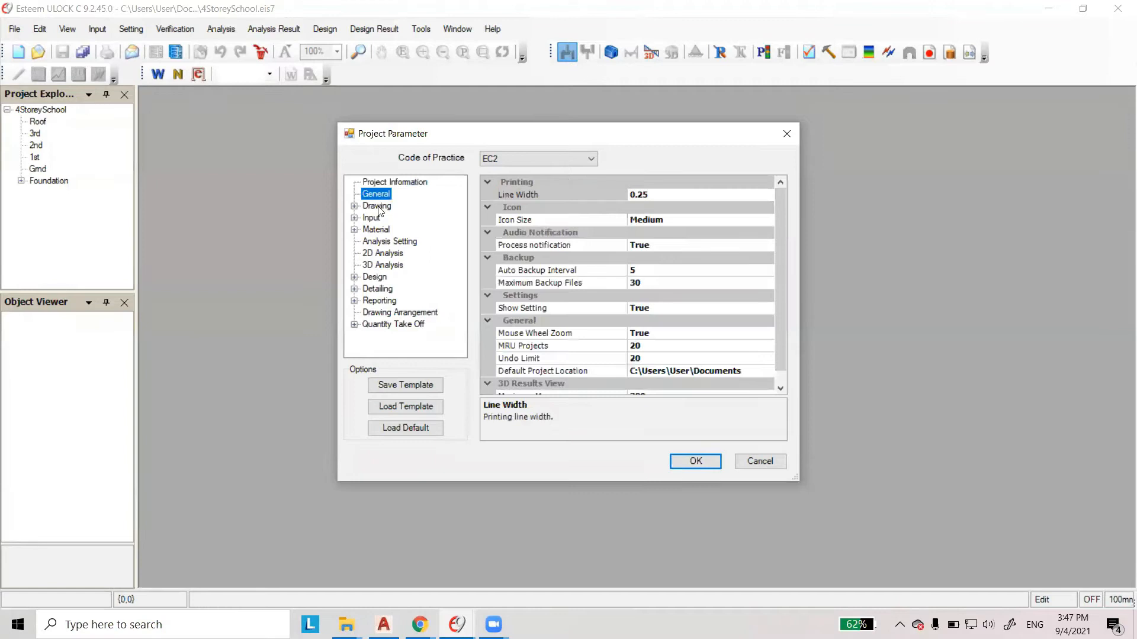
{"action": "left_click", "coordinate": [377, 206]}
{"action": "left_click", "coordinate": [369, 219]}
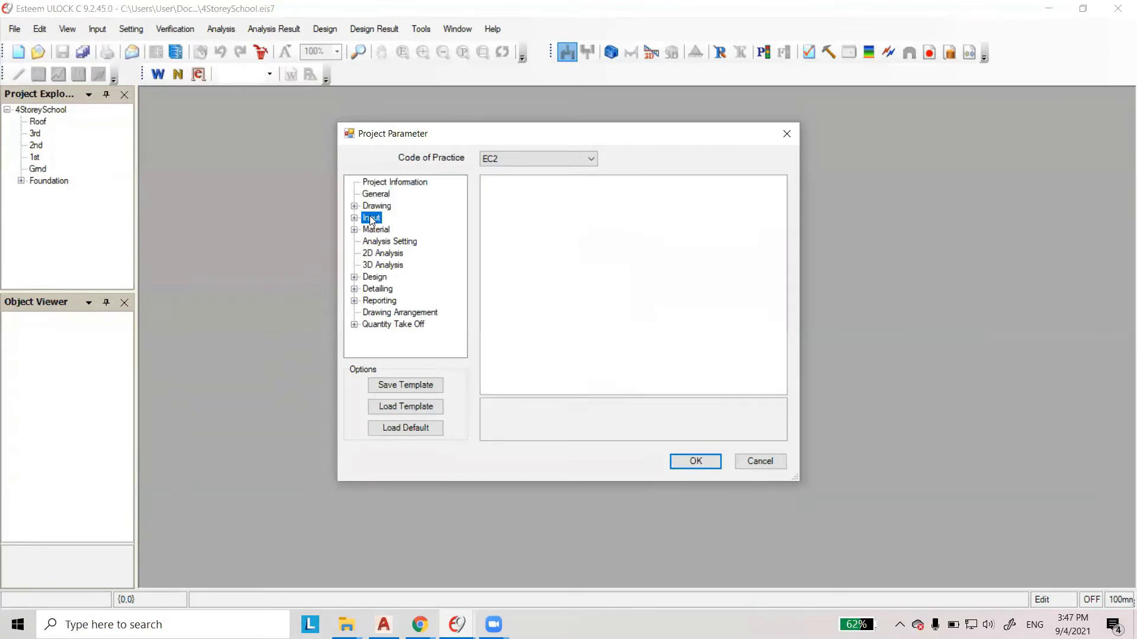
{"action": "double_click", "coordinate": [366, 218]}
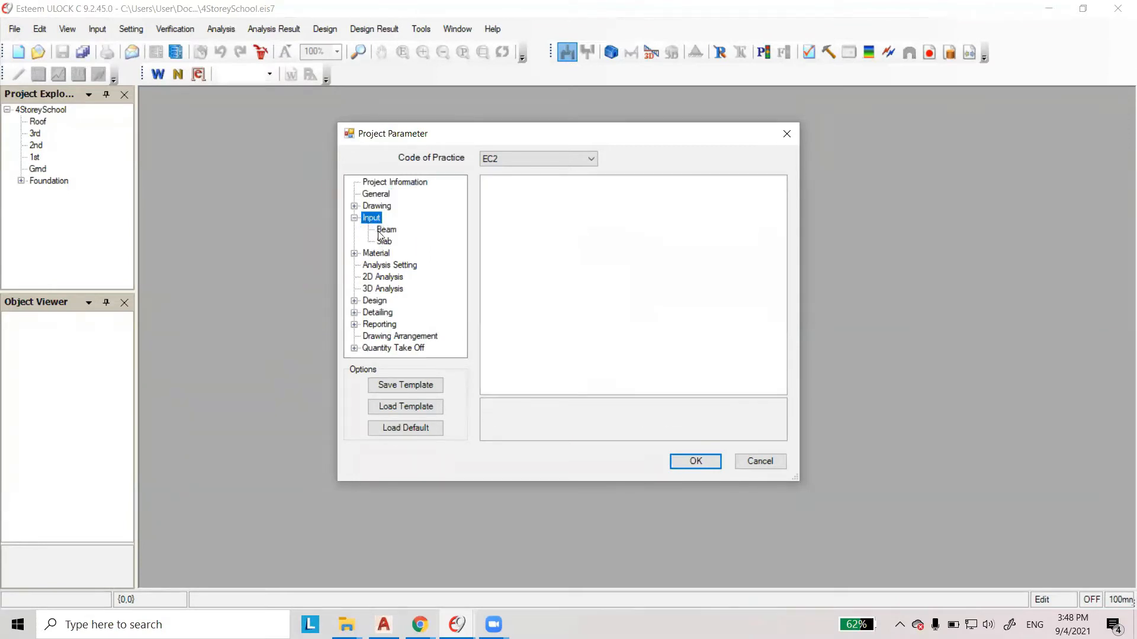
{"action": "left_click", "coordinate": [381, 239]}
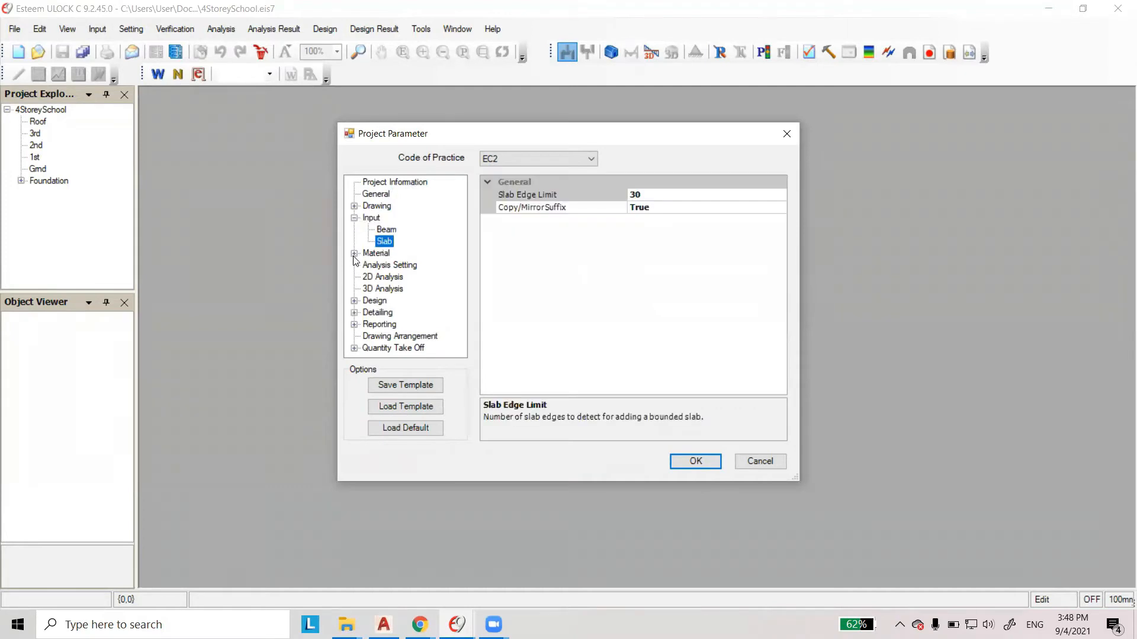
{"action": "left_click", "coordinate": [371, 255]}
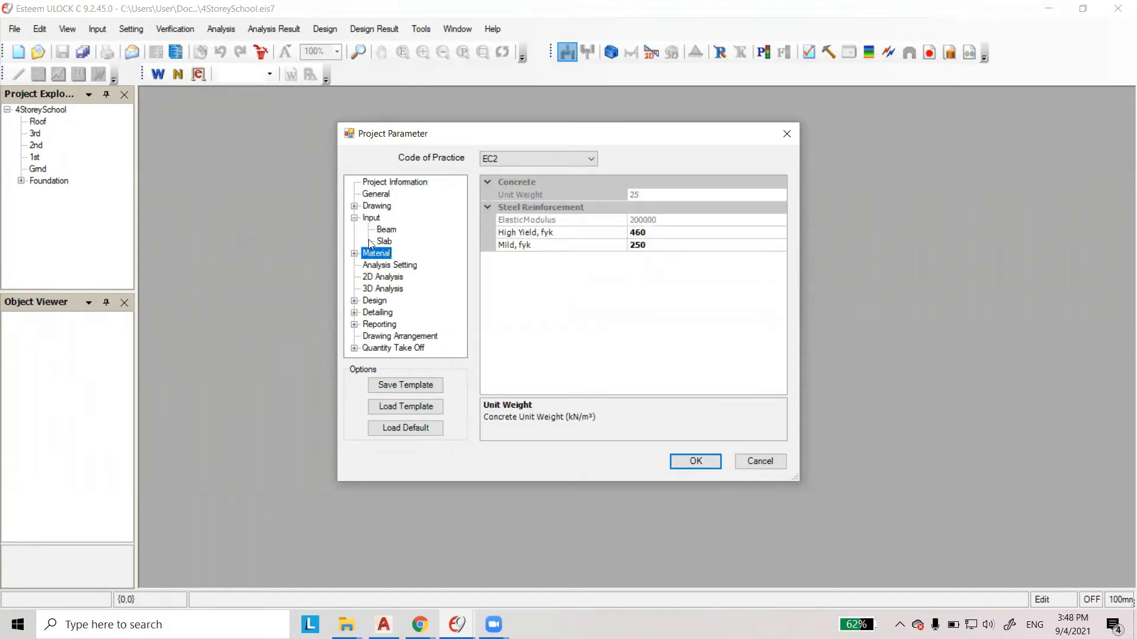
{"action": "left_click", "coordinate": [636, 233]}
{"action": "key", "text": "BackSpace"}
{"action": "key", "text": "BackSpace"}
{"action": "key", "text": "BackSpace"}
{"action": "type", "text": "500"}
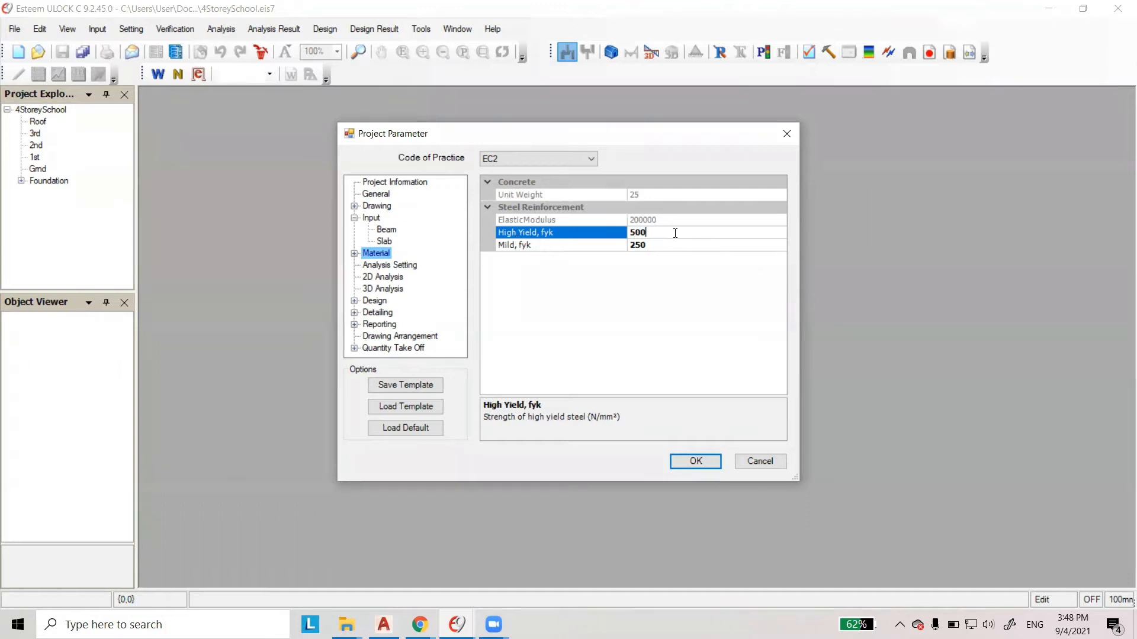
Review the gravity and lateral load combination factors in the design parameters.
{"action": "left_click", "coordinate": [355, 302]}
{"action": "scroll", "coordinate": [422, 313], "scroll_direction": "down", "scroll_amount": 1}
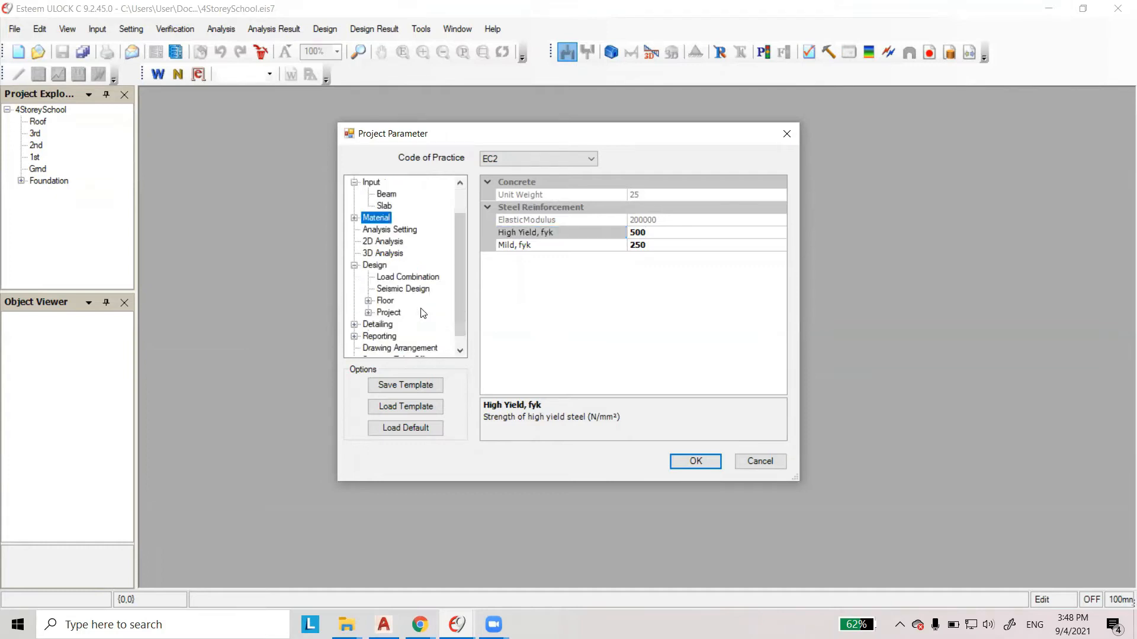
{"action": "left_click", "coordinate": [397, 279]}
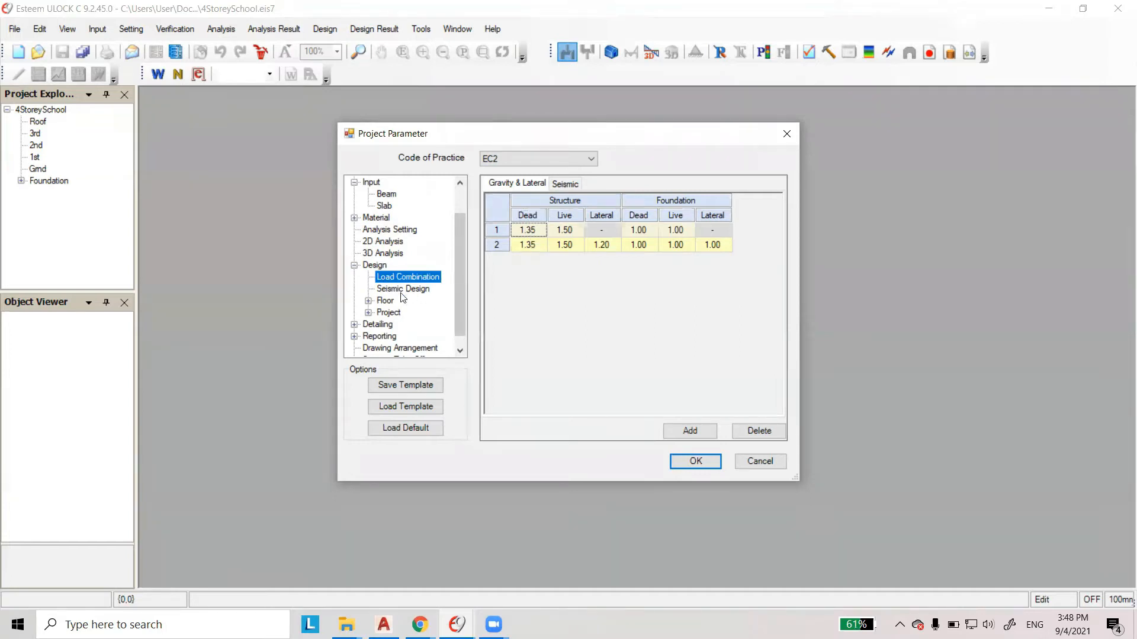
Open the floor beam design parameters and set the concrete strength fck to 30 N/mm².
{"action": "left_click", "coordinate": [368, 301]}
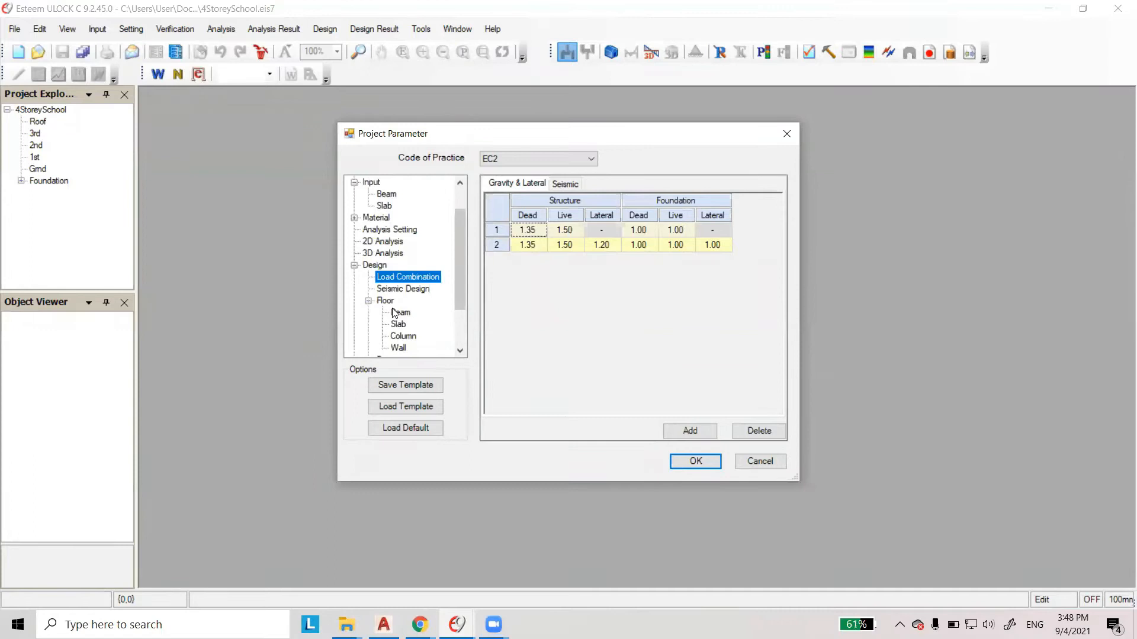
{"action": "scroll", "coordinate": [395, 313], "scroll_direction": "down", "scroll_amount": 1}
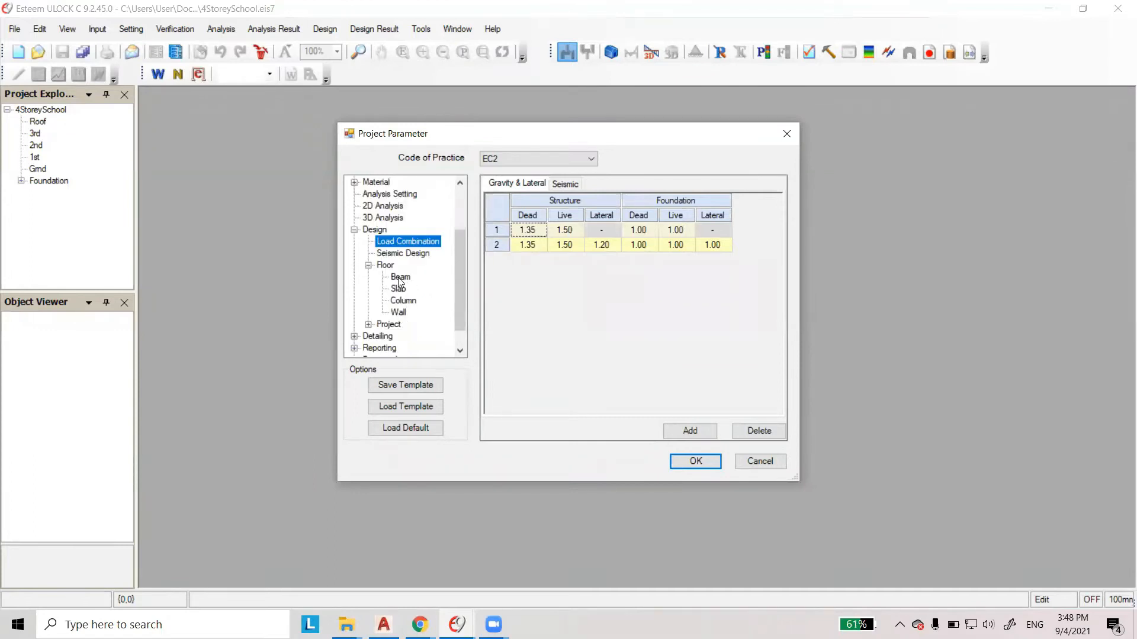
{"action": "left_click", "coordinate": [399, 277]}
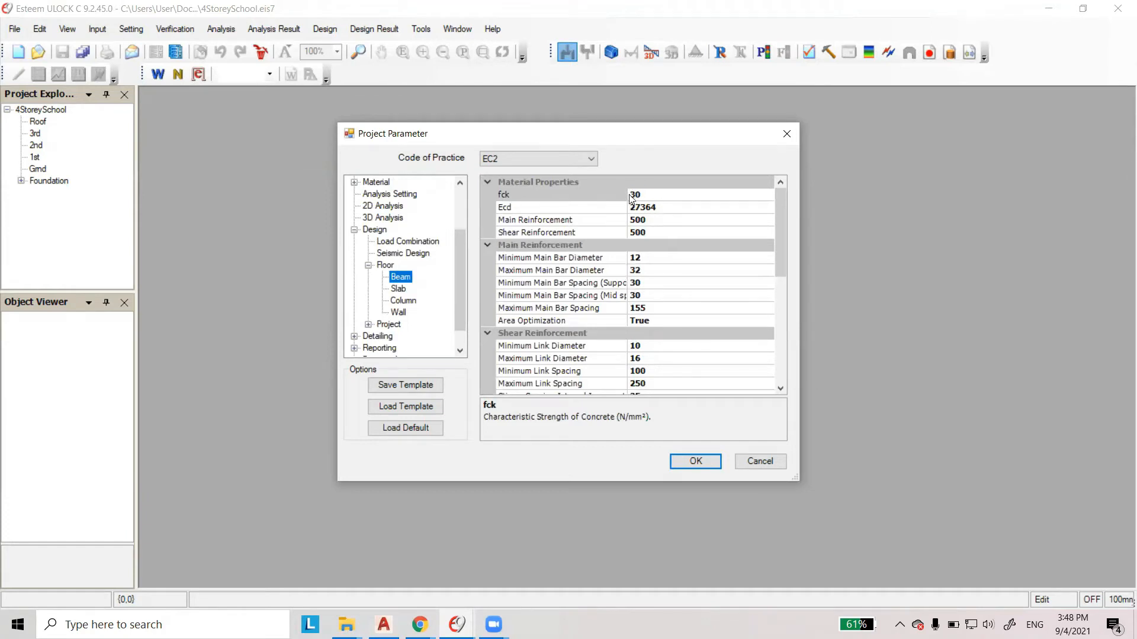
{"action": "left_click", "coordinate": [631, 196]}
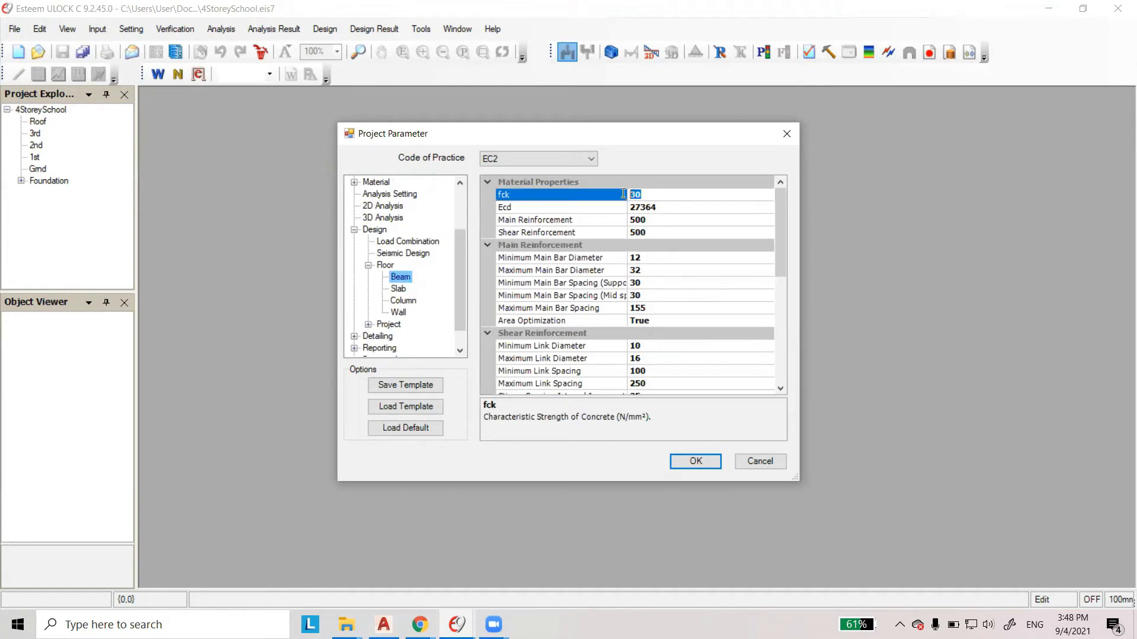
{"action": "type", "text": "25"}
{"action": "double_click", "coordinate": [649, 195]}
{"action": "type", "text": "30"}
Select 500 for the beam's main reinforcement strength and 12 mm for its minimum main bar diameter.
{"action": "left_click", "coordinate": [732, 223]}
{"action": "left_click", "coordinate": [768, 220]}
{"action": "left_click", "coordinate": [655, 240]}
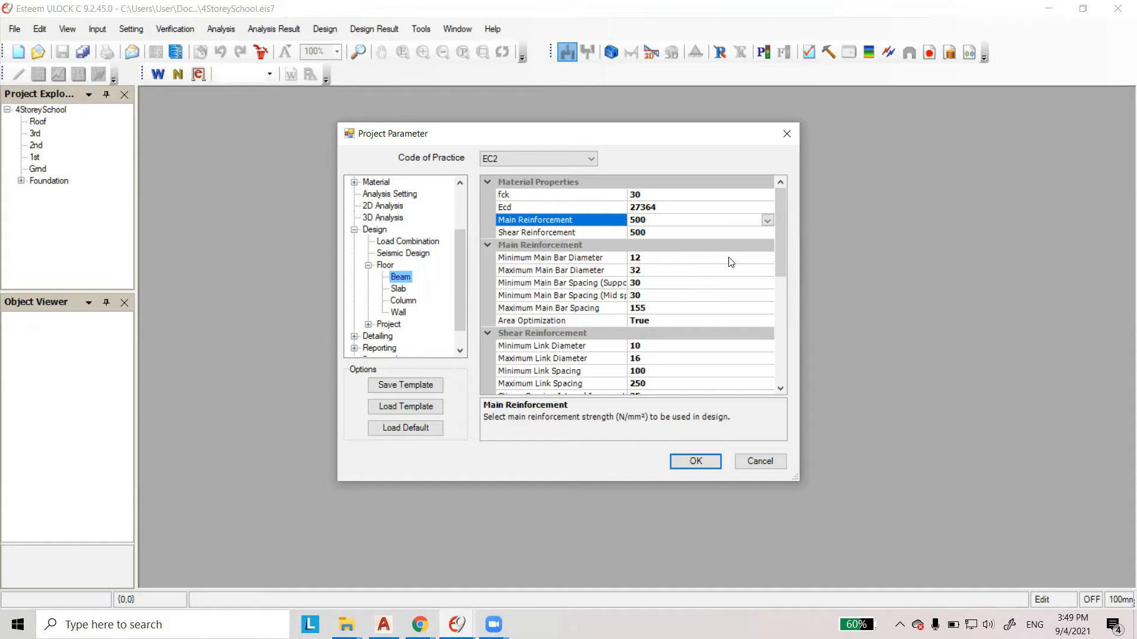
{"action": "left_click", "coordinate": [758, 258]}
{"action": "left_click", "coordinate": [768, 258]}
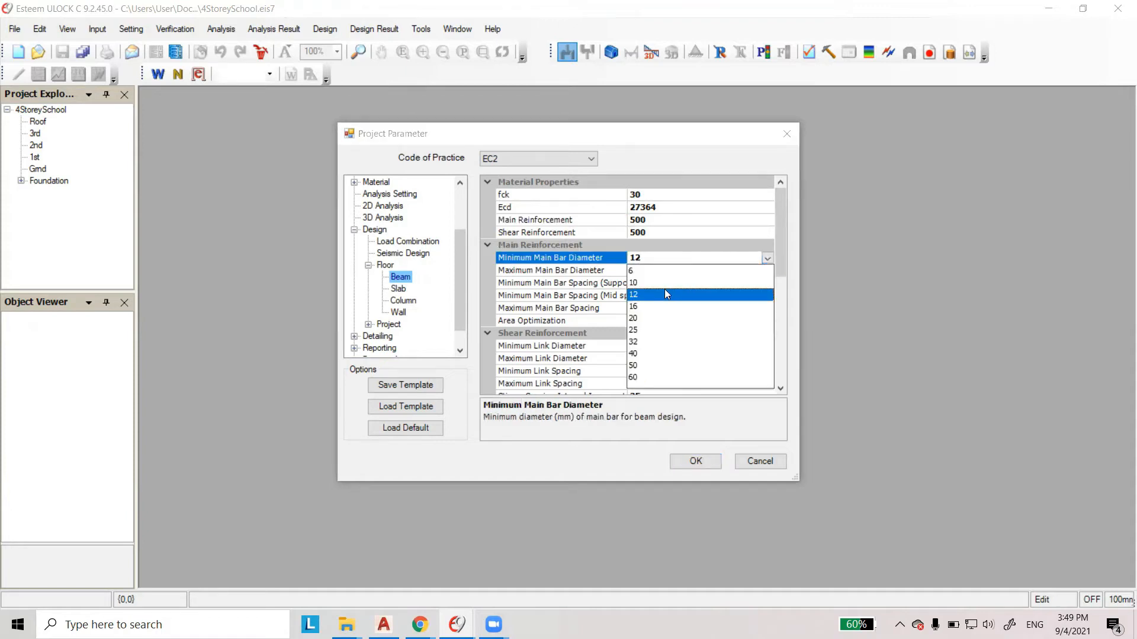
{"action": "left_click", "coordinate": [644, 295]}
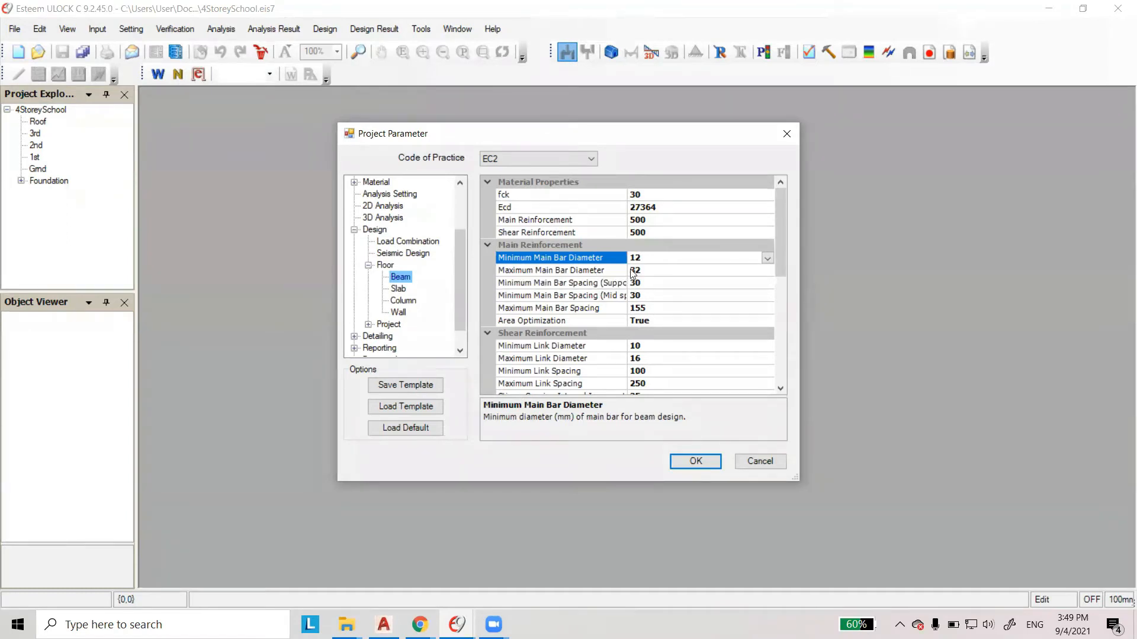
Set the maximum main bar diameter for slab design to 12 mm.
{"action": "left_click", "coordinate": [399, 289]}
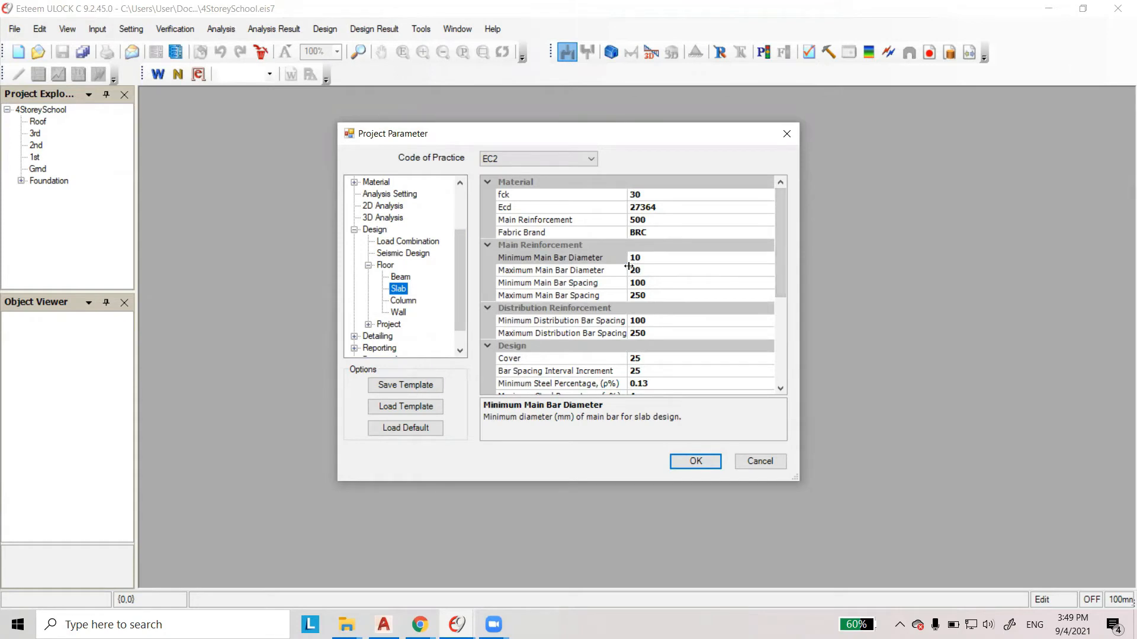
{"action": "left_click", "coordinate": [682, 271]}
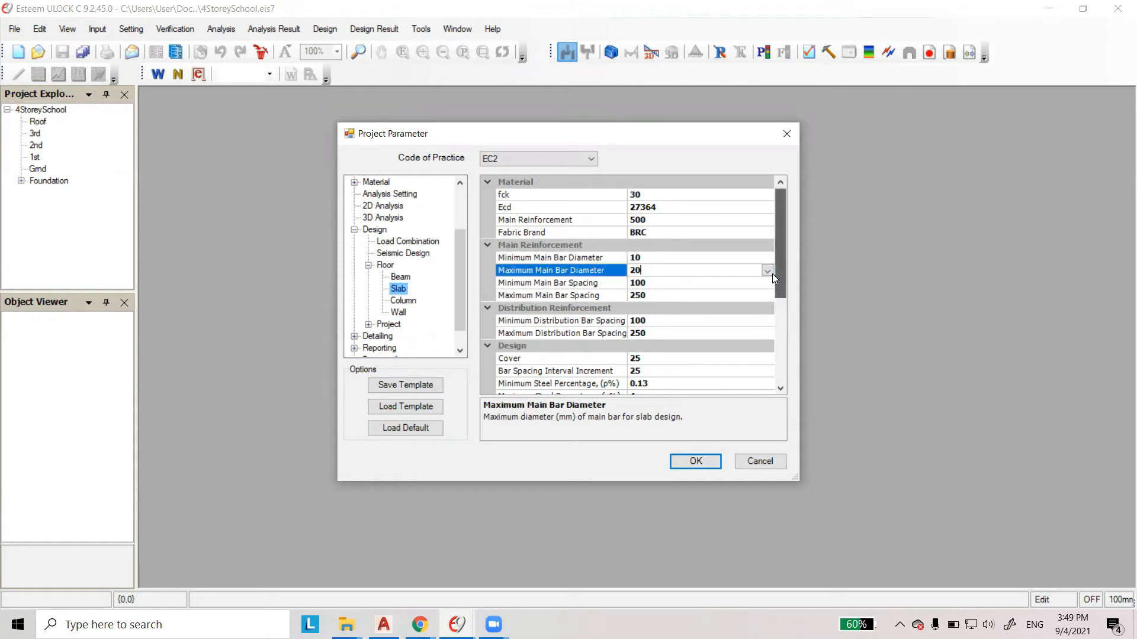
{"action": "left_click", "coordinate": [769, 272]}
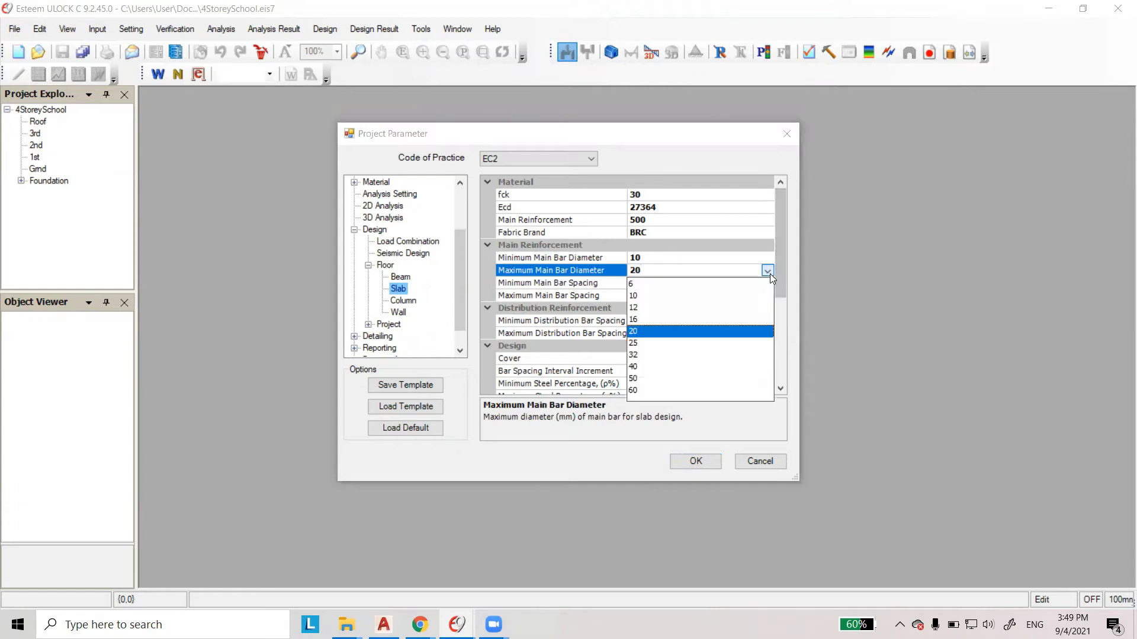
{"action": "left_click", "coordinate": [634, 308]}
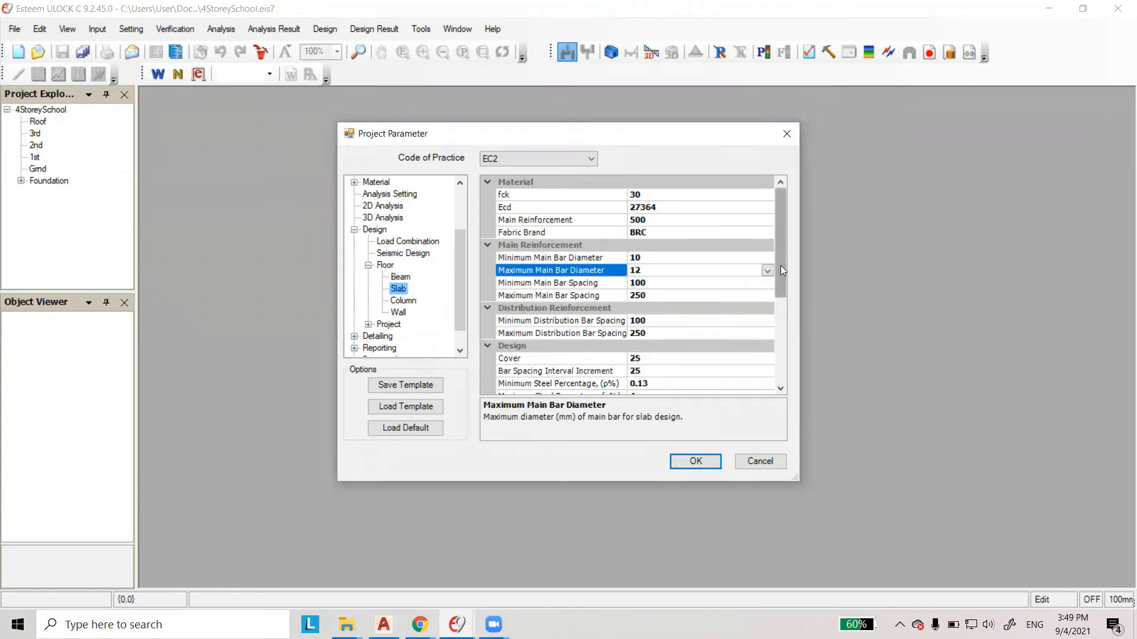
{"action": "left_click_drag", "start_coordinate": [780, 265], "coordinate": [782, 309]}
Review the floor beam reinforcement, cover and design specification parameters, and reopen the slab design parameters.
{"action": "left_click", "coordinate": [399, 276]}
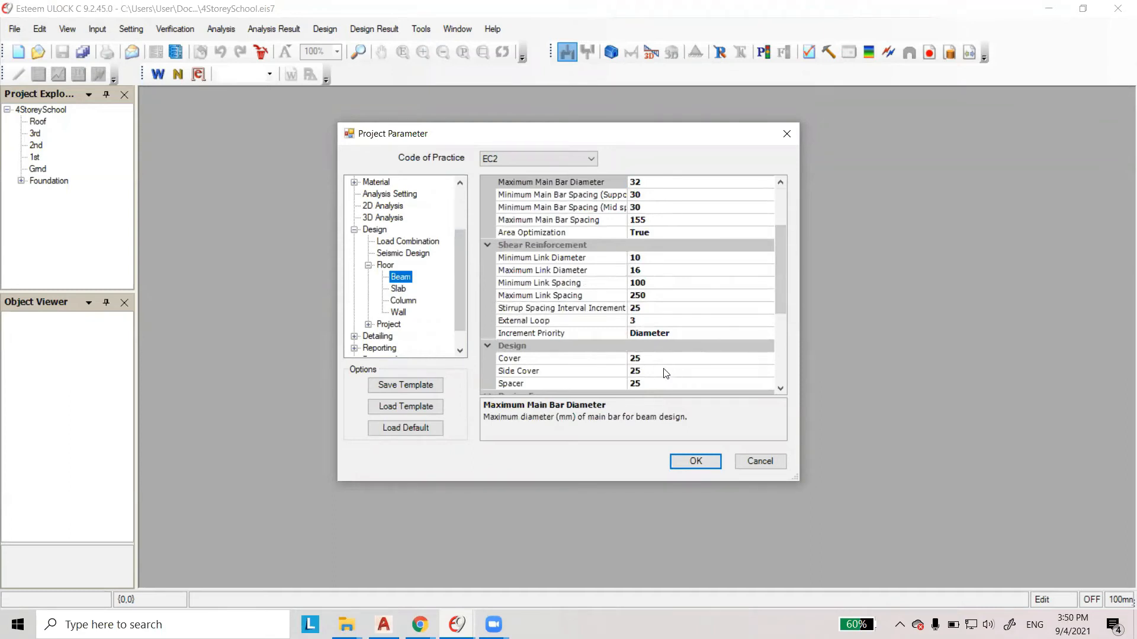
{"action": "left_click_drag", "start_coordinate": [784, 297], "coordinate": [776, 362]}
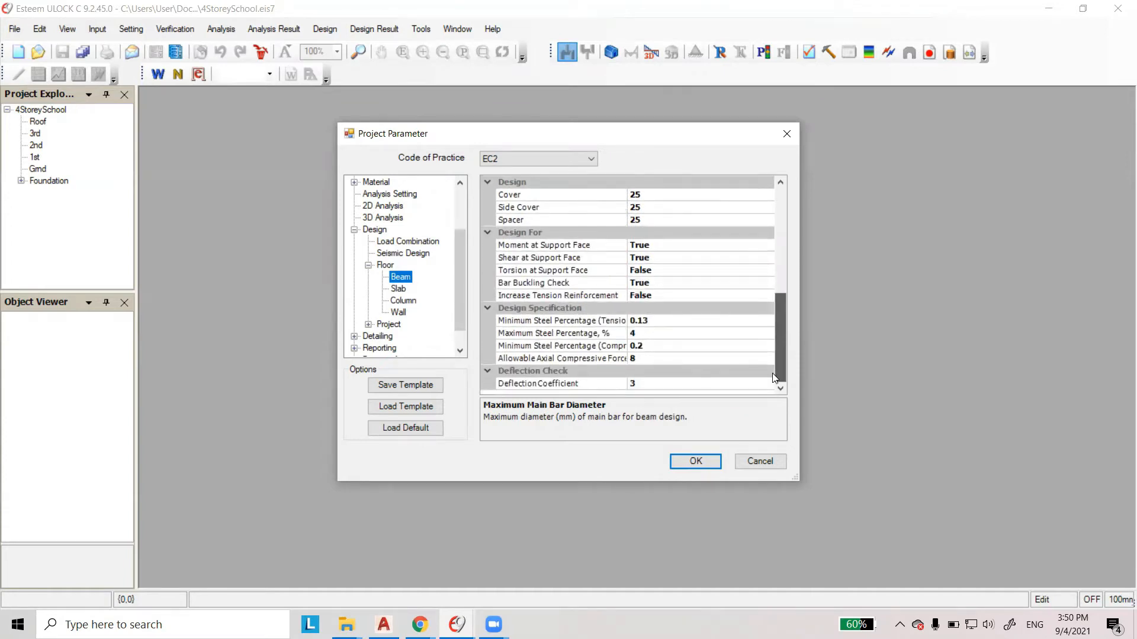
{"action": "scroll", "coordinate": [774, 349], "scroll_direction": "up", "scroll_amount": 1}
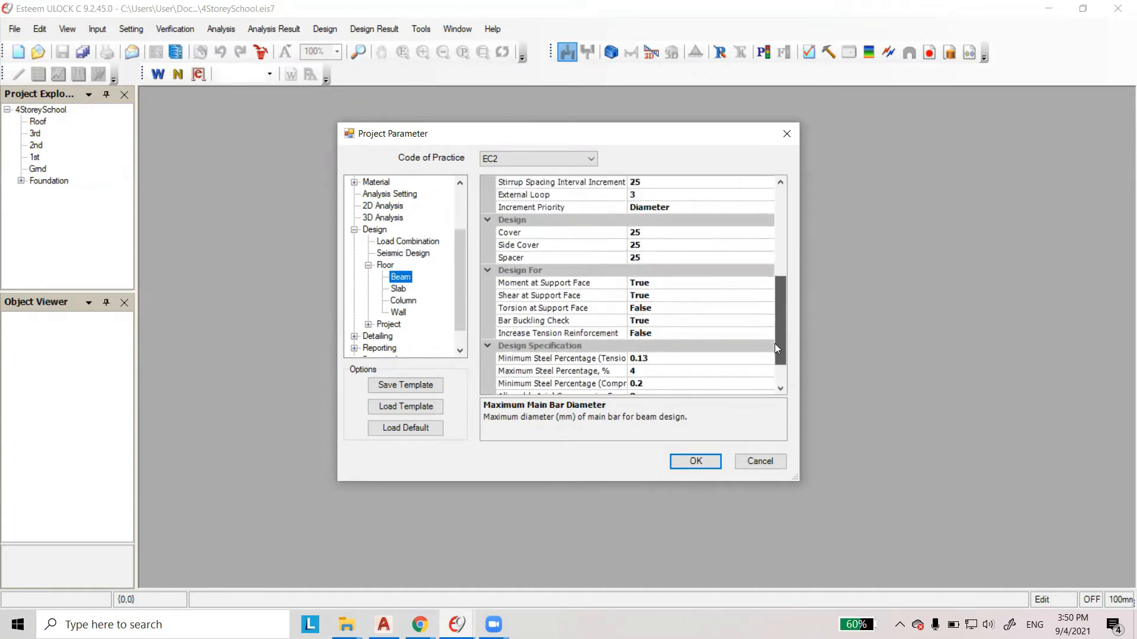
{"action": "left_click", "coordinate": [398, 288]}
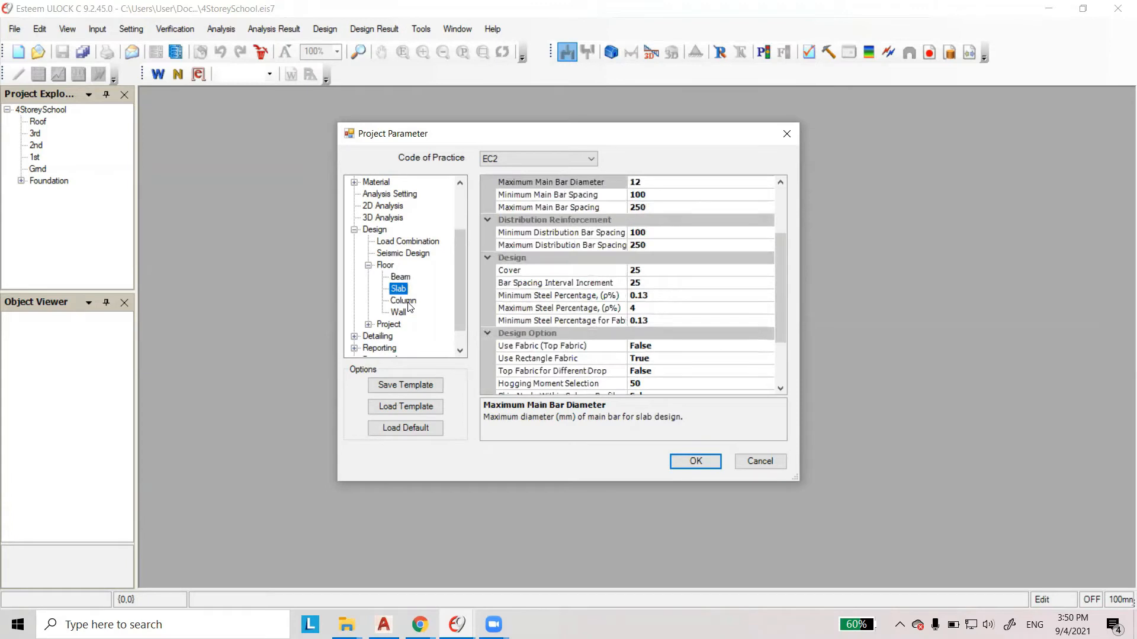
Open the floor column design parameters and set the minimum main bar diameter to 12 mm.
{"action": "left_click", "coordinate": [405, 301]}
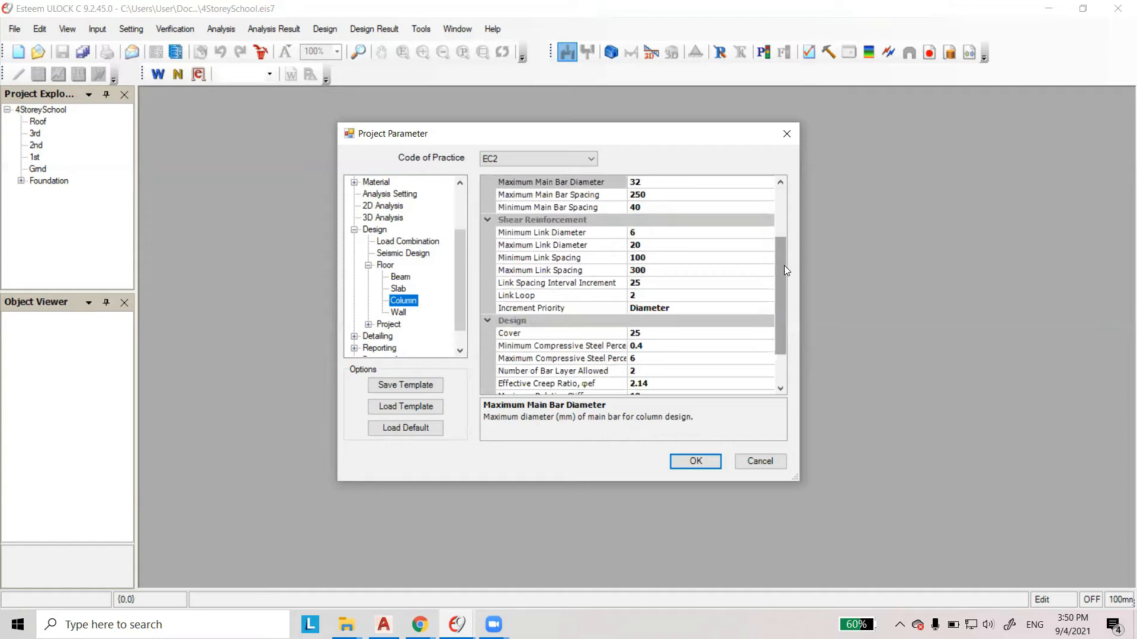
{"action": "scroll", "coordinate": [784, 267], "scroll_direction": "up", "scroll_amount": 3}
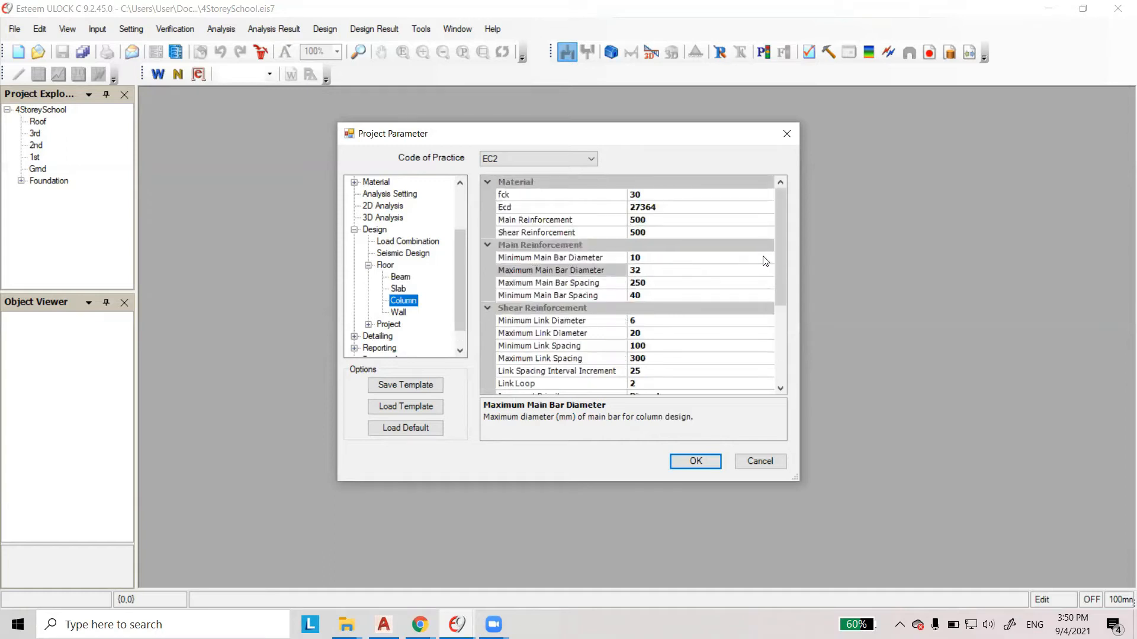
{"action": "left_click", "coordinate": [765, 259]}
{"action": "left_click", "coordinate": [767, 258]}
{"action": "left_click", "coordinate": [637, 297]}
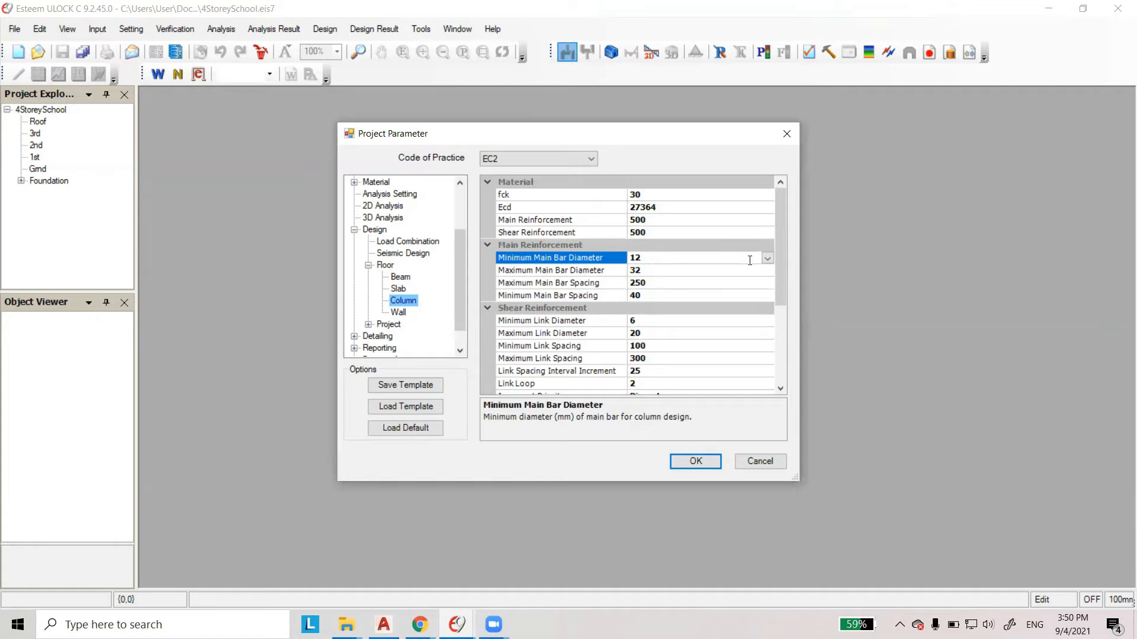
{"action": "scroll", "coordinate": [781, 261], "scroll_direction": "down", "scroll_amount": 1}
{"action": "scroll", "coordinate": [782, 264], "scroll_direction": "up", "scroll_amount": 2}
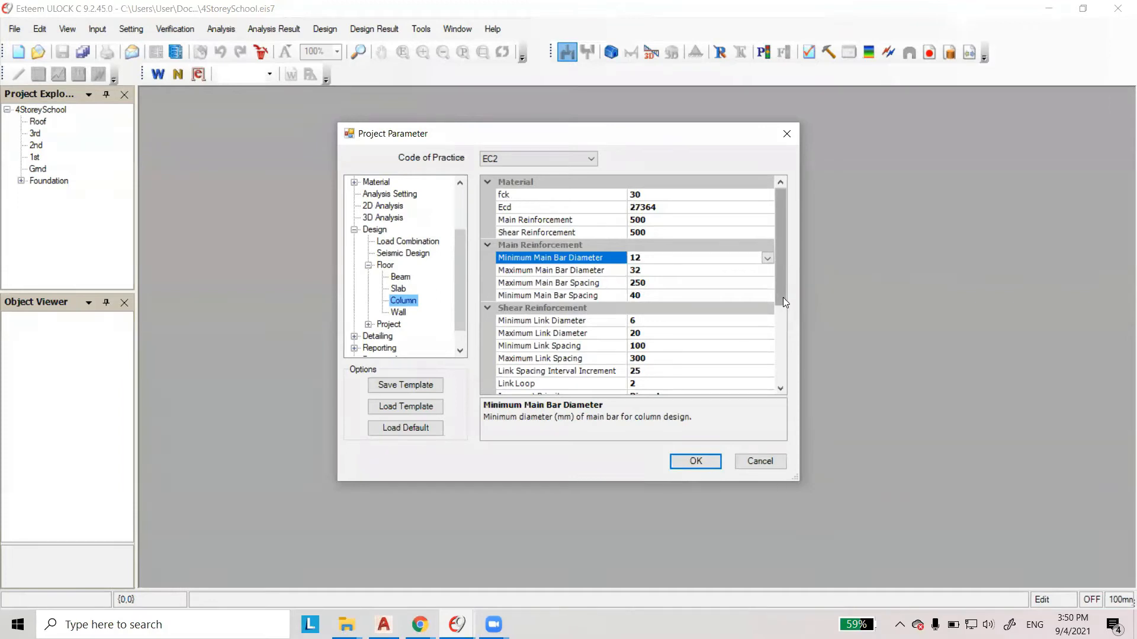
Set the column's minimum link diameter to 6 mm and its maximum link diameter to 12 mm.
{"action": "scroll", "coordinate": [782, 297], "scroll_direction": "down", "scroll_amount": 2}
{"action": "left_click", "coordinate": [723, 268]}
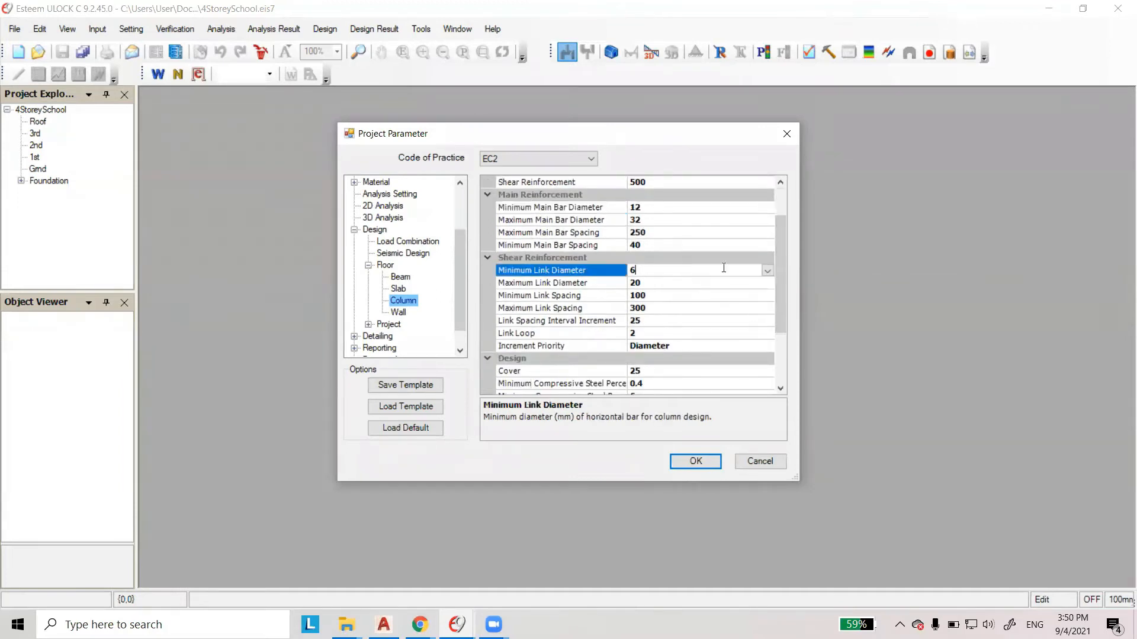
{"action": "left_click", "coordinate": [767, 271]}
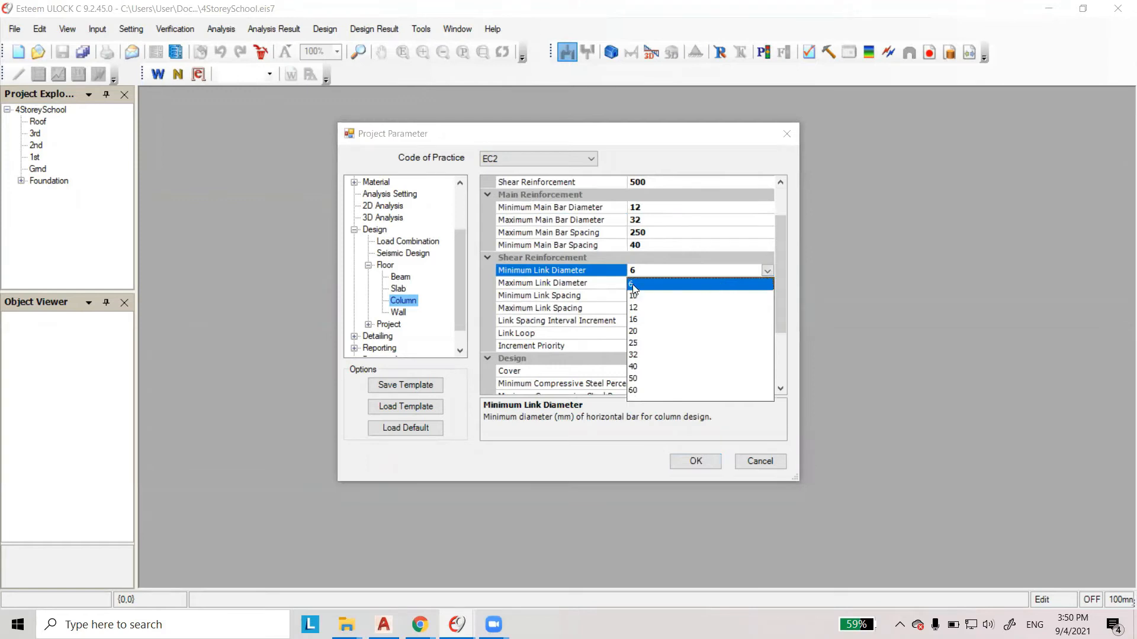
{"action": "left_click", "coordinate": [633, 286]}
{"action": "left_click", "coordinate": [765, 283]}
{"action": "left_click", "coordinate": [767, 283]}
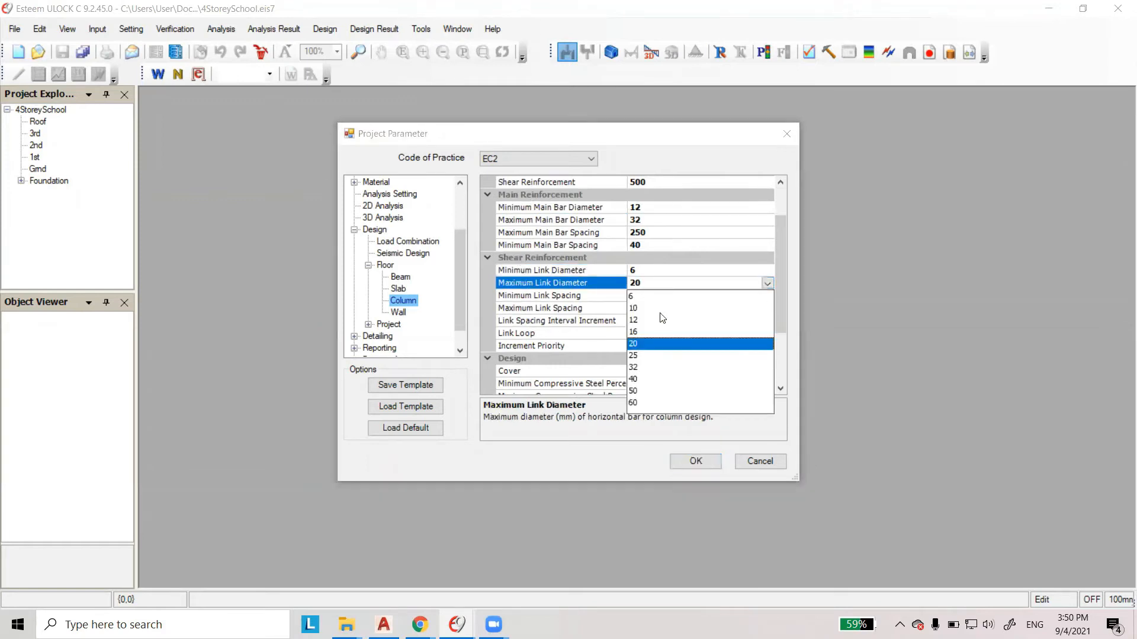
{"action": "left_click", "coordinate": [632, 320]}
{"action": "left_click_drag", "start_coordinate": [783, 306], "coordinate": [789, 366]}
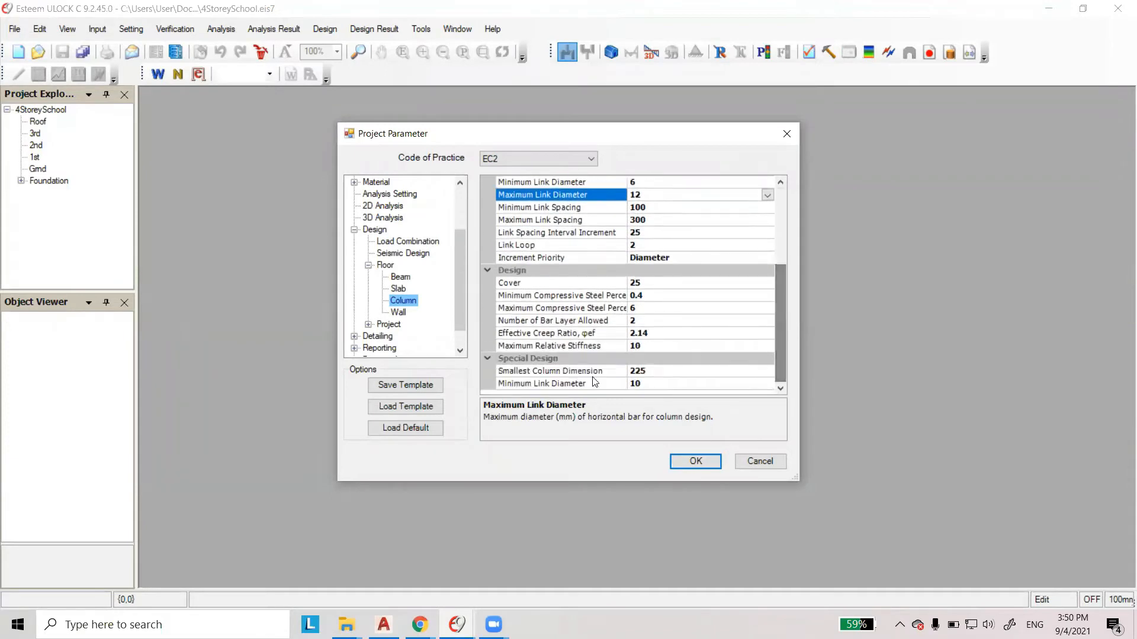
Check the wall design parameters, then apply the project parameters, resetting all results and overwriting the floor parameters.
{"action": "left_click", "coordinate": [399, 313]}
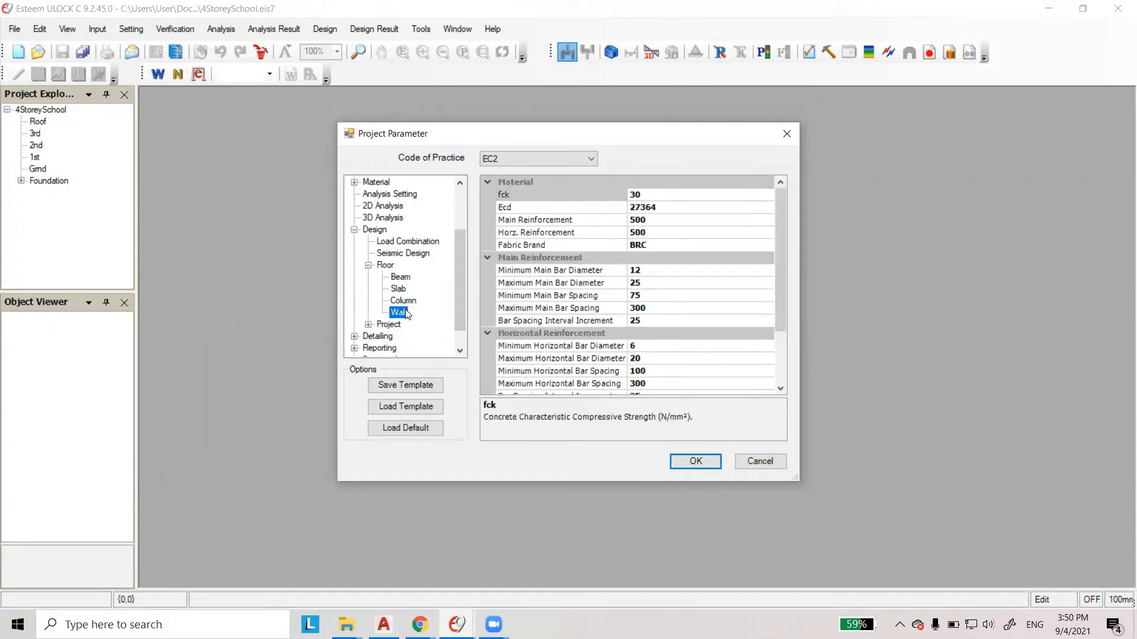
{"action": "left_click_drag", "start_coordinate": [778, 266], "coordinate": [793, 201]}
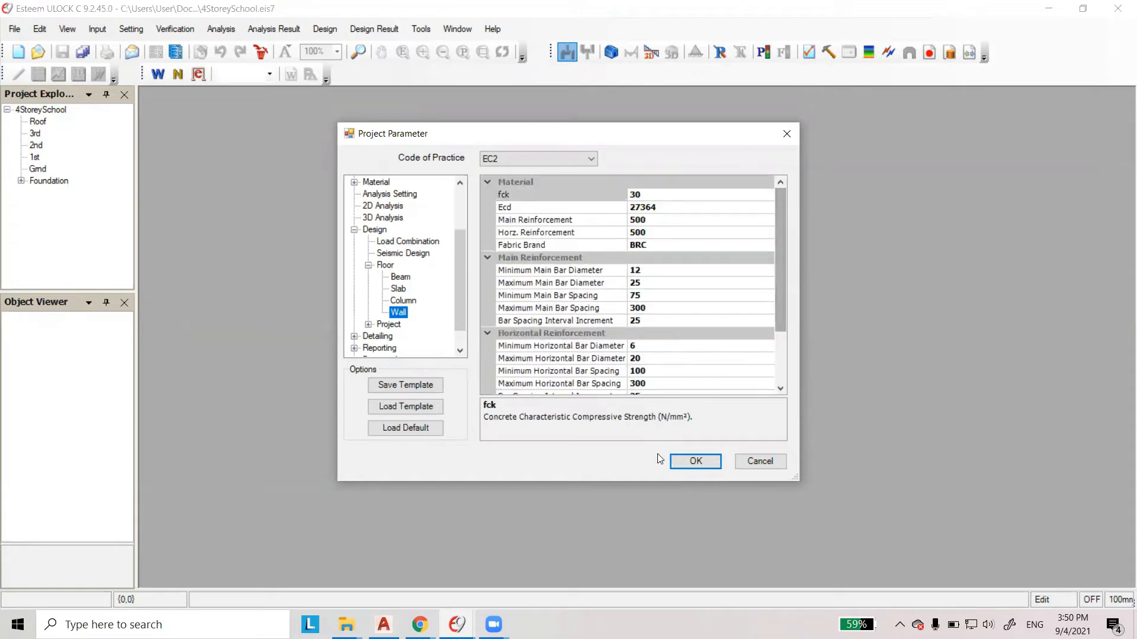
{"action": "left_click", "coordinate": [687, 463]}
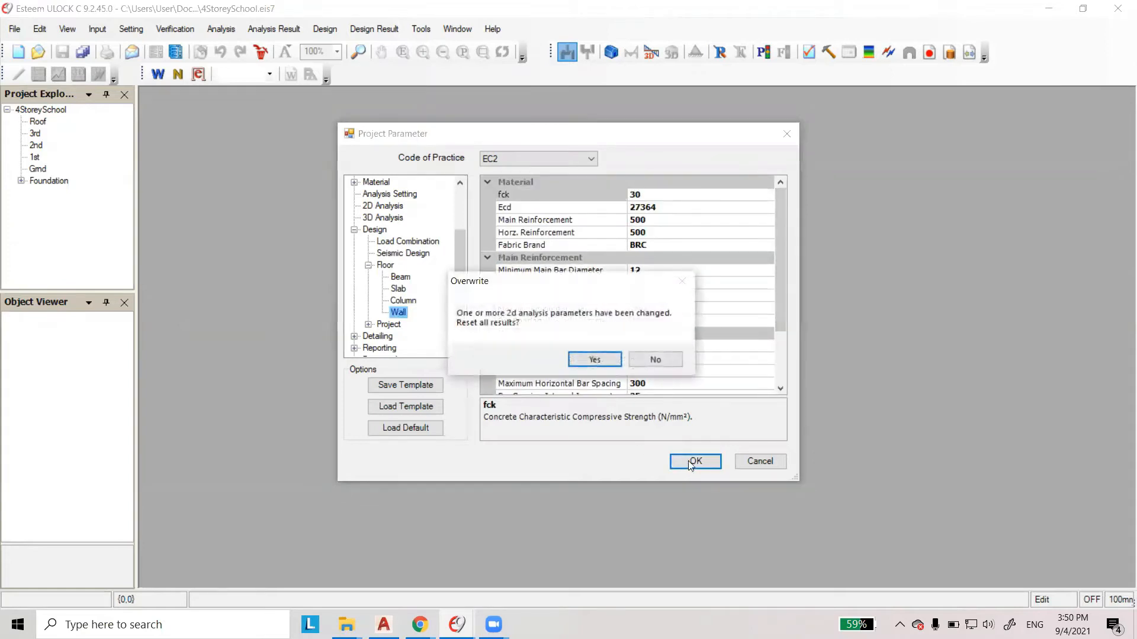
{"action": "left_click", "coordinate": [595, 359]}
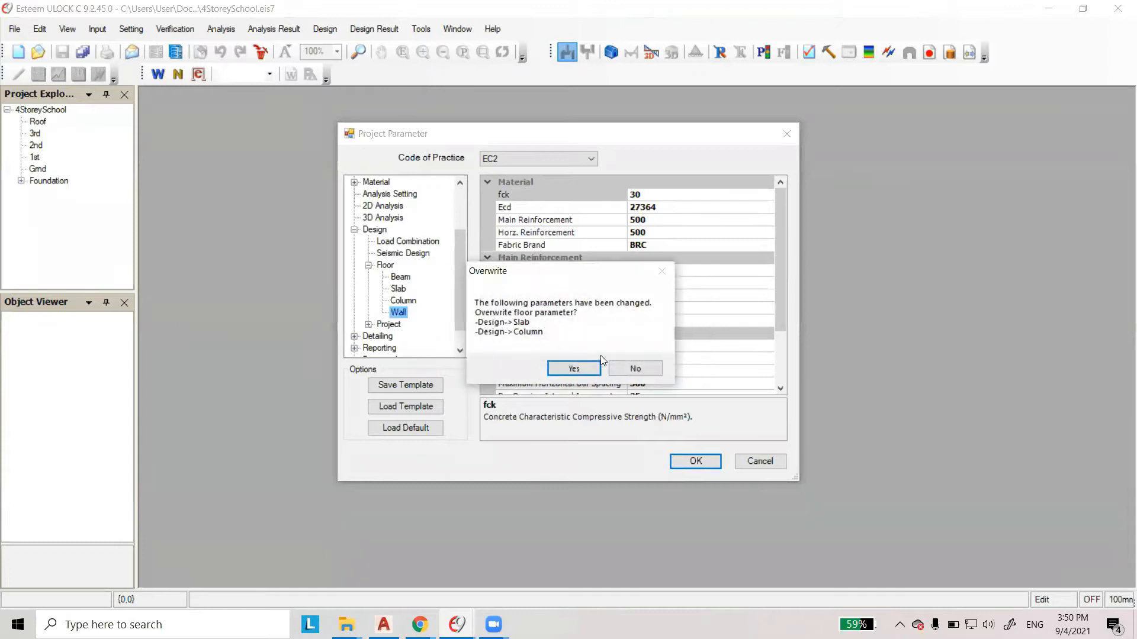
{"action": "left_click", "coordinate": [573, 369]}
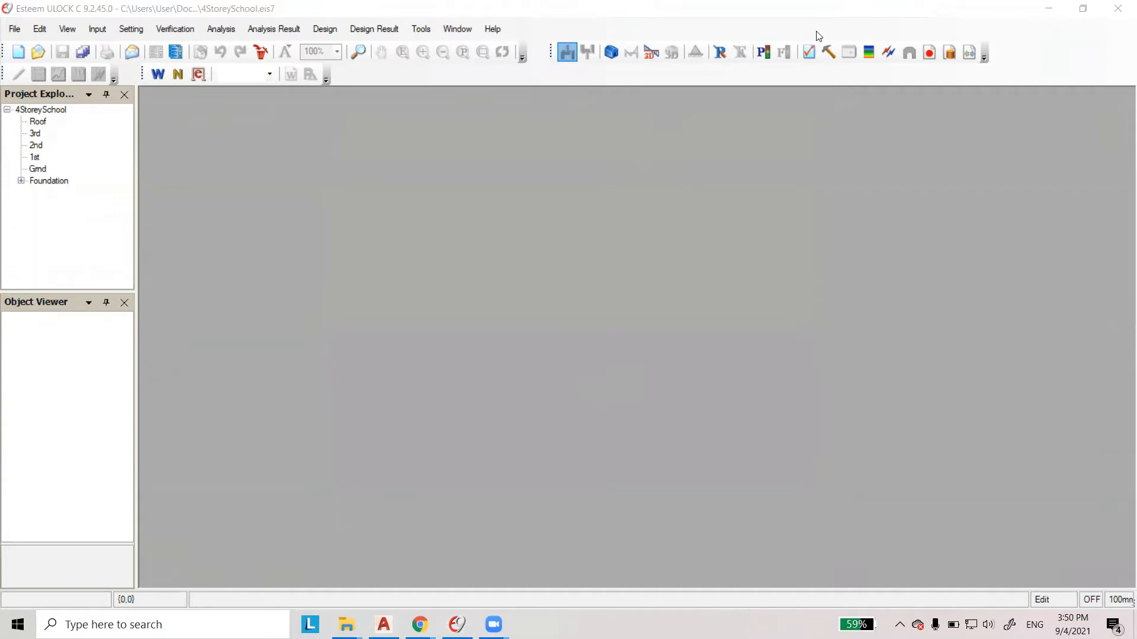
Open the Grnd key plan from the 4StoreySchool project for editing.
{"action": "left_click", "coordinate": [589, 110]}
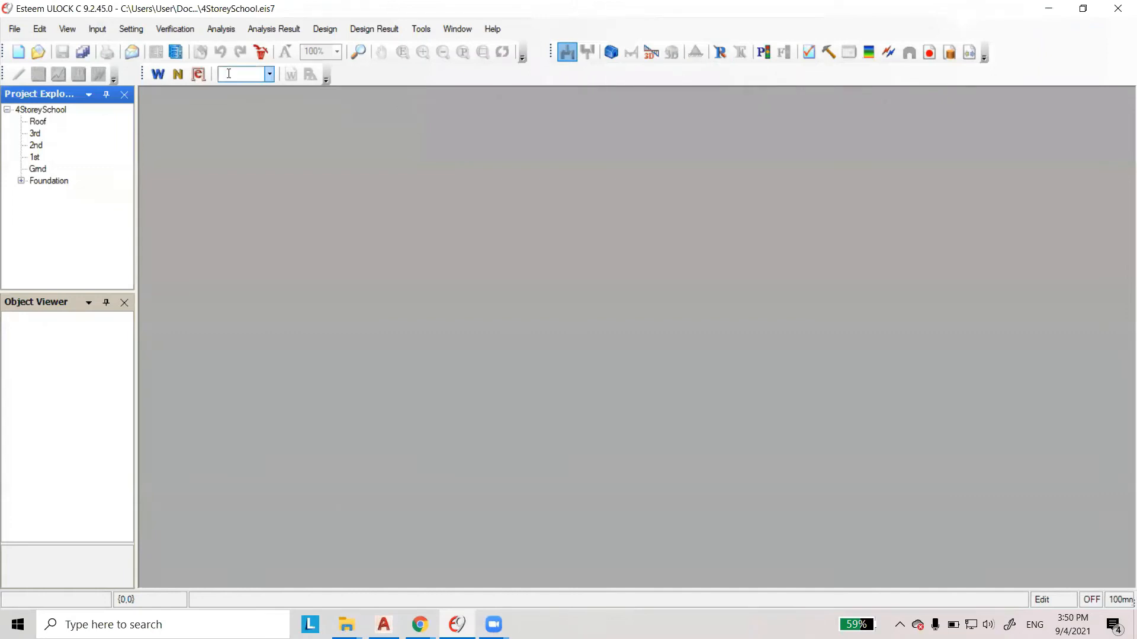
{"action": "left_click", "coordinate": [38, 170]}
{"action": "double_click", "coordinate": [38, 170]}
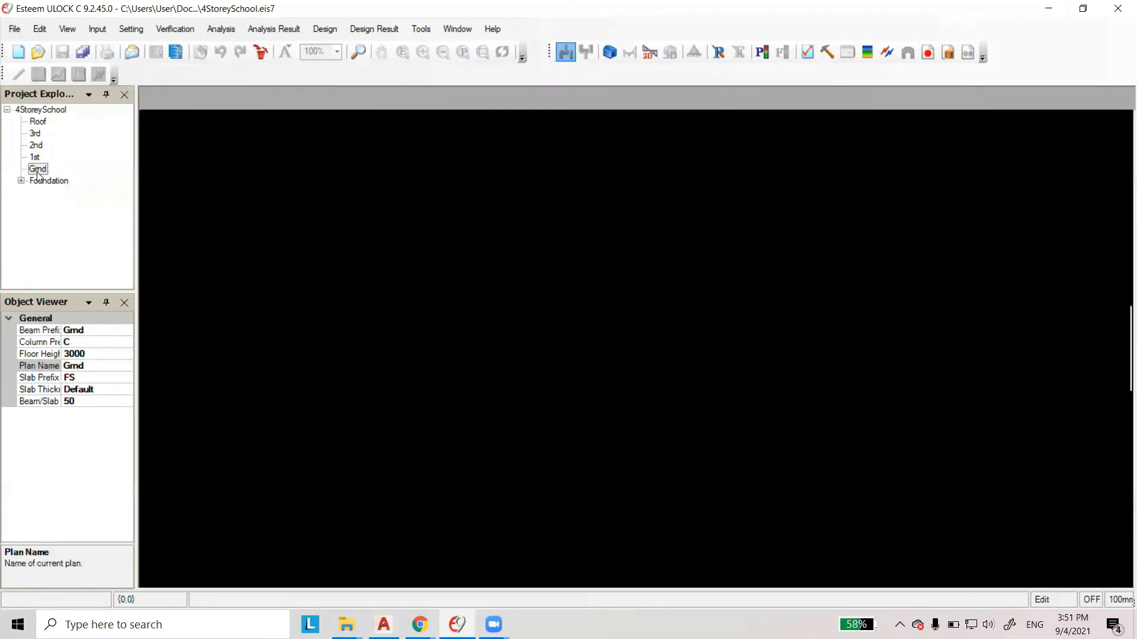
{"action": "scroll", "coordinate": [468, 266], "scroll_direction": "down", "scroll_amount": 2}
{"action": "scroll", "coordinate": [563, 209], "scroll_direction": "up", "scroll_amount": 3}
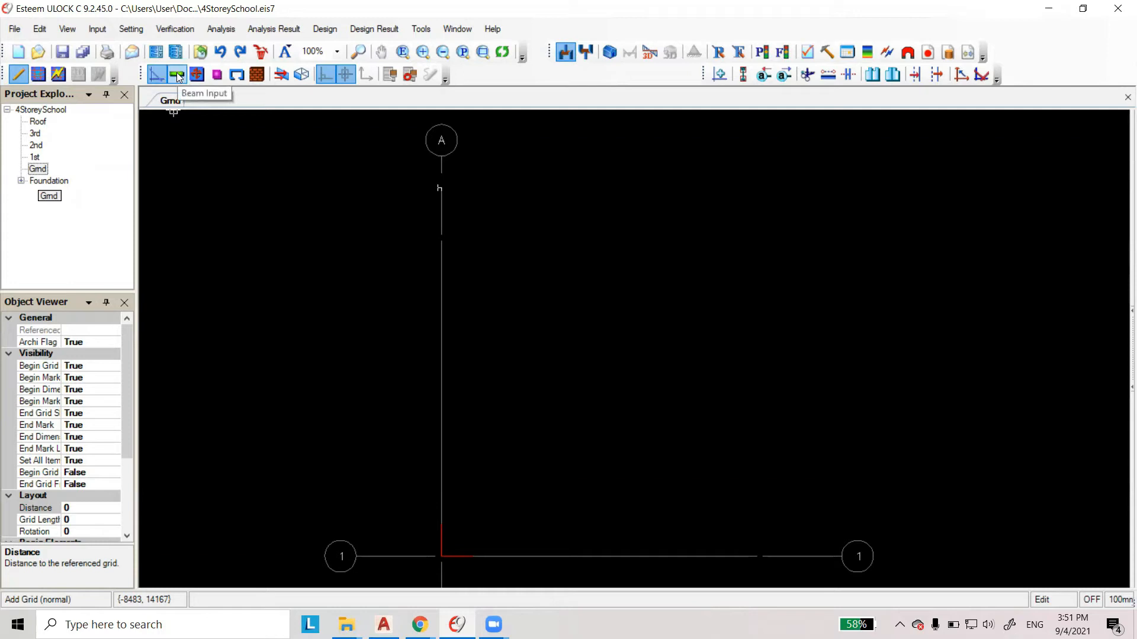
Look through the column, slab, wall and brick wall input tools, and return to grid input.
{"action": "left_click", "coordinate": [217, 78]}
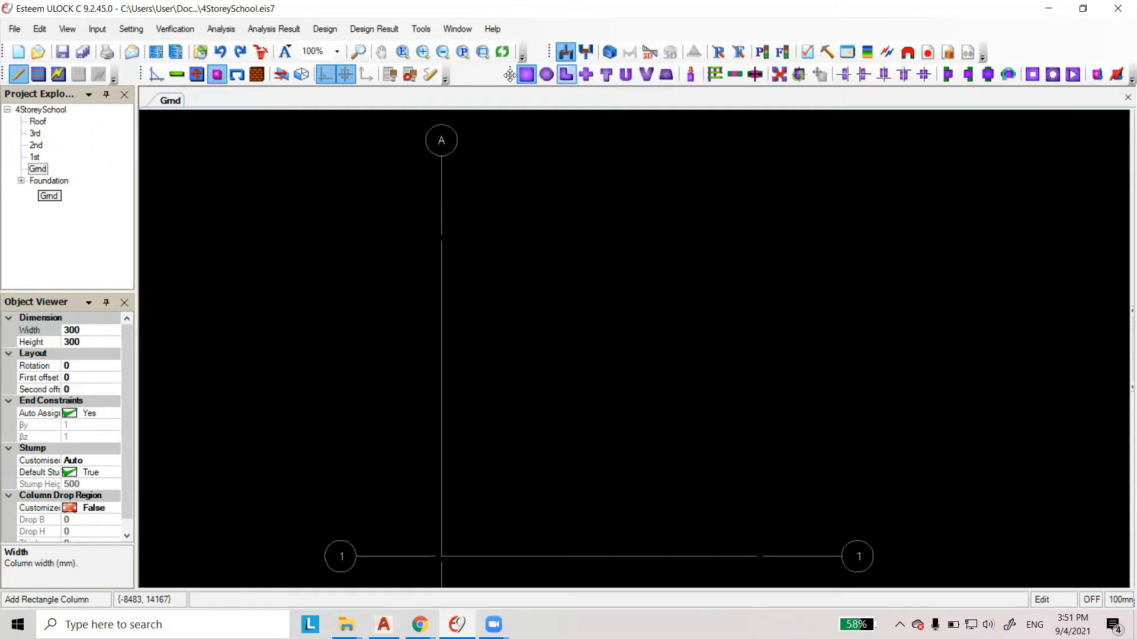
{"action": "left_click", "coordinate": [193, 75]}
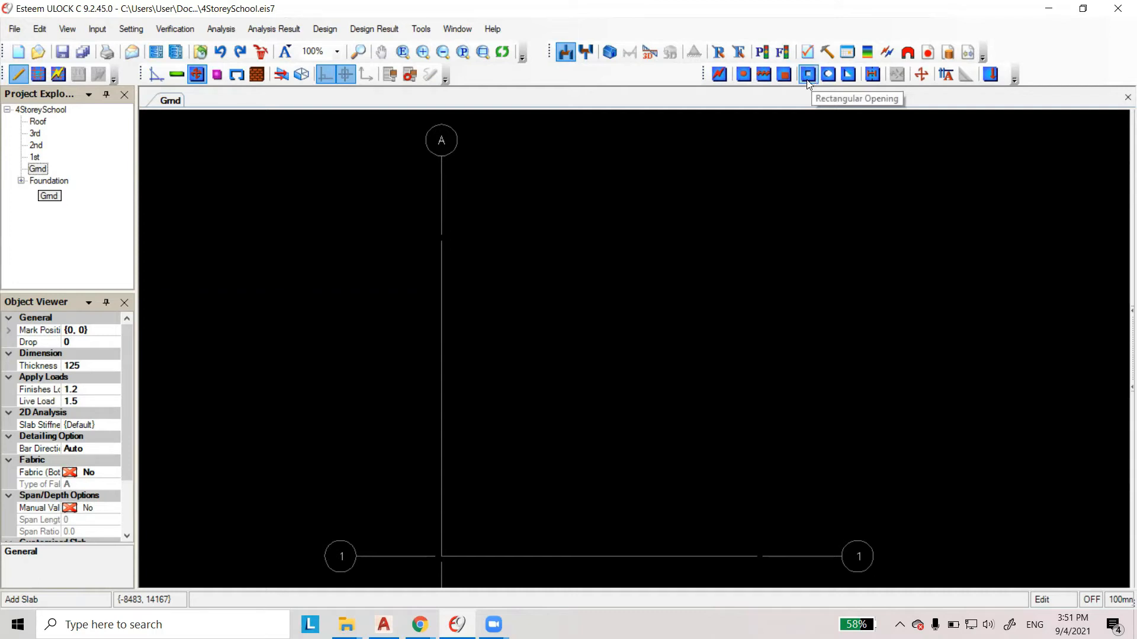
{"action": "left_click", "coordinate": [235, 79]}
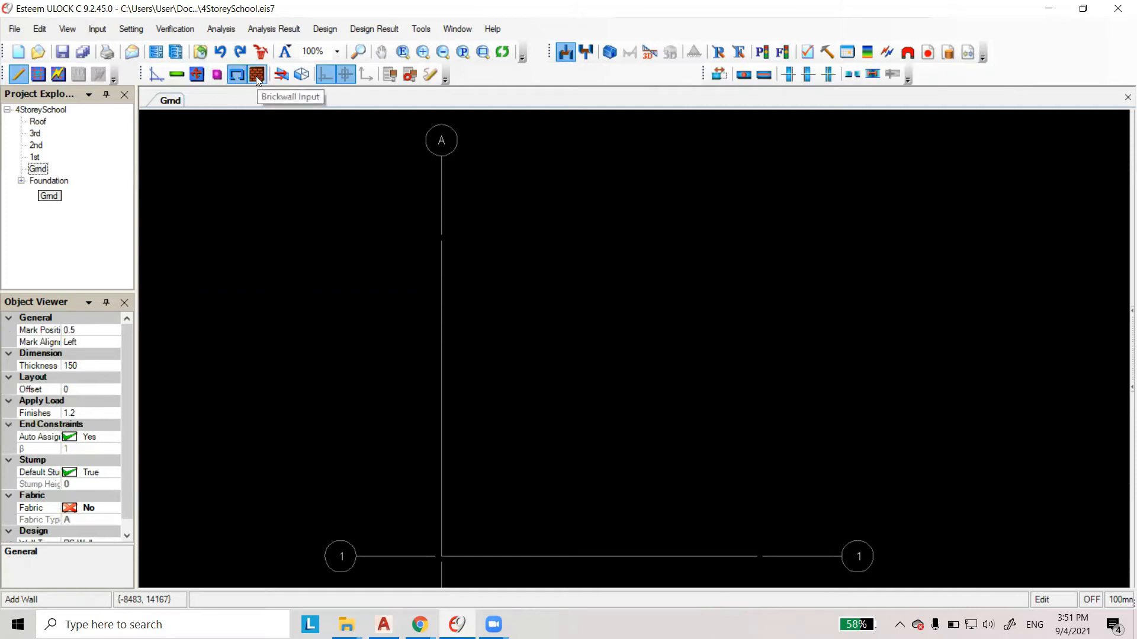
{"action": "left_click", "coordinate": [257, 77]}
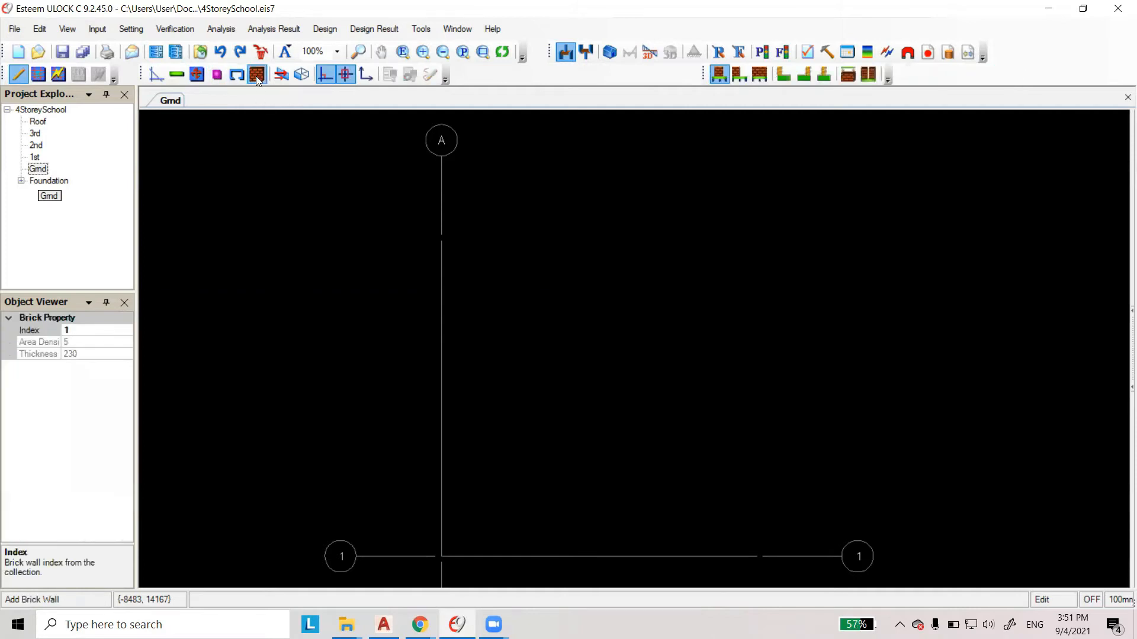
{"action": "left_click", "coordinate": [156, 75]}
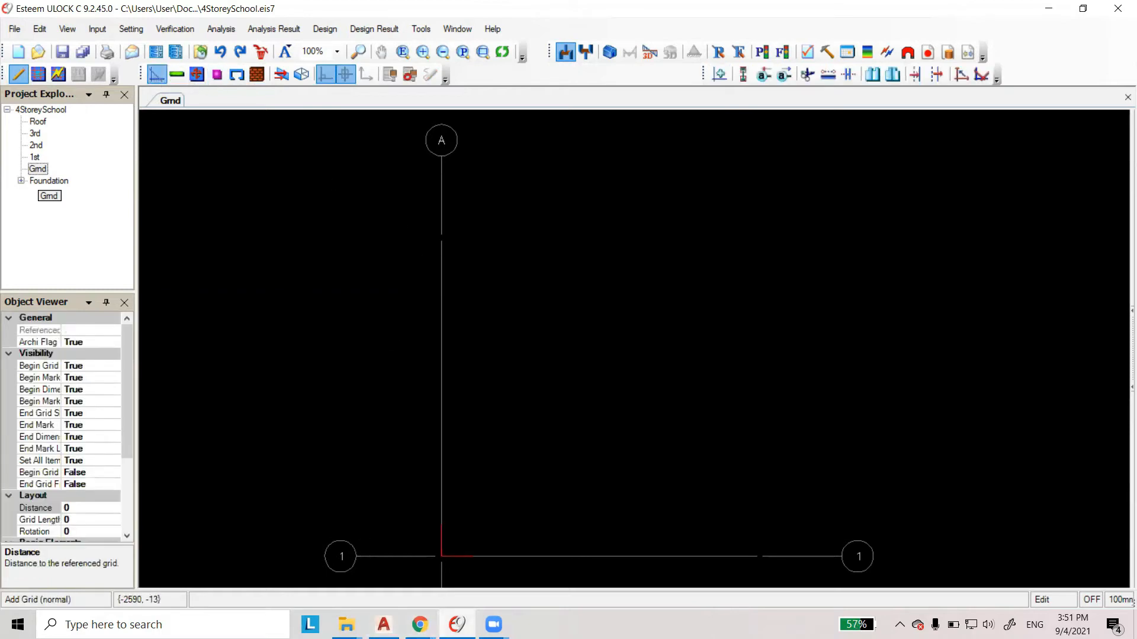
Switch to AutoCAD and examine the grid labels and spacings along the upper edge of the Keyplan drawing.
{"action": "left_click", "coordinate": [384, 625]}
{"action": "scroll", "coordinate": [391, 205], "scroll_direction": "up", "scroll_amount": 5}
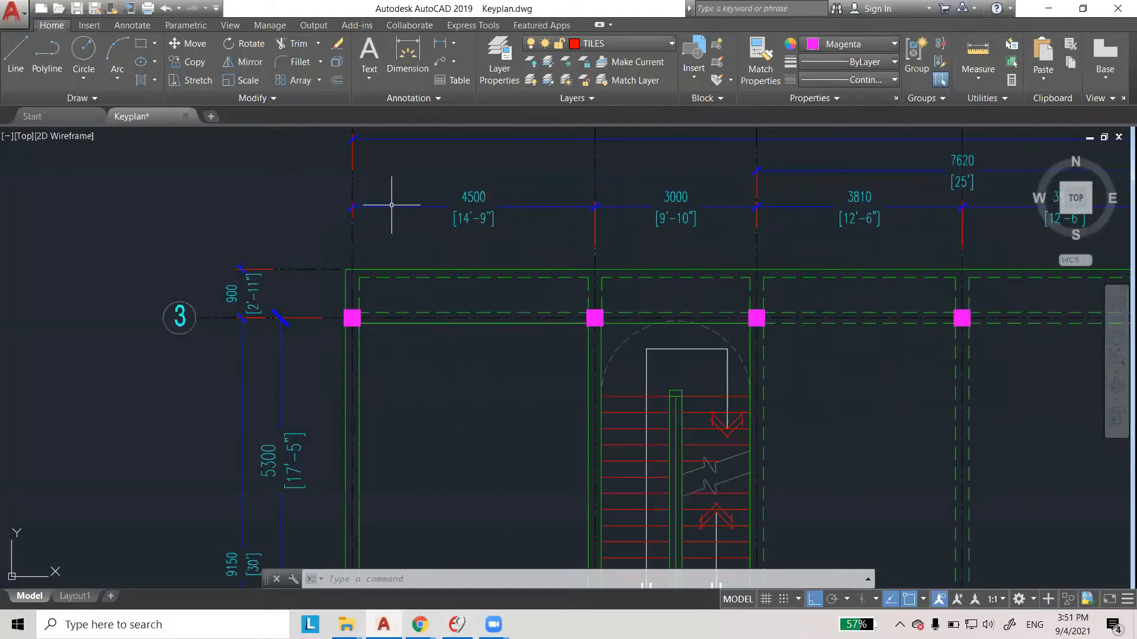
{"action": "scroll", "coordinate": [474, 197], "scroll_direction": "up", "scroll_amount": 2}
{"action": "scroll", "coordinate": [457, 201], "scroll_direction": "down", "scroll_amount": 6}
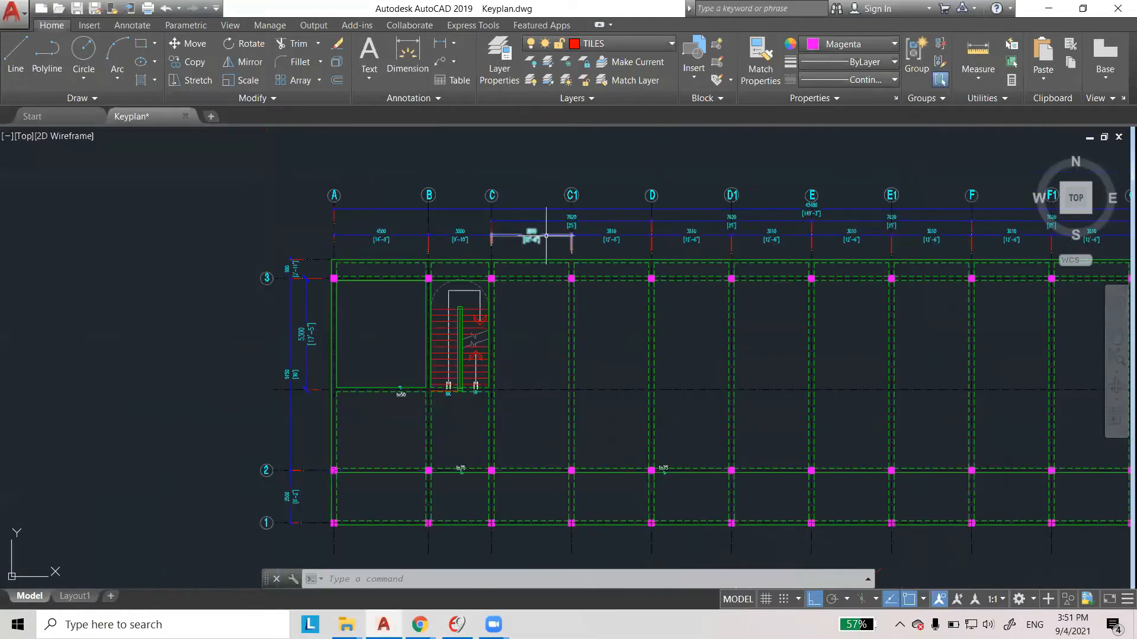
{"action": "scroll", "coordinate": [545, 235], "scroll_direction": "up", "scroll_amount": 4}
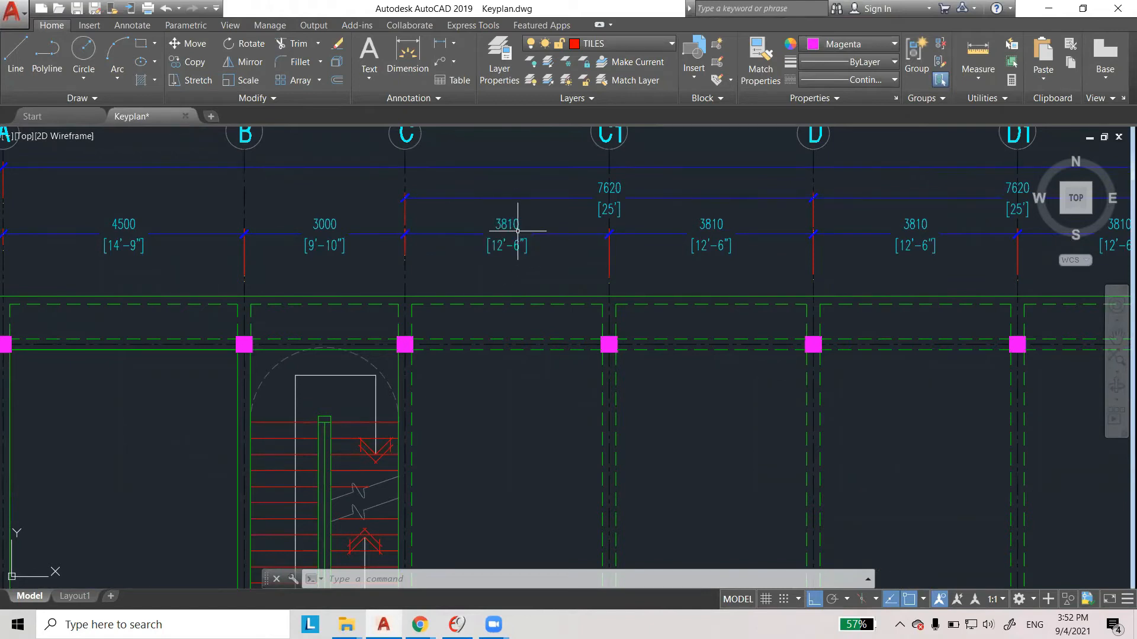
Switch back to Esteem and add vertical grid B about 4800 mm to the right of grid A on the Grnd plan.
{"action": "left_click", "coordinate": [456, 625]}
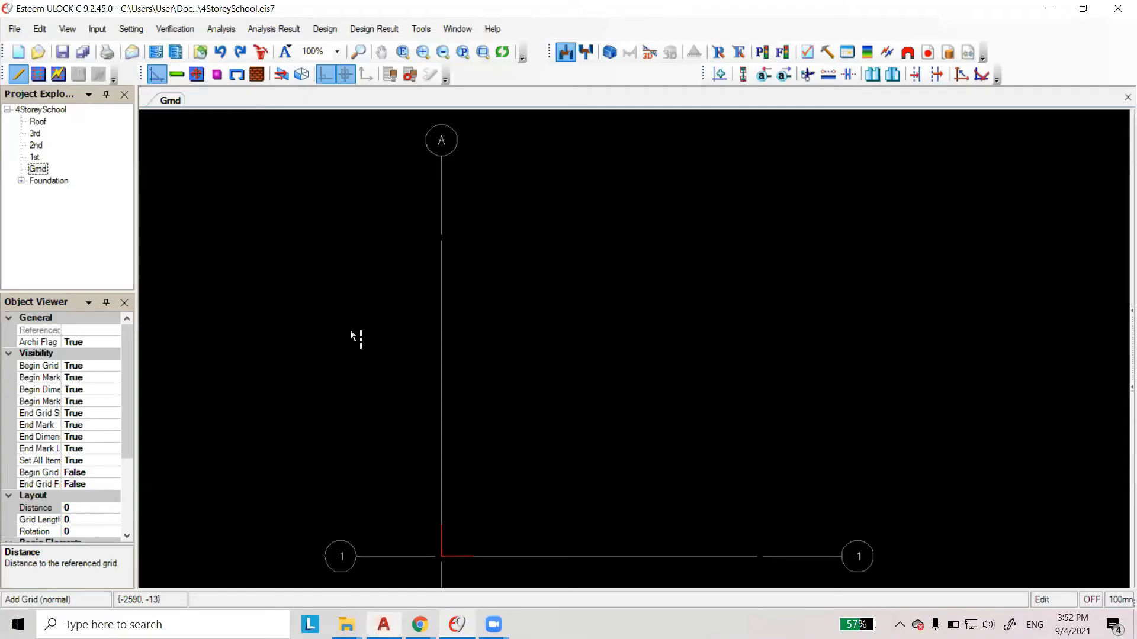
{"action": "scroll", "coordinate": [439, 202], "scroll_direction": "up", "scroll_amount": 1}
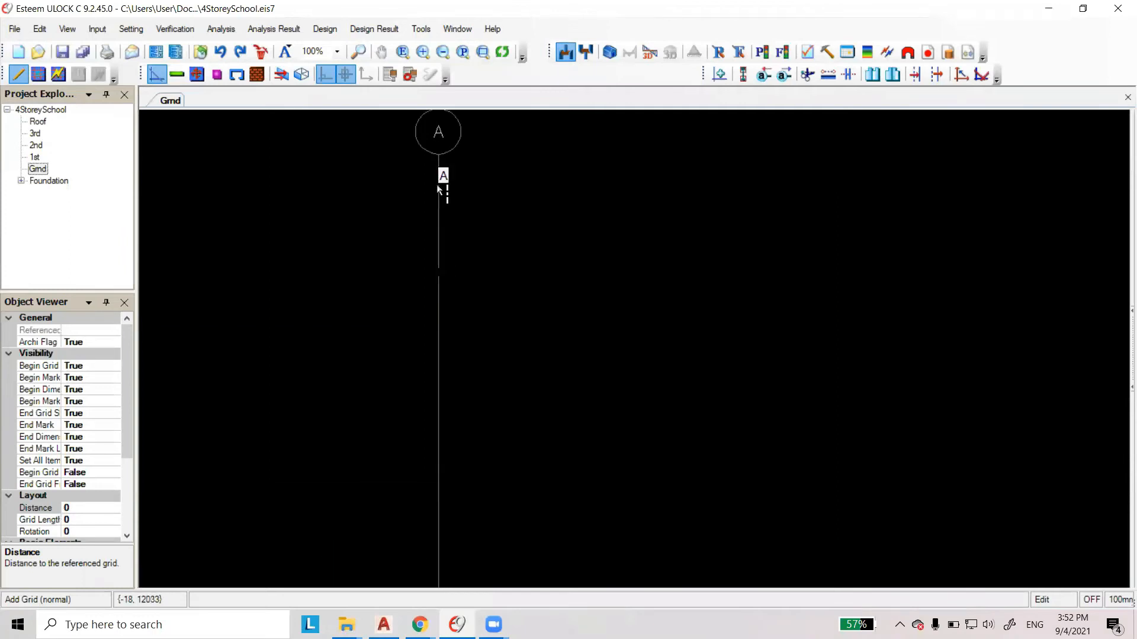
{"action": "scroll", "coordinate": [439, 180], "scroll_direction": "up", "scroll_amount": 1}
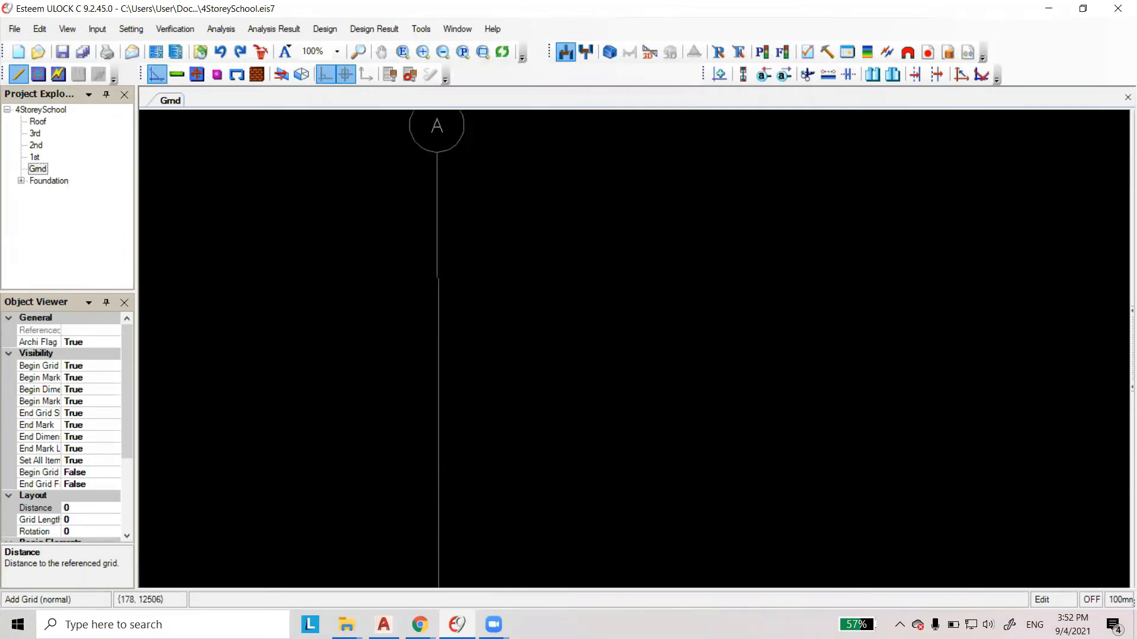
{"action": "left_click", "coordinate": [155, 77]}
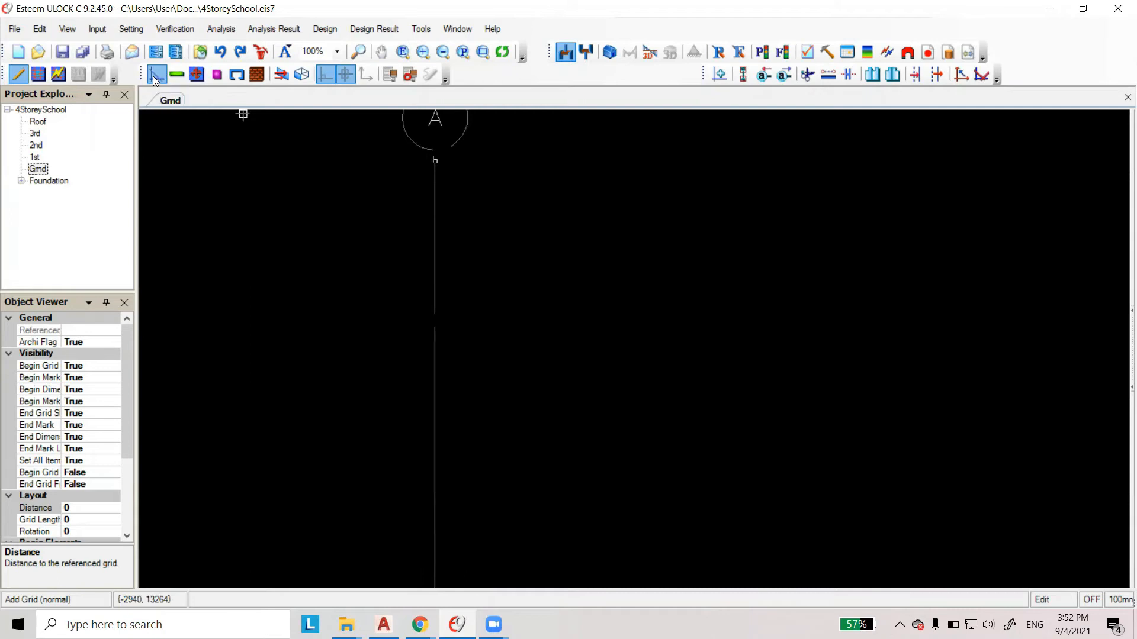
{"action": "left_click", "coordinate": [434, 201]}
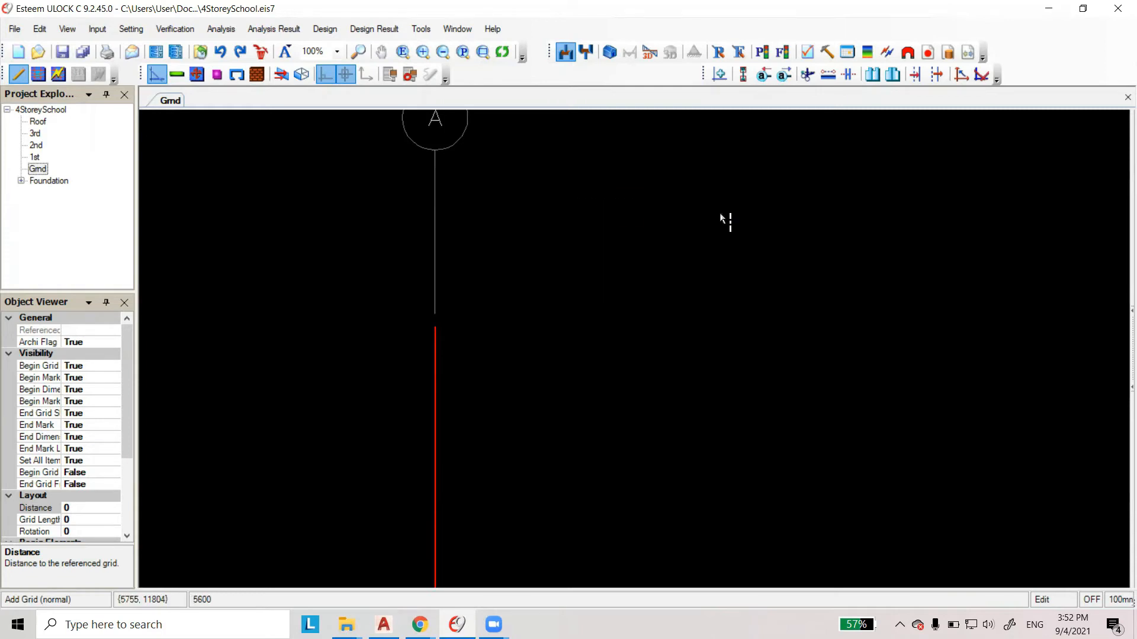
{"action": "left_click", "coordinate": [749, 216]}
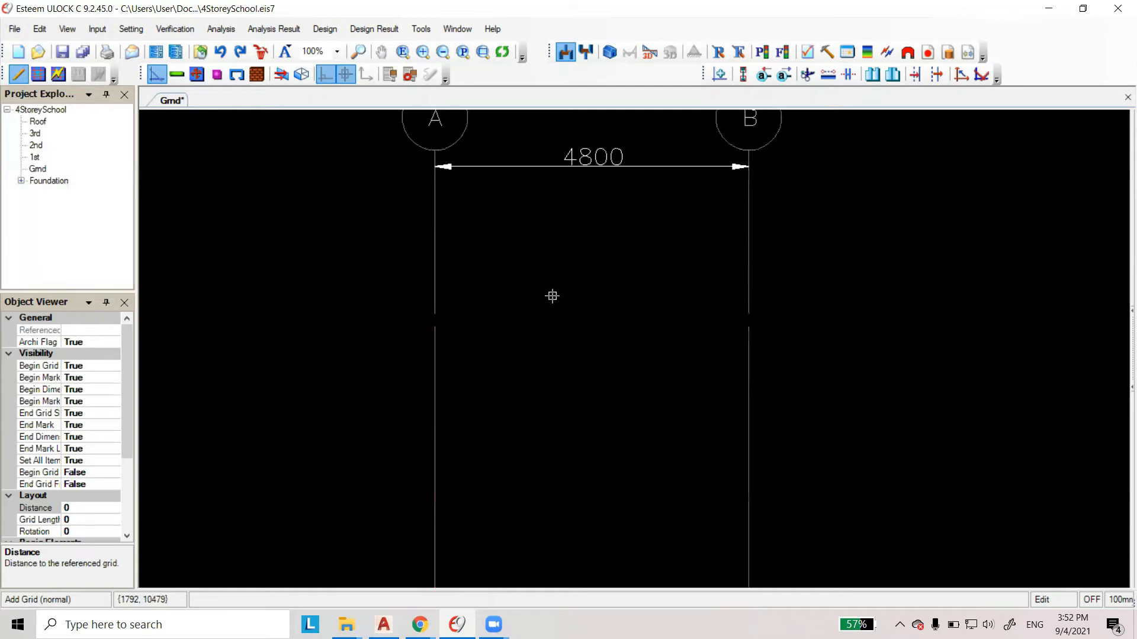
{"action": "scroll", "coordinate": [543, 369], "scroll_direction": "down", "scroll_amount": 1}
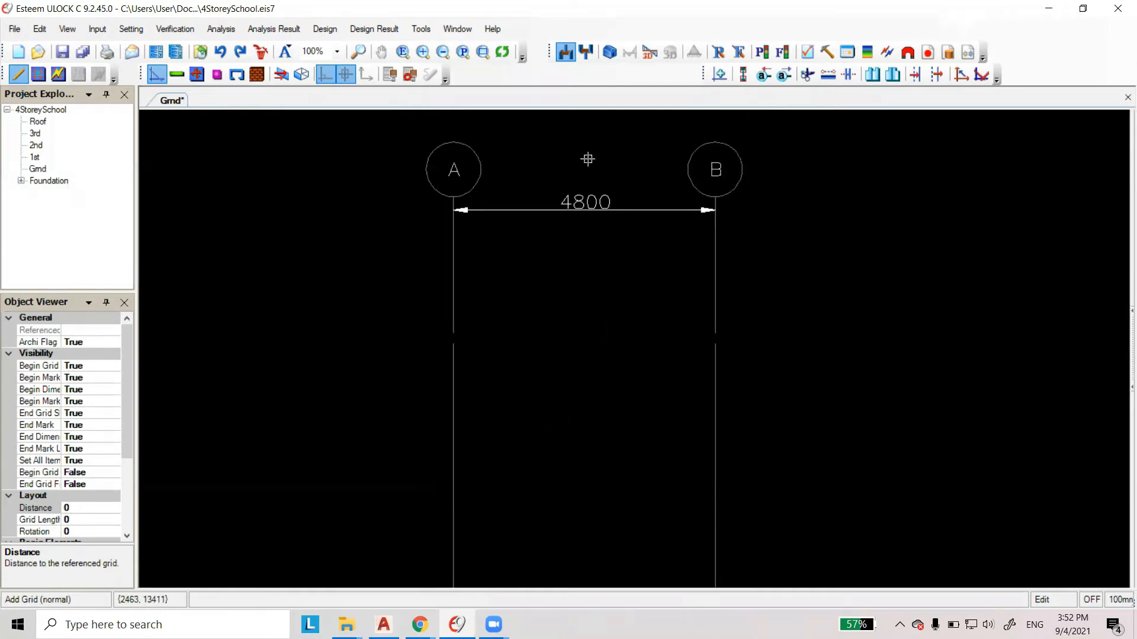
Set the spacing between grids A and B to 4500 mm.
{"action": "scroll", "coordinate": [586, 159], "scroll_direction": "up", "scroll_amount": 1}
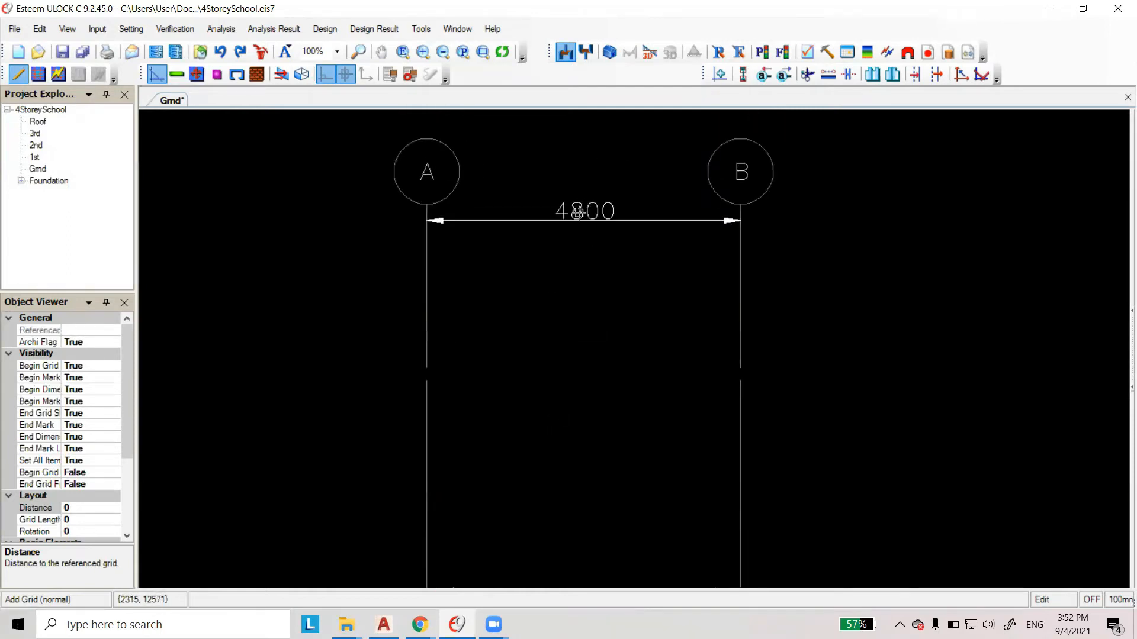
{"action": "double_click", "coordinate": [577, 211]}
{"action": "type", "text": "4500"}
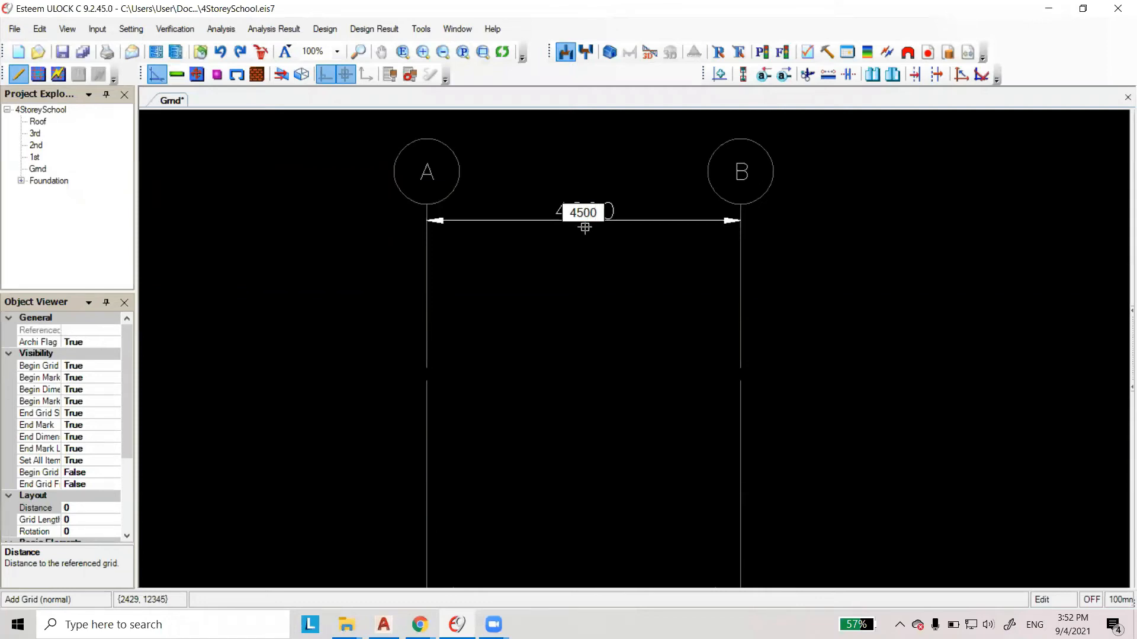
{"action": "key", "text": "Return"}
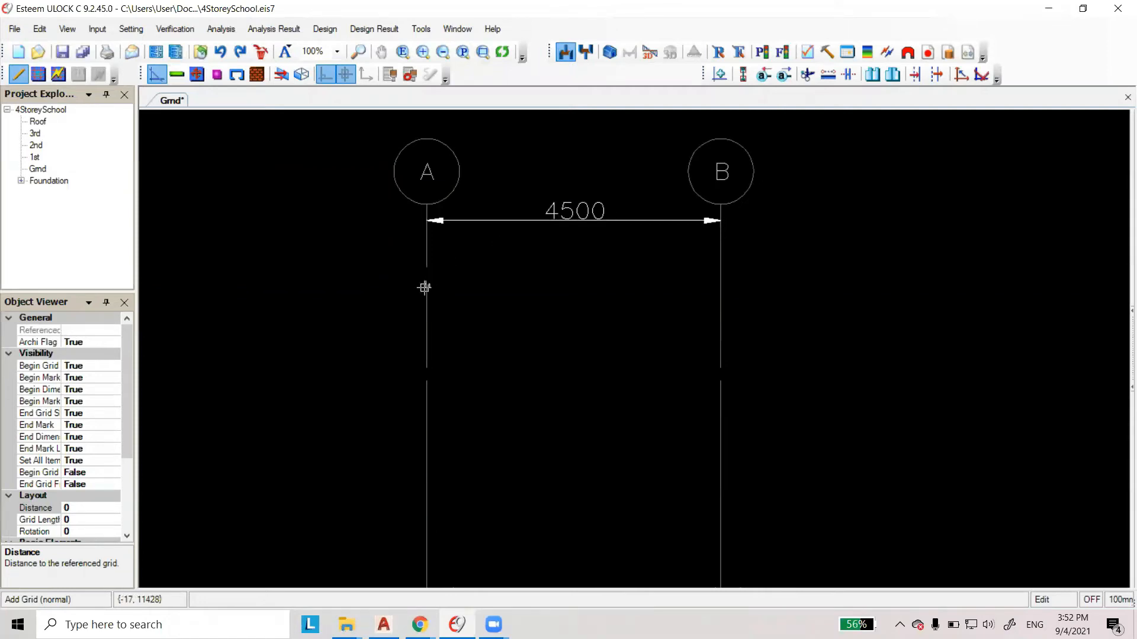
Add a vertical grid 3000 mm to the right of grid B on the Grnd plan.
{"action": "scroll", "coordinate": [424, 287], "scroll_direction": "down", "scroll_amount": 1}
{"action": "scroll", "coordinate": [360, 280], "scroll_direction": "down", "scroll_amount": 1}
{"action": "scroll", "coordinate": [360, 280], "scroll_direction": "up", "scroll_amount": 2}
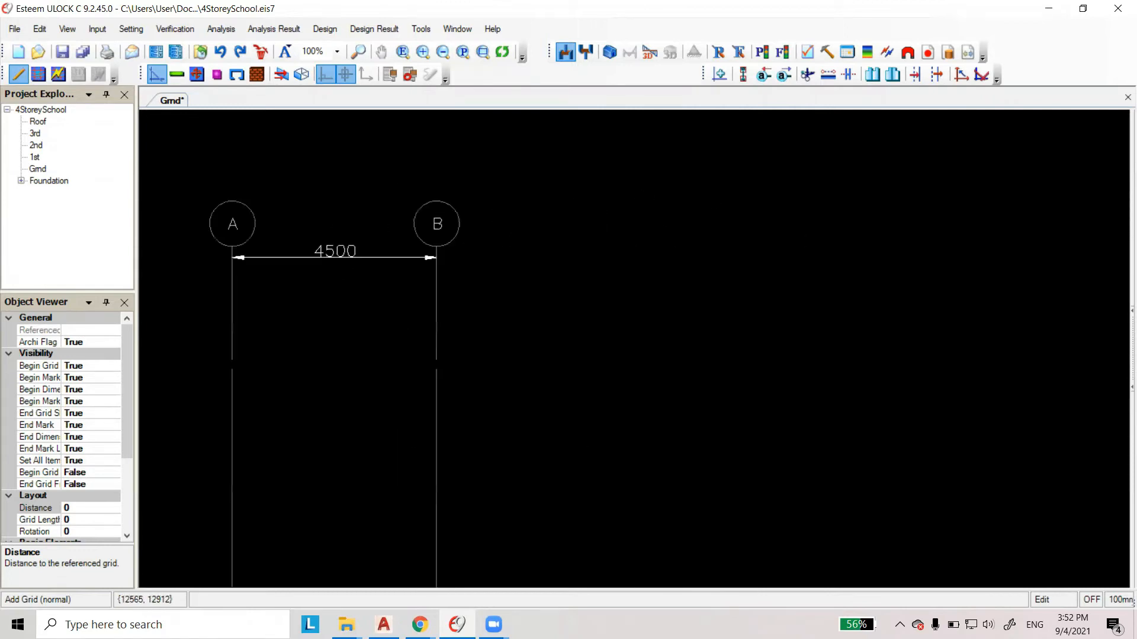
{"action": "left_click", "coordinate": [437, 283]}
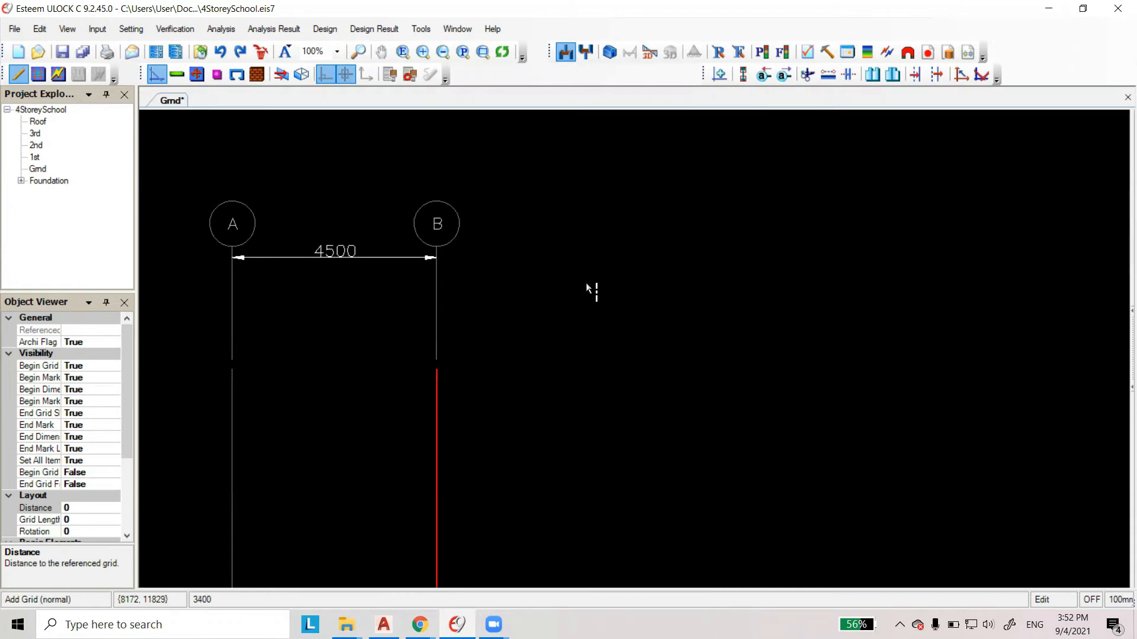
{"action": "left_click", "coordinate": [573, 287]}
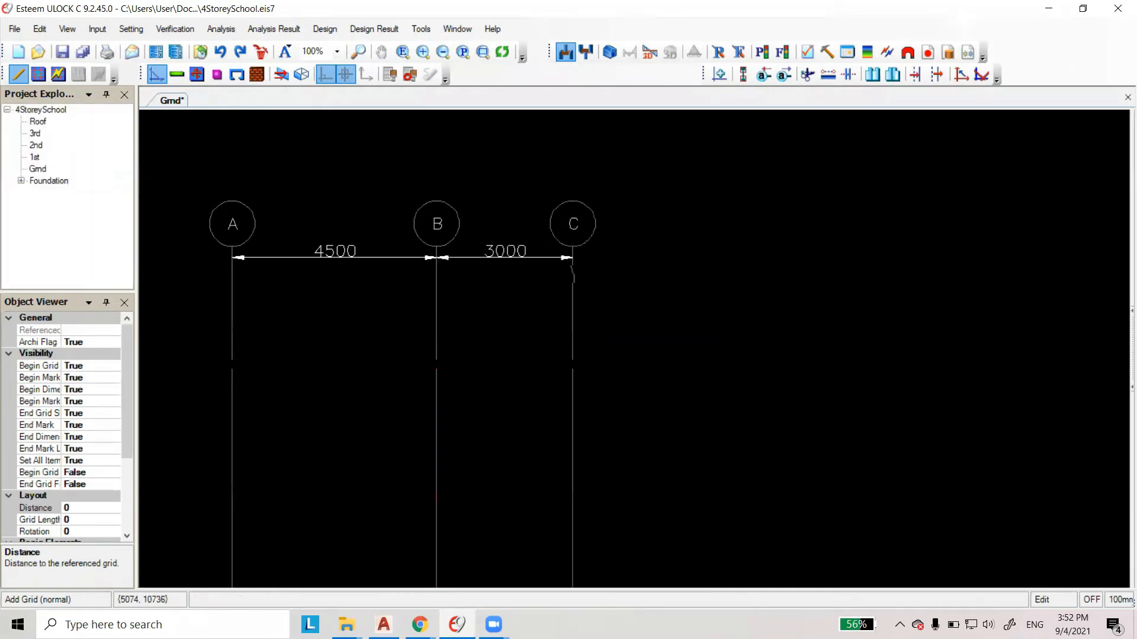
{"action": "scroll", "coordinate": [437, 385], "scroll_direction": "down", "scroll_amount": 2}
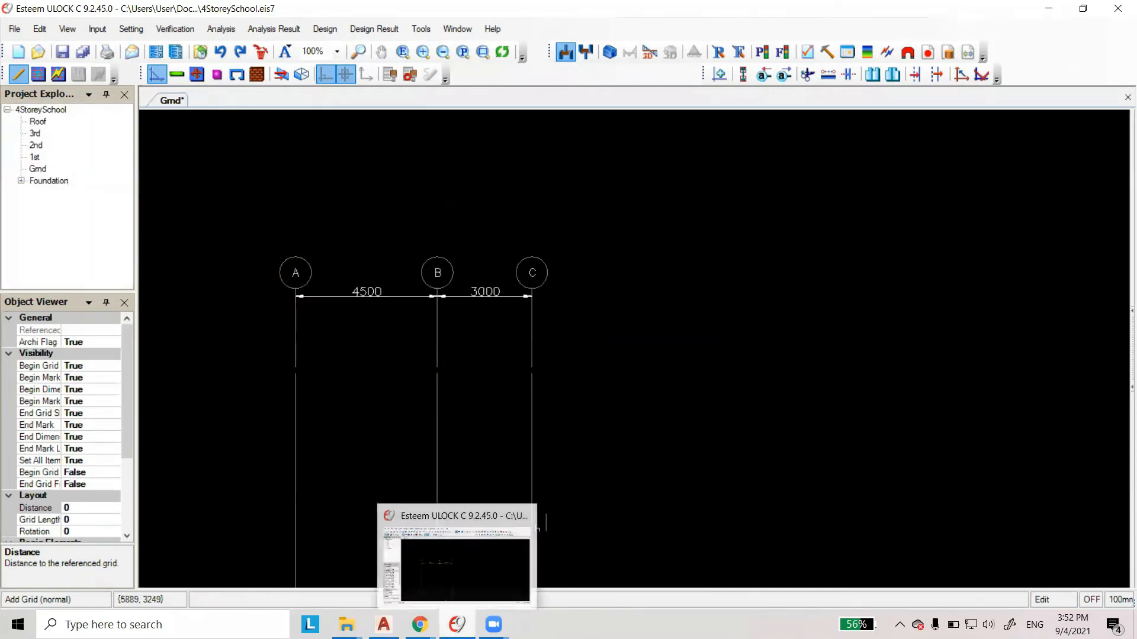
Switch to AutoCAD and examine the spacings between grids C and I along the upper edge of the Keyplan drawing.
{"action": "mouse_move", "coordinate": [384, 625]}
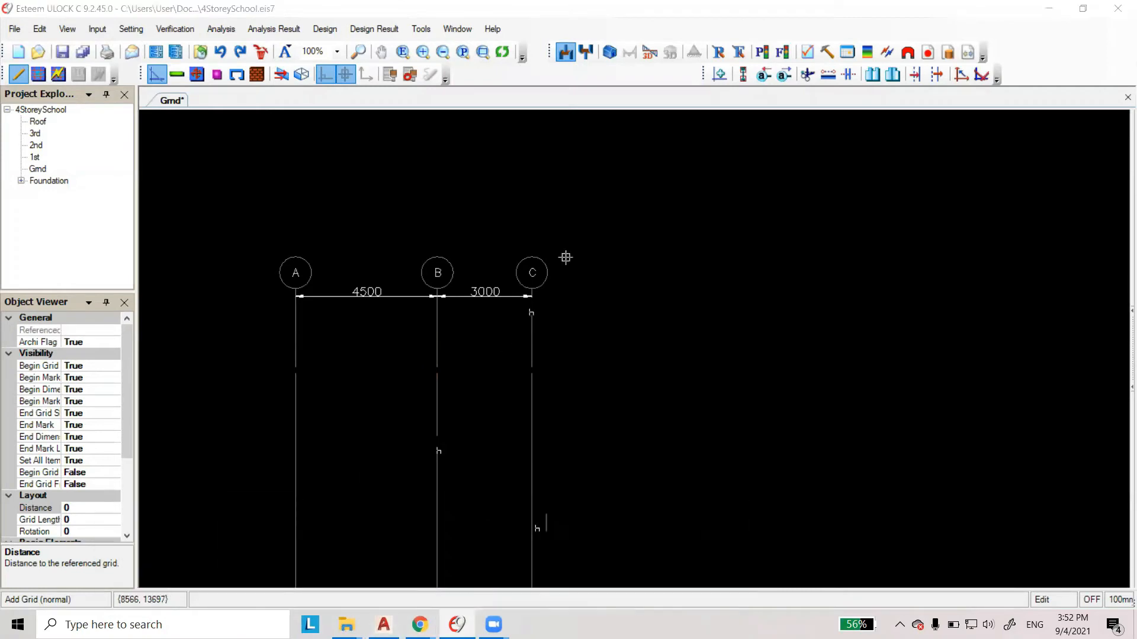
{"action": "left_click", "coordinate": [383, 625]}
{"action": "scroll", "coordinate": [305, 332], "scroll_direction": "down", "scroll_amount": 8}
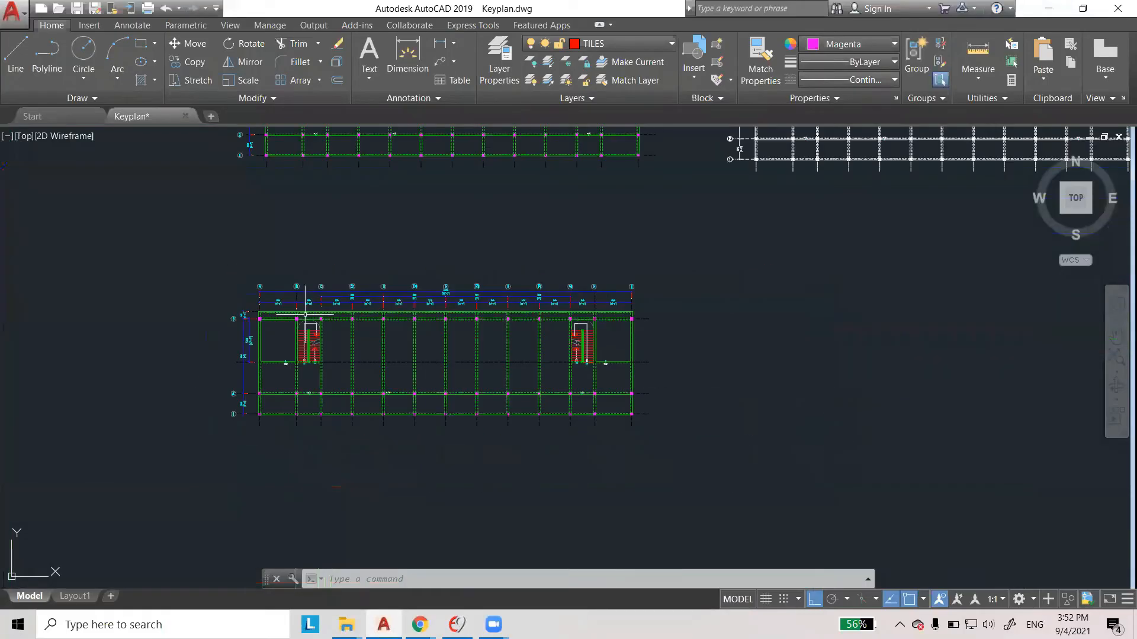
{"action": "scroll", "coordinate": [373, 338], "scroll_direction": "up", "scroll_amount": 4}
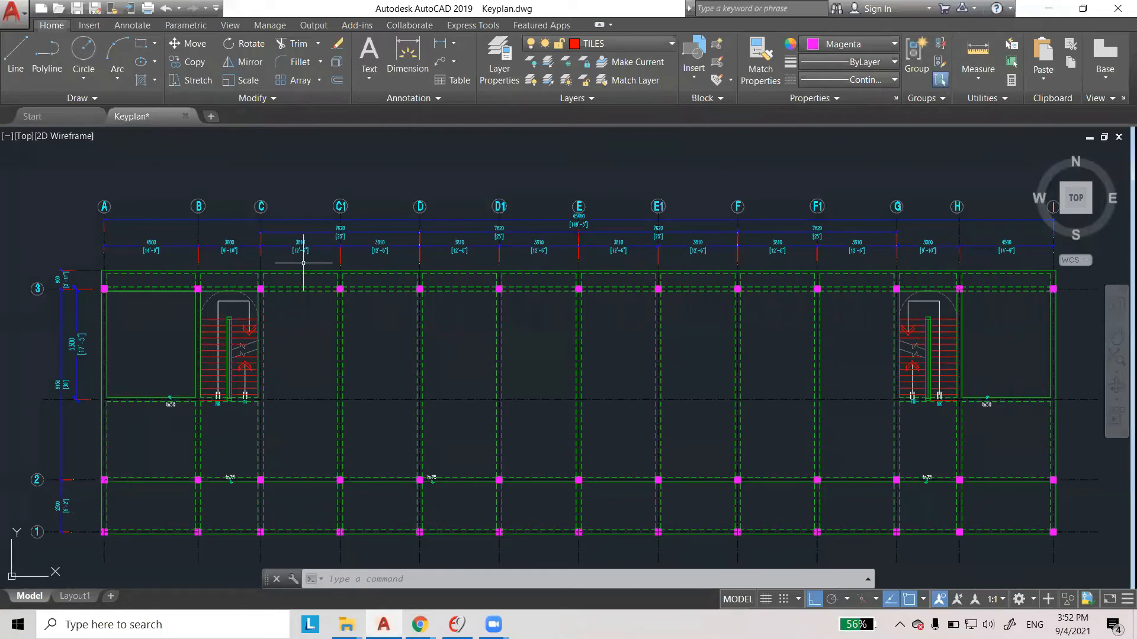
{"action": "scroll", "coordinate": [303, 260], "scroll_direction": "up", "scroll_amount": 4}
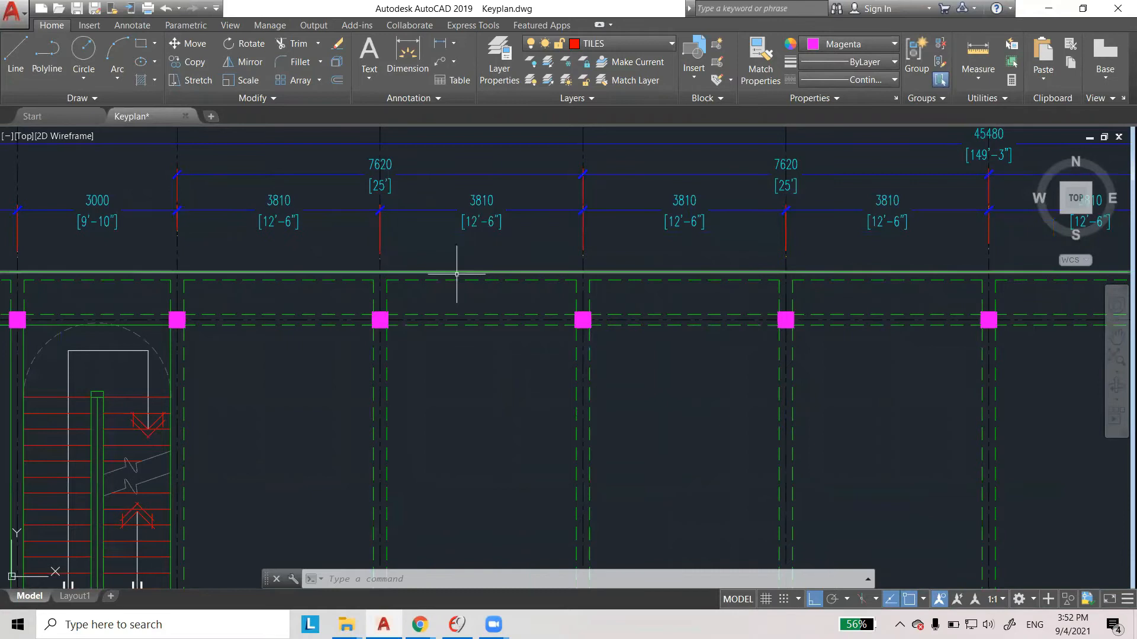
{"action": "scroll", "coordinate": [459, 272], "scroll_direction": "down", "scroll_amount": 2}
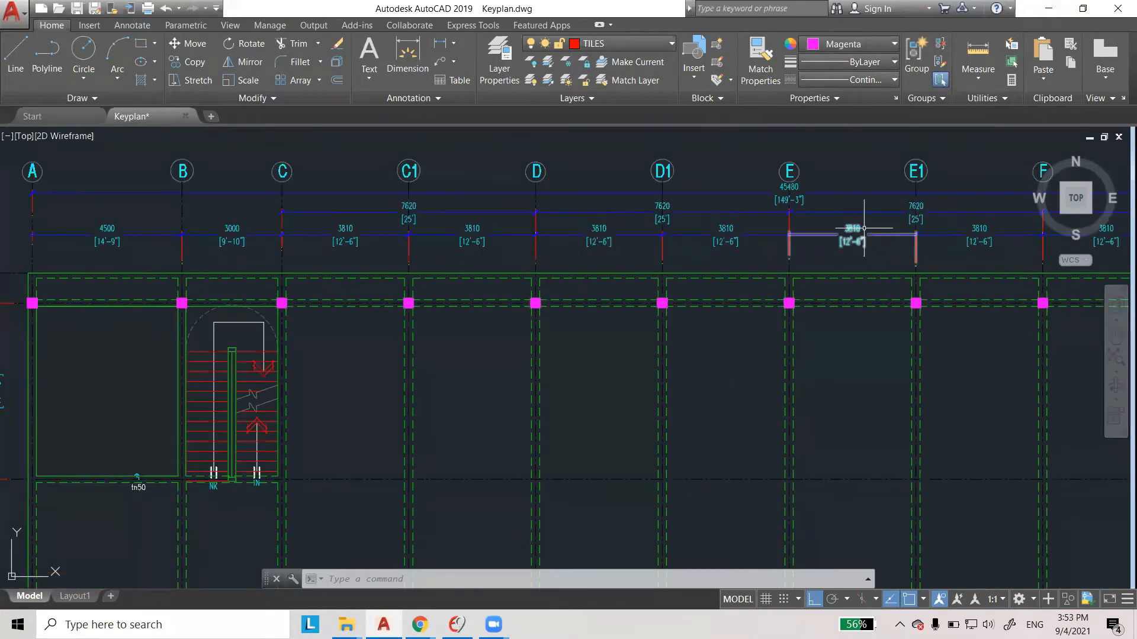
{"action": "scroll", "coordinate": [682, 240], "scroll_direction": "down", "scroll_amount": 2}
{"action": "scroll", "coordinate": [682, 240], "scroll_direction": "down", "scroll_amount": 2}
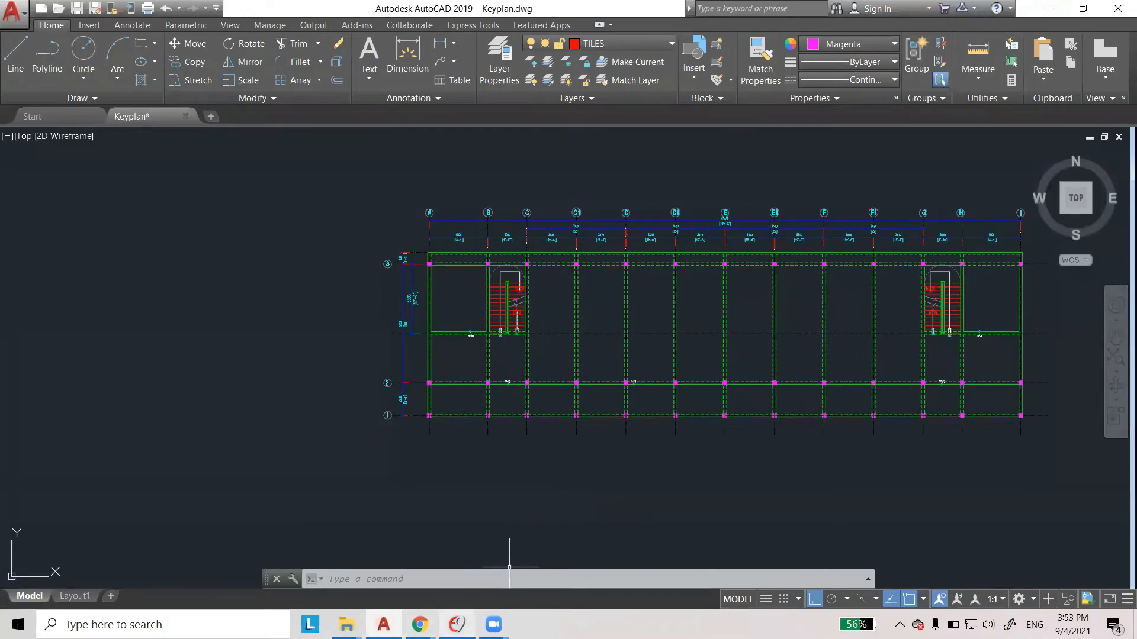
Switch back to Esteem and add a vertical grid 4000 mm to the right of grid C.
{"action": "key", "text": "alt+Tab"}
{"action": "scroll", "coordinate": [573, 307], "scroll_direction": "up", "scroll_amount": 2}
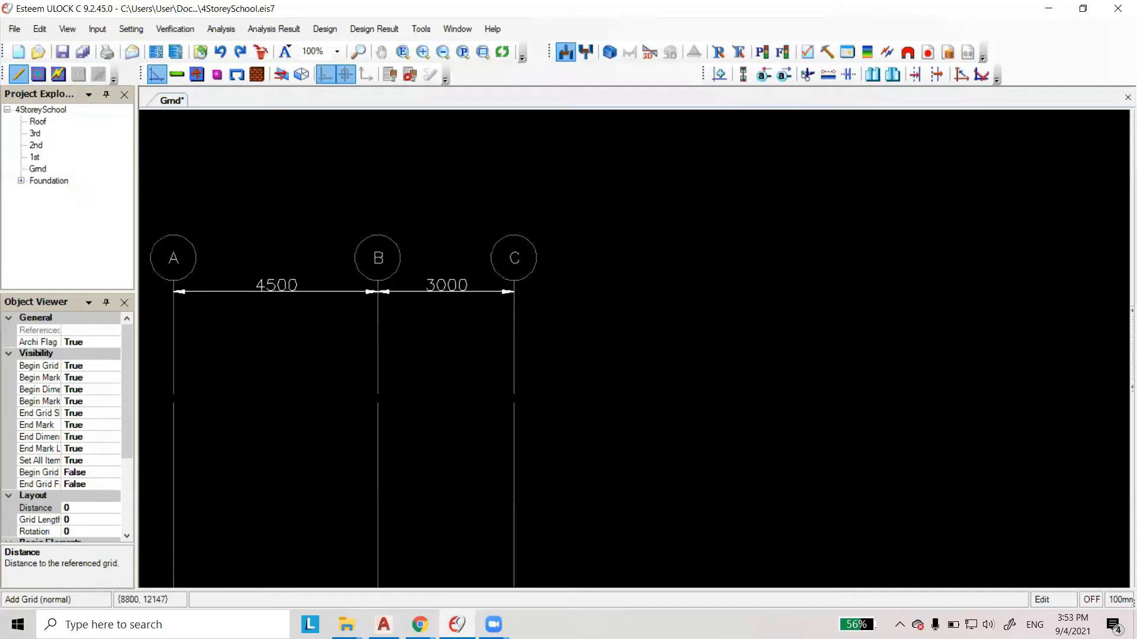
{"action": "left_click", "coordinate": [513, 307]}
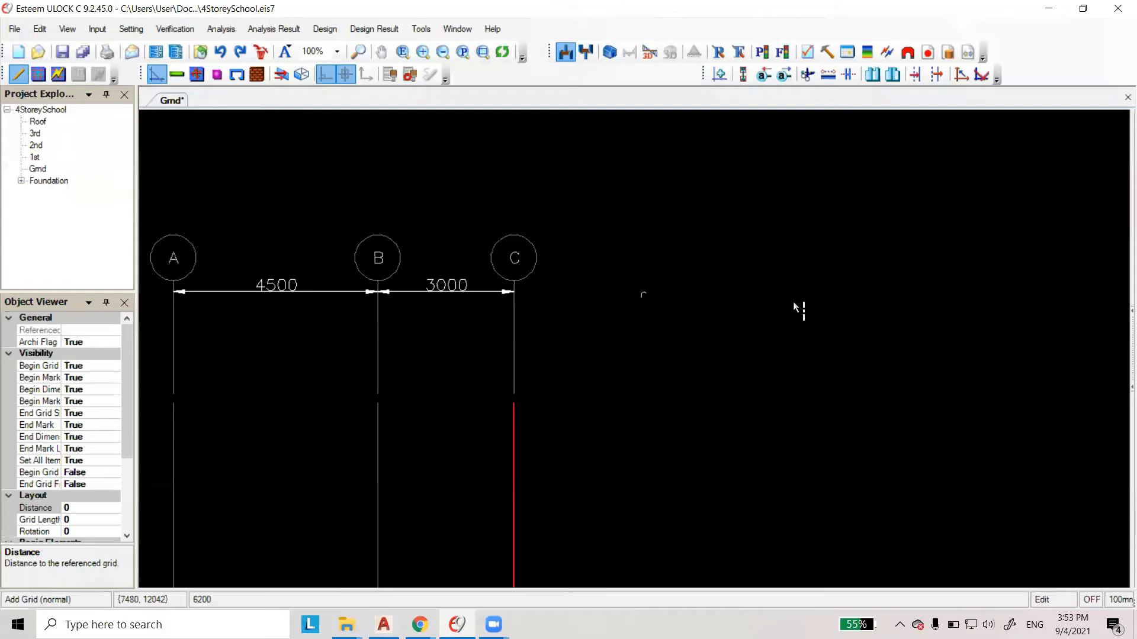
{"action": "left_click", "coordinate": [692, 303]}
{"action": "scroll", "coordinate": [408, 341], "scroll_direction": "down", "scroll_amount": 2}
{"action": "scroll", "coordinate": [625, 303], "scroll_direction": "up", "scroll_amount": 2}
{"action": "scroll", "coordinate": [627, 316], "scroll_direction": "up", "scroll_amount": 1}
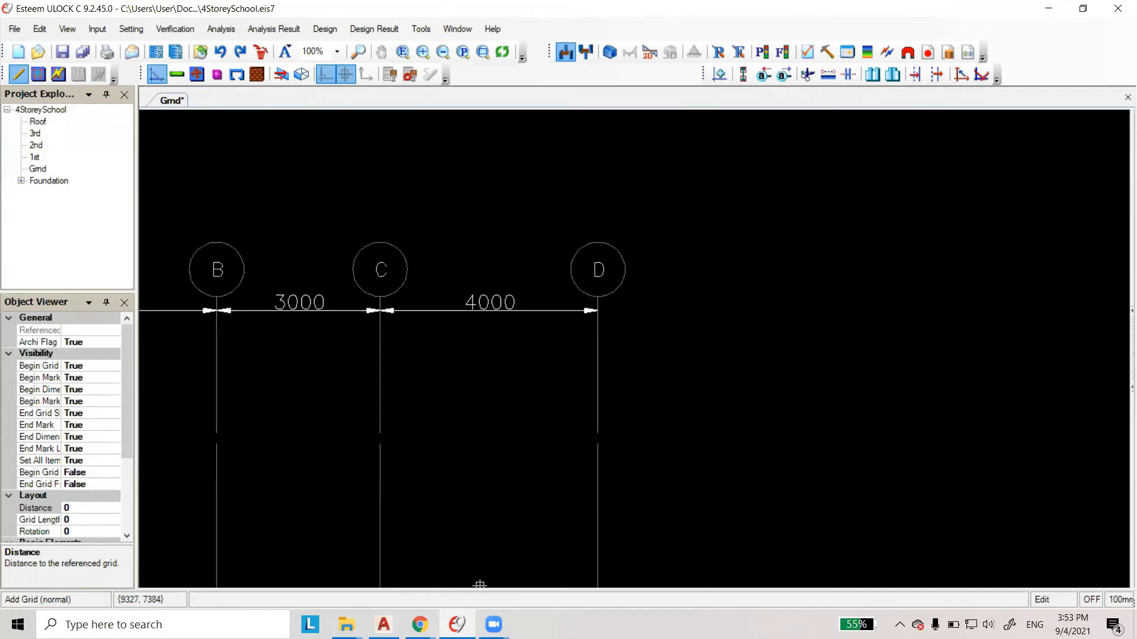
Switch to AutoCAD, read the spacing dimension of one bay in the Keyplan drawing, and return to Esteem.
{"action": "left_click", "coordinate": [384, 625]}
{"action": "scroll", "coordinate": [541, 222], "scroll_direction": "up", "scroll_amount": 10}
{"action": "scroll", "coordinate": [586, 402], "scroll_direction": "up", "scroll_amount": 2}
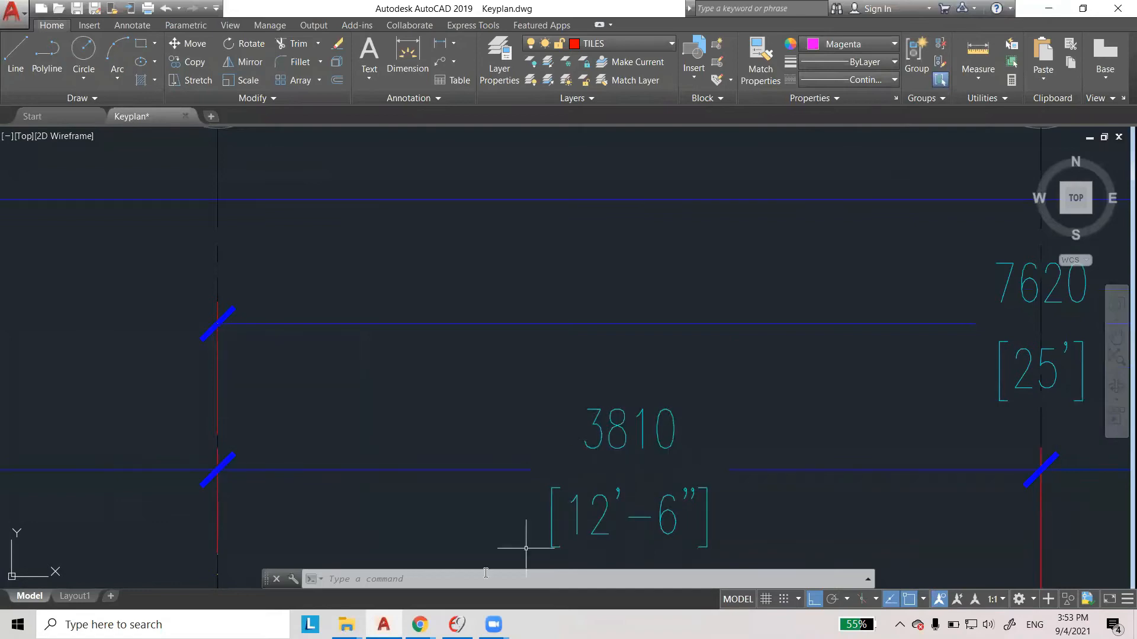
{"action": "key", "text": "alt+Tab"}
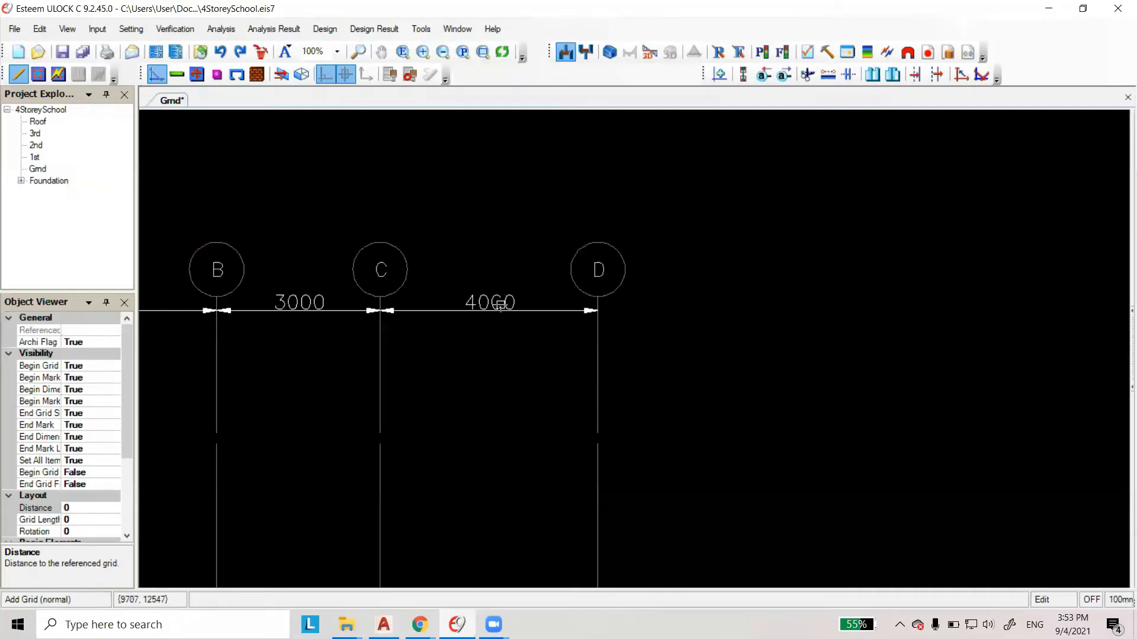
Set the spacing between grids C and D to 3810 mm.
{"action": "double_click", "coordinate": [500, 304]}
{"action": "type", "text": "3810"}
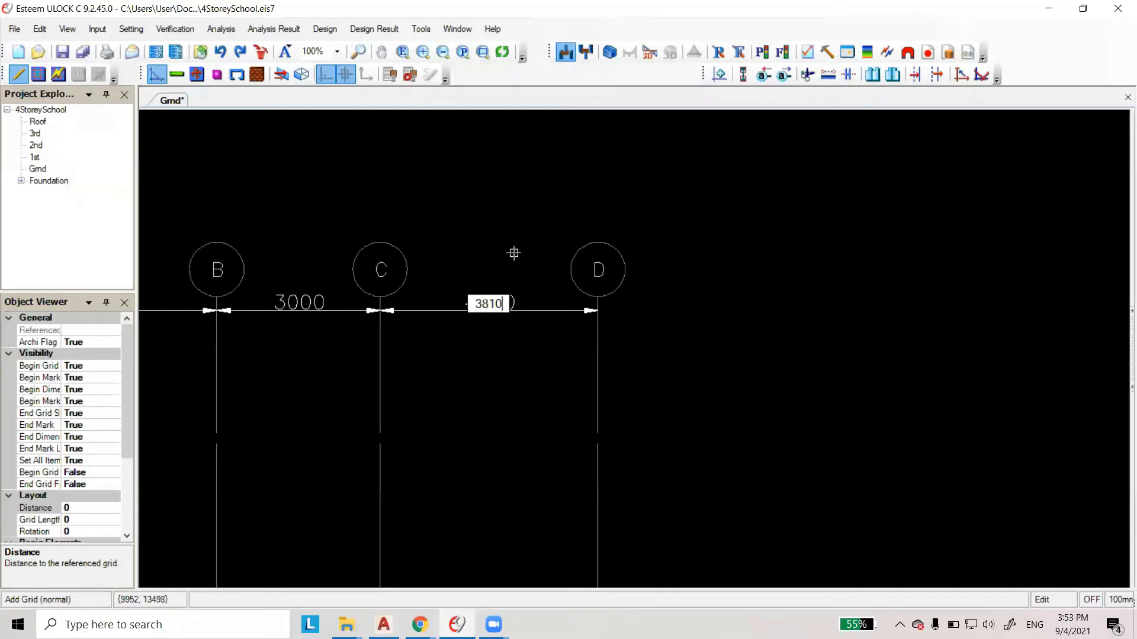
{"action": "key", "text": "Return"}
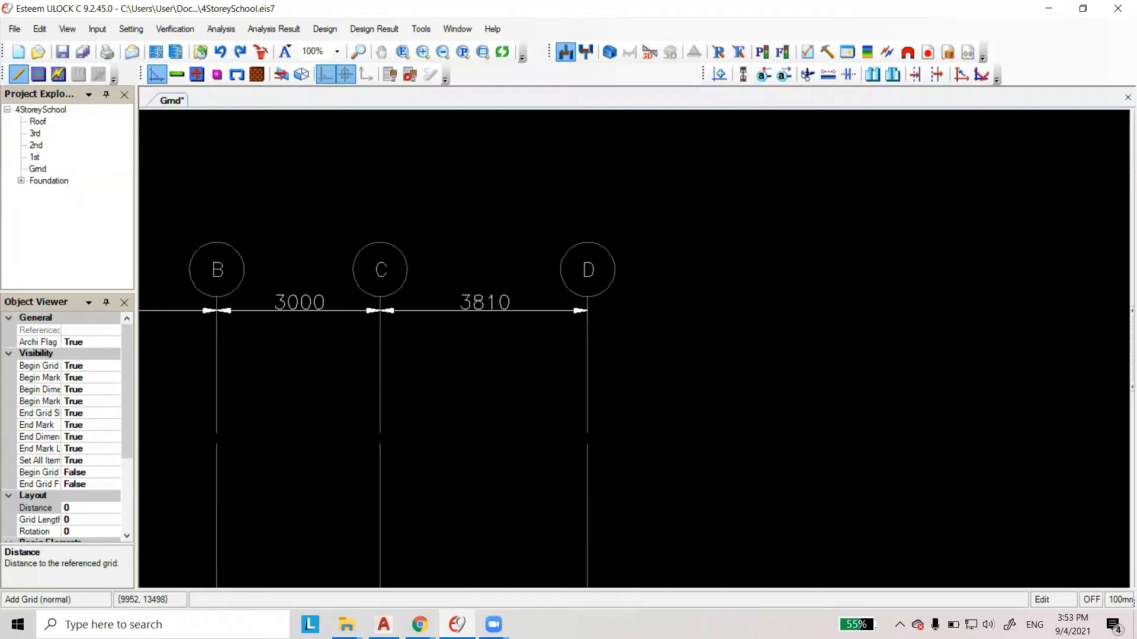
Change the spacing between grids C and D to 4000 mm.
{"action": "double_click", "coordinate": [483, 301]}
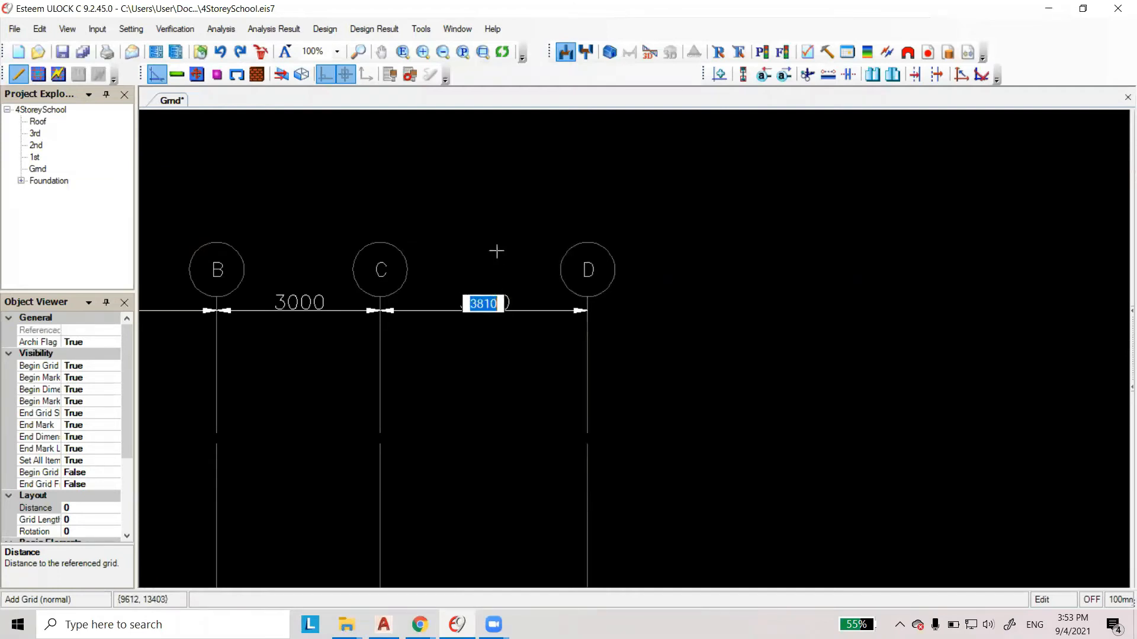
{"action": "type", "text": "4000"}
{"action": "key", "text": "Return"}
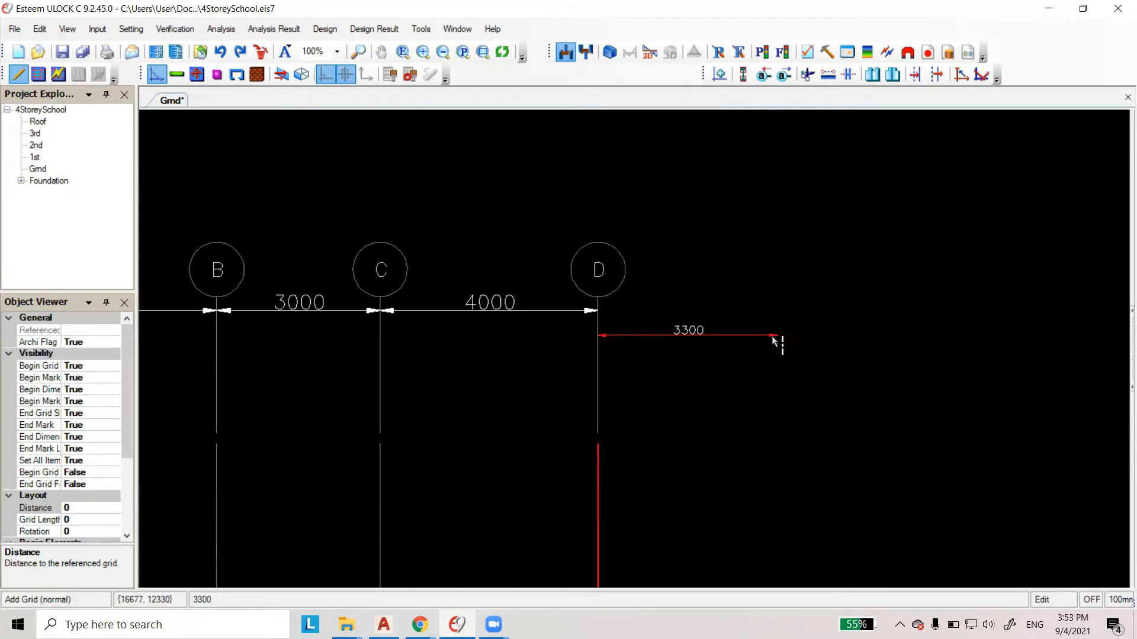
Add a vertical grid to the right of grid D and set its spacing from D to 4000 mm.
{"action": "left_click", "coordinate": [743, 318]}
{"action": "left_click", "coordinate": [696, 303]}
{"action": "type", "text": "4"}
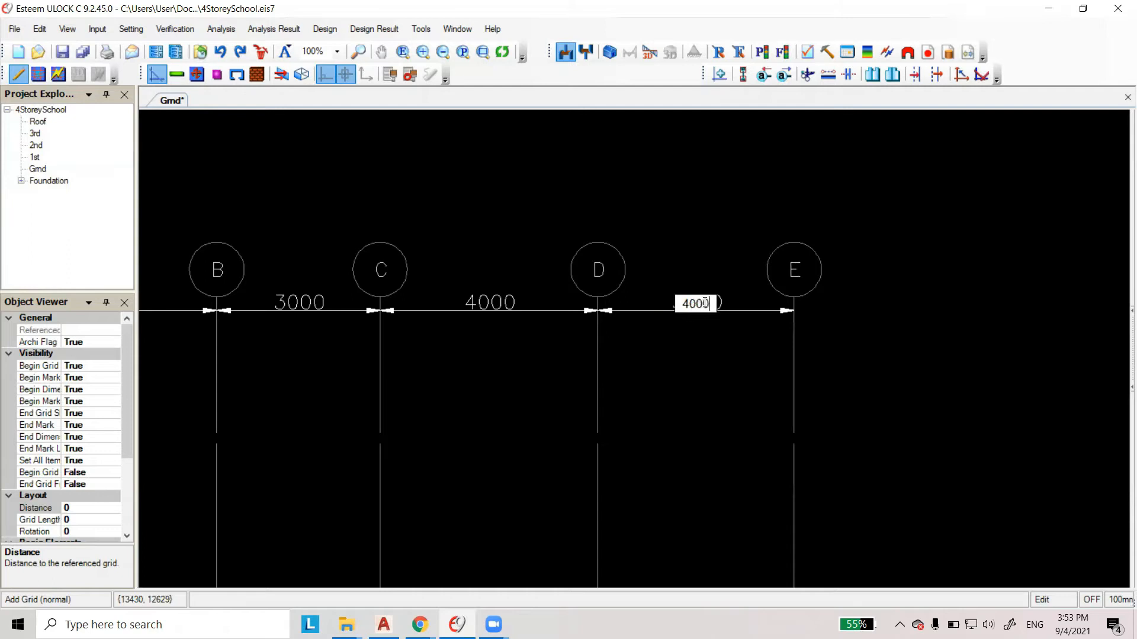
{"action": "type", "text": "000"}
{"action": "key", "text": "Return"}
{"action": "scroll", "coordinate": [379, 268], "scroll_direction": "down", "scroll_amount": 2}
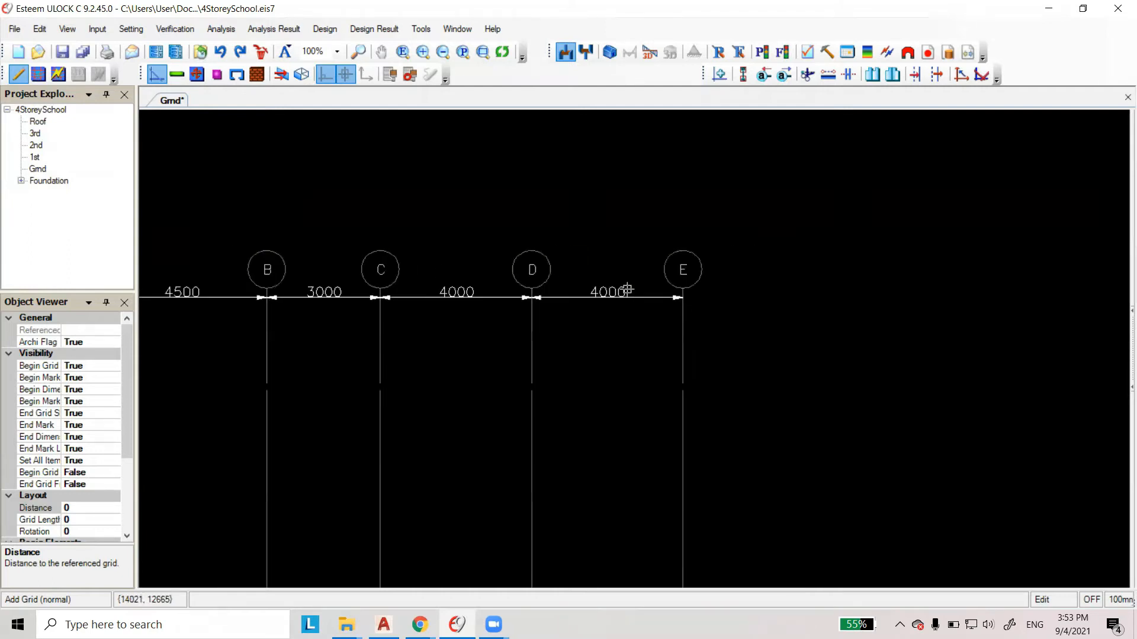
Add a vertical grid about 4600 mm to the right of grid E and set that spacing to 4000 mm.
{"action": "left_click", "coordinate": [685, 303]}
{"action": "left_click", "coordinate": [858, 327]}
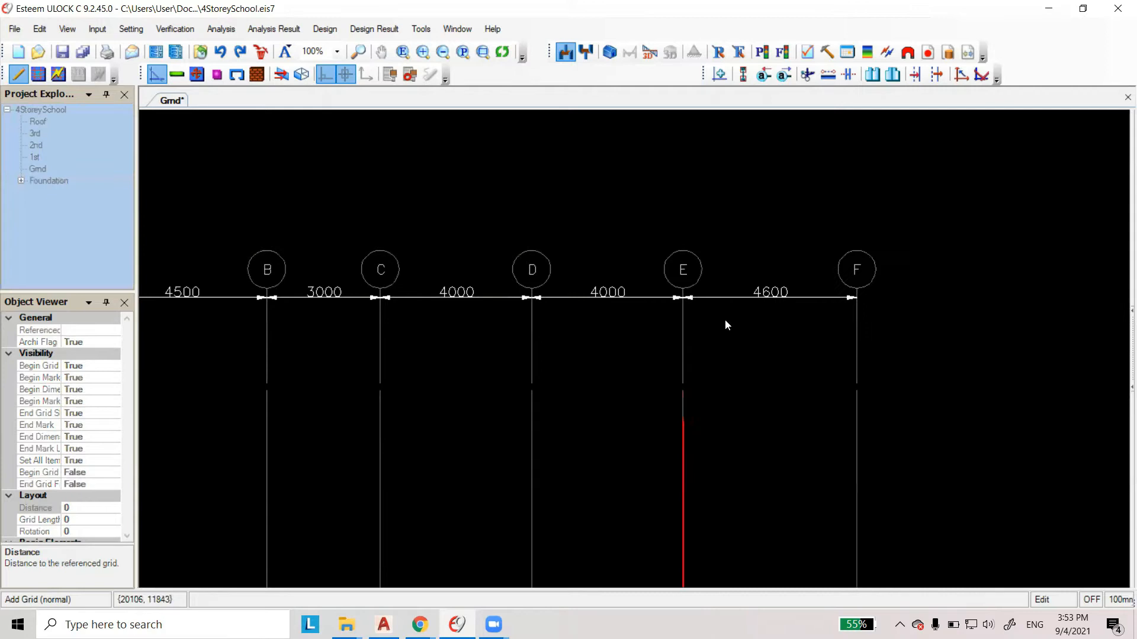
{"action": "left_click", "coordinate": [770, 292]}
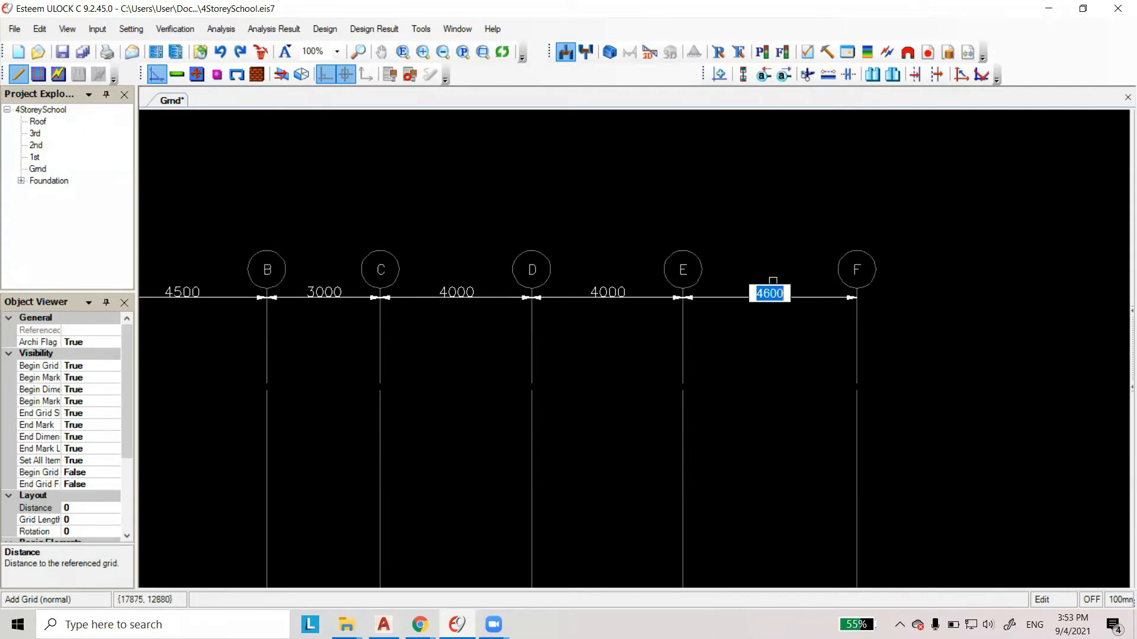
{"action": "type", "text": "4000"}
{"action": "key", "text": "Return"}
{"action": "scroll", "coordinate": [468, 314], "scroll_direction": "down", "scroll_amount": 2}
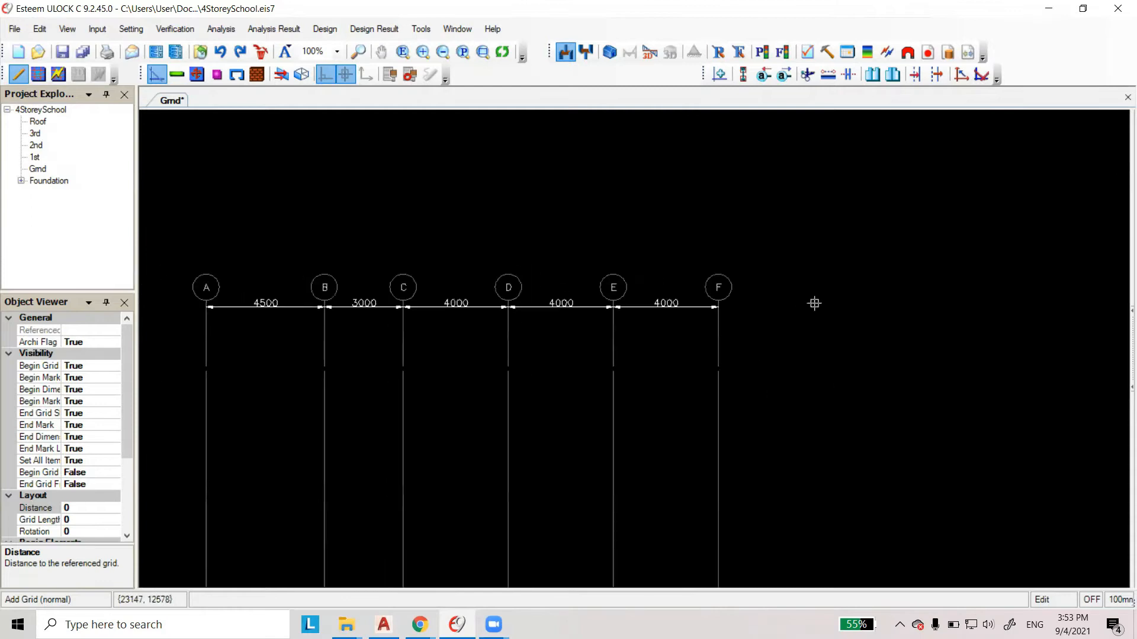
Add two vertical grids to the right of grid F, each 4000 mm from the preceding one.
{"action": "left_click", "coordinate": [722, 325]}
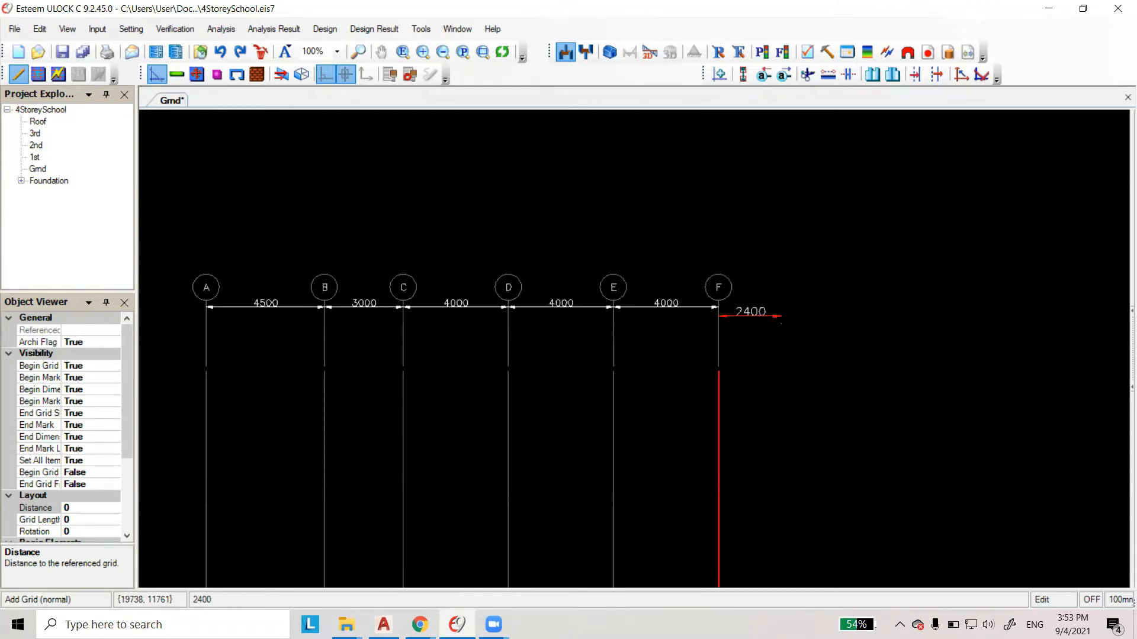
{"action": "left_click", "coordinate": [823, 312]}
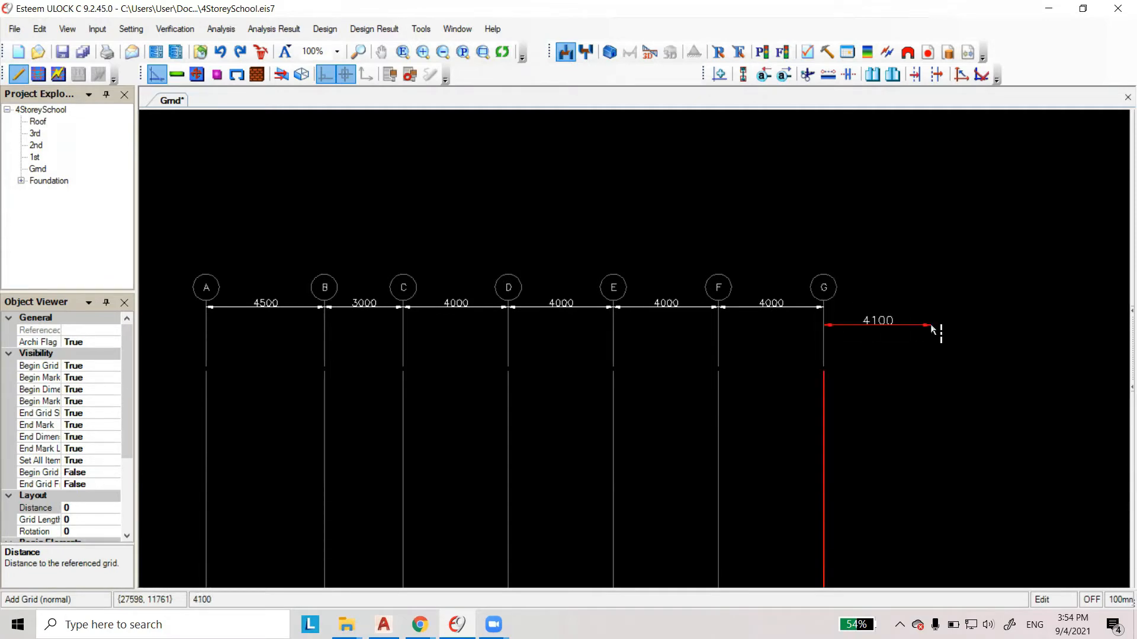
{"action": "left_click", "coordinate": [930, 324]}
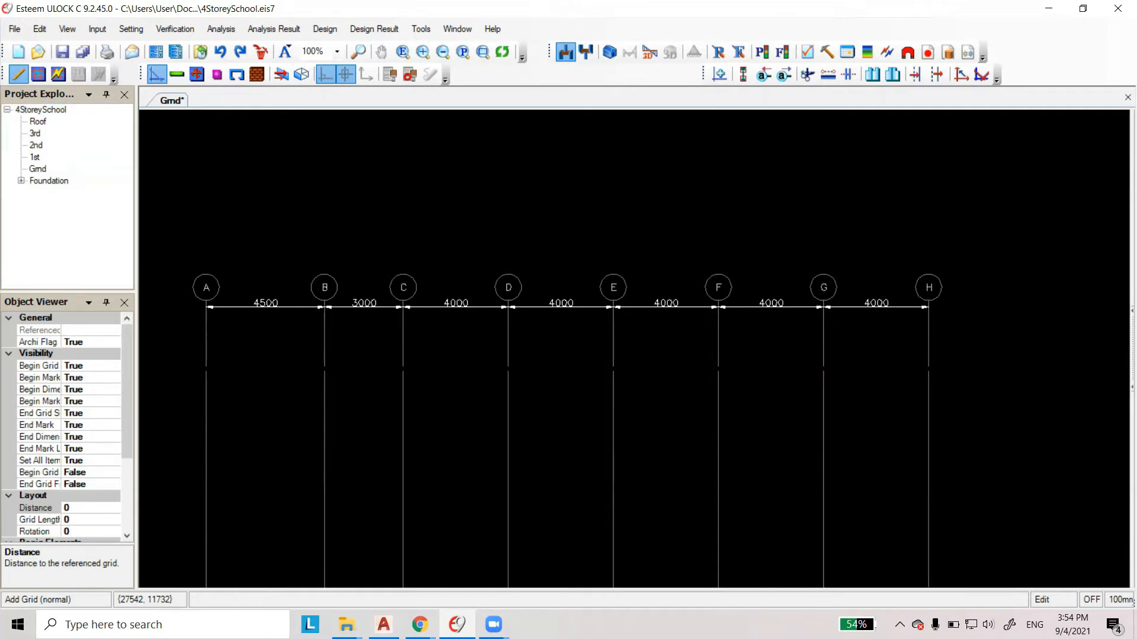
Add two more vertical grids to the right of grid H at 4000 mm spacing.
{"action": "scroll", "coordinate": [930, 325], "scroll_direction": "down", "scroll_amount": 2}
{"action": "scroll", "coordinate": [780, 333], "scroll_direction": "up", "scroll_amount": 2}
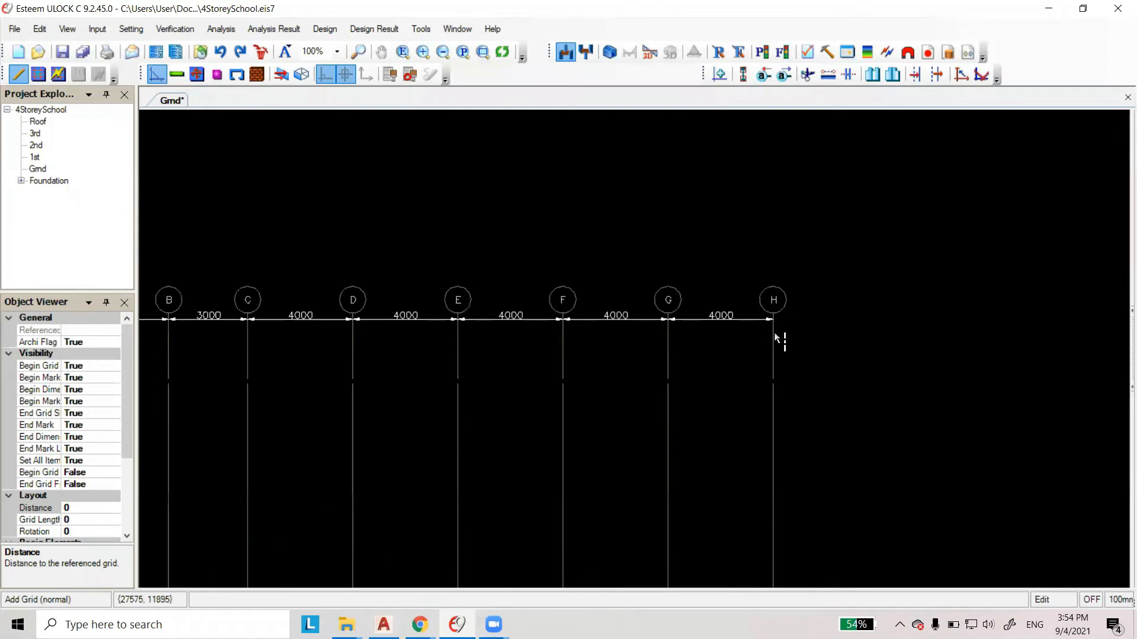
{"action": "left_click", "coordinate": [774, 334]}
{"action": "left_click", "coordinate": [879, 337]}
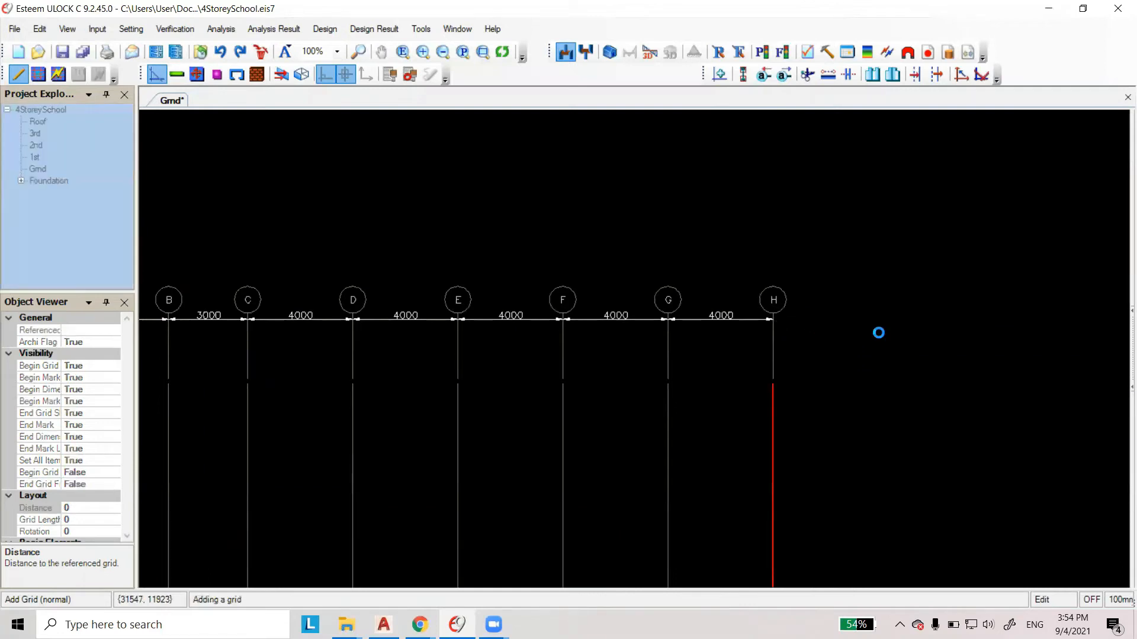
{"action": "scroll", "coordinate": [908, 350], "scroll_direction": "down", "scroll_amount": 1}
{"action": "left_click", "coordinate": [836, 357]}
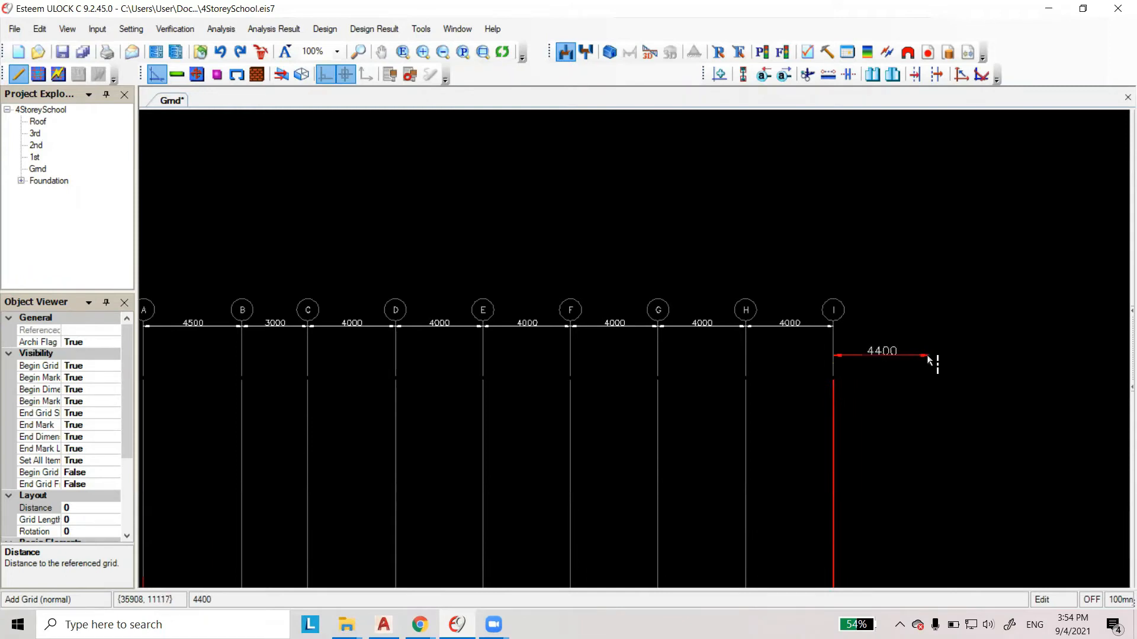
{"action": "left_click", "coordinate": [922, 363]}
Add a vertical grid to the right of grid J at 4000 mm spacing.
{"action": "scroll", "coordinate": [941, 373], "scroll_direction": "down", "scroll_amount": 1}
{"action": "scroll", "coordinate": [855, 357], "scroll_direction": "up", "scroll_amount": 1}
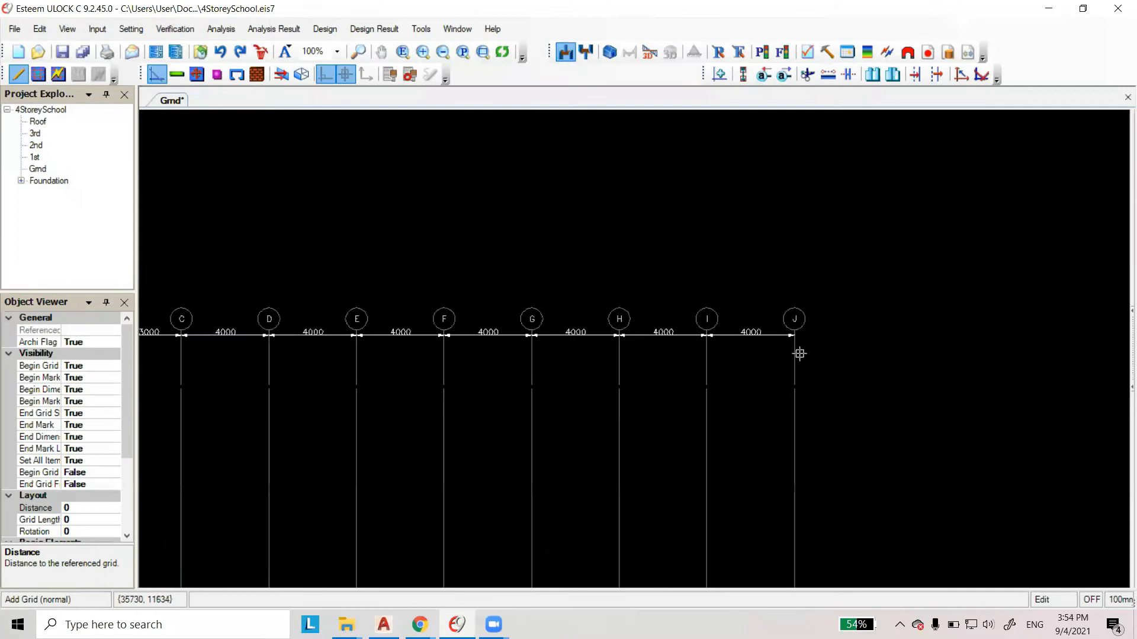
{"action": "left_click", "coordinate": [795, 347]}
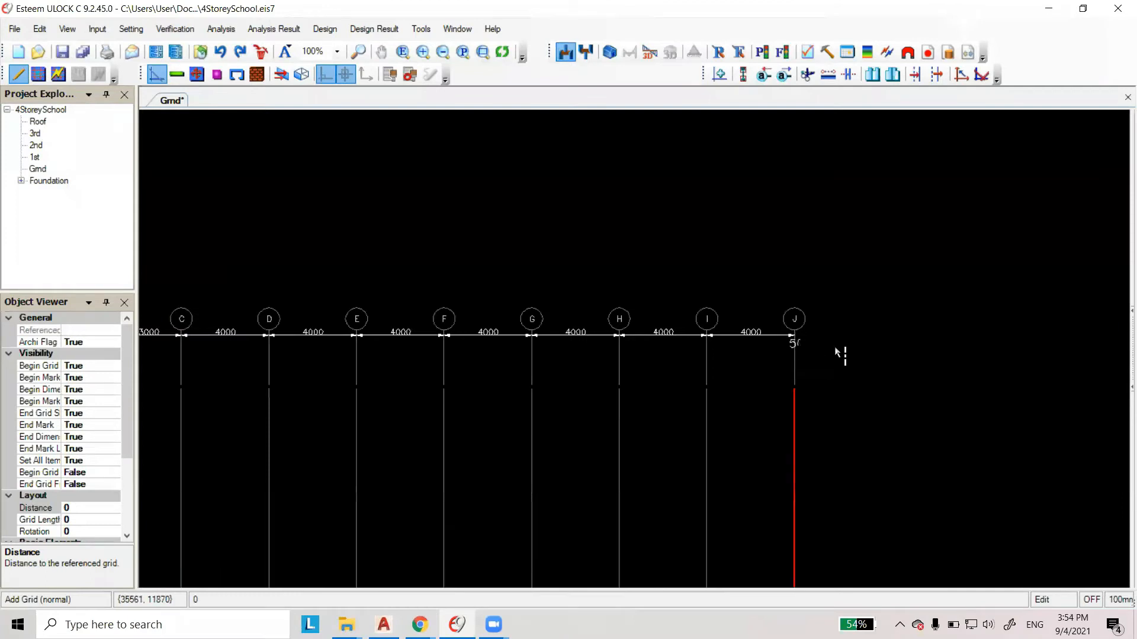
{"action": "left_click", "coordinate": [889, 348]}
{"action": "scroll", "coordinate": [890, 343], "scroll_direction": "down", "scroll_amount": 1}
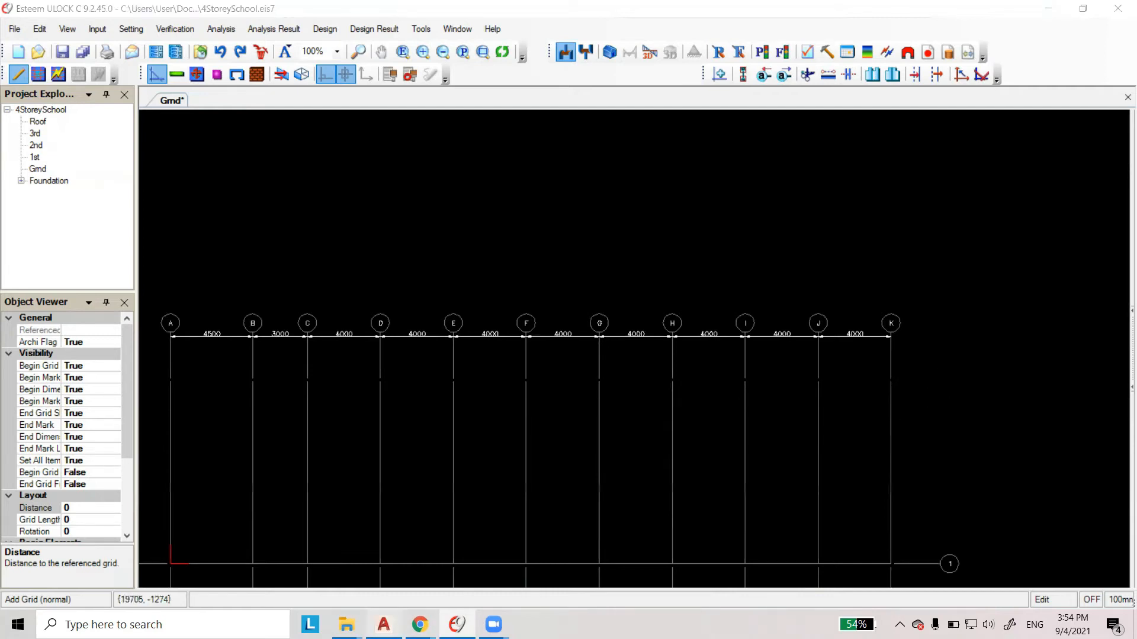
Switch to AutoCAD and check the last bay spacings at the right-hand end of the key plan.
{"action": "left_click", "coordinate": [383, 624]}
{"action": "scroll", "coordinate": [474, 343], "scroll_direction": "down", "scroll_amount": 10}
{"action": "scroll", "coordinate": [578, 368], "scroll_direction": "up", "scroll_amount": 12}
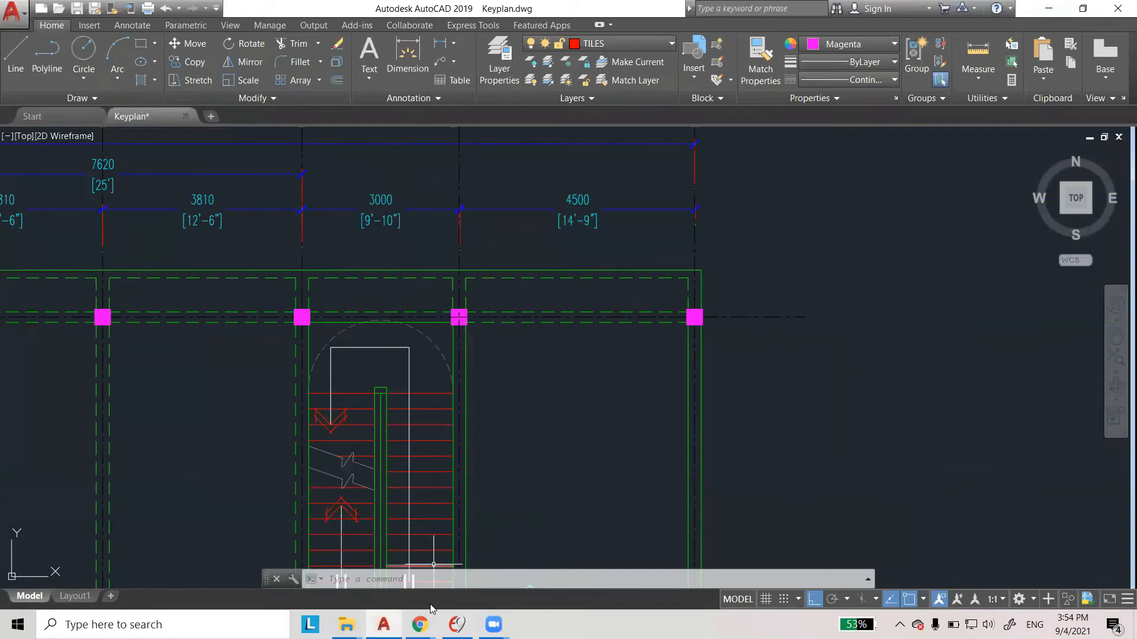
Return to Esteem and add a vertical grid 3000 mm to the right of grid K and another 4500 mm beyond it.
{"action": "left_click", "coordinate": [456, 625]}
{"action": "scroll", "coordinate": [993, 352], "scroll_direction": "up", "scroll_amount": 3}
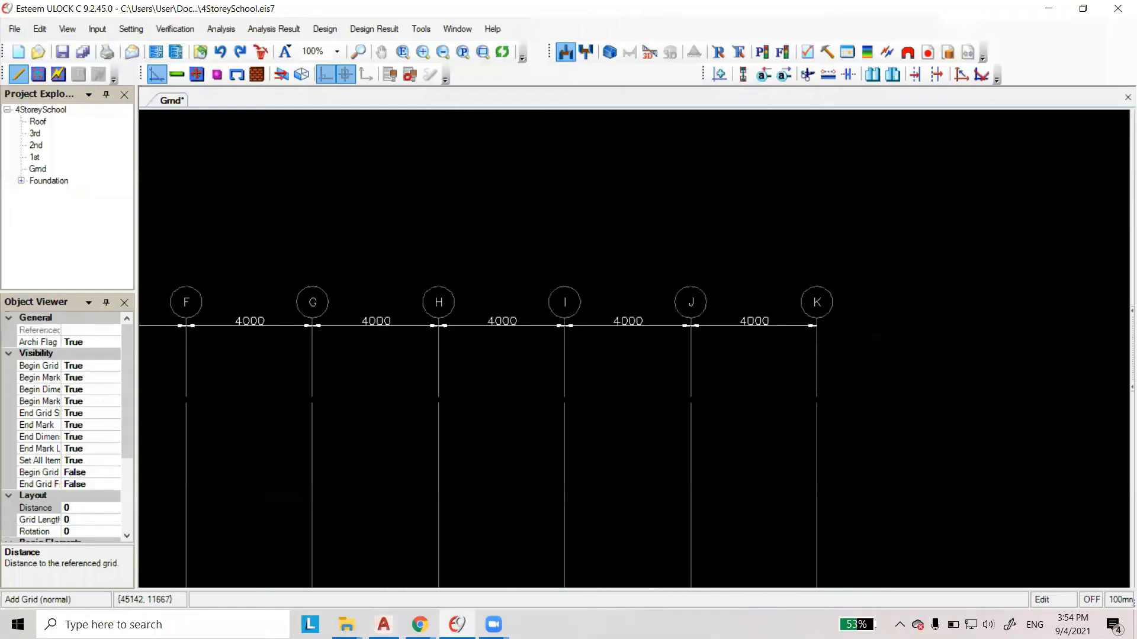
{"action": "left_click", "coordinate": [818, 348]}
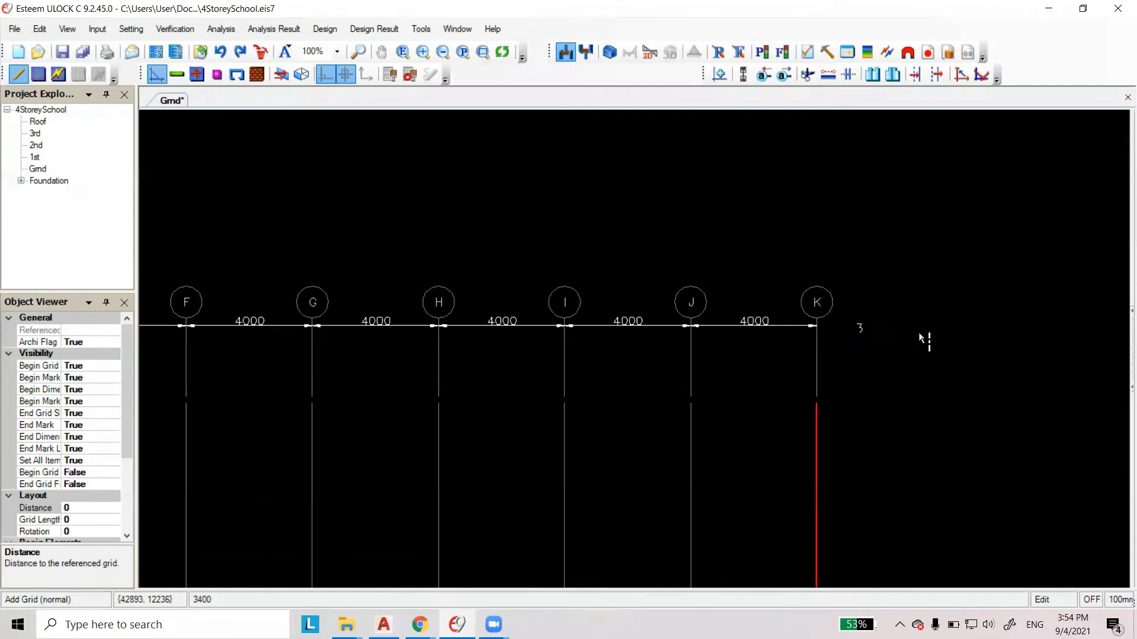
{"action": "left_click", "coordinate": [911, 338]}
{"action": "left_click", "coordinate": [912, 345]}
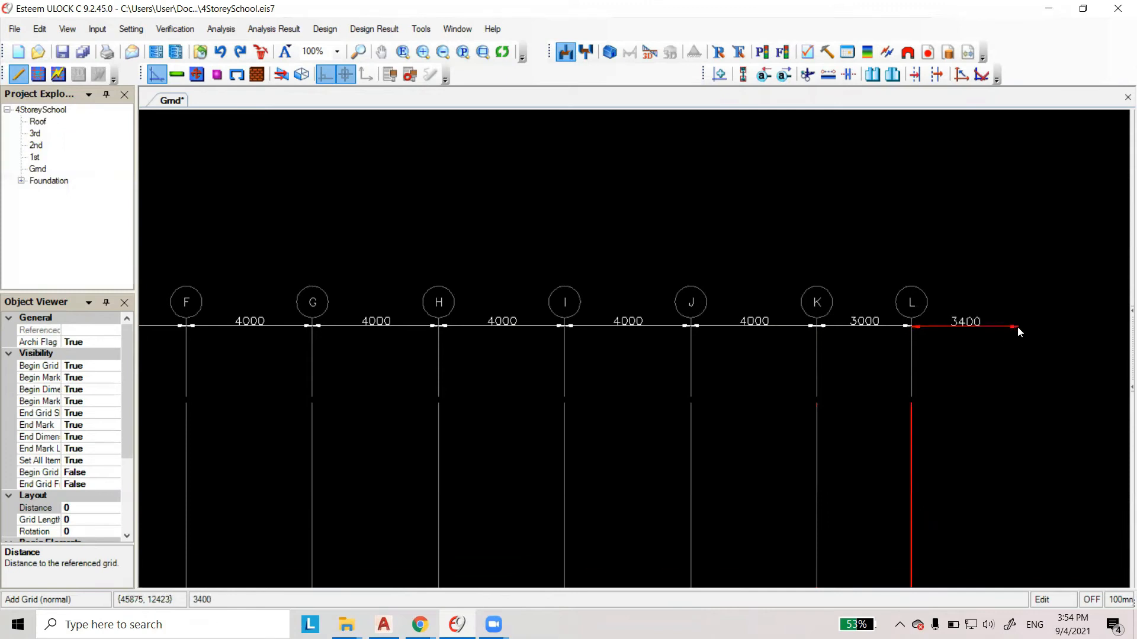
{"action": "left_click", "coordinate": [1052, 328]}
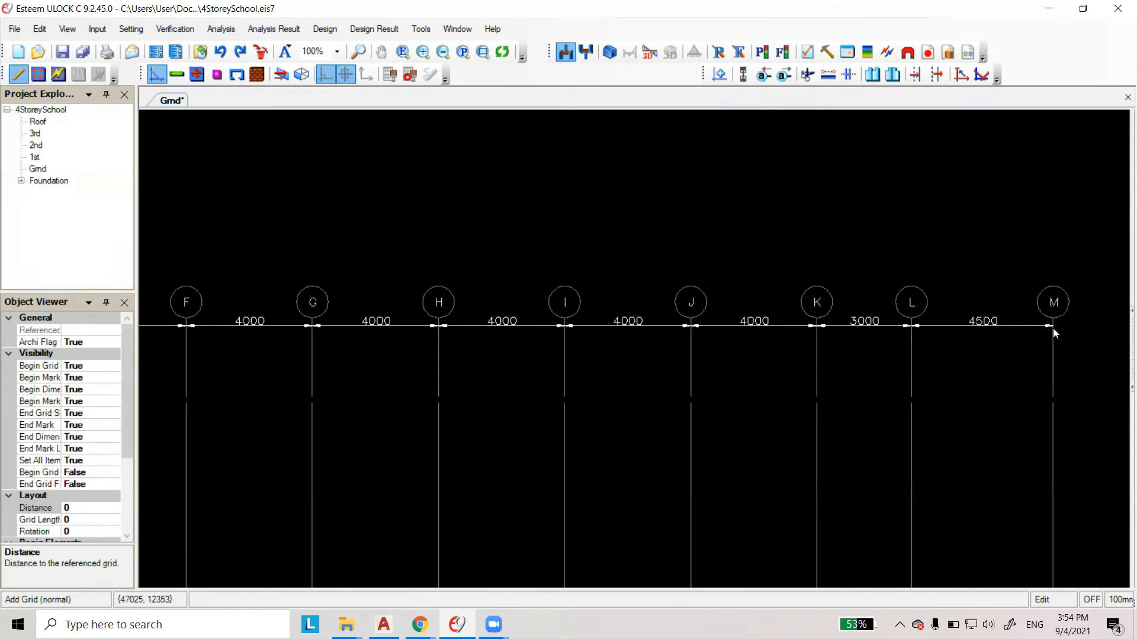
{"action": "scroll", "coordinate": [1027, 259], "scroll_direction": "down", "scroll_amount": 5}
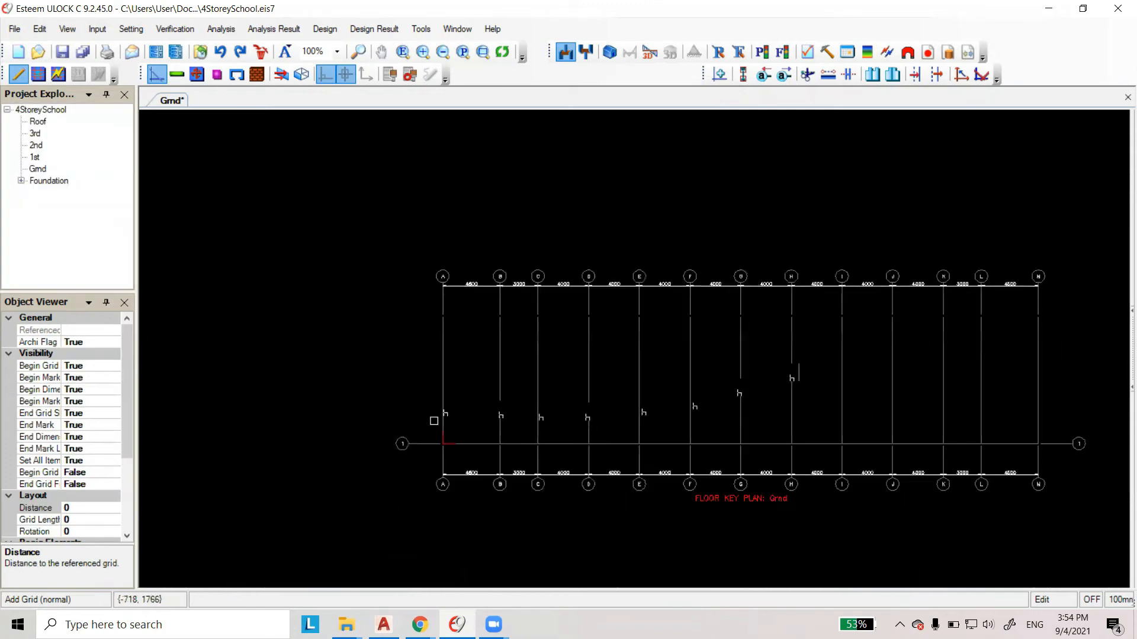
Switch to AutoCAD and examine the spacings between the horizontal grids along the left side of the key plan.
{"action": "scroll", "coordinate": [434, 421], "scroll_direction": "up", "scroll_amount": 4}
{"action": "mouse_move", "coordinate": [384, 625]}
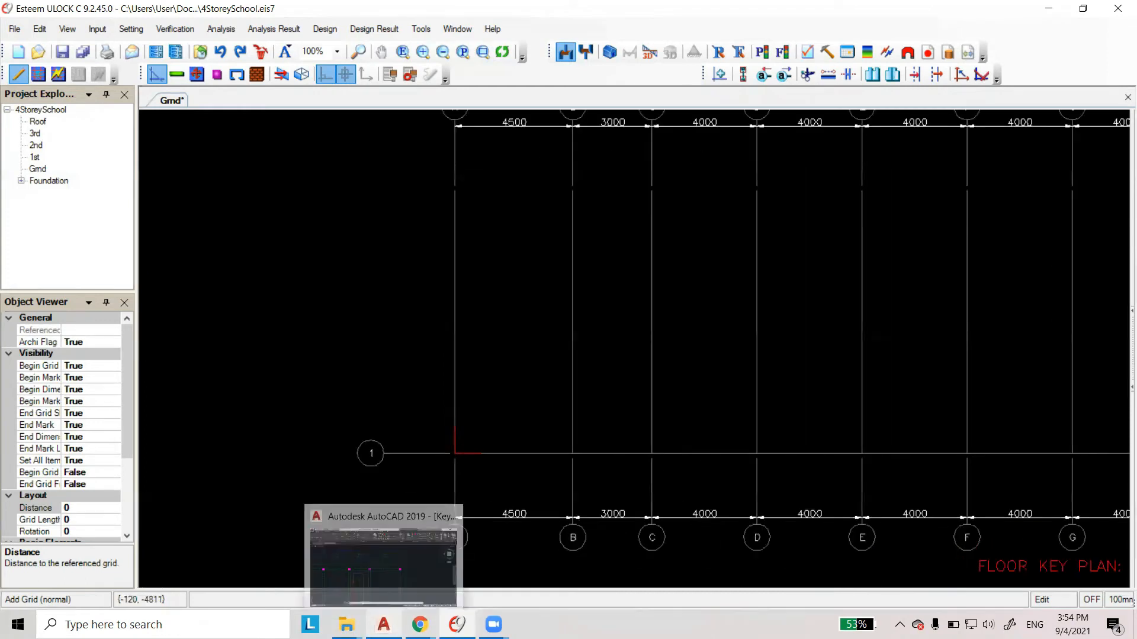
{"action": "left_click", "coordinate": [383, 563]}
{"action": "scroll", "coordinate": [419, 325], "scroll_direction": "down", "scroll_amount": 5}
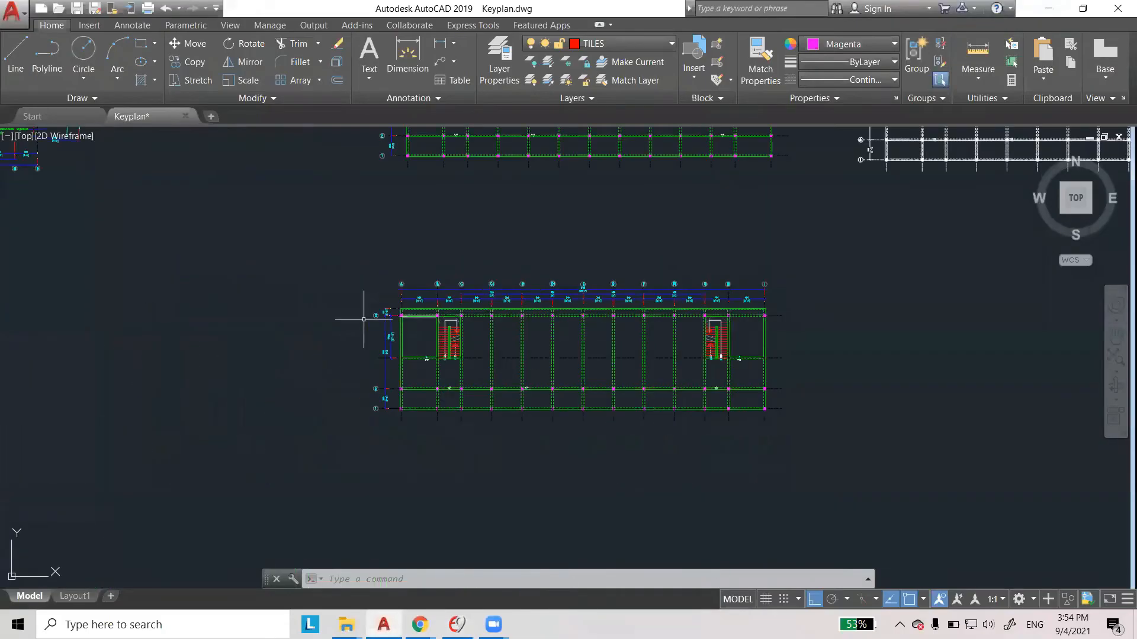
{"action": "scroll", "coordinate": [363, 319], "scroll_direction": "up", "scroll_amount": 10}
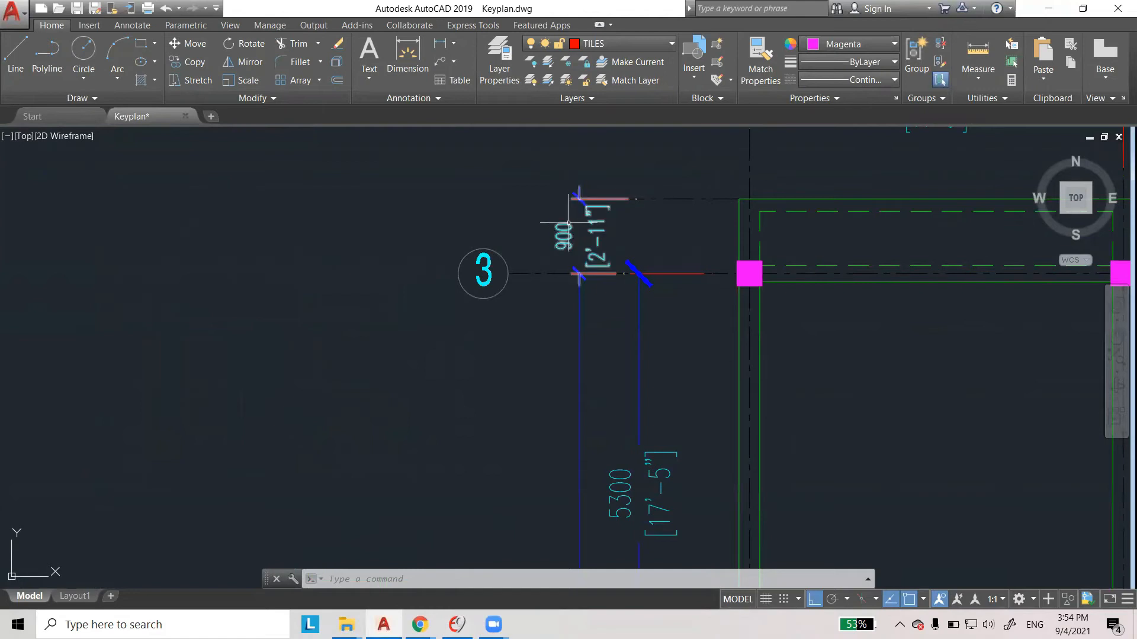
{"action": "scroll", "coordinate": [622, 203], "scroll_direction": "down", "scroll_amount": 4}
{"action": "scroll", "coordinate": [547, 397], "scroll_direction": "up", "scroll_amount": 3}
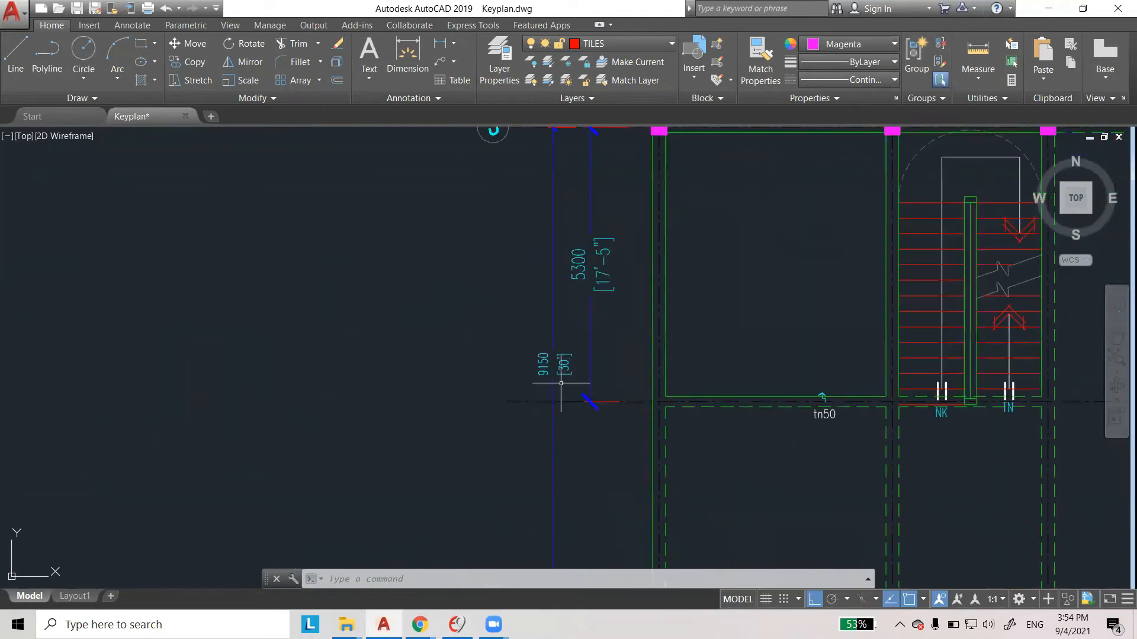
{"action": "scroll", "coordinate": [530, 370], "scroll_direction": "up", "scroll_amount": 2}
{"action": "scroll", "coordinate": [525, 334], "scroll_direction": "down", "scroll_amount": 4}
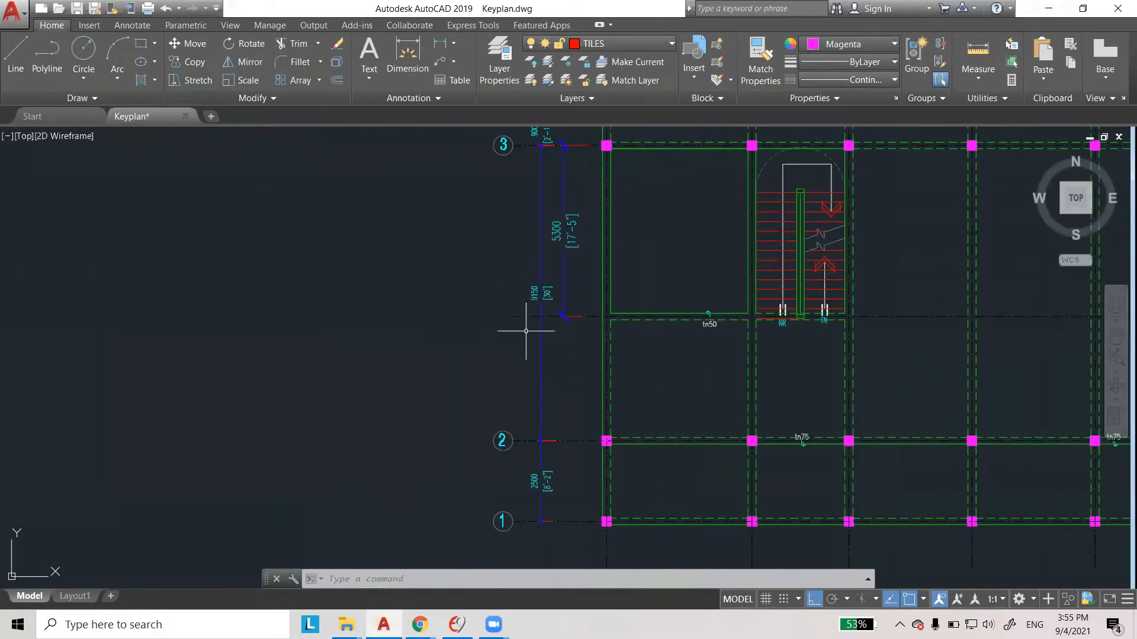
{"action": "scroll", "coordinate": [530, 492], "scroll_direction": "up", "scroll_amount": 6}
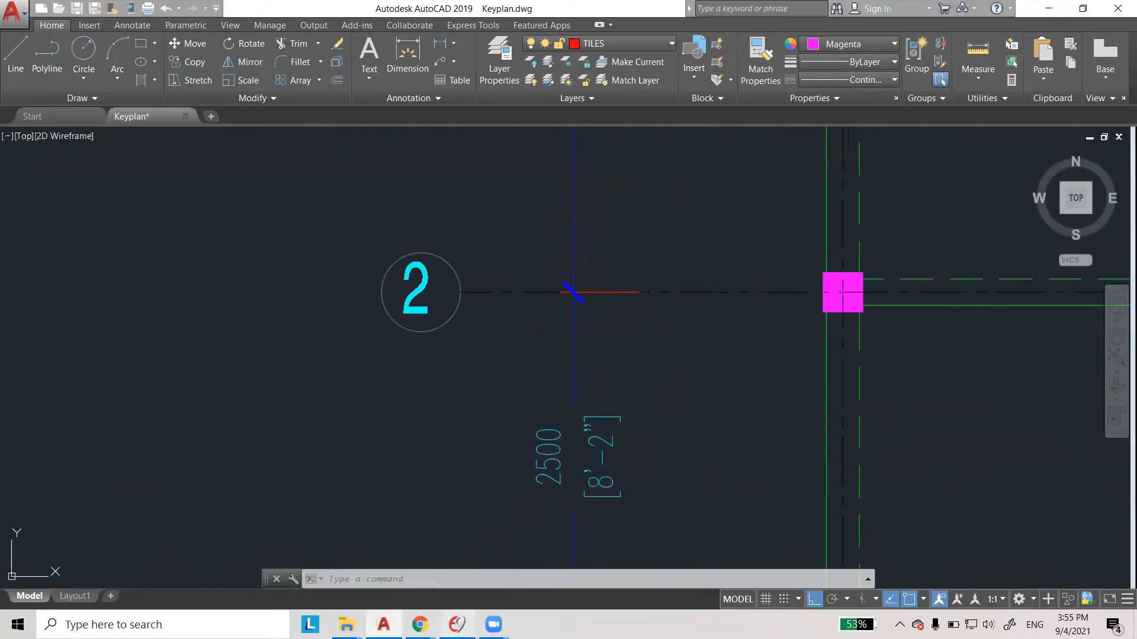
Return to Esteem and add a horizontal grid 2500 mm above grid 1.
{"action": "key", "text": "alt+Tab"}
{"action": "scroll", "coordinate": [543, 297], "scroll_direction": "down", "scroll_amount": 2}
{"action": "scroll", "coordinate": [459, 403], "scroll_direction": "up", "scroll_amount": 2}
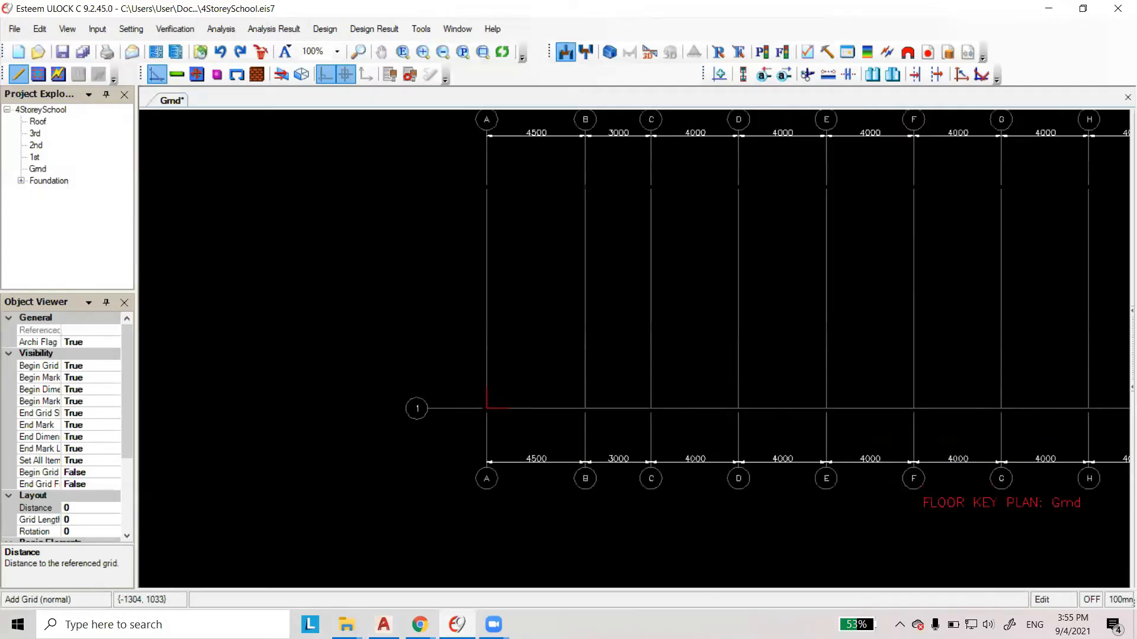
{"action": "left_click", "coordinate": [459, 411]}
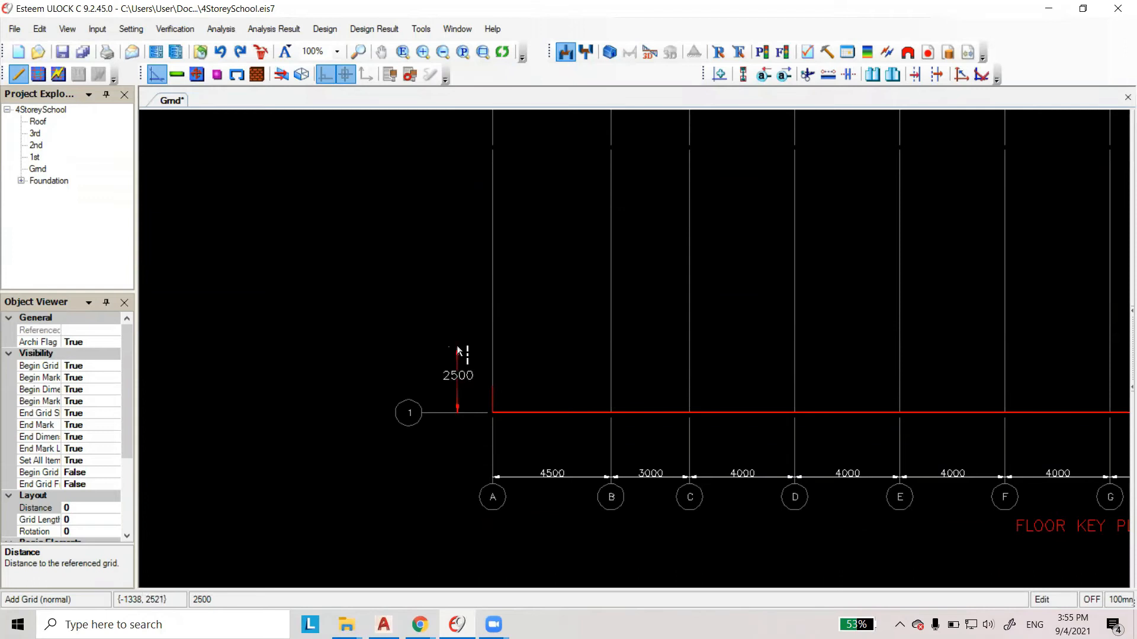
{"action": "left_click", "coordinate": [458, 349]}
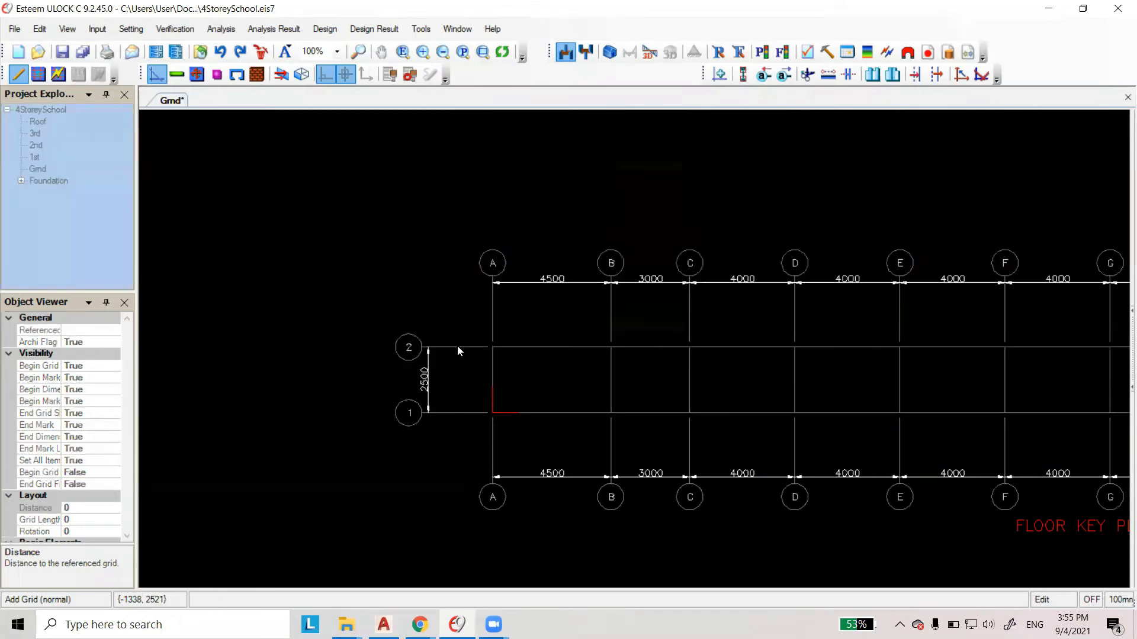
Add a horizontal grid about 5700 mm above grid 2 and set that spacing to 9150 mm.
{"action": "left_click", "coordinate": [458, 345]}
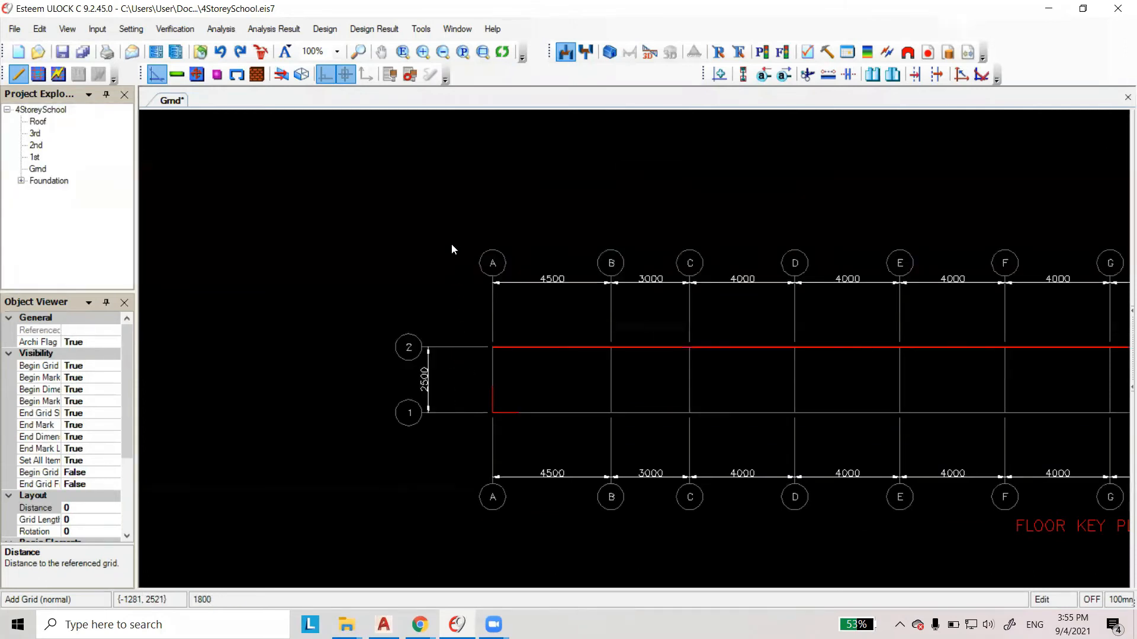
{"action": "left_click", "coordinate": [454, 196]}
{"action": "double_click", "coordinate": [424, 272]}
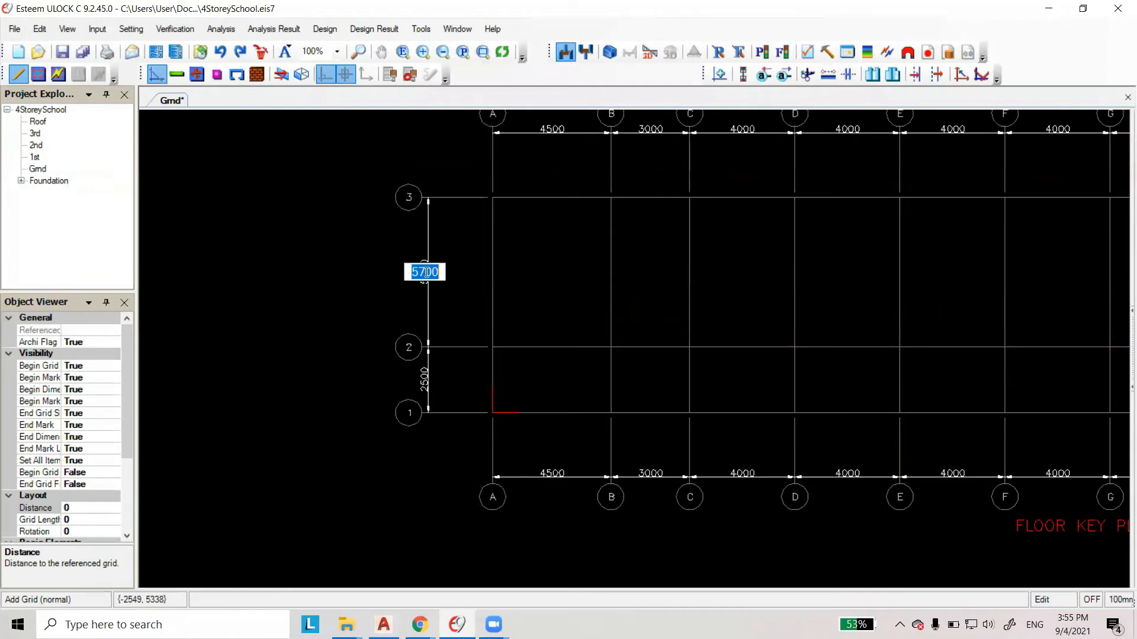
{"action": "type", "text": "90"}
{"action": "key", "text": "Return"}
{"action": "scroll", "coordinate": [476, 361], "scroll_direction": "down", "scroll_amount": 1}
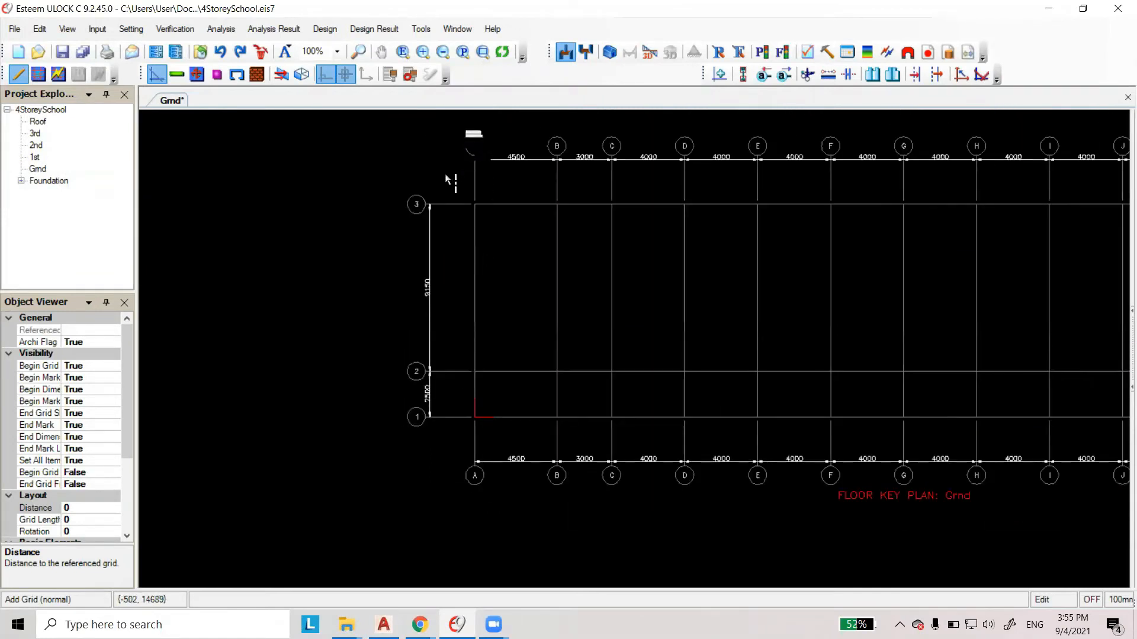
Add a horizontal grid about 1400 mm above grid 3 and set that spacing to 900 mm.
{"action": "scroll", "coordinate": [456, 183], "scroll_direction": "up", "scroll_amount": 1}
{"action": "left_click", "coordinate": [451, 223]}
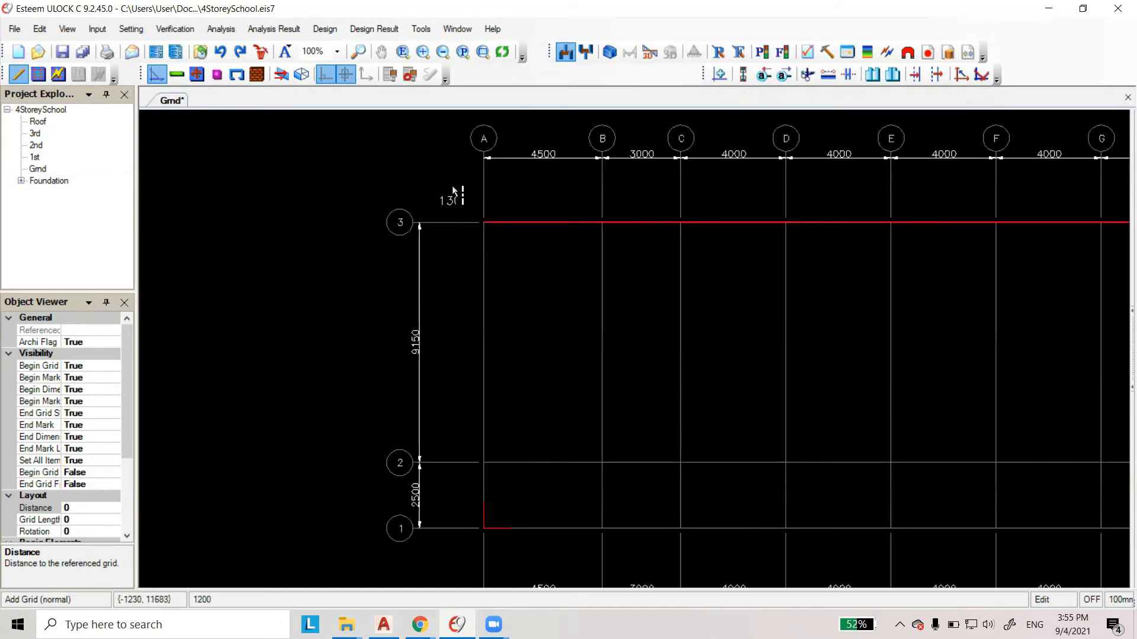
{"action": "left_click", "coordinate": [452, 185]}
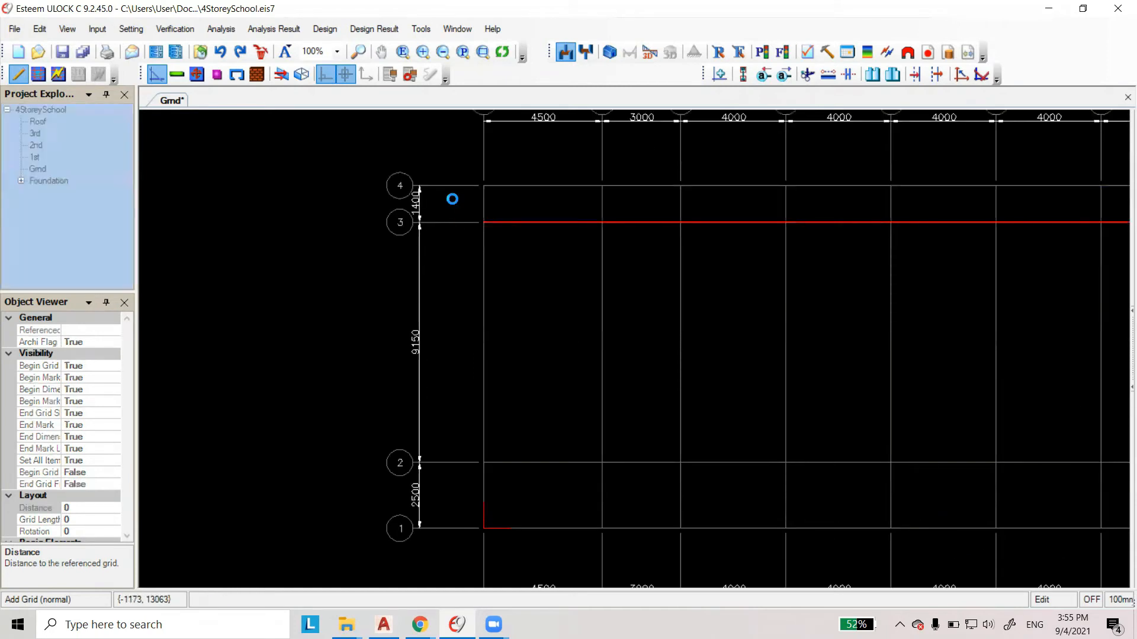
{"action": "double_click", "coordinate": [418, 201]}
{"action": "type", "text": "900"}
{"action": "key", "text": "Return"}
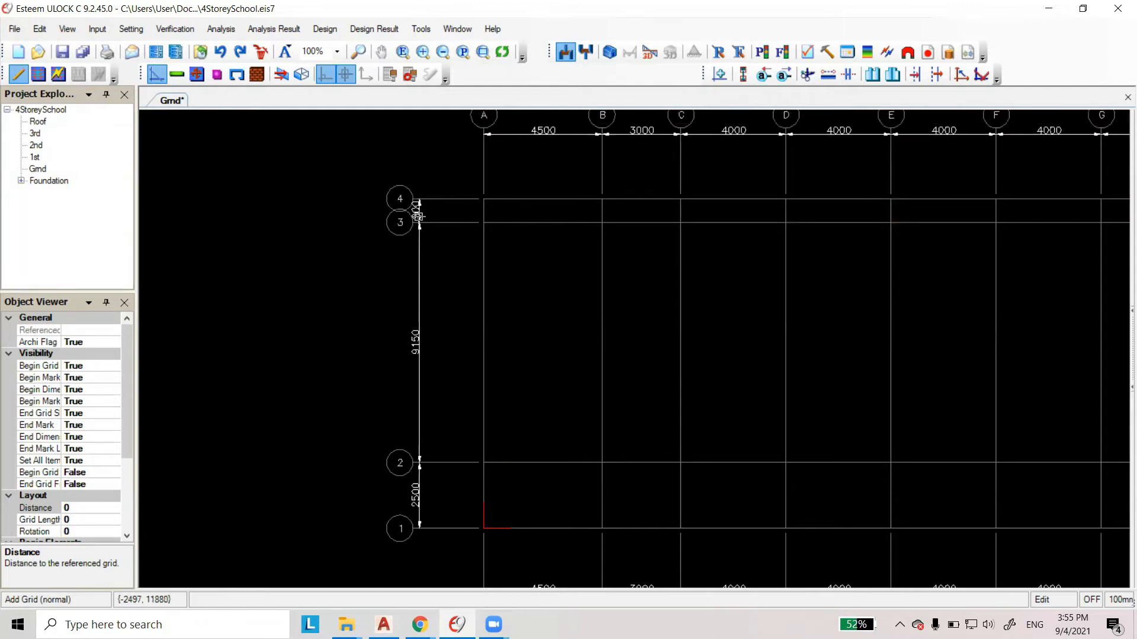
Save the 4StoreySchool project with the completed ground floor grid.
{"action": "scroll", "coordinate": [423, 254], "scroll_direction": "down", "scroll_amount": 5}
{"action": "scroll", "coordinate": [642, 303], "scroll_direction": "up", "scroll_amount": 1}
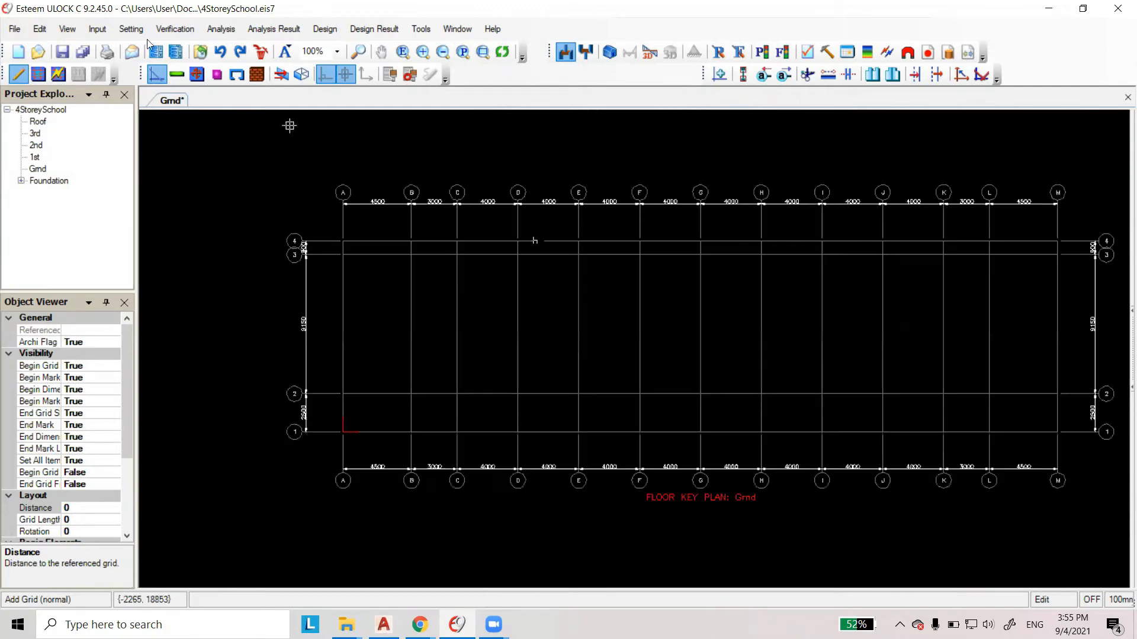
{"action": "left_click", "coordinate": [61, 53]}
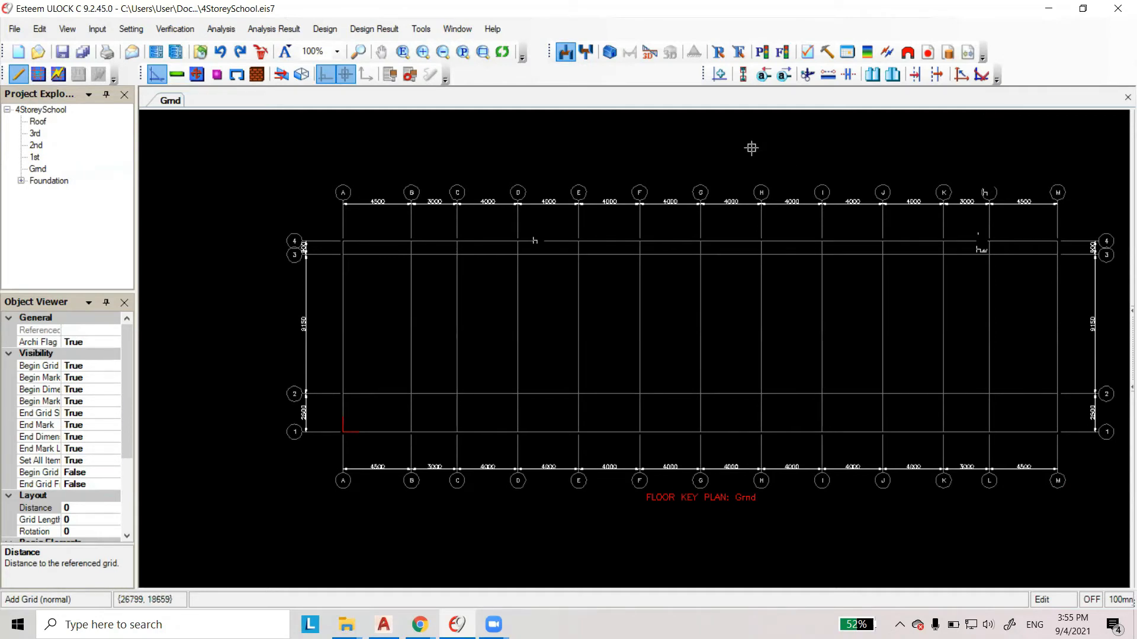
Start adding rectangular columns on the ground floor and set the column width and height to 350 mm.
{"action": "scroll", "coordinate": [429, 354], "scroll_direction": "down", "scroll_amount": 1}
{"action": "scroll", "coordinate": [748, 328], "scroll_direction": "up", "scroll_amount": 1}
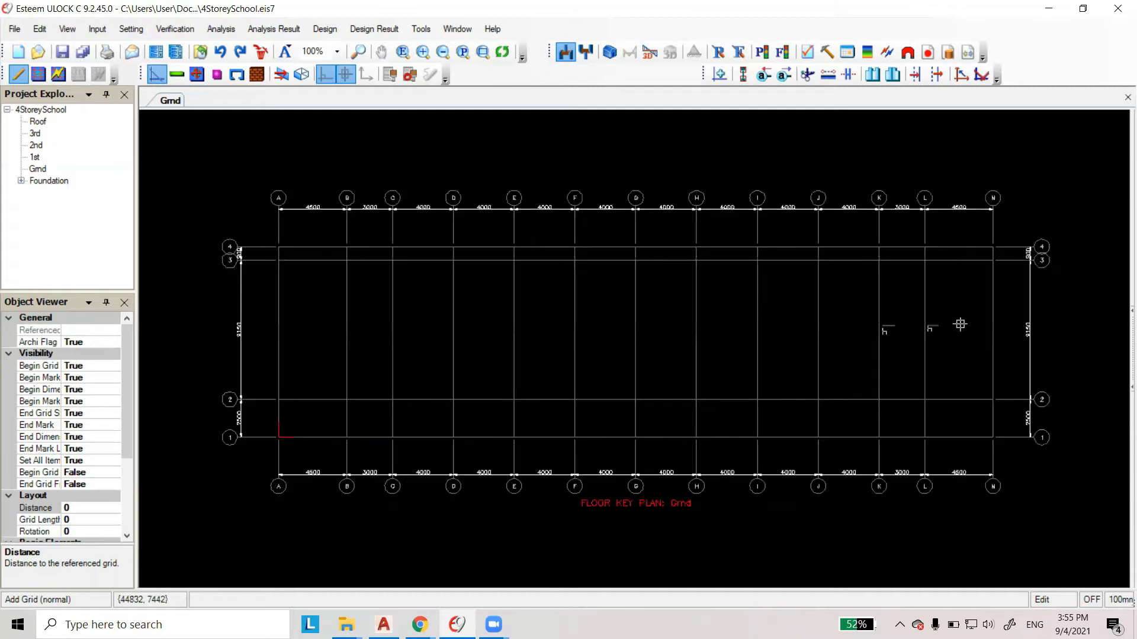
{"action": "scroll", "coordinate": [480, 309], "scroll_direction": "up", "scroll_amount": 1}
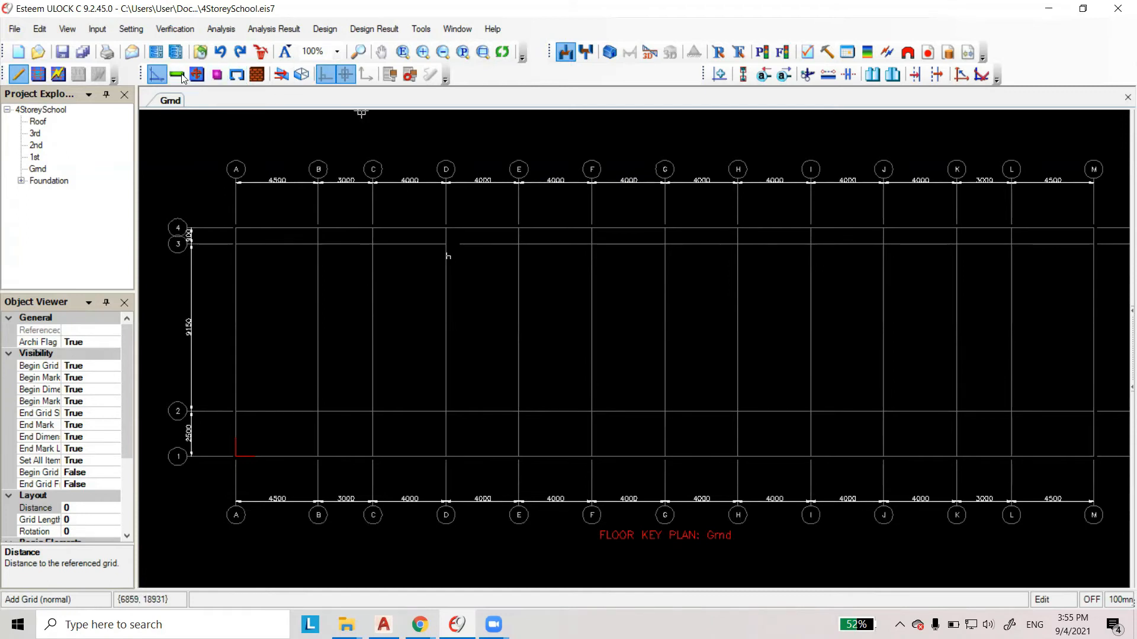
{"action": "left_click", "coordinate": [217, 79]}
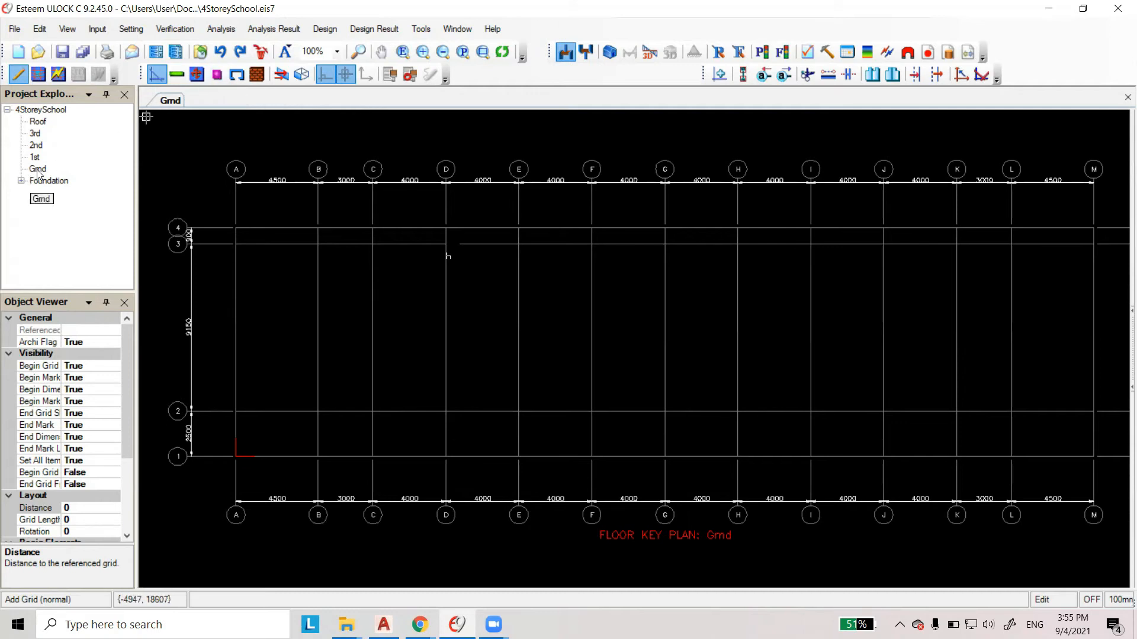
{"action": "left_click", "coordinate": [217, 77]}
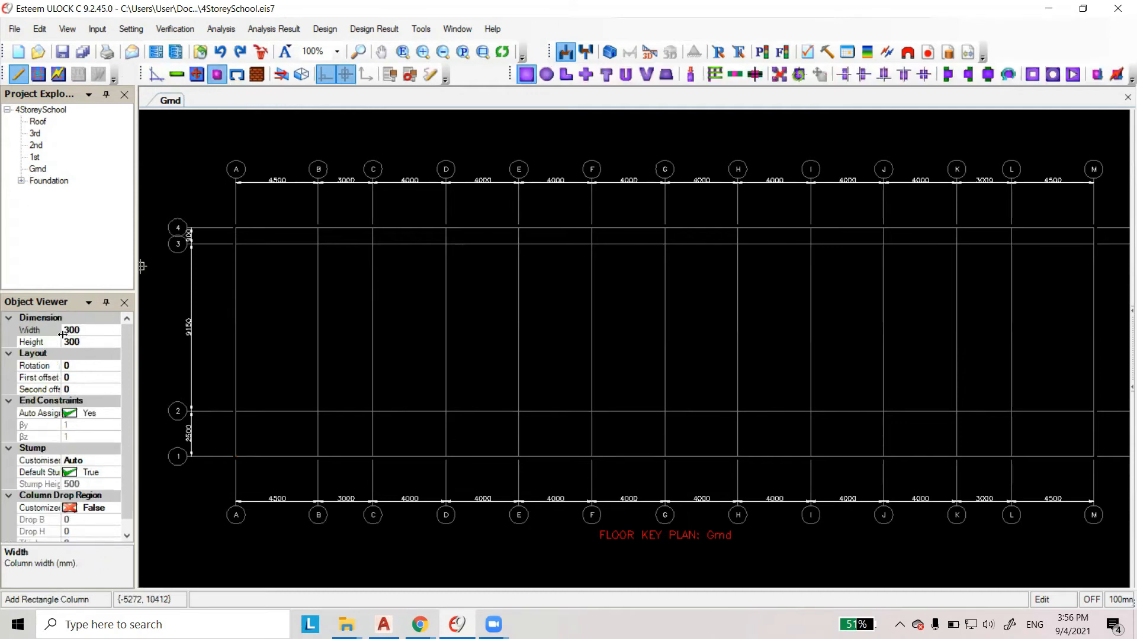
{"action": "left_click", "coordinate": [81, 332]}
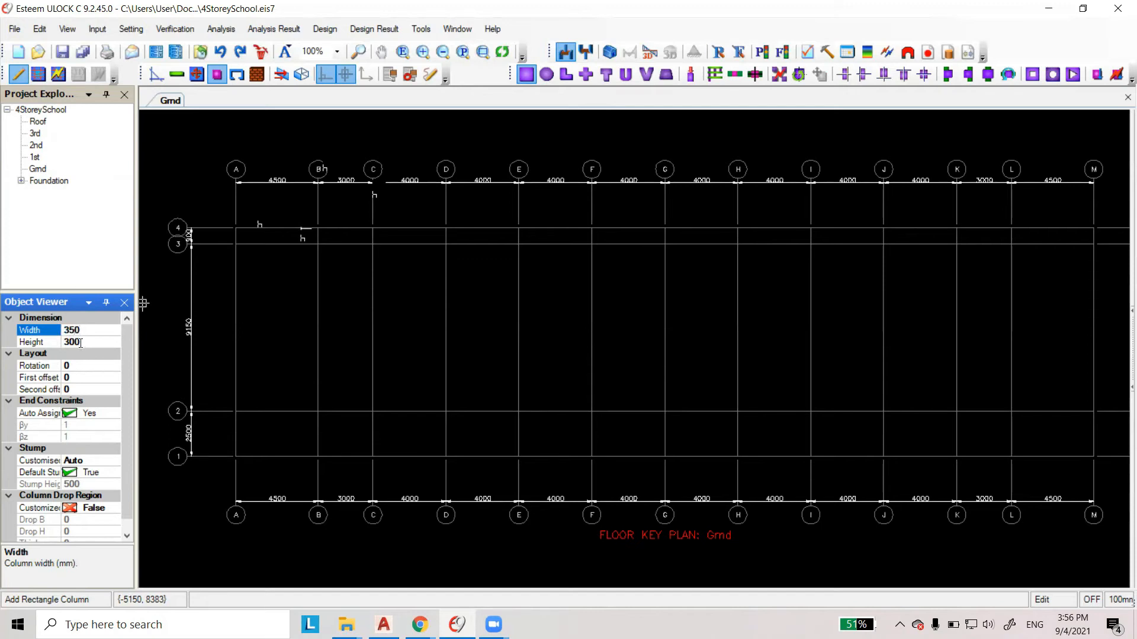
{"action": "left_click", "coordinate": [53, 342]}
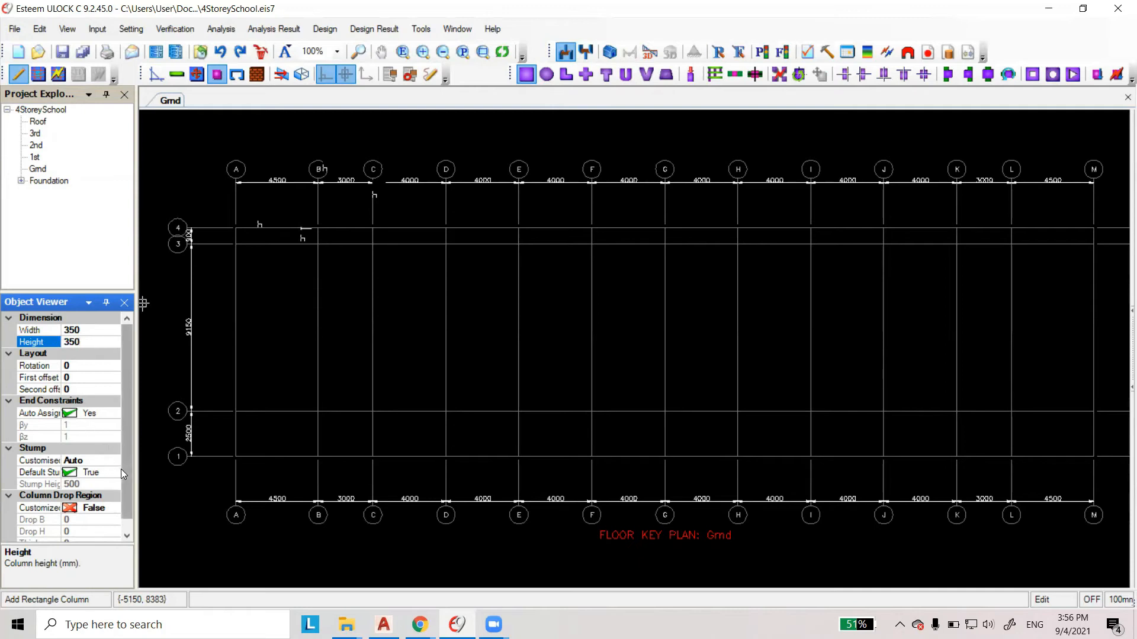
{"action": "scroll", "coordinate": [122, 479], "scroll_direction": "down", "scroll_amount": 1}
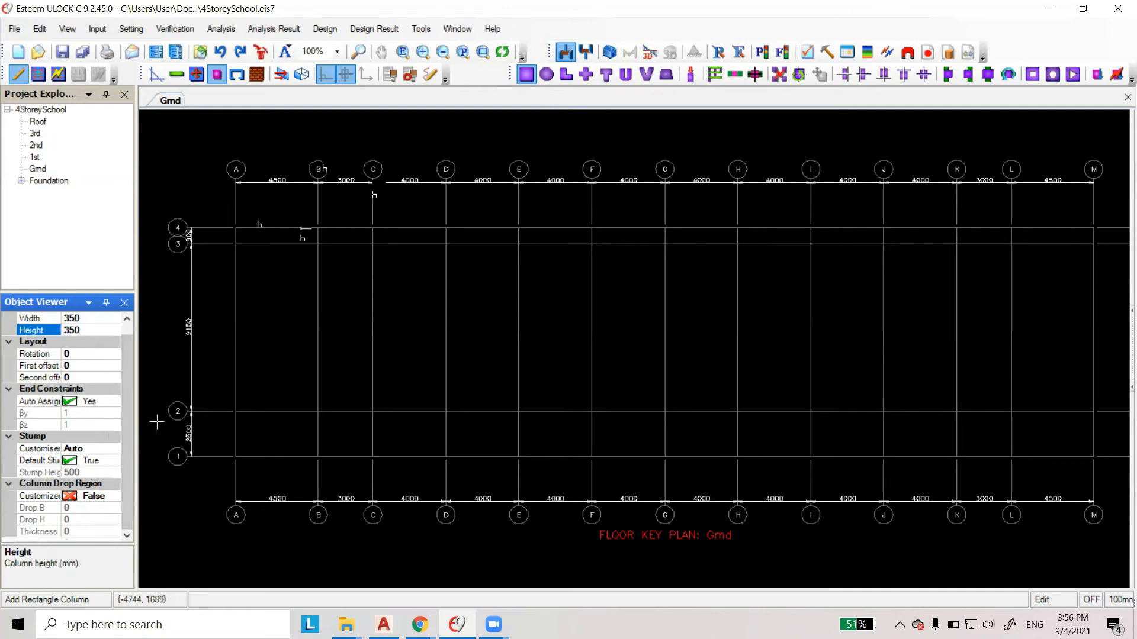
Place columns where grids A and B cross grids 3, 2 and 1.
{"action": "left_click", "coordinate": [236, 245]}
{"action": "left_click", "coordinate": [235, 412]}
{"action": "left_click", "coordinate": [235, 457]}
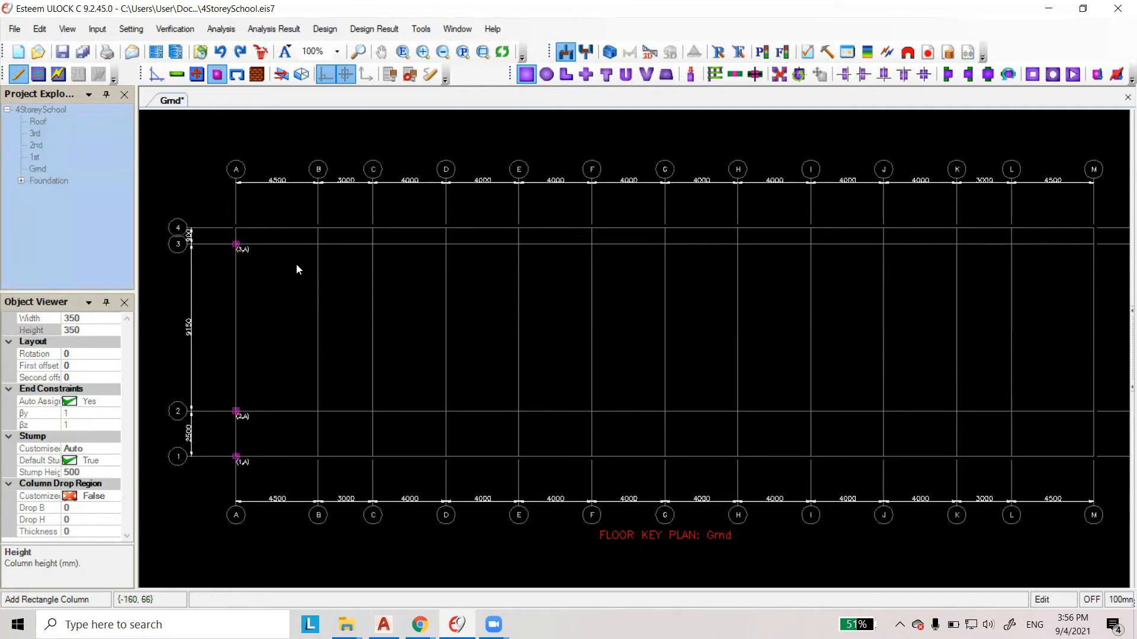
{"action": "left_click", "coordinate": [318, 244]}
{"action": "left_click", "coordinate": [319, 411]}
{"action": "left_click", "coordinate": [318, 457]}
{"action": "scroll", "coordinate": [331, 438], "scroll_direction": "up", "scroll_amount": 2}
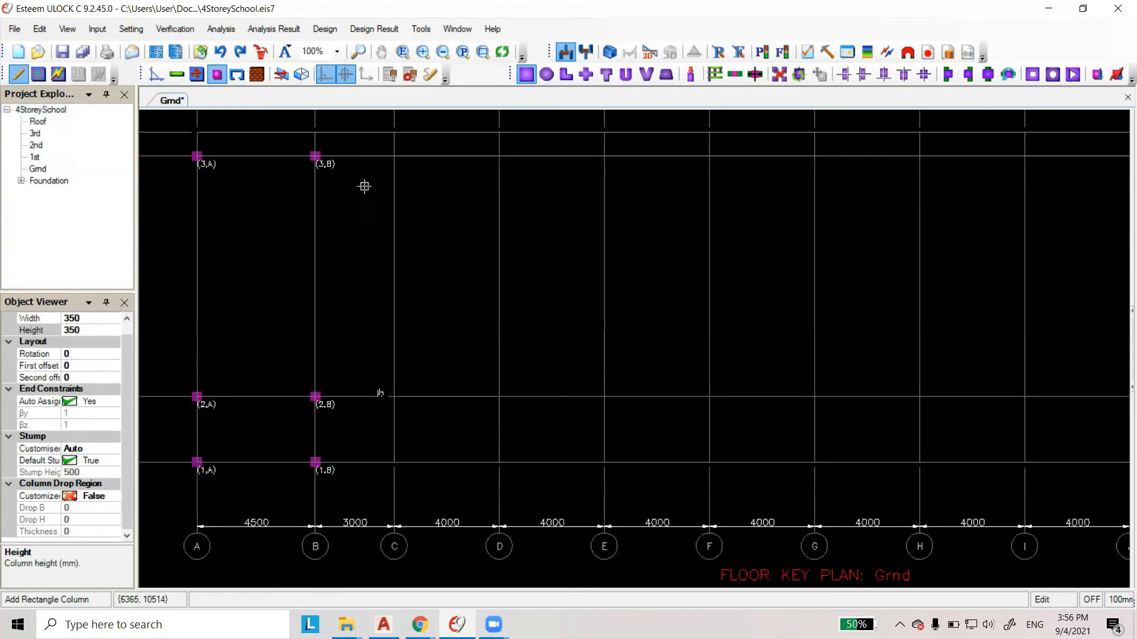
Place 350 x 350 mm columns where grids C and D cross grids 3, 2 and 1.
{"action": "left_click", "coordinate": [394, 155]}
{"action": "left_click", "coordinate": [393, 397]}
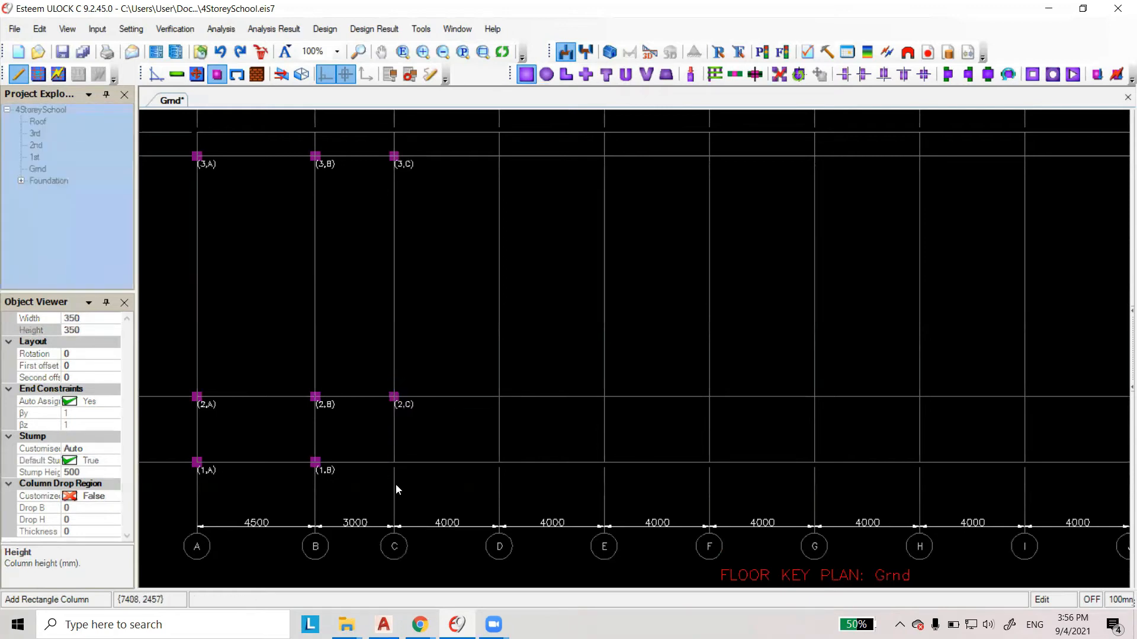
{"action": "left_click", "coordinate": [394, 461]}
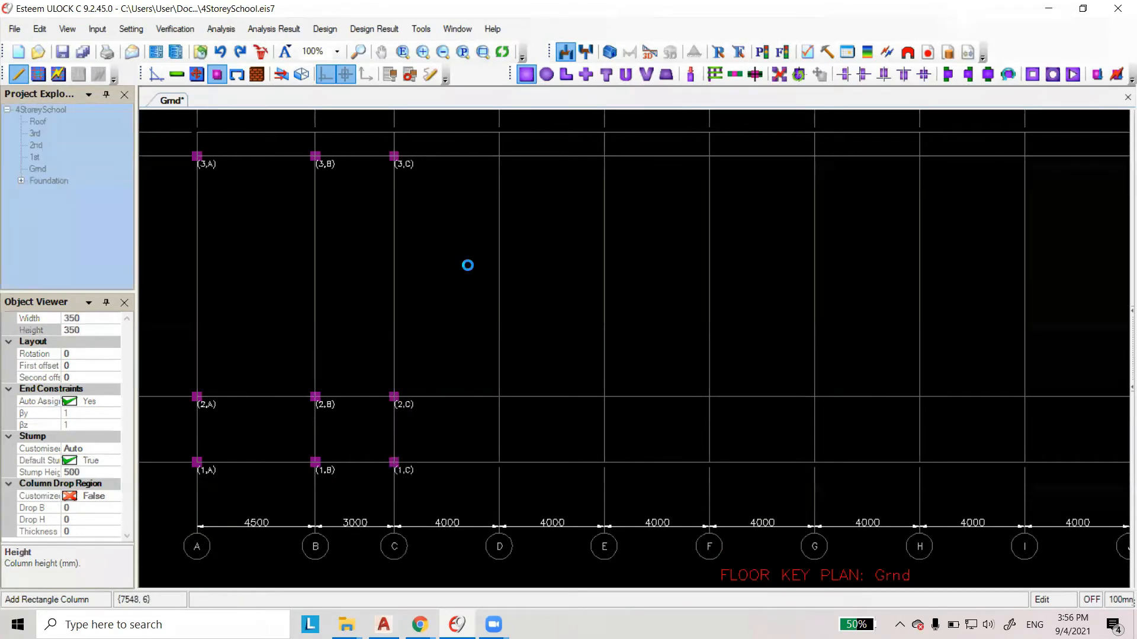
{"action": "left_click", "coordinate": [499, 156]}
{"action": "left_click", "coordinate": [499, 397]}
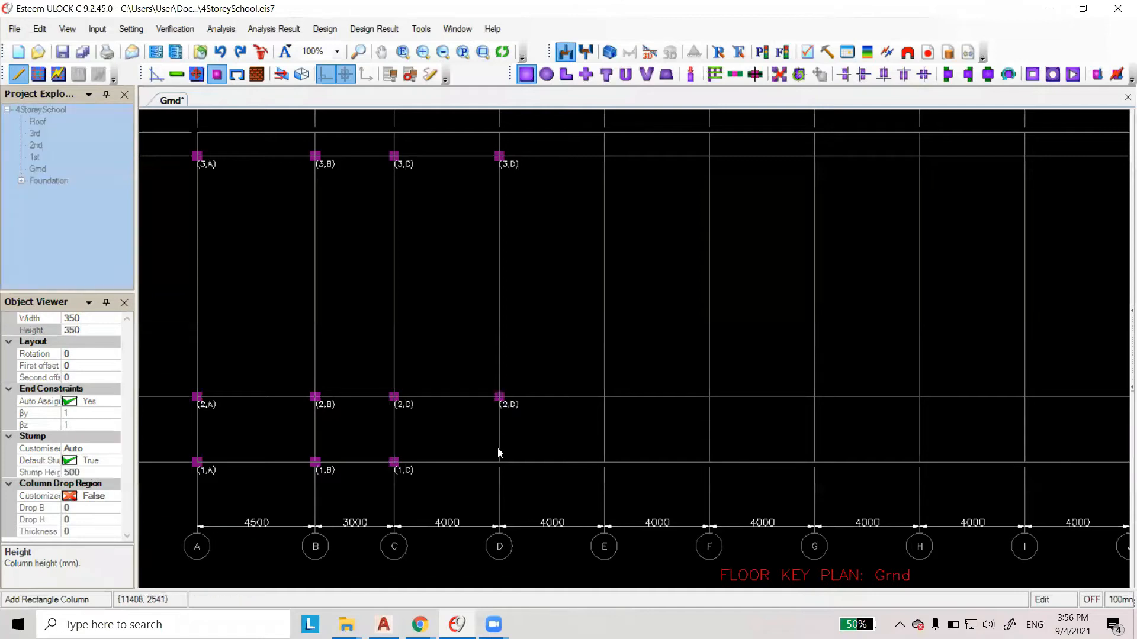
{"action": "left_click", "coordinate": [499, 462]}
Add columns at the intersections of grids E and F with grids 3, 2 and 1.
{"action": "left_click", "coordinate": [604, 155]}
{"action": "left_click", "coordinate": [604, 396]}
{"action": "left_click", "coordinate": [604, 462]}
{"action": "left_click", "coordinate": [710, 157]}
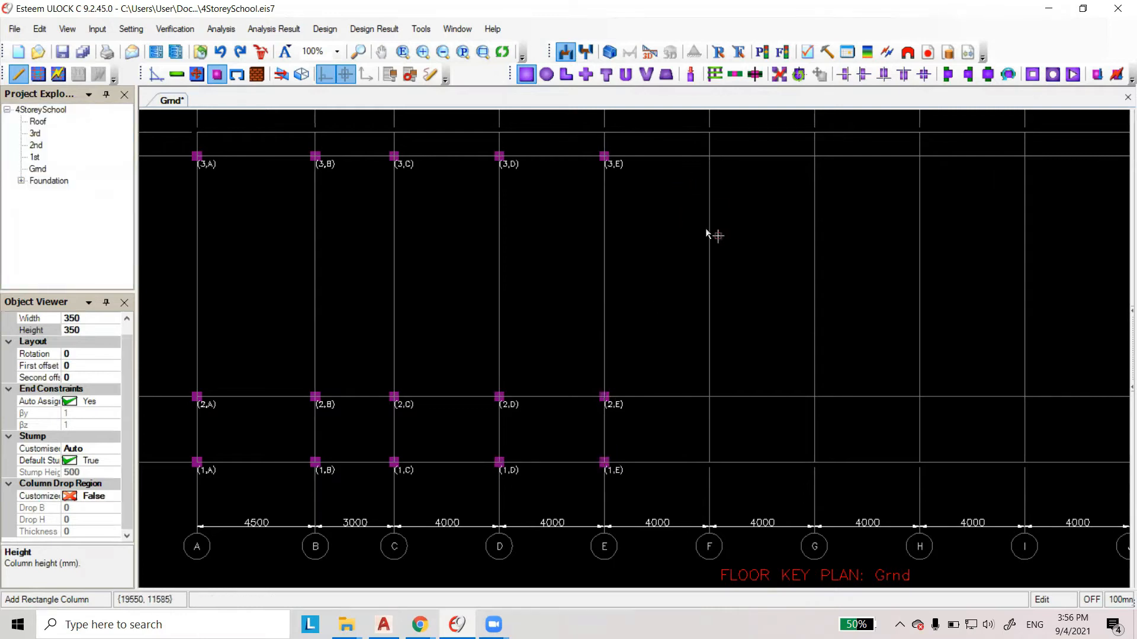
{"action": "left_click", "coordinate": [710, 396]}
{"action": "left_click", "coordinate": [711, 462]}
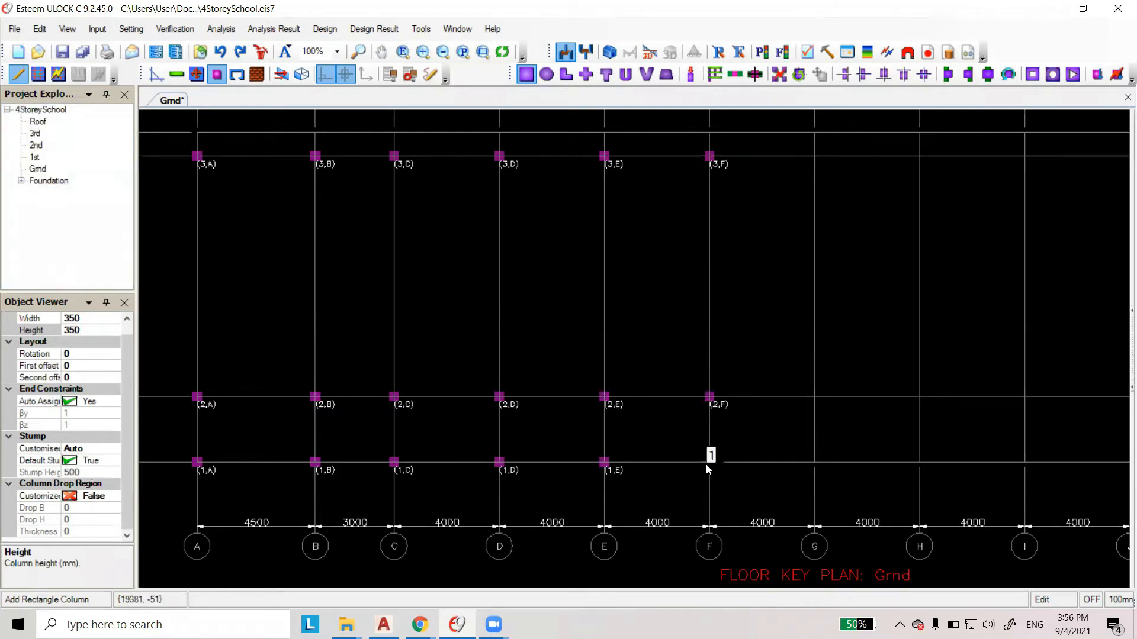
Place columns where grids G and H cross grids 3, 2 and 1.
{"action": "left_click", "coordinate": [813, 156]}
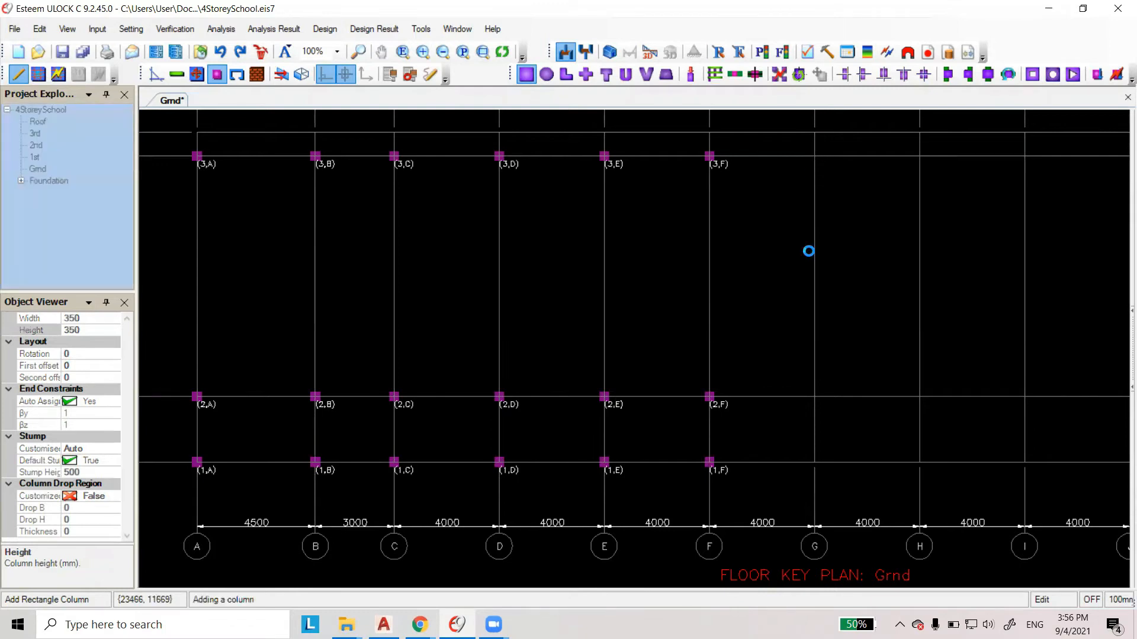
{"action": "left_click", "coordinate": [815, 436]}
{"action": "left_click", "coordinate": [814, 460]}
{"action": "scroll", "coordinate": [338, 371], "scroll_direction": "down", "scroll_amount": 2}
{"action": "scroll", "coordinate": [871, 391], "scroll_direction": "up", "scroll_amount": 2}
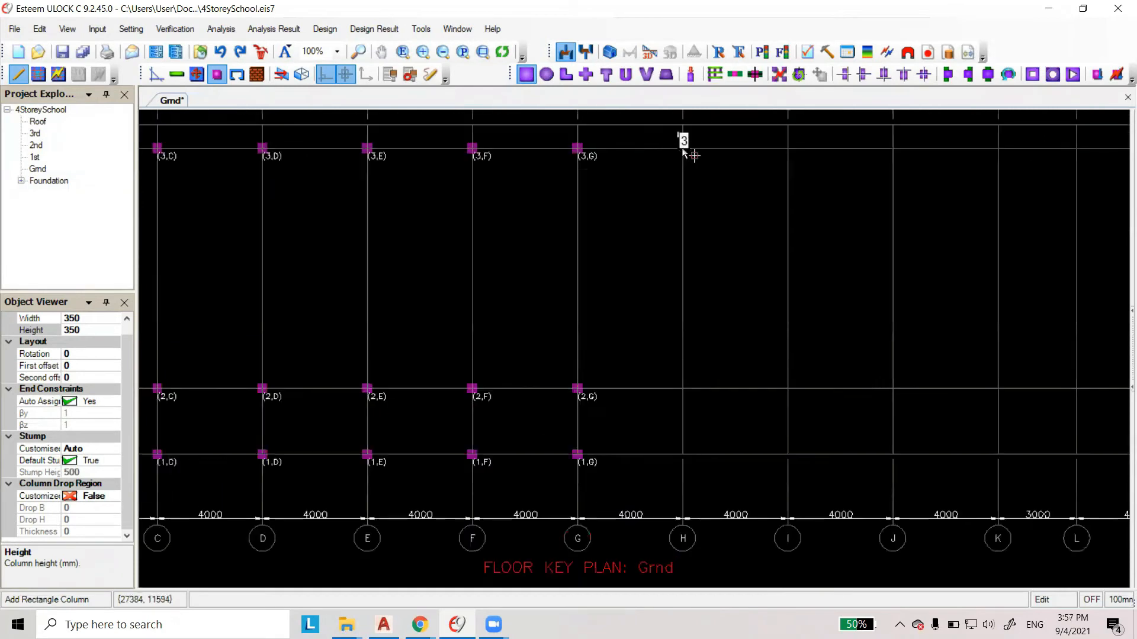
{"action": "left_click", "coordinate": [684, 148]}
{"action": "left_click", "coordinate": [685, 391]}
{"action": "left_click", "coordinate": [683, 456]}
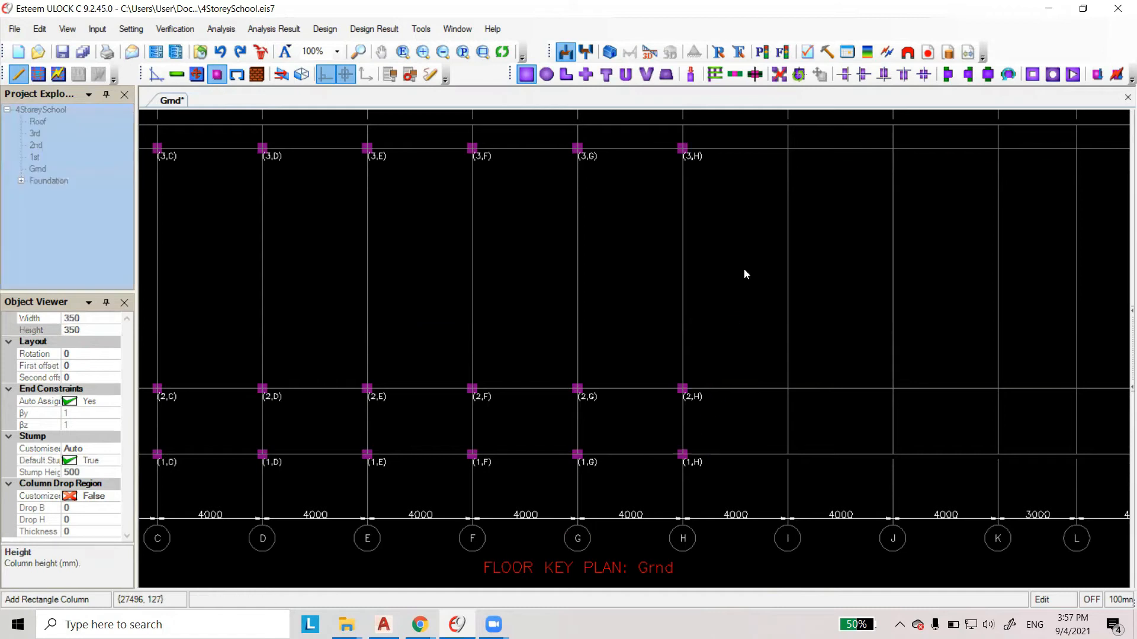
Add columns at the intersections of grids I and J with grids 3, 2 and 1.
{"action": "left_click", "coordinate": [788, 148]}
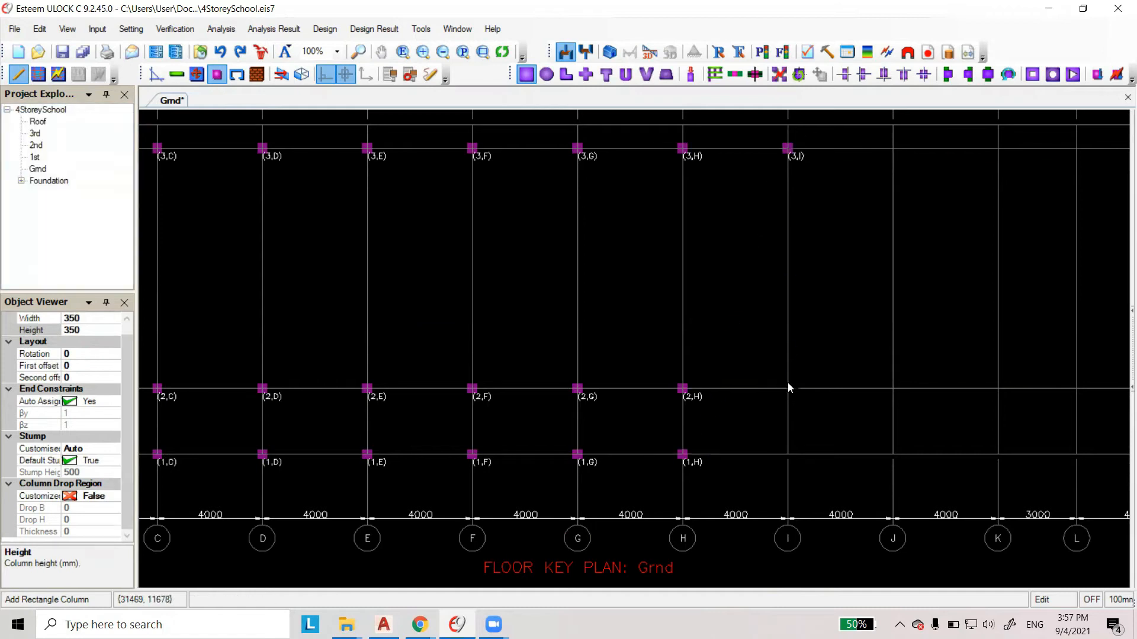
{"action": "left_click", "coordinate": [787, 390]}
{"action": "left_click", "coordinate": [788, 455]}
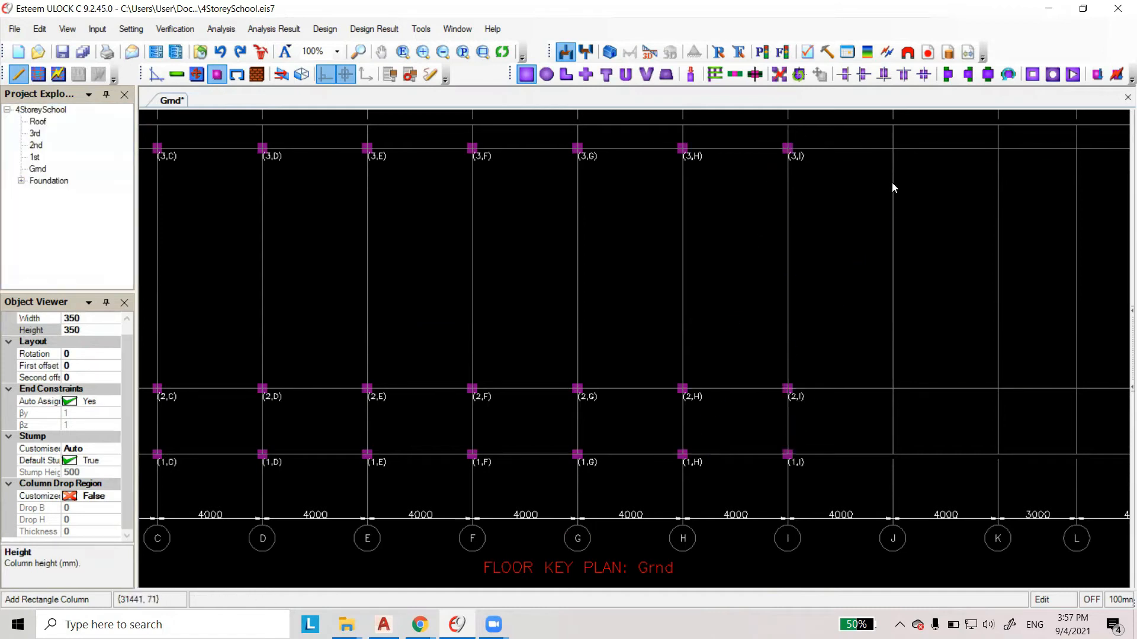
{"action": "left_click", "coordinate": [894, 147]}
{"action": "left_click", "coordinate": [892, 389]}
{"action": "left_click", "coordinate": [893, 455]}
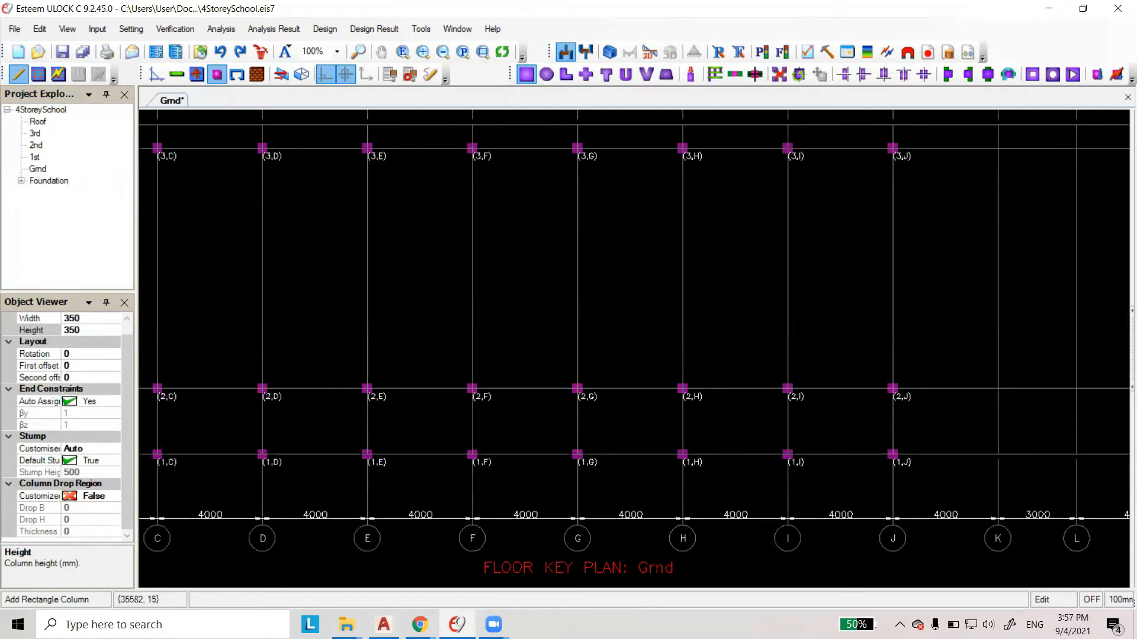
Place columns where grids K and L cross grids 3, 2 and 1.
{"action": "scroll", "coordinate": [1025, 388], "scroll_direction": "down", "scroll_amount": 1}
{"action": "scroll", "coordinate": [554, 341], "scroll_direction": "down", "scroll_amount": 2}
{"action": "scroll", "coordinate": [928, 340], "scroll_direction": "up", "scroll_amount": 2}
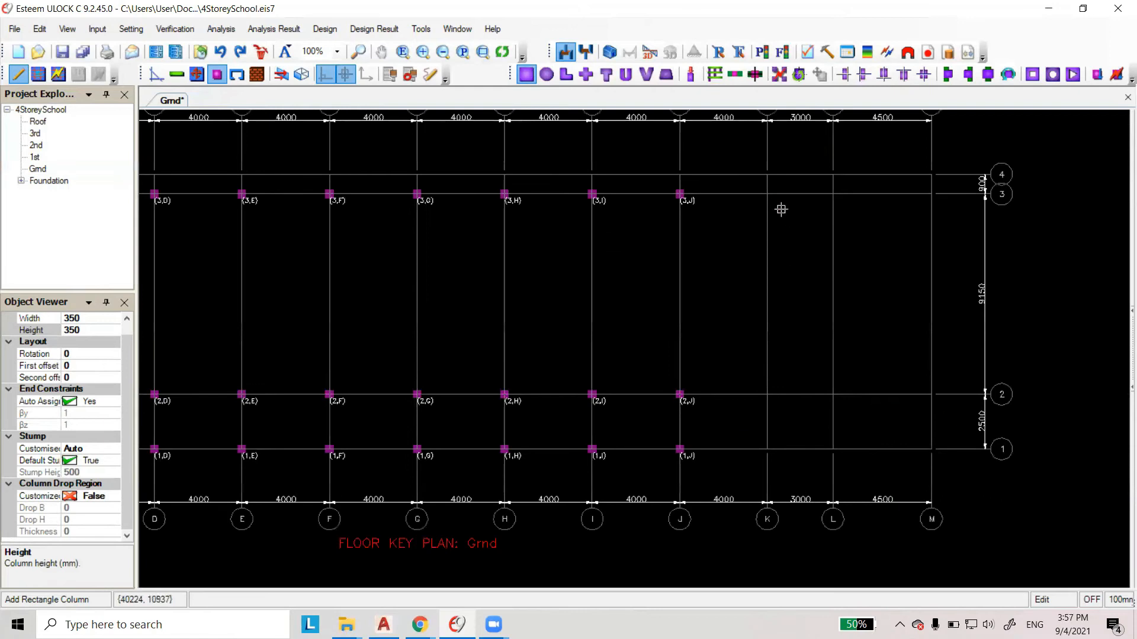
{"action": "left_click", "coordinate": [764, 196]}
{"action": "left_click", "coordinate": [767, 418]}
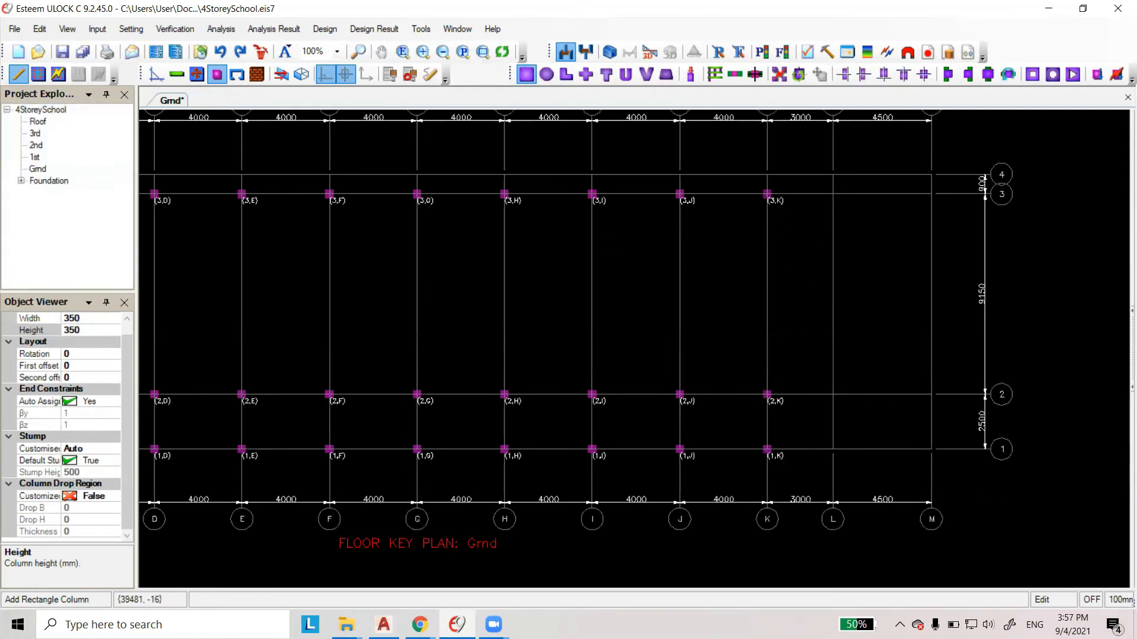
{"action": "left_click", "coordinate": [833, 194]}
{"action": "left_click", "coordinate": [833, 394]}
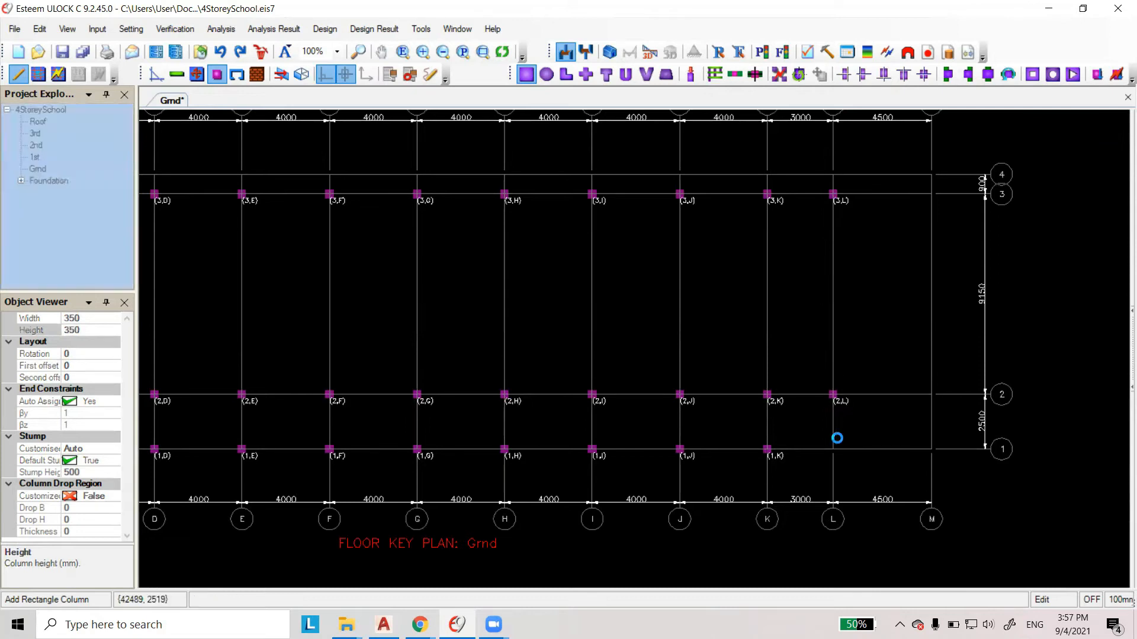
{"action": "left_click", "coordinate": [833, 450]}
Switch to the AutoCAD key plan and check the distance from grid 3 to the intermediate beam line at the foot of the staircase.
{"action": "scroll", "coordinate": [882, 402], "scroll_direction": "down", "scroll_amount": 3}
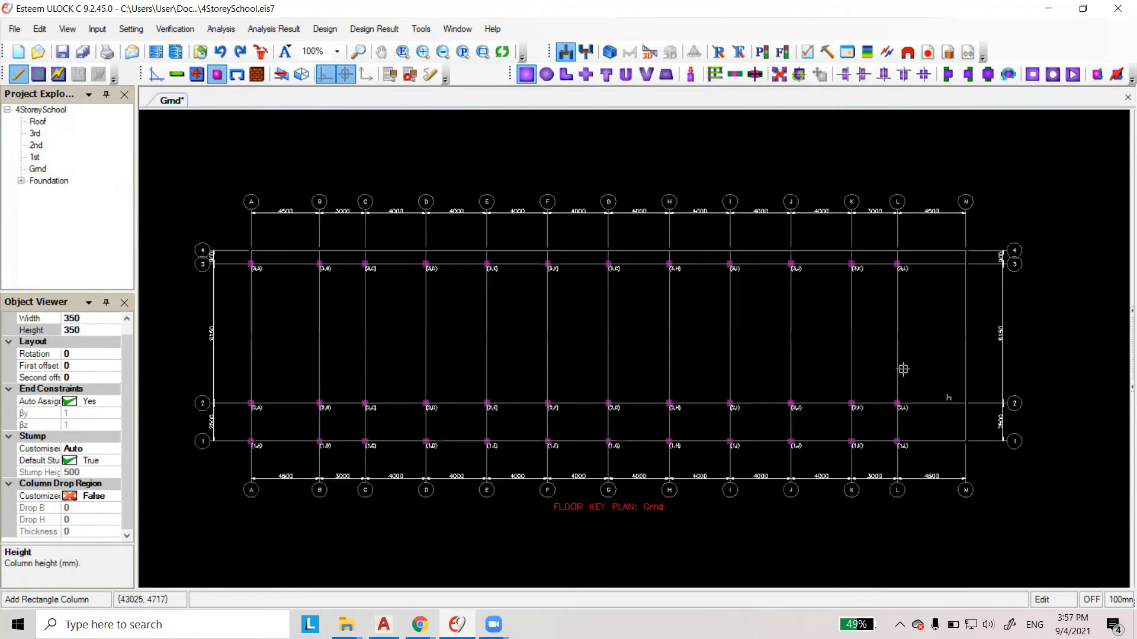
{"action": "scroll", "coordinate": [577, 479], "scroll_direction": "up", "scroll_amount": 2}
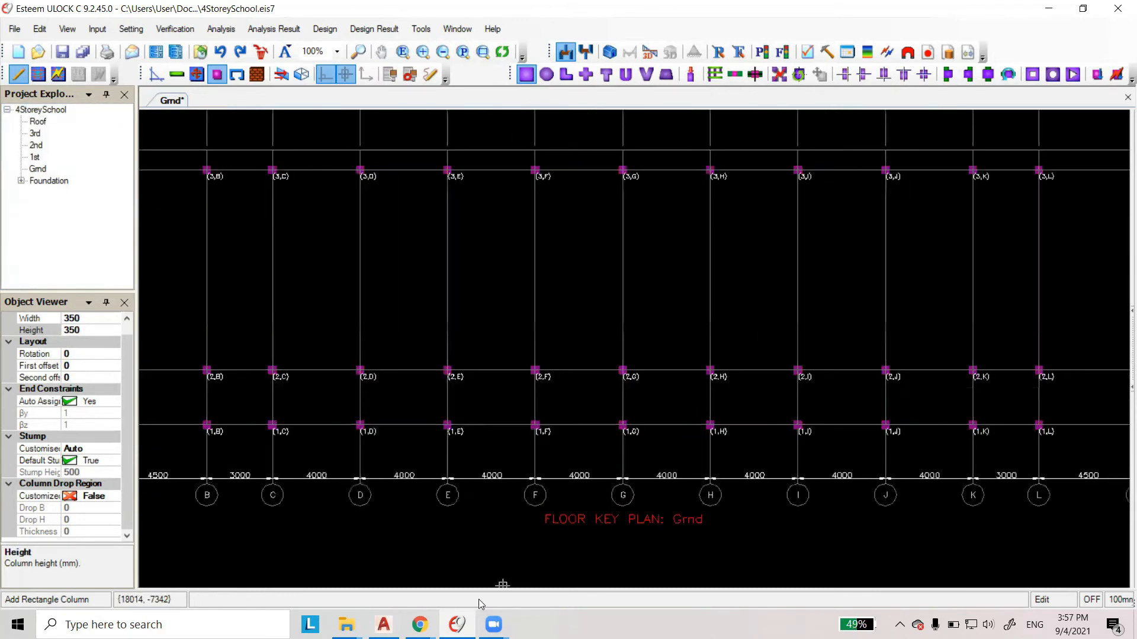
{"action": "left_click", "coordinate": [383, 624]}
{"action": "scroll", "coordinate": [518, 339], "scroll_direction": "down", "scroll_amount": 5}
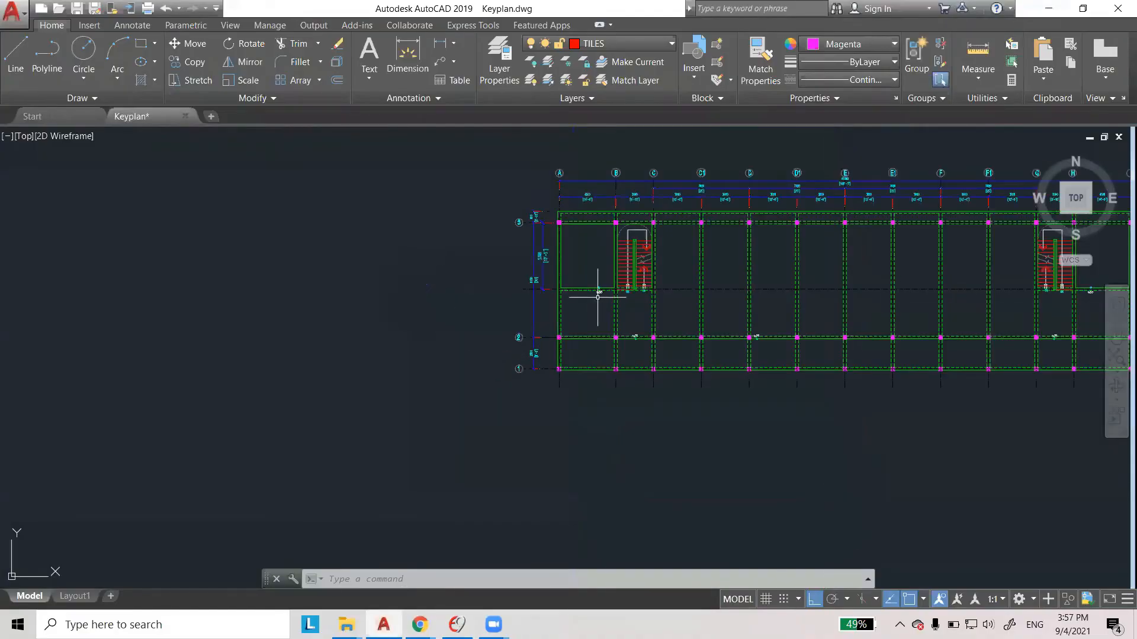
{"action": "scroll", "coordinate": [598, 296], "scroll_direction": "up", "scroll_amount": 4}
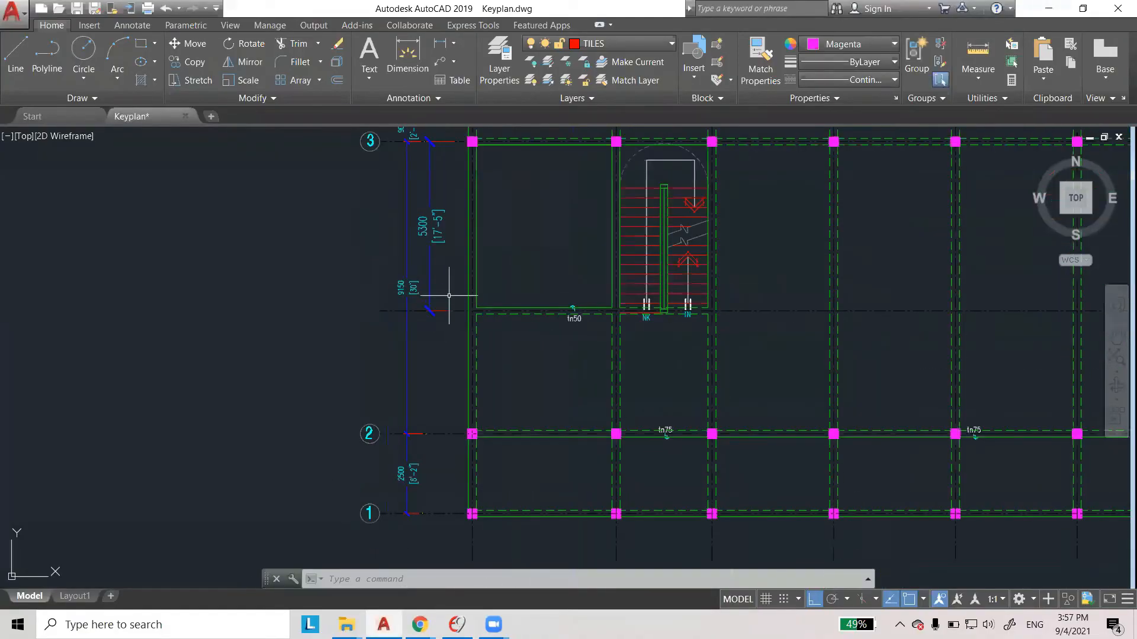
{"action": "scroll", "coordinate": [407, 232], "scroll_direction": "up", "scroll_amount": 2}
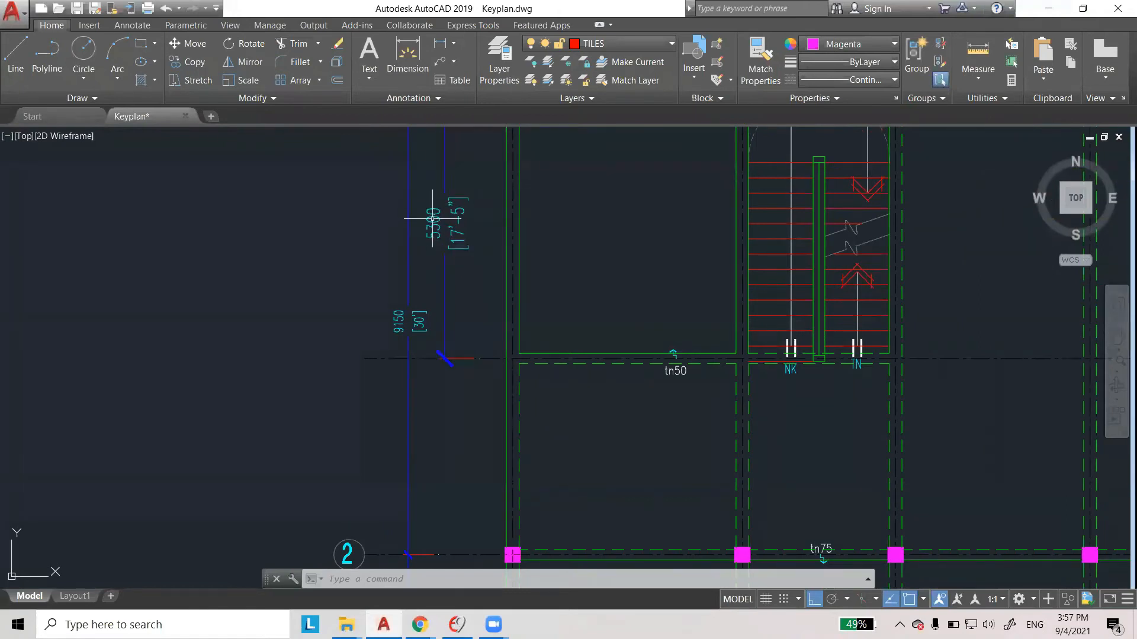
{"action": "scroll", "coordinate": [437, 223], "scroll_direction": "down", "scroll_amount": 6}
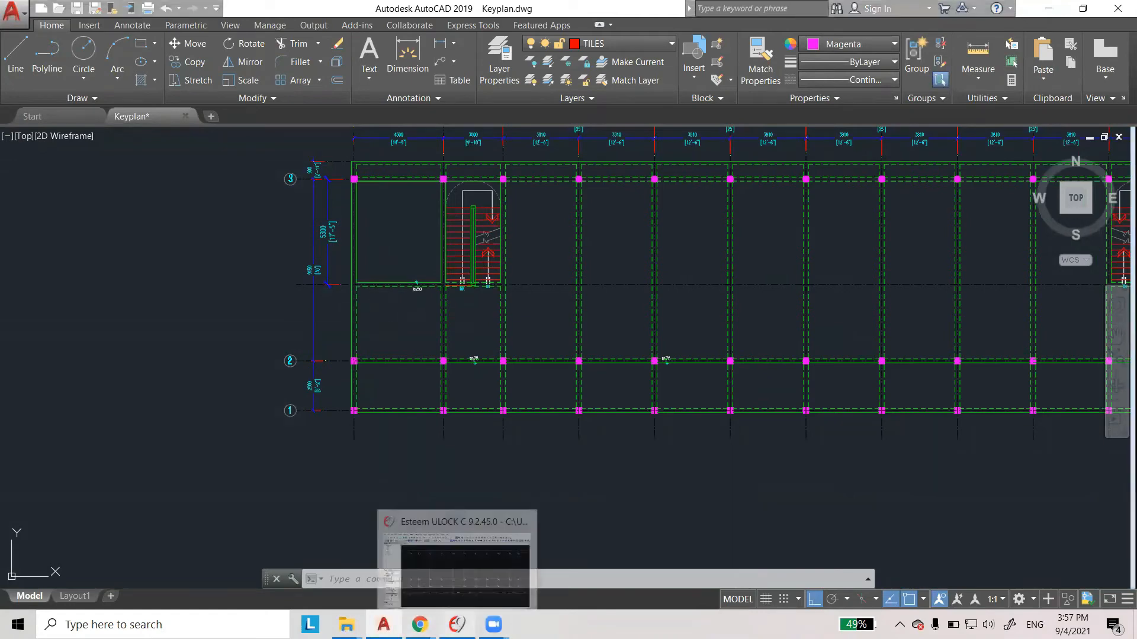
Switch back to Esteem and add a horizontal grid 5300 mm below grid 3, between grids 3 and 2.
{"action": "left_click", "coordinate": [456, 625]}
{"action": "scroll", "coordinate": [353, 256], "scroll_direction": "down", "scroll_amount": 3}
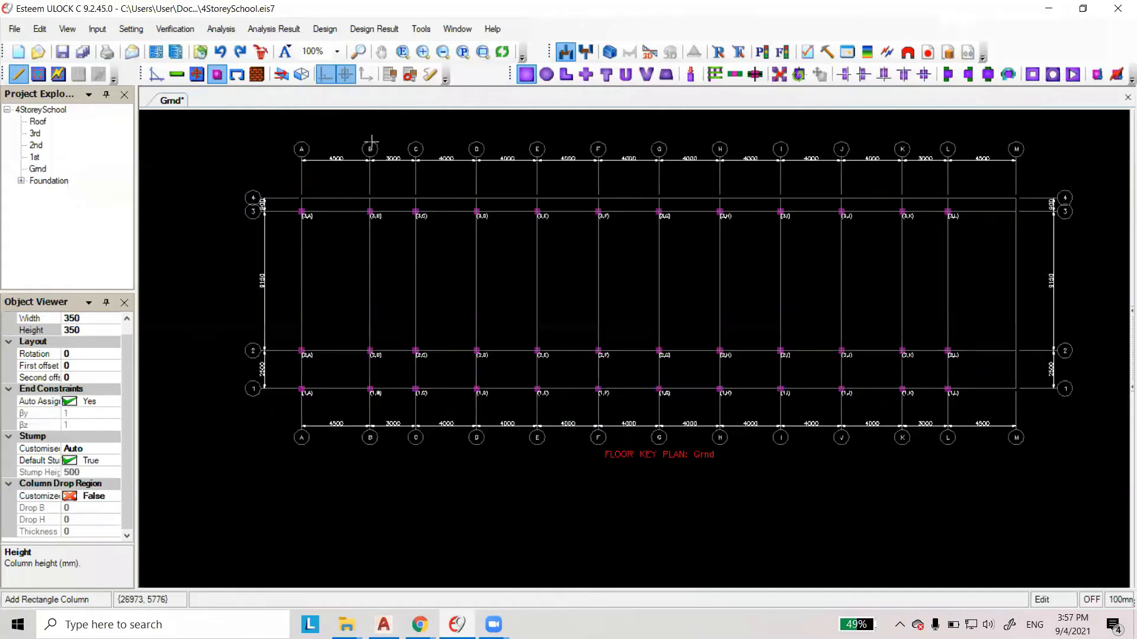
{"action": "left_click", "coordinate": [155, 76]}
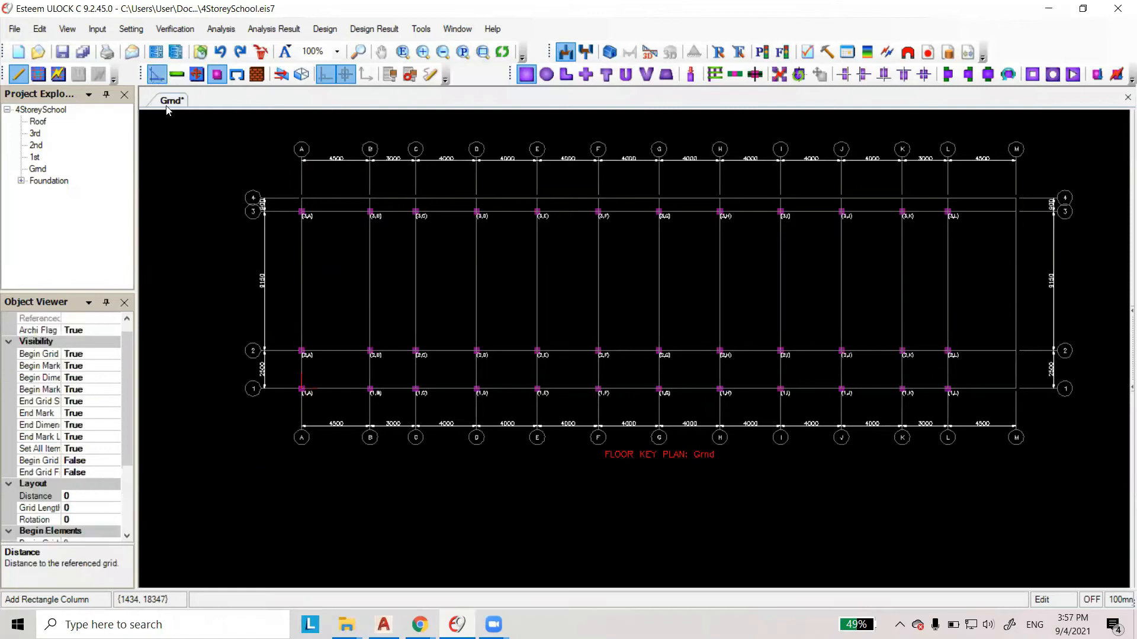
{"action": "scroll", "coordinate": [210, 211], "scroll_direction": "up", "scroll_amount": 1}
{"action": "scroll", "coordinate": [232, 225], "scroll_direction": "up", "scroll_amount": 2}
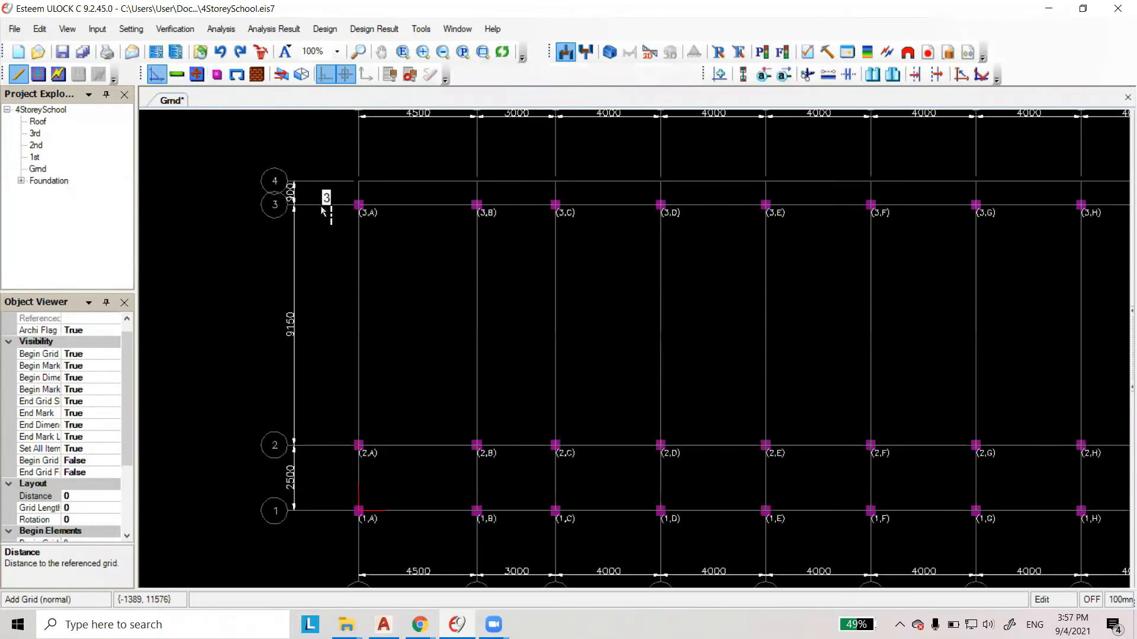
{"action": "left_click", "coordinate": [322, 205]}
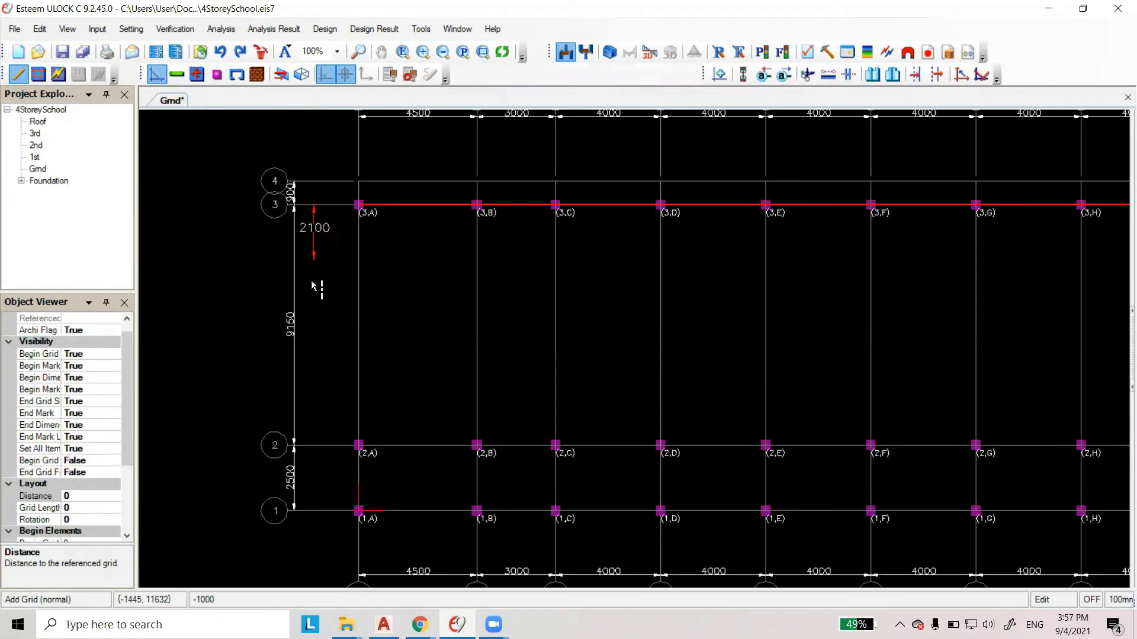
{"action": "left_click", "coordinate": [318, 346]}
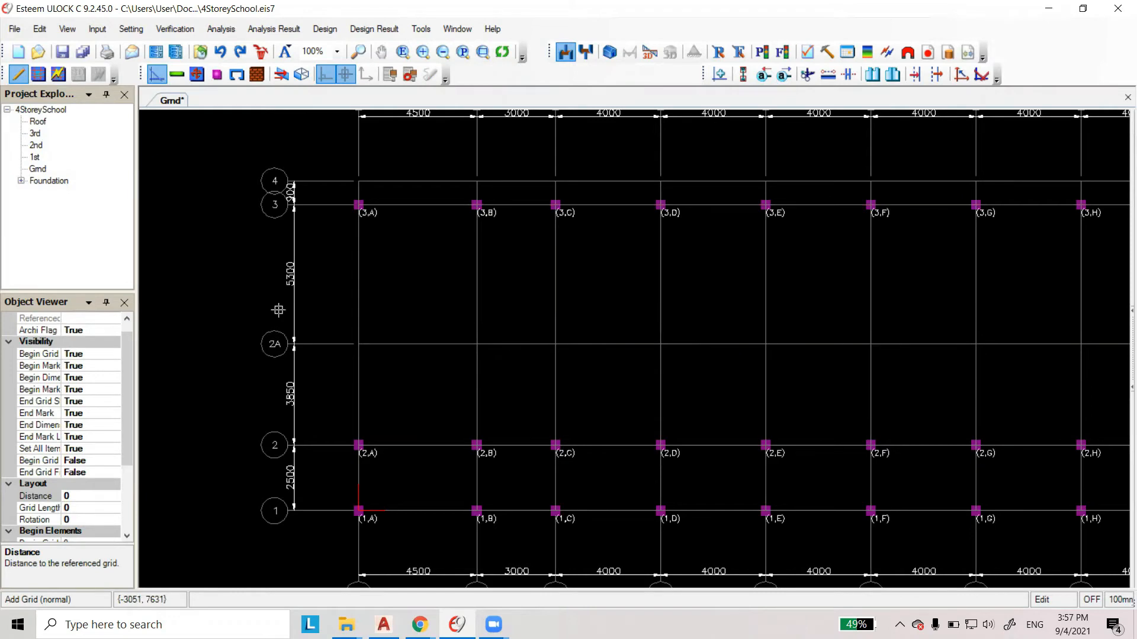
Save the project with the ground floor columns and the added intermediate grid.
{"action": "scroll", "coordinate": [407, 322], "scroll_direction": "down", "scroll_amount": 2}
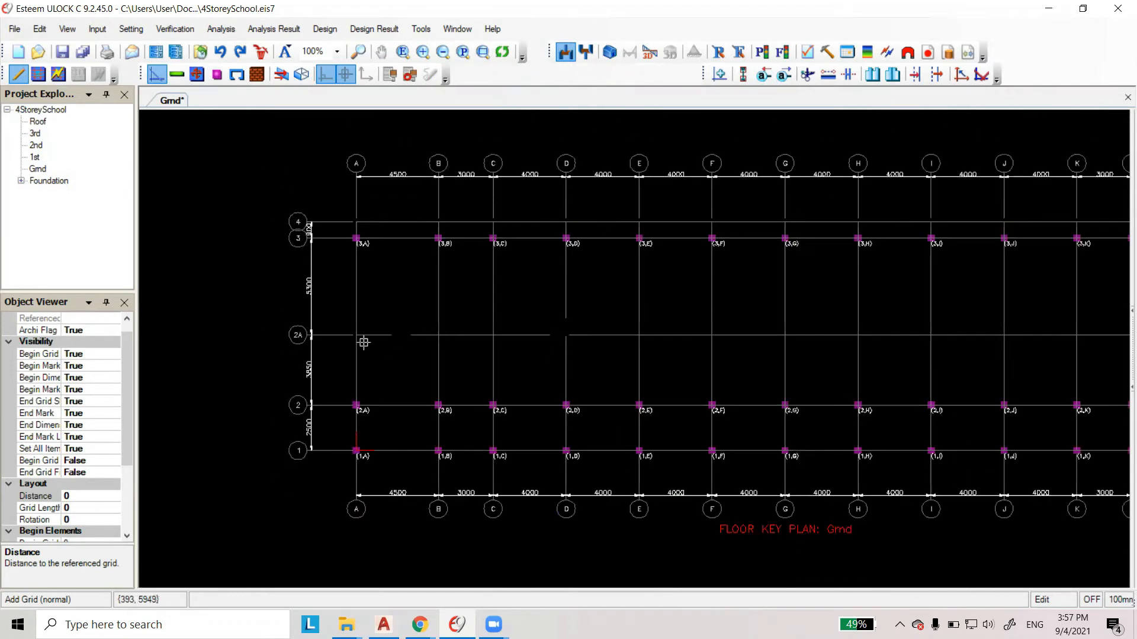
{"action": "scroll", "coordinate": [362, 343], "scroll_direction": "down", "scroll_amount": 1}
{"action": "scroll", "coordinate": [465, 303], "scroll_direction": "up", "scroll_amount": 1}
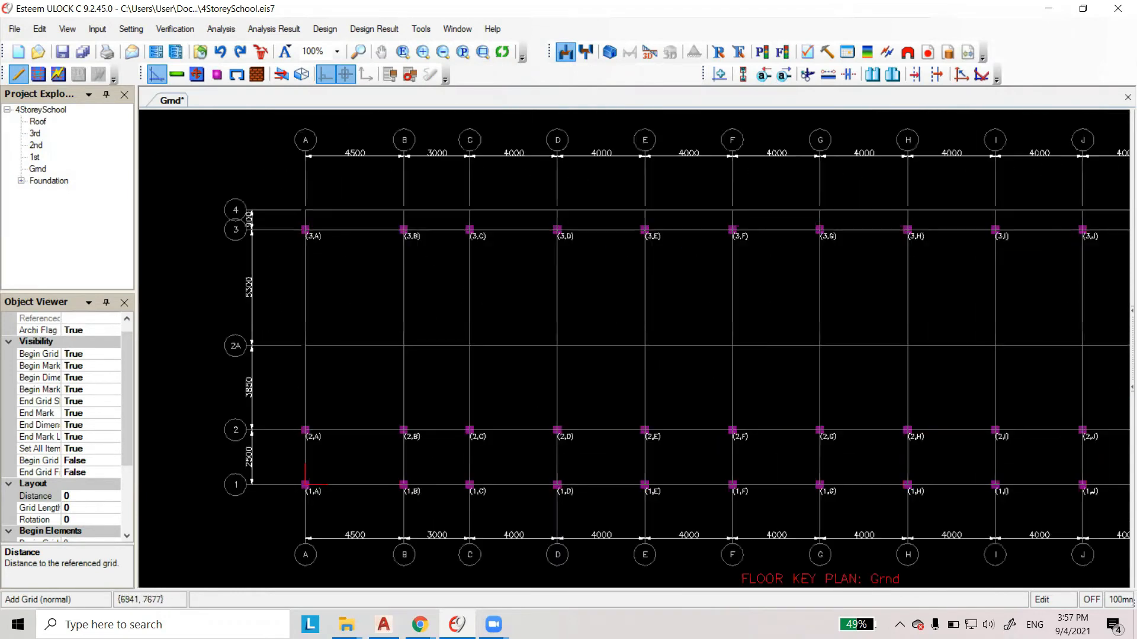
{"action": "left_click", "coordinate": [62, 51]}
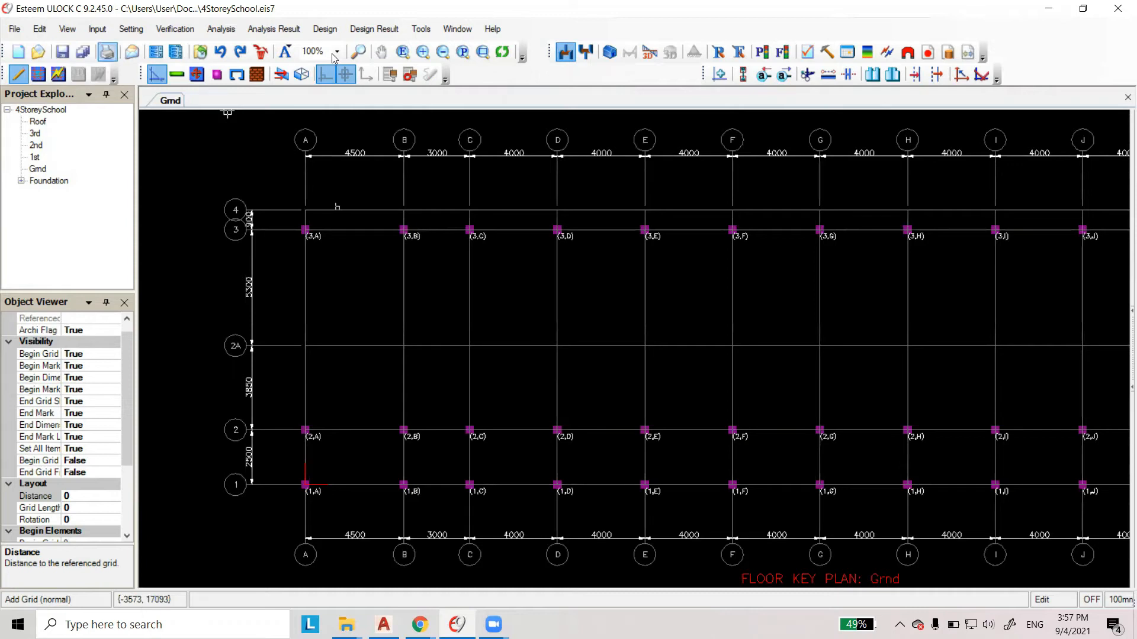
Inspect the ground floor columns in the 3D view from several angles, then return to the floor plan.
{"action": "left_click", "coordinate": [611, 58]}
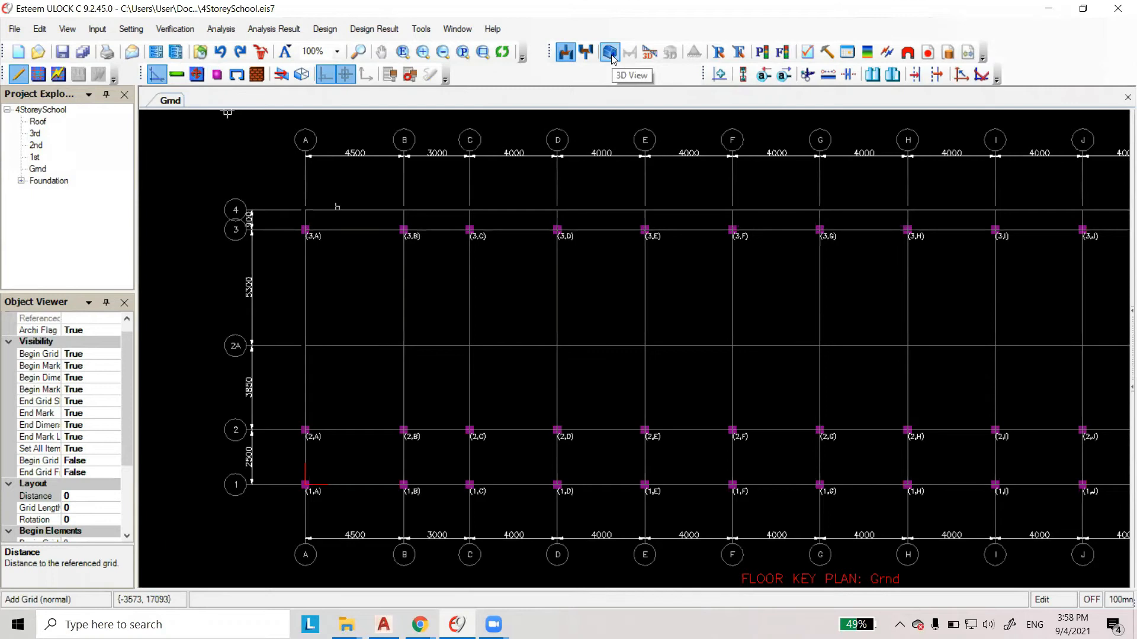
{"action": "left_click", "coordinate": [610, 53]}
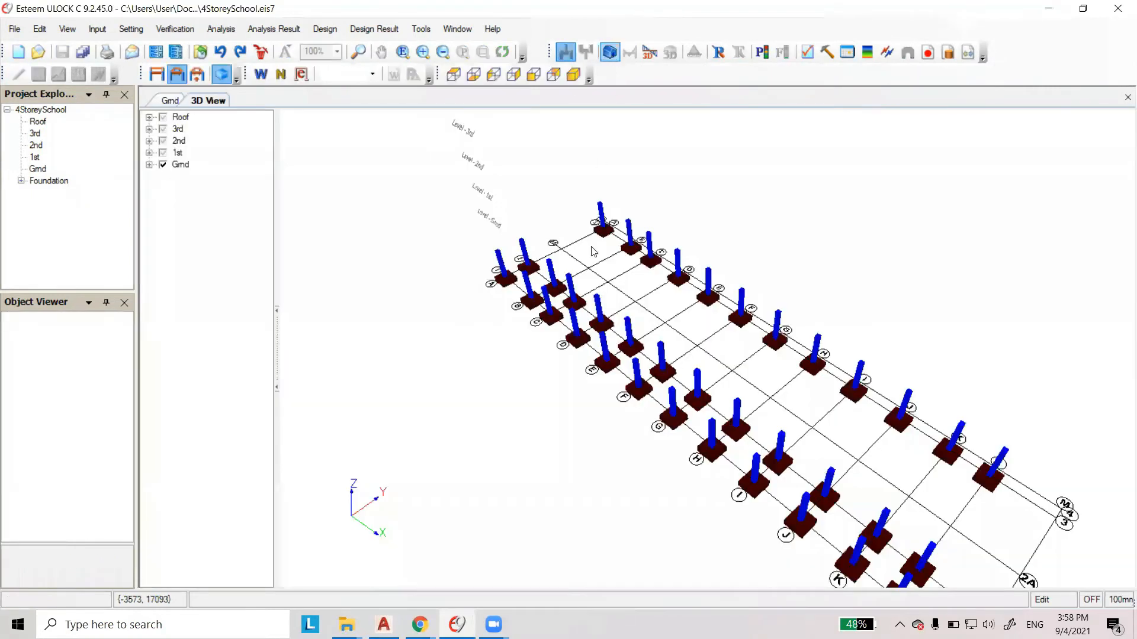
{"action": "left_click_drag", "start_coordinate": [694, 529], "coordinate": [495, 406]}
{"action": "left_click_drag", "start_coordinate": [386, 388], "coordinate": [414, 389]}
{"action": "left_click_drag", "start_coordinate": [320, 379], "coordinate": [592, 425]}
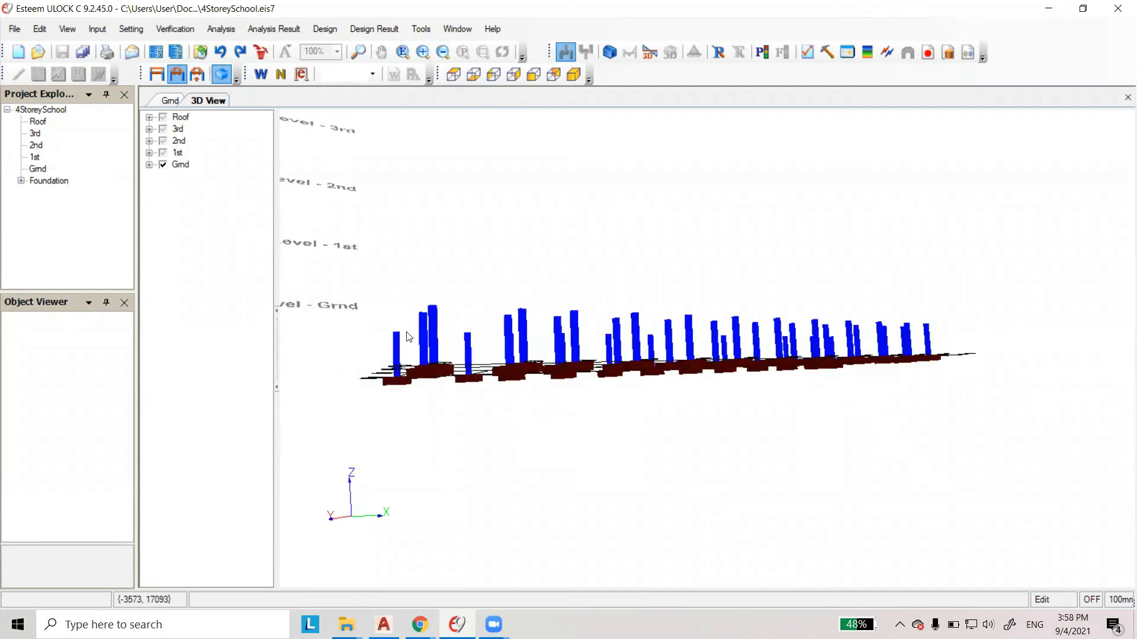
{"action": "left_click_drag", "start_coordinate": [555, 269], "coordinate": [1065, 153]}
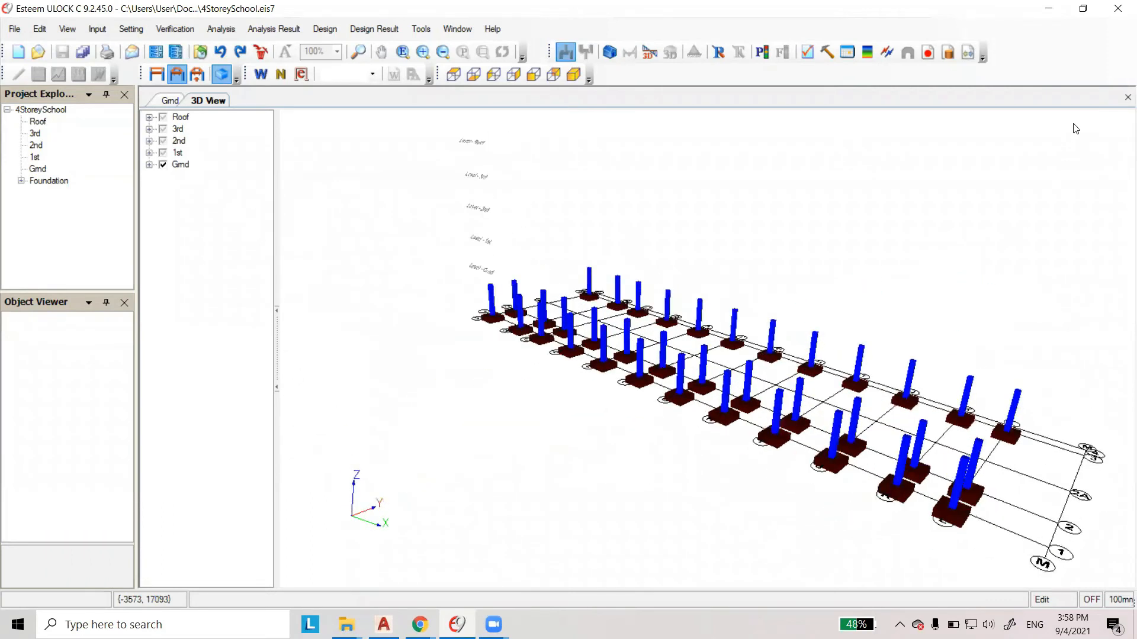
{"action": "left_click", "coordinate": [1121, 100]}
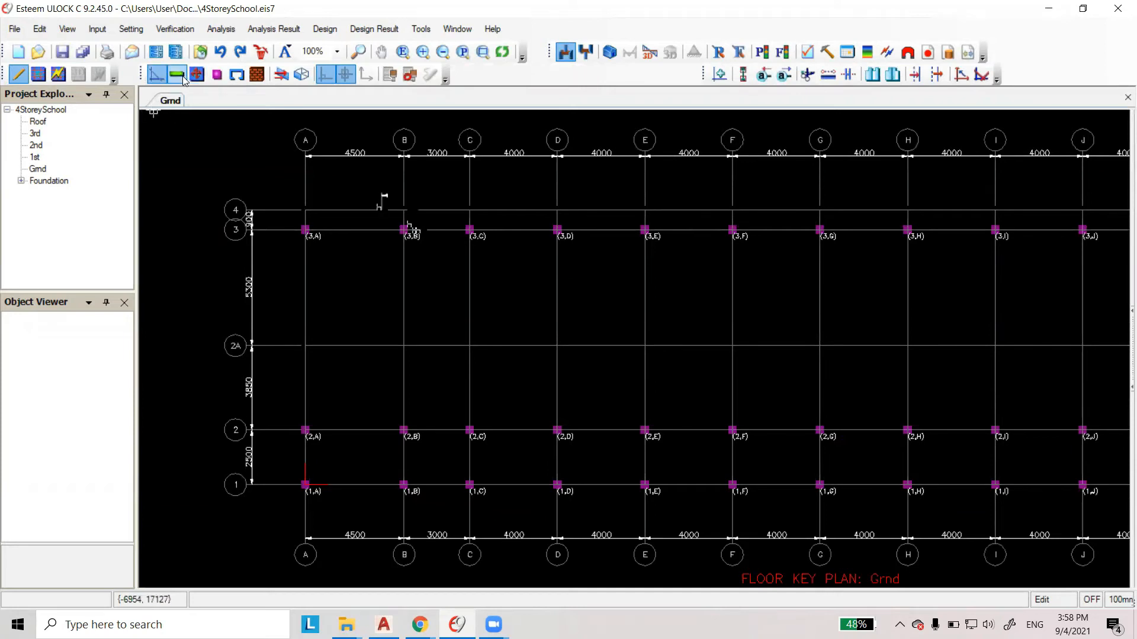
Start adding straight beams on the ground floor, flagged as ground beams, with width 250 mm and depth 650 mm.
{"action": "scroll", "coordinate": [327, 481], "scroll_direction": "up", "scroll_amount": 1}
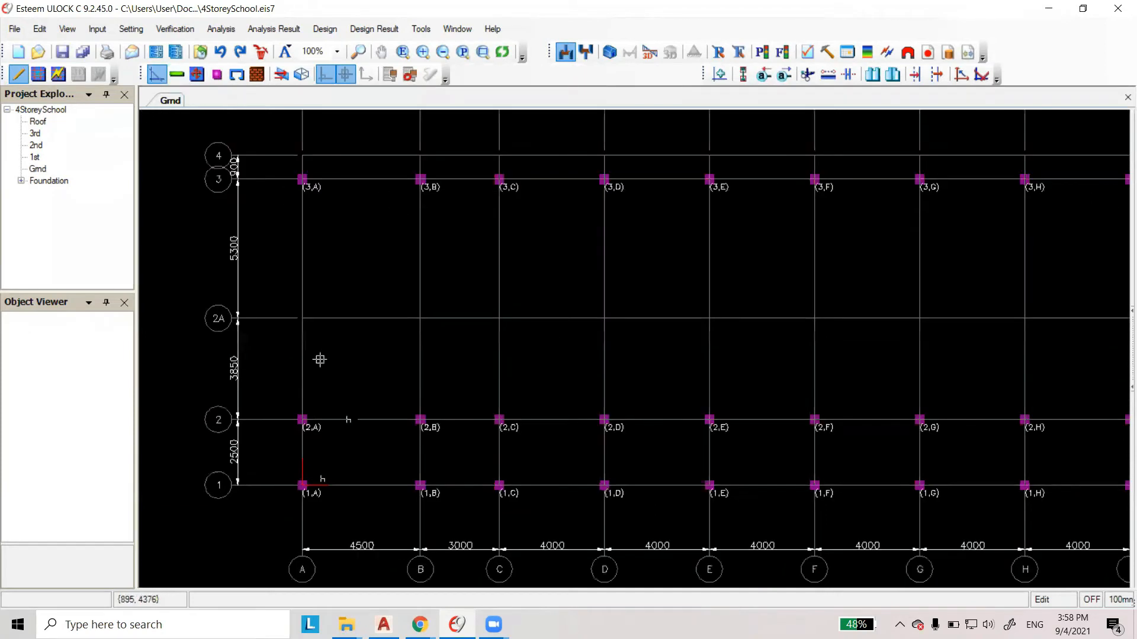
{"action": "left_click", "coordinate": [176, 74]}
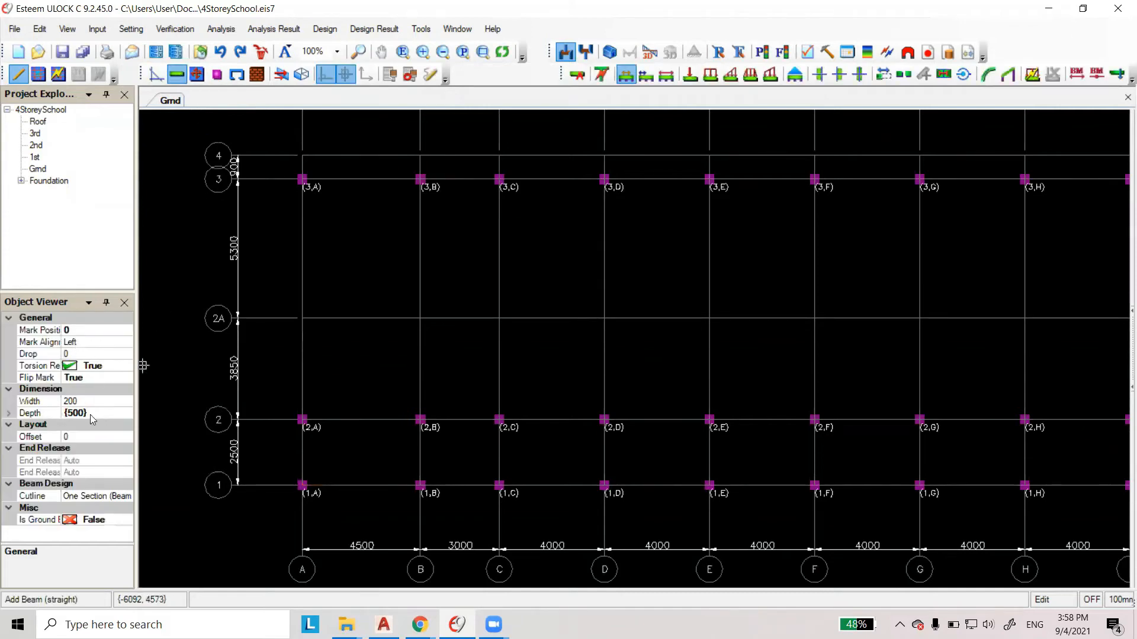
{"action": "left_click", "coordinate": [70, 522]}
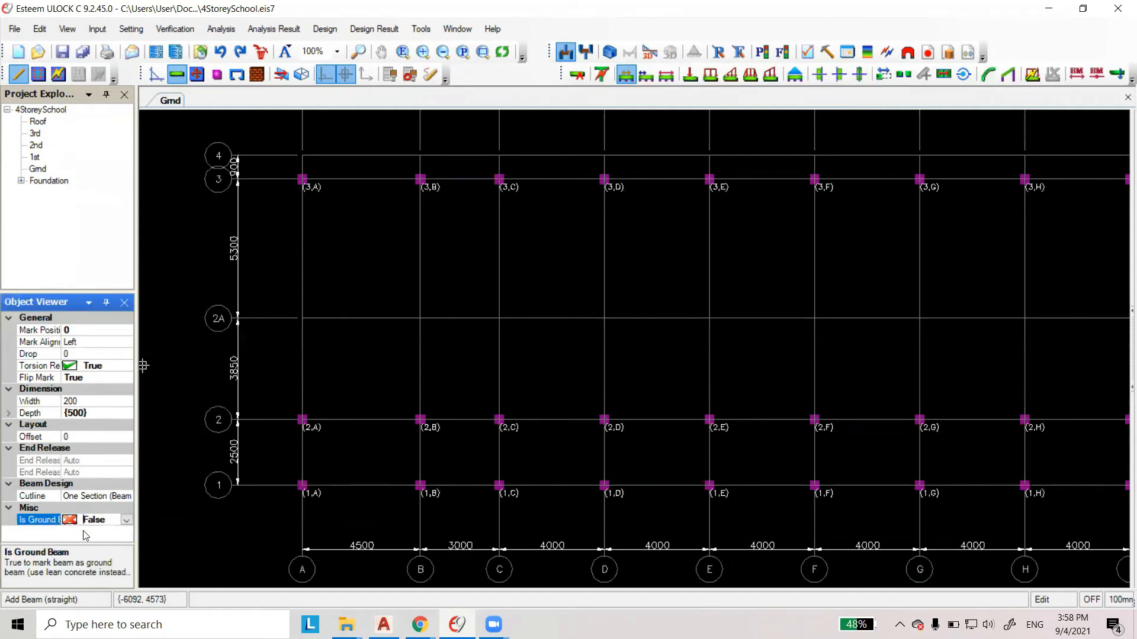
{"action": "left_click", "coordinate": [126, 520]}
{"action": "left_click", "coordinate": [93, 535]}
{"action": "left_click", "coordinate": [106, 402]}
{"action": "double_click", "coordinate": [69, 401]}
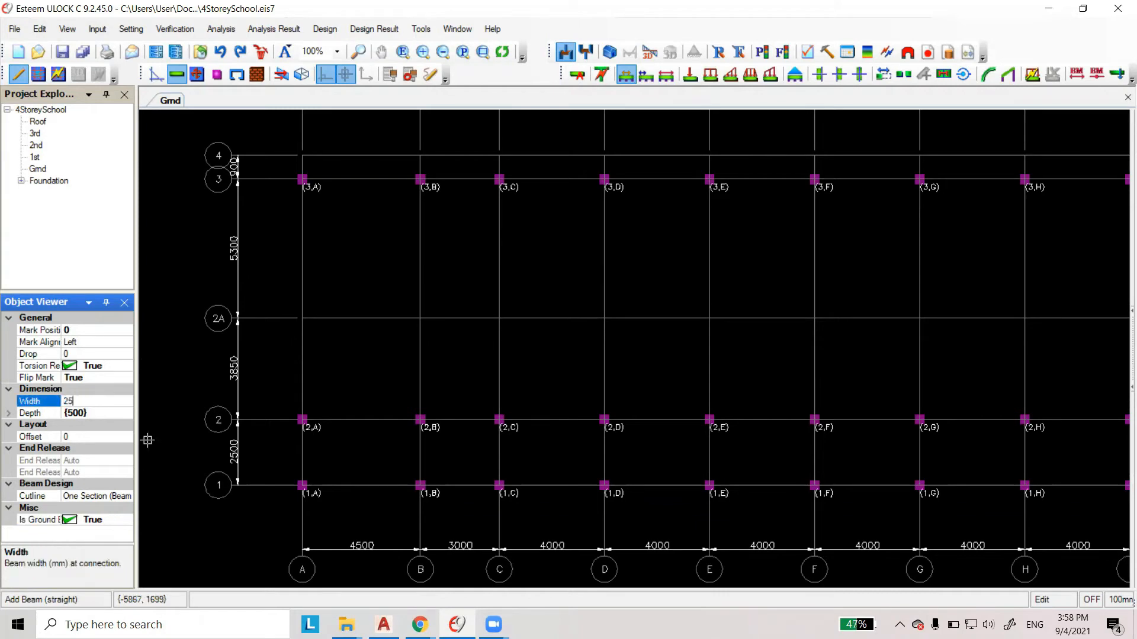
{"action": "left_click", "coordinate": [94, 412]}
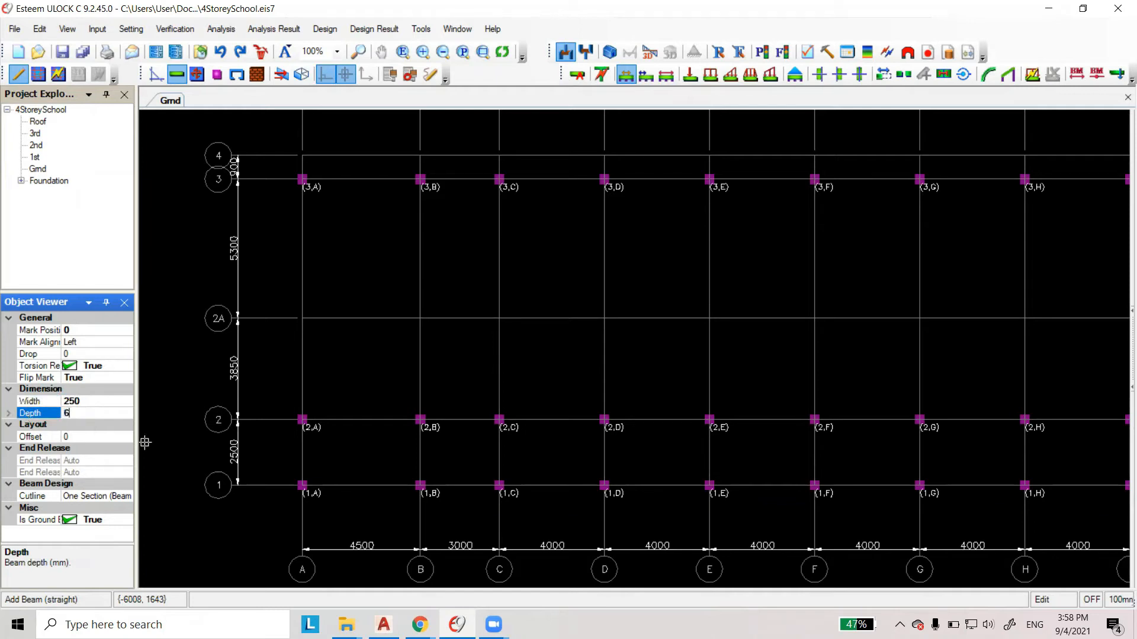
{"action": "left_click", "coordinate": [118, 402]}
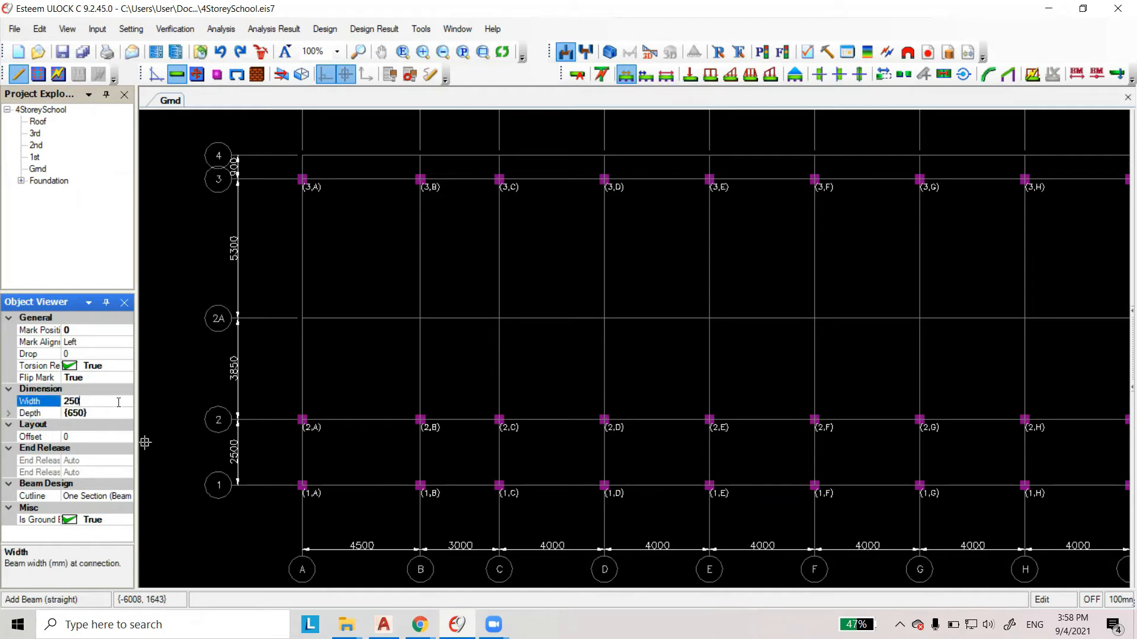
Place the 250 x 650 mm ground beams along grids A and B, each spanning from grid 3 to grid 2.
{"action": "left_click", "coordinate": [303, 181]}
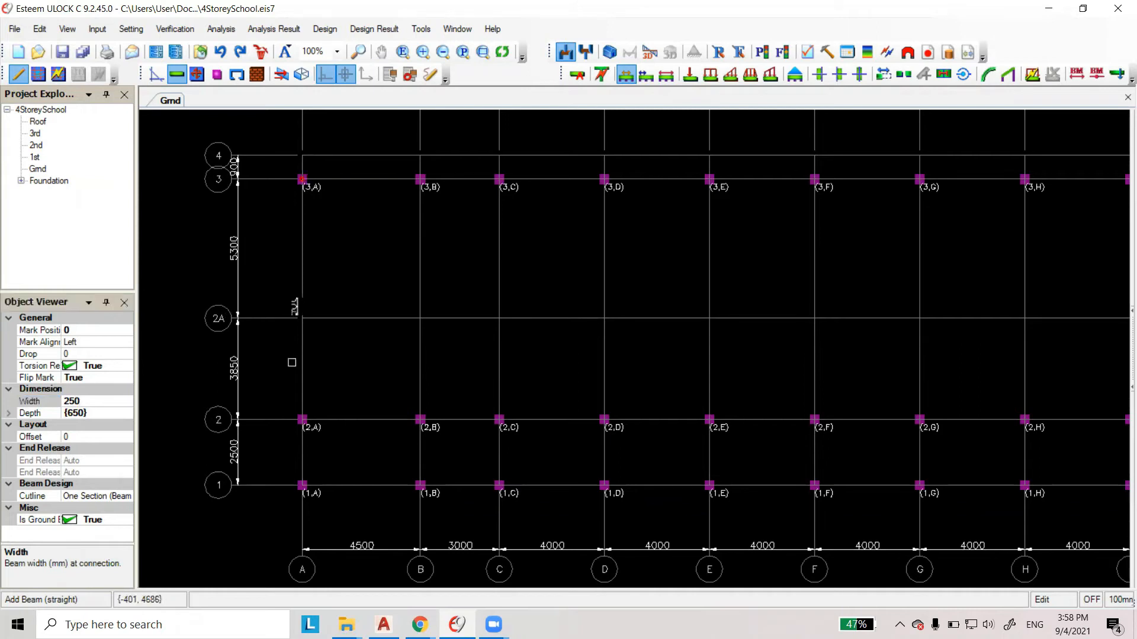
{"action": "left_click", "coordinate": [305, 419]}
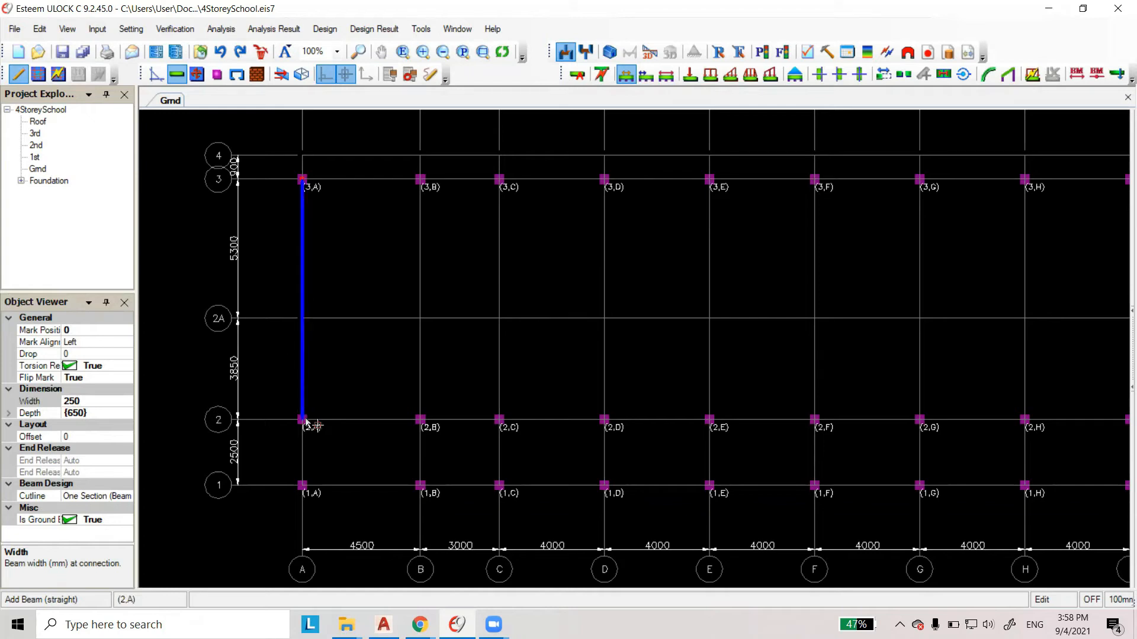
{"action": "right_click", "coordinate": [306, 423]}
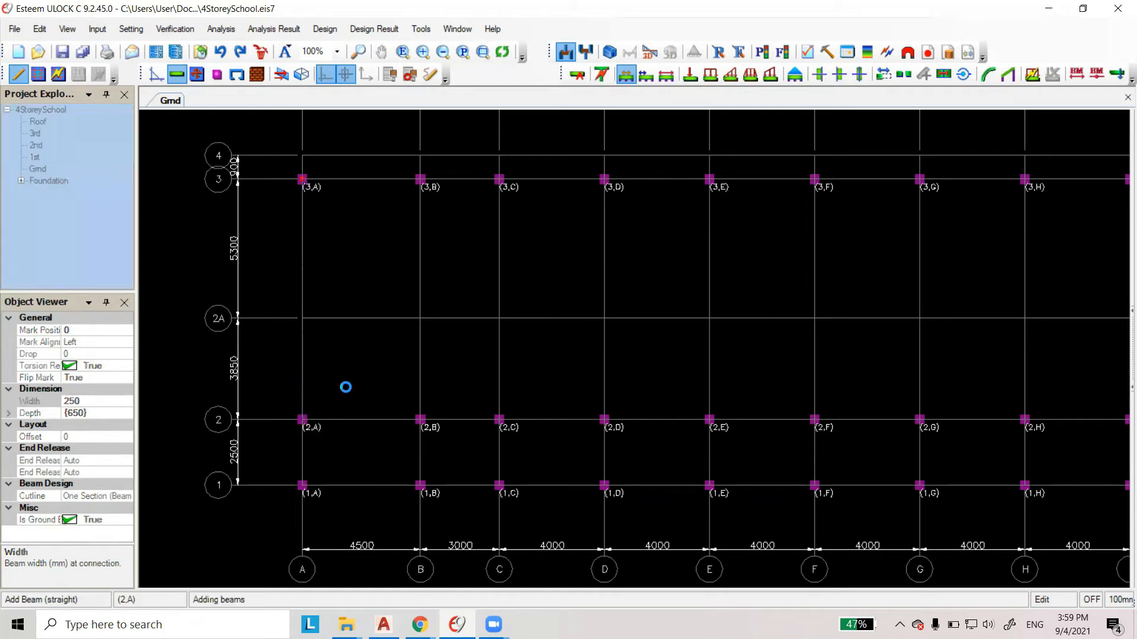
{"action": "scroll", "coordinate": [284, 311], "scroll_direction": "up", "scroll_amount": 2}
{"action": "scroll", "coordinate": [332, 310], "scroll_direction": "up", "scroll_amount": 1}
{"action": "scroll", "coordinate": [450, 218], "scroll_direction": "down", "scroll_amount": 3}
{"action": "left_click", "coordinate": [453, 211]}
{"action": "right_click", "coordinate": [455, 449]}
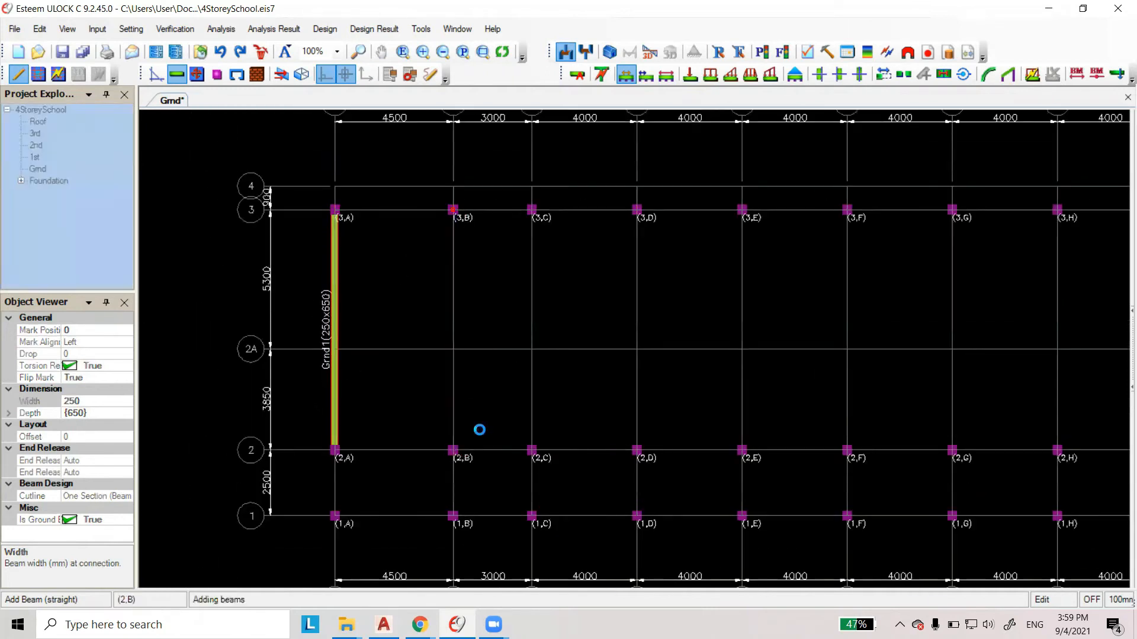
Switch to the AutoCAD key plan to examine the beams and level drop between grids 2 and 1, then return to Esteem.
{"action": "scroll", "coordinate": [347, 425], "scroll_direction": "up", "scroll_amount": 3}
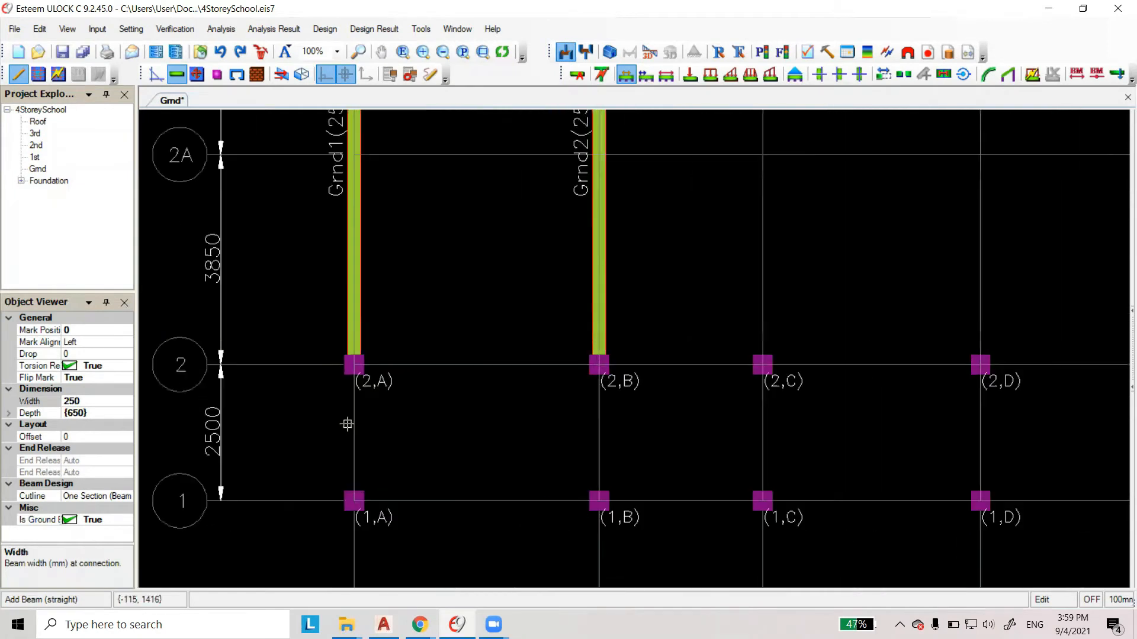
{"action": "left_click", "coordinate": [355, 367]}
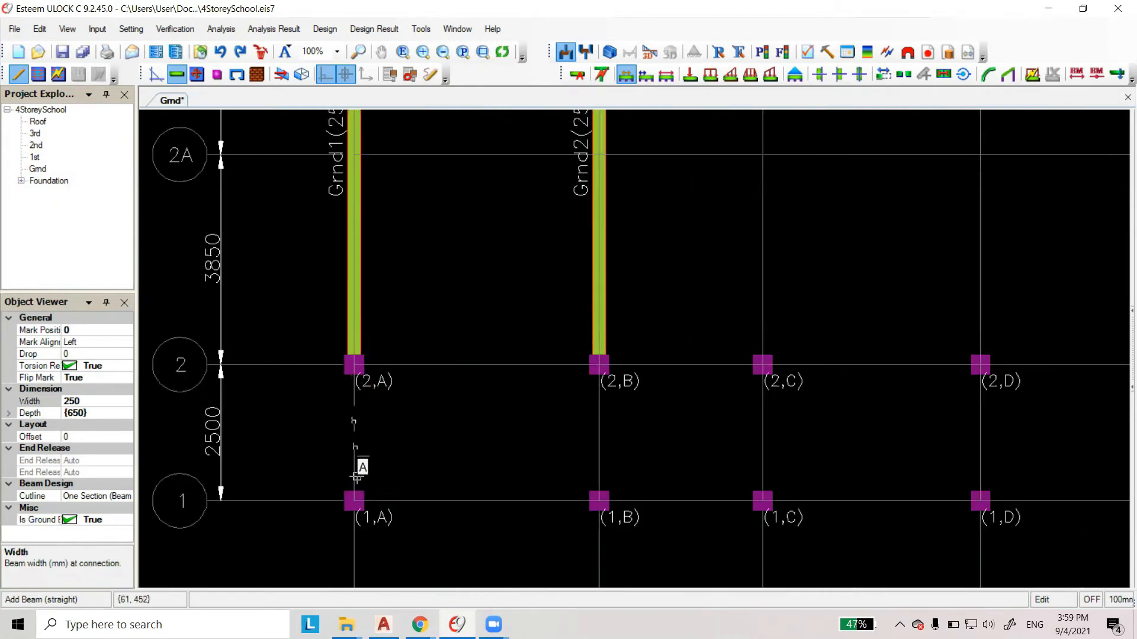
{"action": "scroll", "coordinate": [357, 476], "scroll_direction": "down", "scroll_amount": 1}
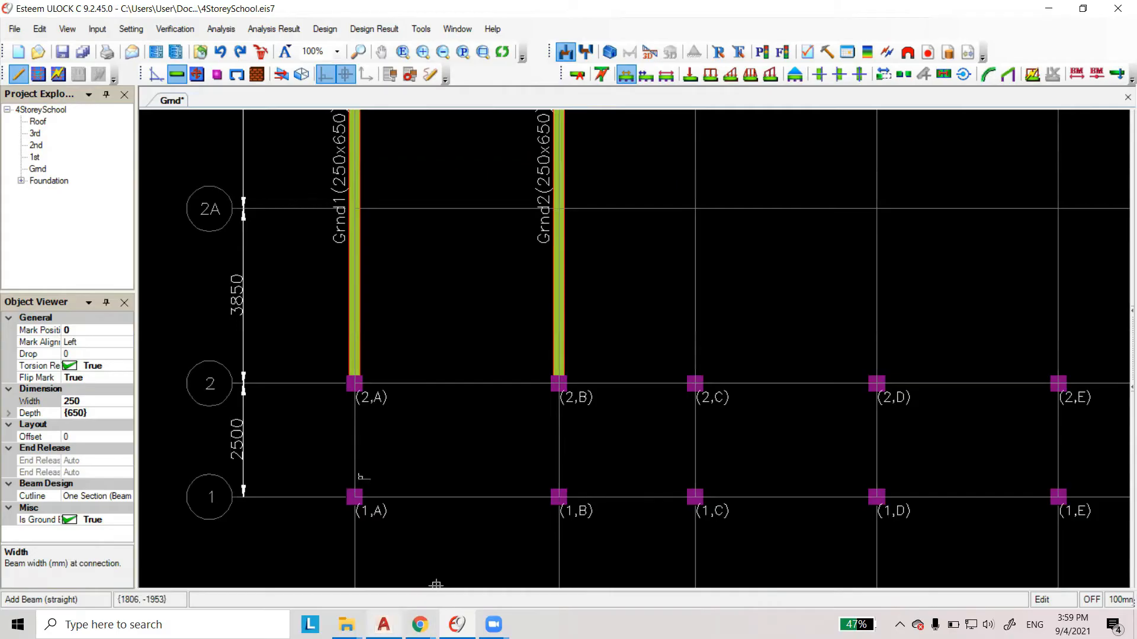
{"action": "left_click", "coordinate": [384, 625]}
{"action": "scroll", "coordinate": [453, 385], "scroll_direction": "up", "scroll_amount": 2}
{"action": "scroll", "coordinate": [439, 397], "scroll_direction": "up", "scroll_amount": 4}
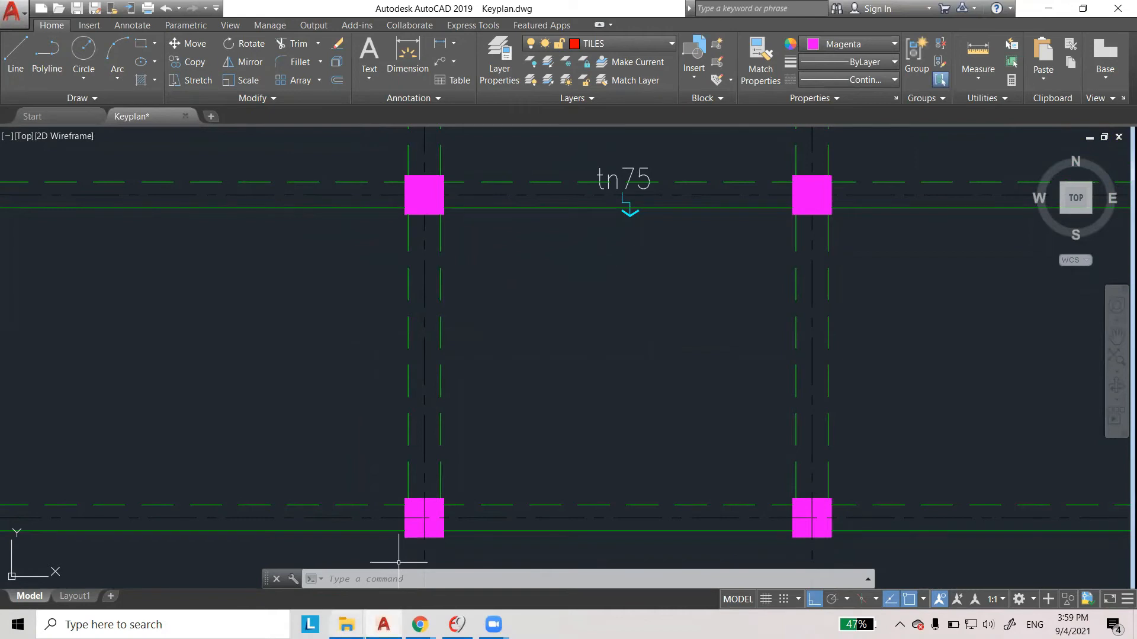
{"action": "left_click", "coordinate": [457, 624]}
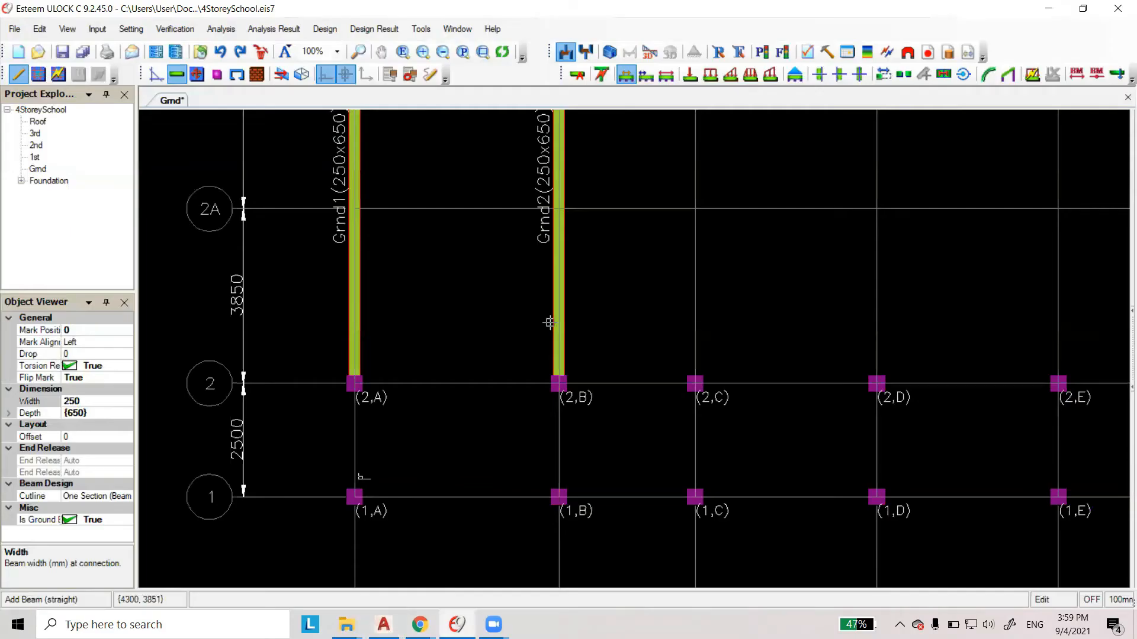
Place 250 x 650 mm ground beams from grid 3 to grid 2 along grids C, D, E and F.
{"action": "scroll", "coordinate": [450, 517], "scroll_direction": "down", "scroll_amount": 2}
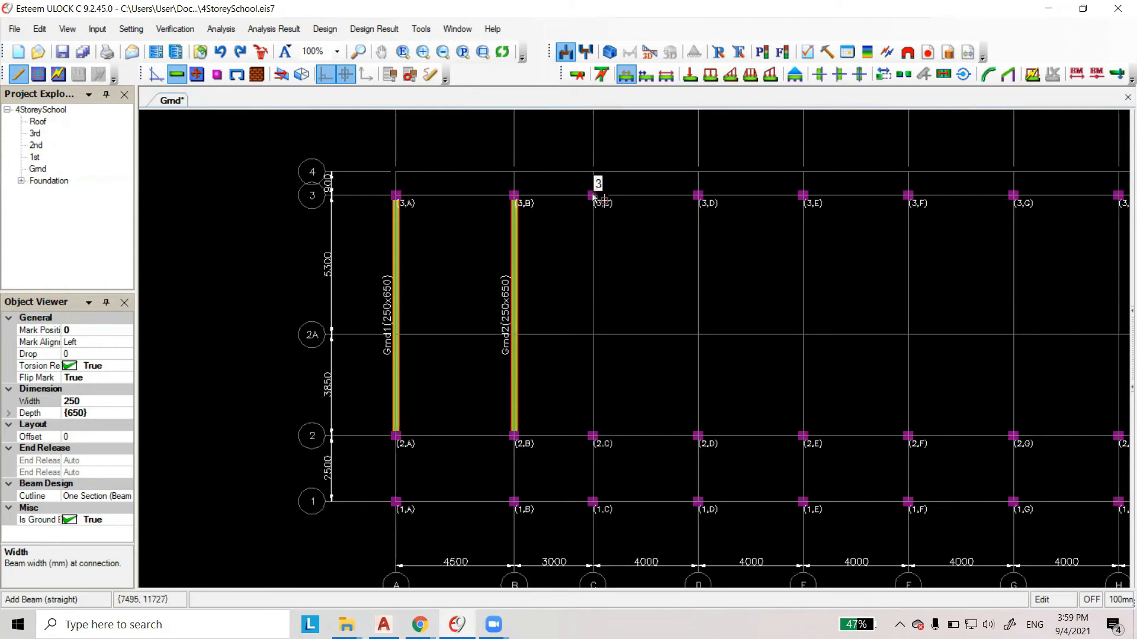
{"action": "left_click", "coordinate": [593, 437]}
{"action": "left_click", "coordinate": [699, 436]}
{"action": "left_click", "coordinate": [803, 195]}
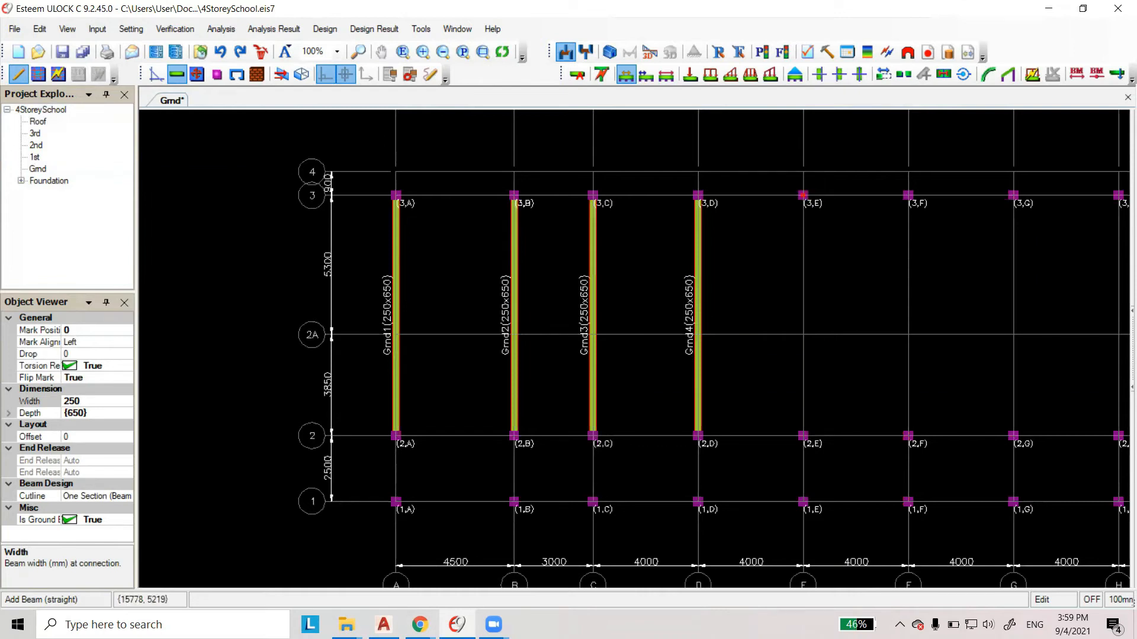
{"action": "left_click", "coordinate": [803, 437]}
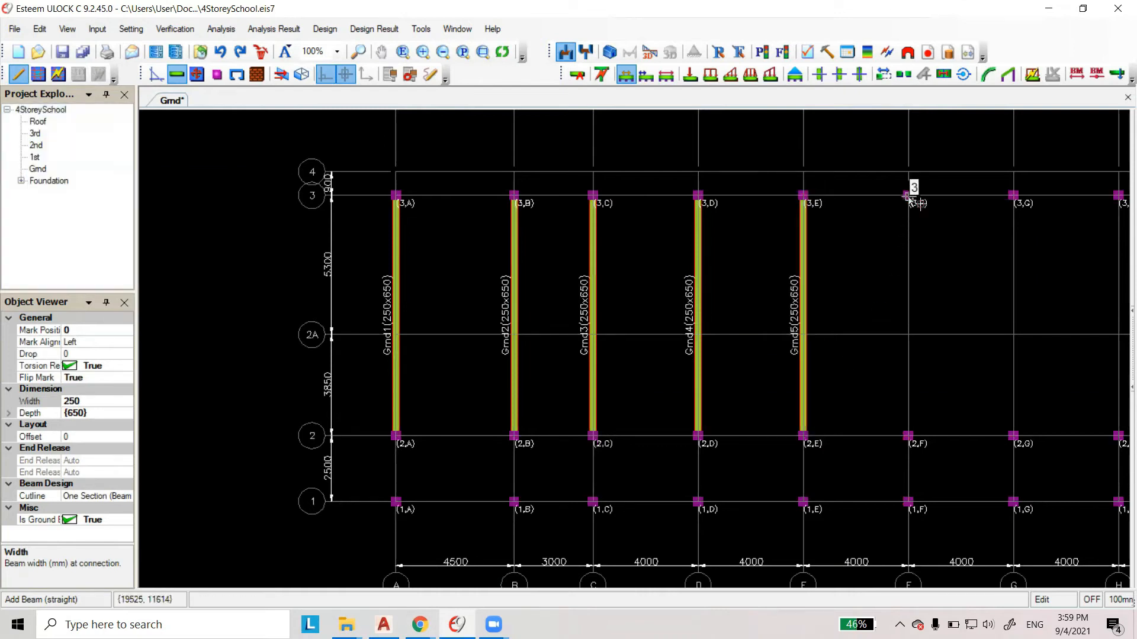
{"action": "left_click", "coordinate": [908, 437]}
Place 250 x 650 mm ground beams from grid 3 to grid 2 along grids G, H and I.
{"action": "scroll", "coordinate": [655, 388], "scroll_direction": "down", "scroll_amount": 2}
{"action": "scroll", "coordinate": [823, 353], "scroll_direction": "up", "scroll_amount": 1}
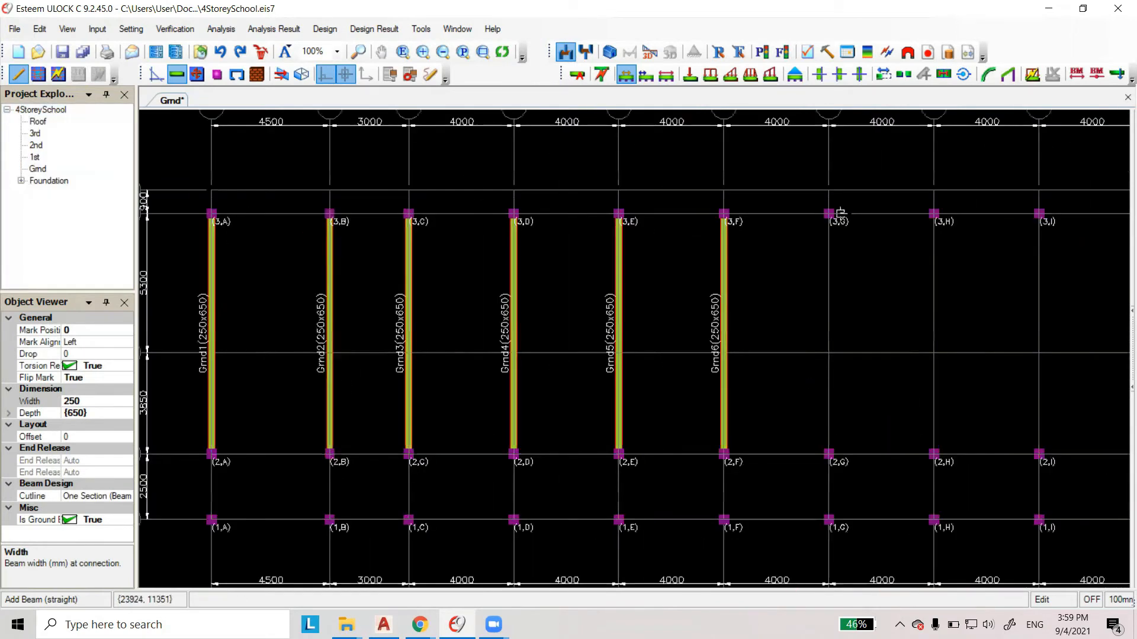
{"action": "left_click", "coordinate": [830, 456]}
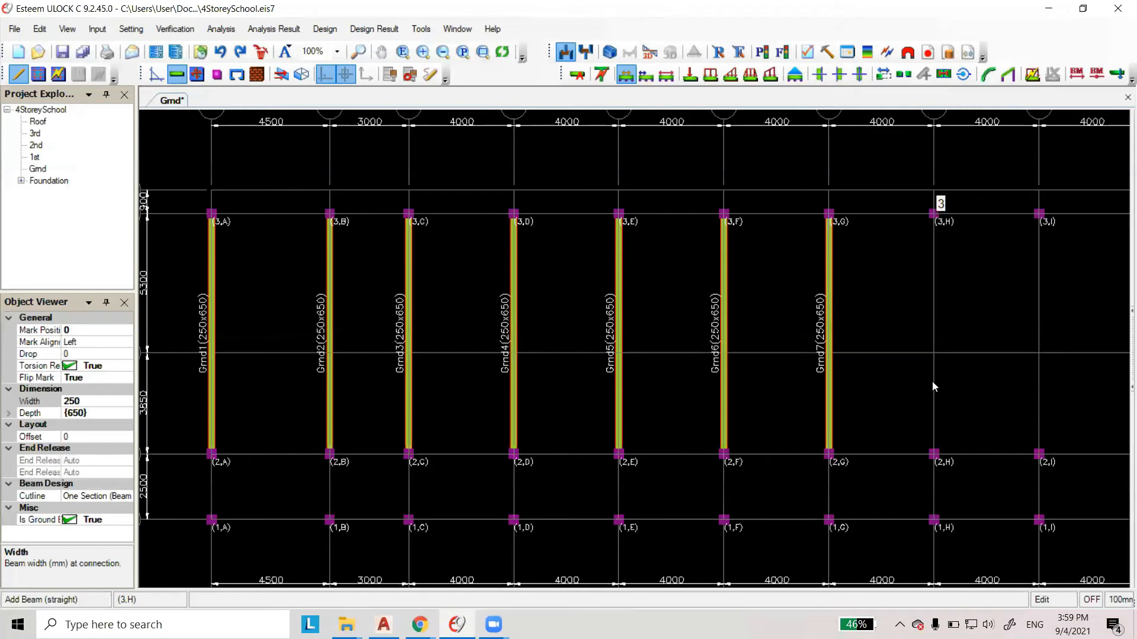
{"action": "left_click", "coordinate": [935, 455]}
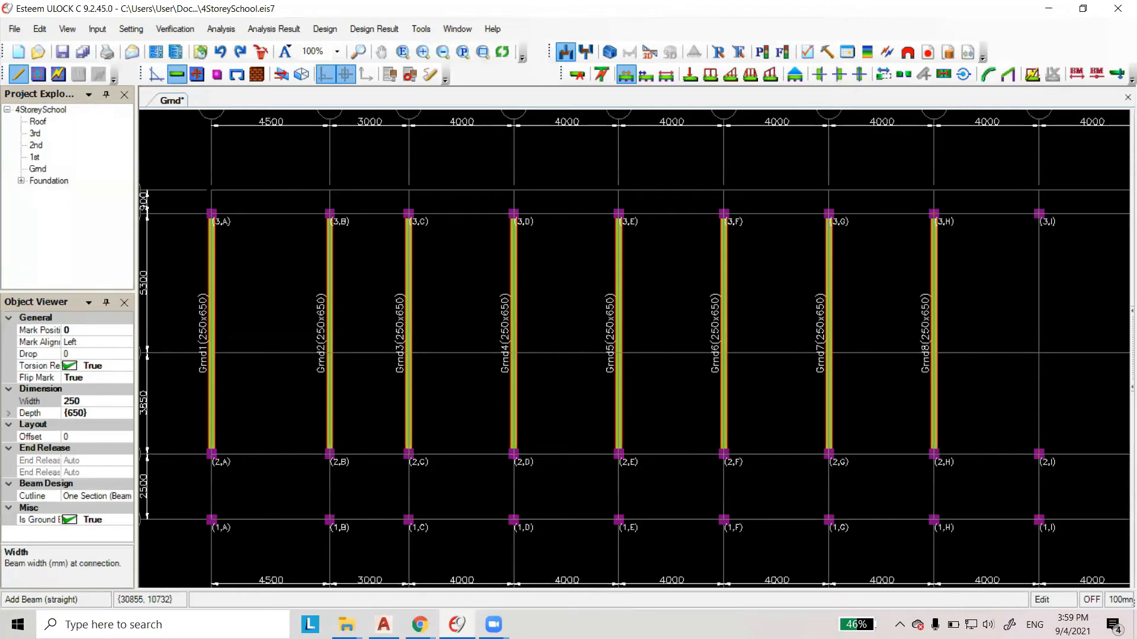
{"action": "left_click", "coordinate": [1040, 451]}
Place 250 x 650 mm ground beams from grid 3 to grid 2 along grids J, K and L.
{"action": "scroll", "coordinate": [515, 386], "scroll_direction": "down", "scroll_amount": 2}
{"action": "scroll", "coordinate": [952, 302], "scroll_direction": "up", "scroll_amount": 2}
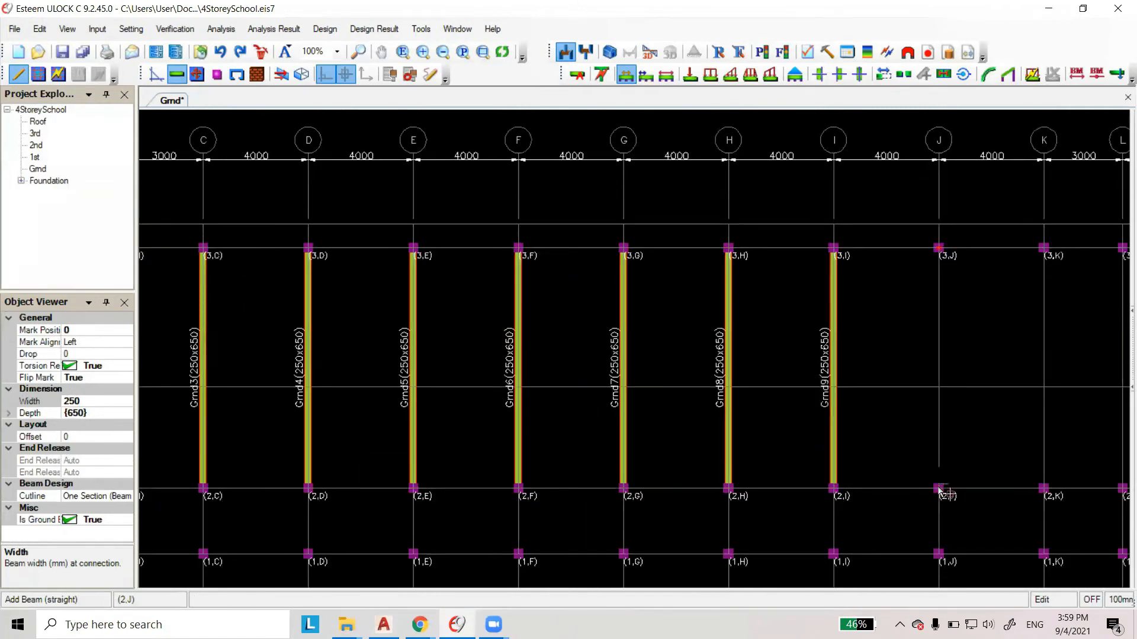
{"action": "left_click", "coordinate": [941, 489]}
{"action": "scroll", "coordinate": [928, 385], "scroll_direction": "down", "scroll_amount": 1}
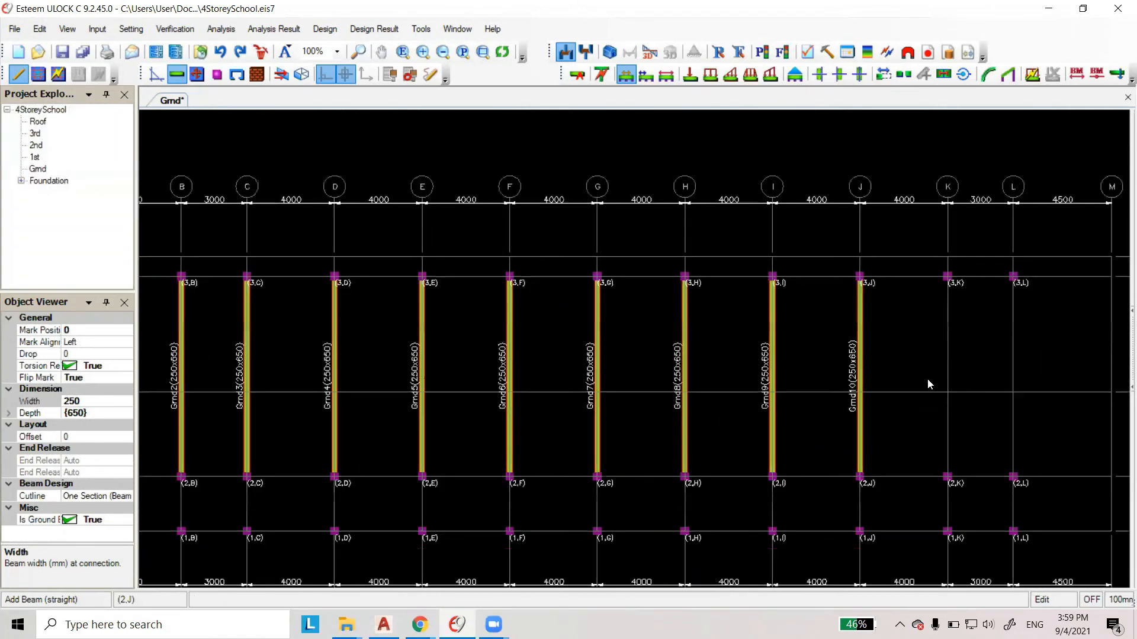
{"action": "left_click", "coordinate": [951, 280]}
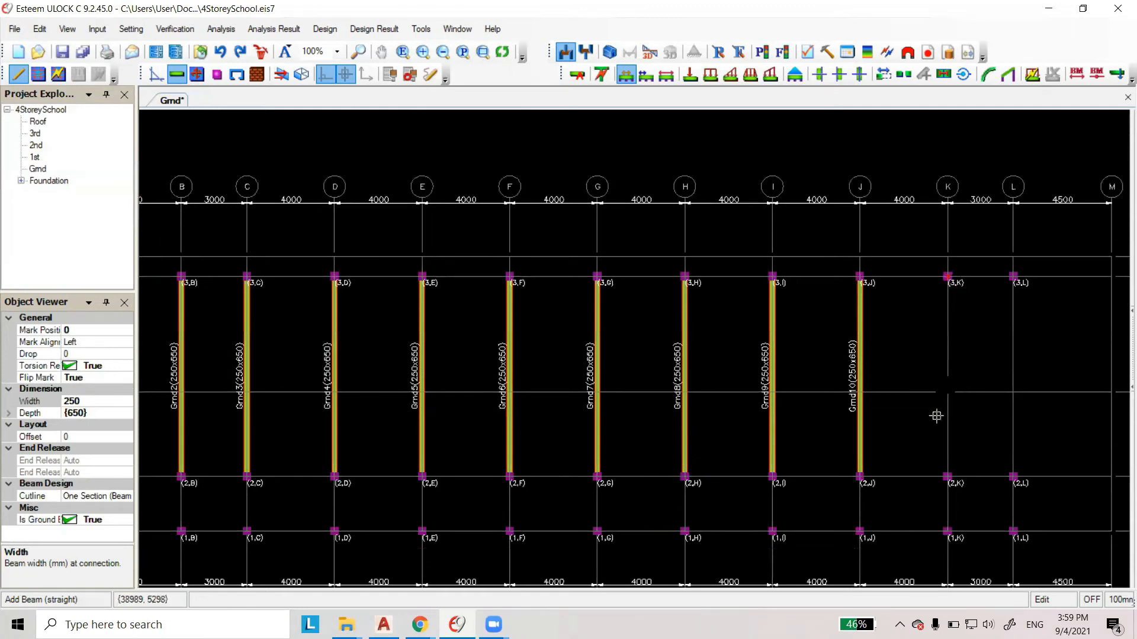
{"action": "left_click", "coordinate": [948, 476]}
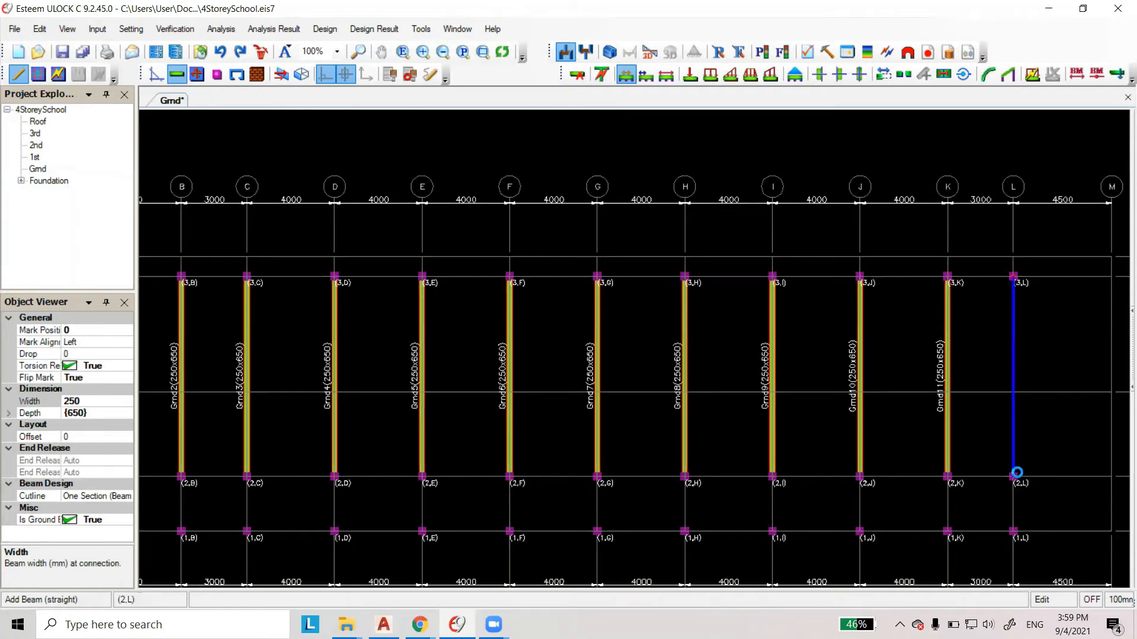
{"action": "left_click", "coordinate": [1015, 476]}
{"action": "scroll", "coordinate": [918, 365], "scroll_direction": "up", "scroll_amount": 2}
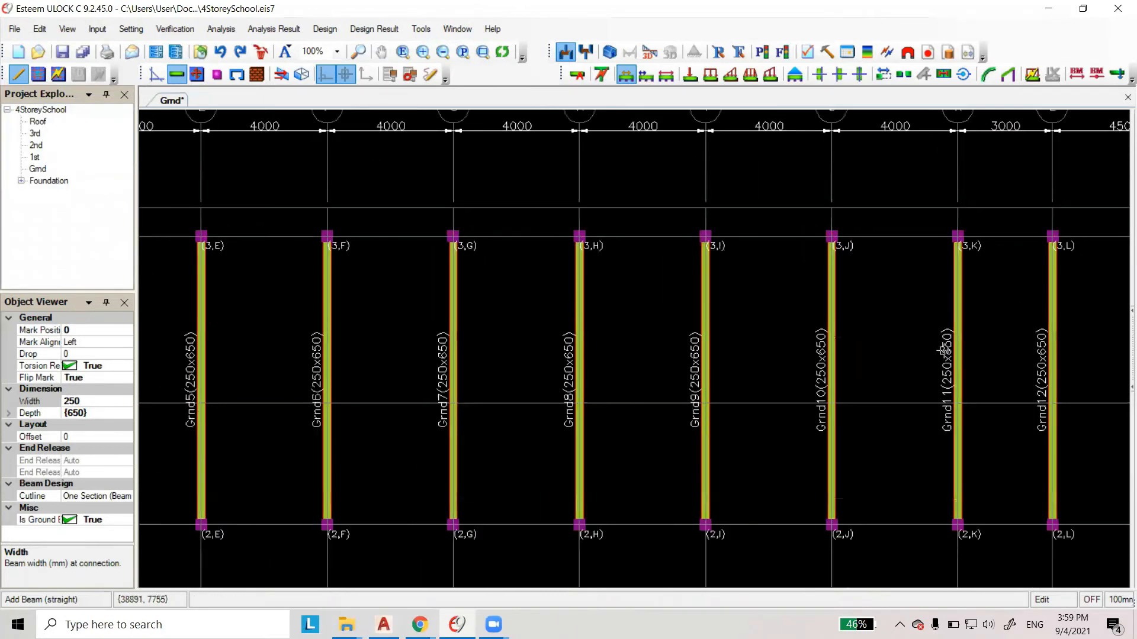
Recheck the dropped bay between grids 2 and 1 on the AutoCAD key plan, then go back to the Esteem floor plan.
{"action": "scroll", "coordinate": [944, 351], "scroll_direction": "down", "scroll_amount": 5}
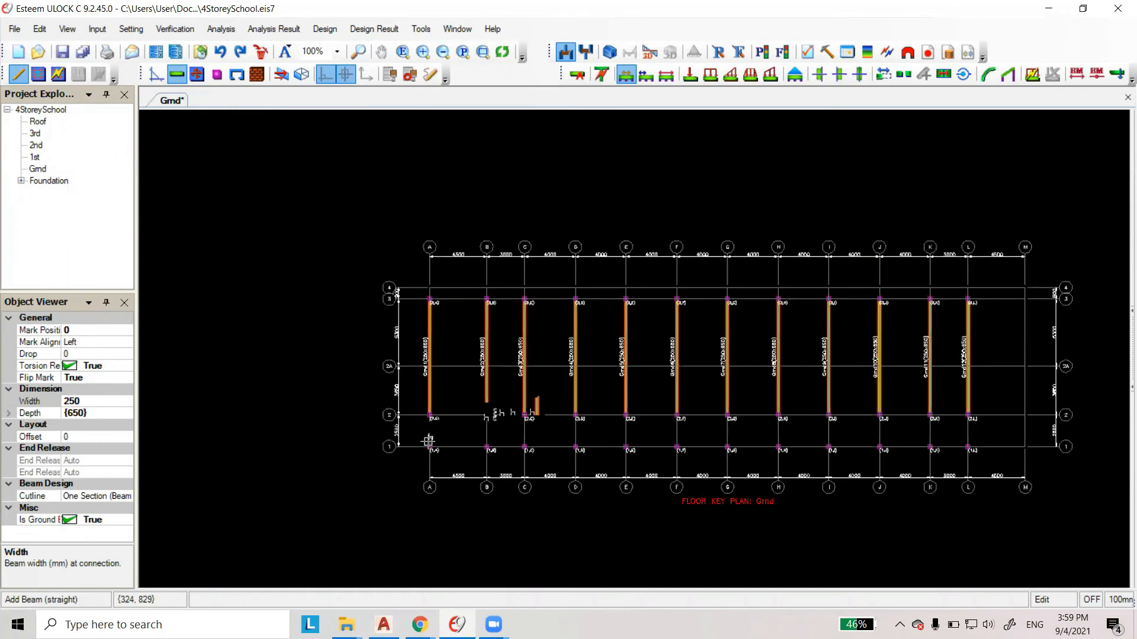
{"action": "scroll", "coordinate": [428, 441], "scroll_direction": "up", "scroll_amount": 7}
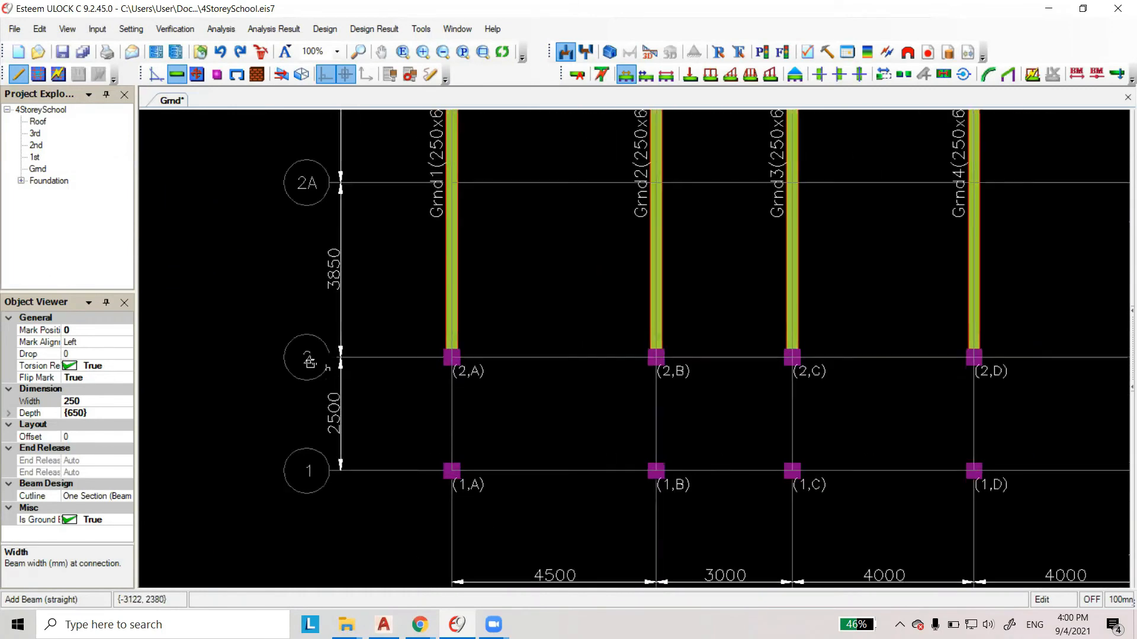
{"action": "scroll", "coordinate": [425, 468], "scroll_direction": "down", "scroll_amount": 1}
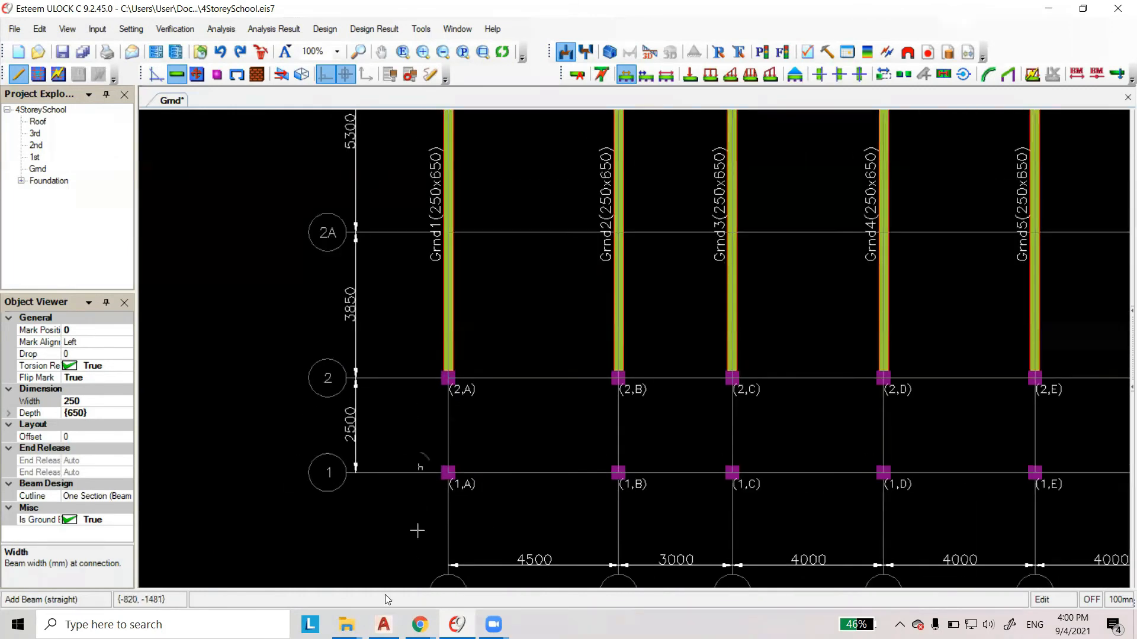
{"action": "left_click", "coordinate": [383, 624]}
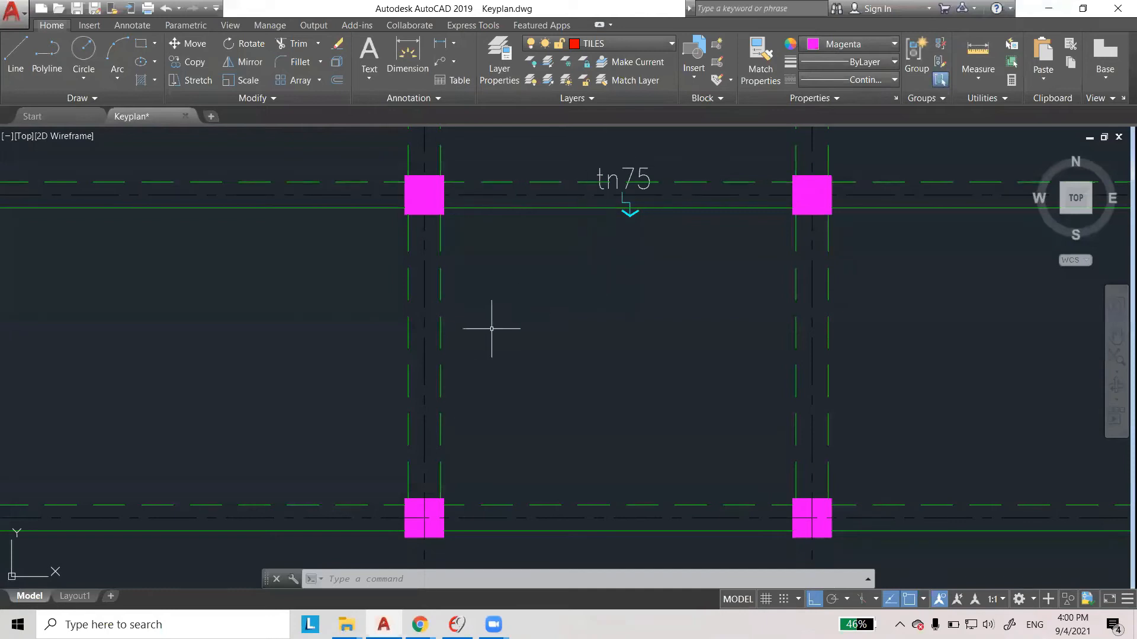
{"action": "left_click", "coordinate": [456, 625]}
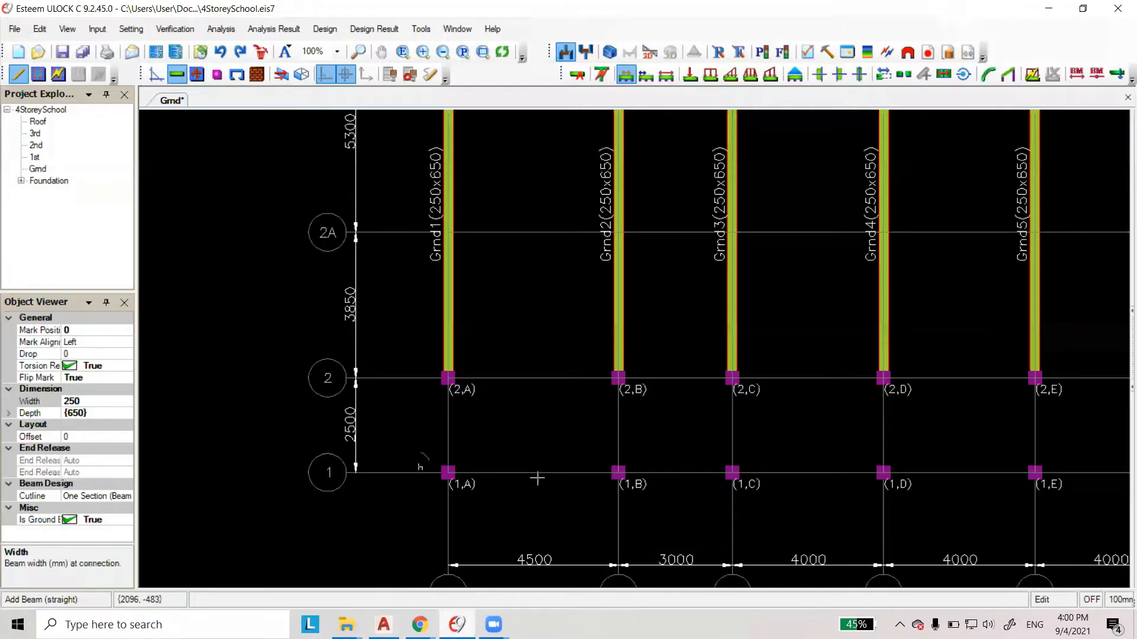
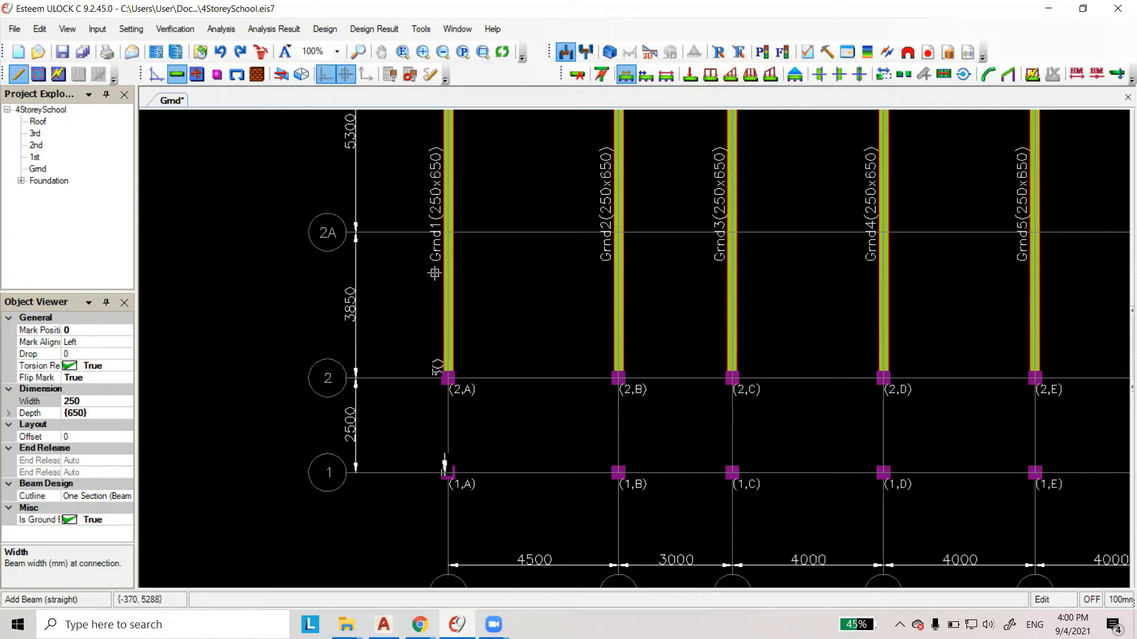
Set the new beam's depth to 575 mm and its drop to 75 mm for the bay between grids 2 and 1.
{"action": "left_click", "coordinate": [78, 413]}
{"action": "left_click", "coordinate": [39, 414]}
{"action": "type", "text": "575"}
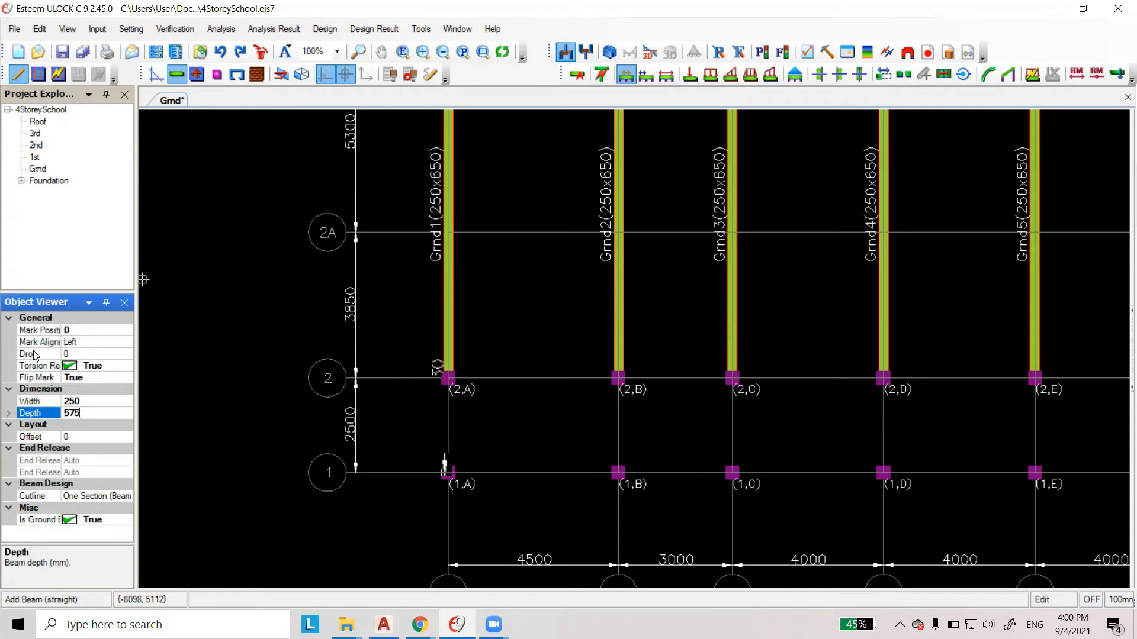
{"action": "left_click", "coordinate": [73, 351]}
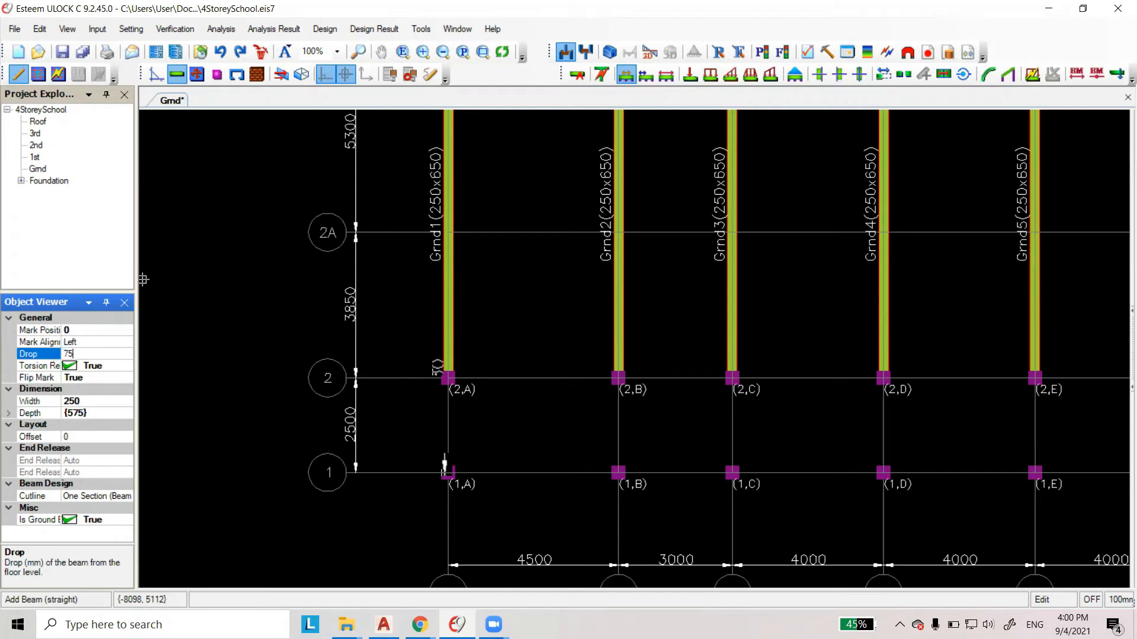
{"action": "scroll", "coordinate": [446, 406], "scroll_direction": "up", "scroll_amount": 2}
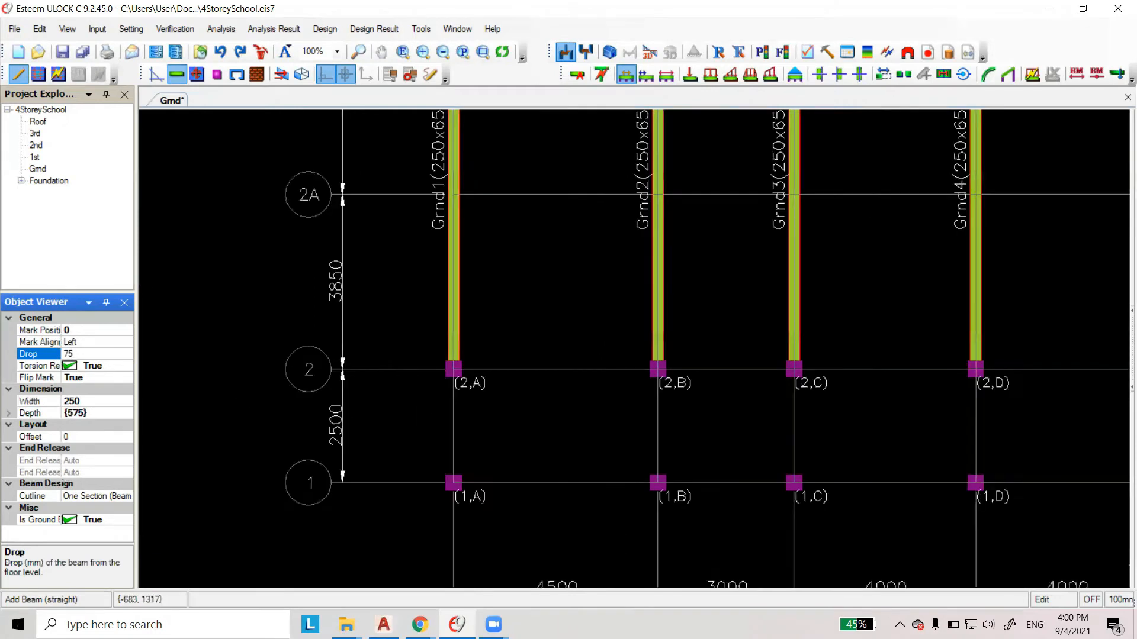
Place a 250 x 575 mm ground beam with 75 mm drop from grid 2 to grid 1 along grid A and inspect the level step at (2,A).
{"action": "scroll", "coordinate": [459, 426], "scroll_direction": "up", "scroll_amount": 1}
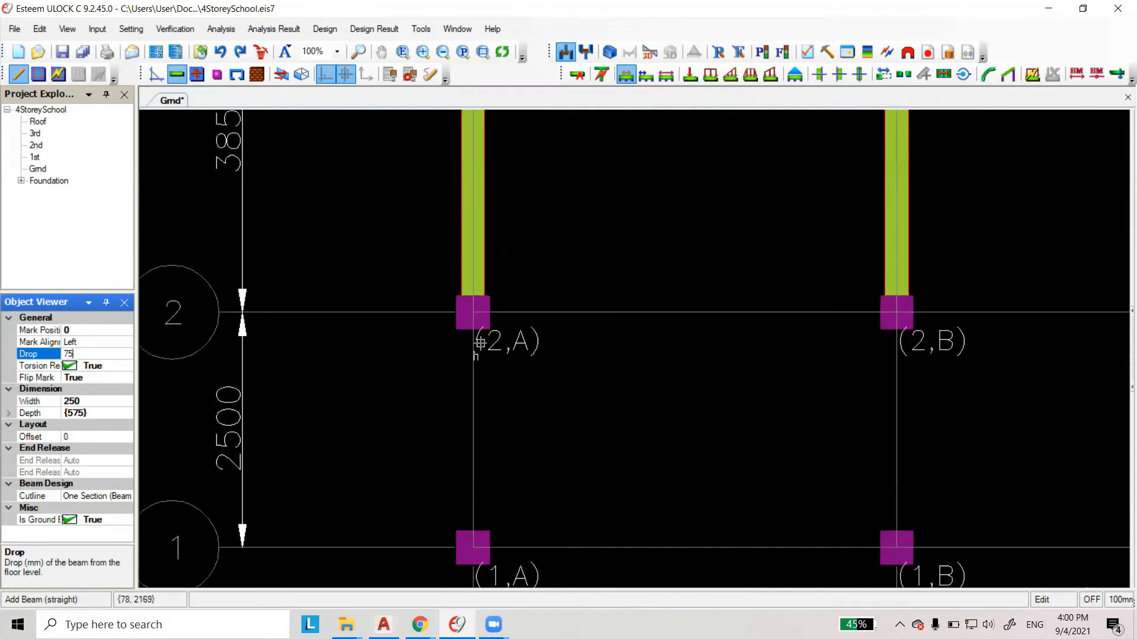
{"action": "left_click", "coordinate": [473, 312]}
{"action": "left_click", "coordinate": [473, 546]}
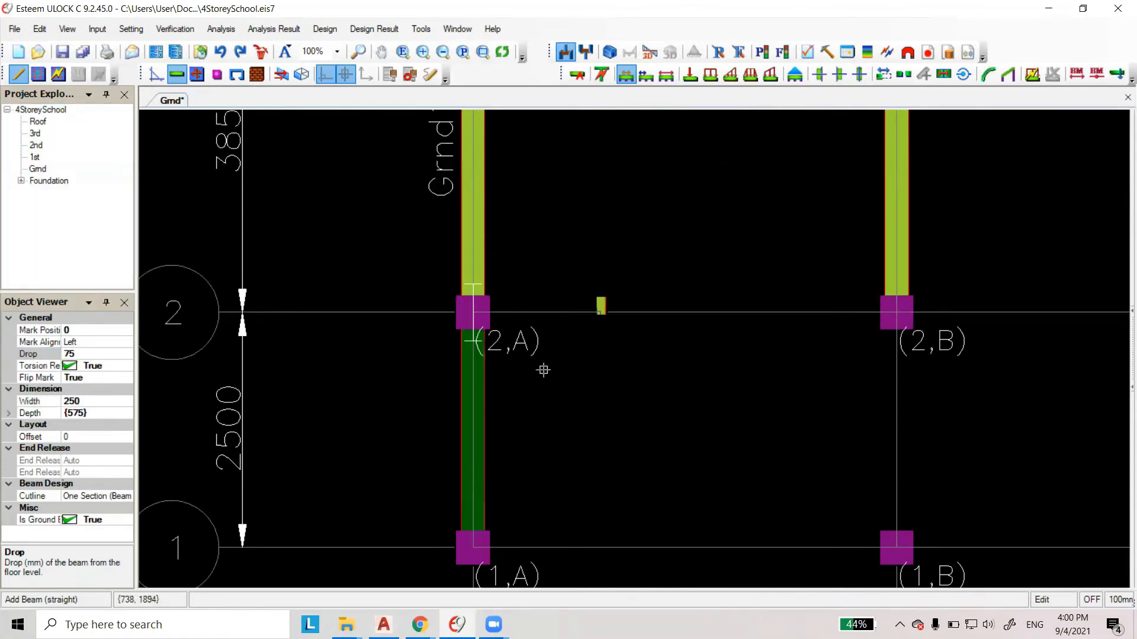
{"action": "scroll", "coordinate": [503, 286], "scroll_direction": "up", "scroll_amount": 3}
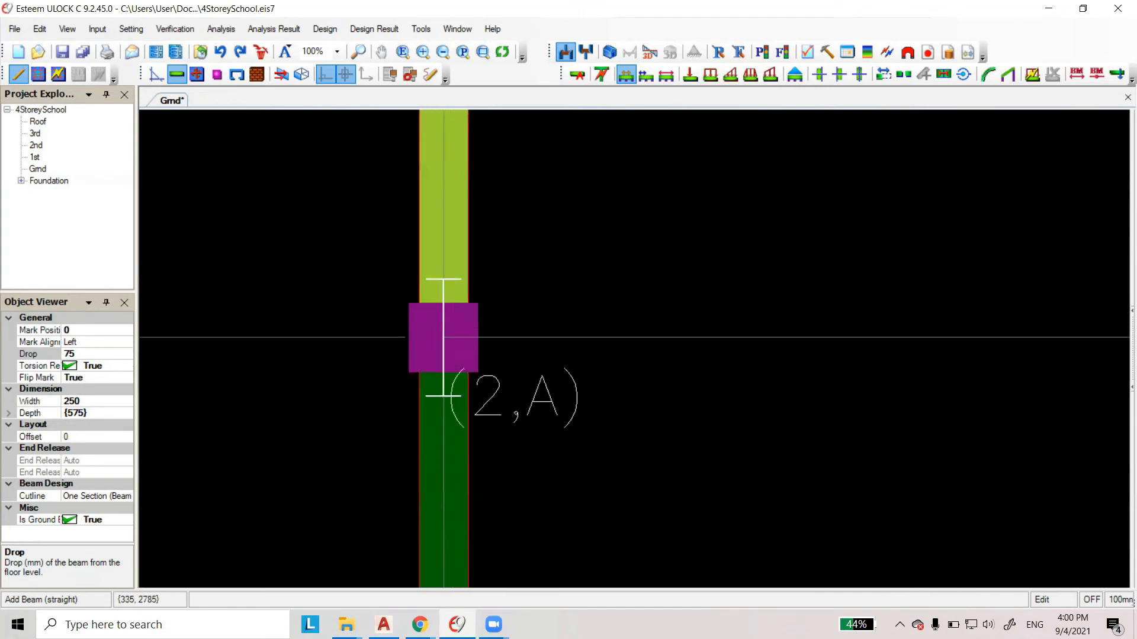
{"action": "left_click", "coordinate": [391, 275]}
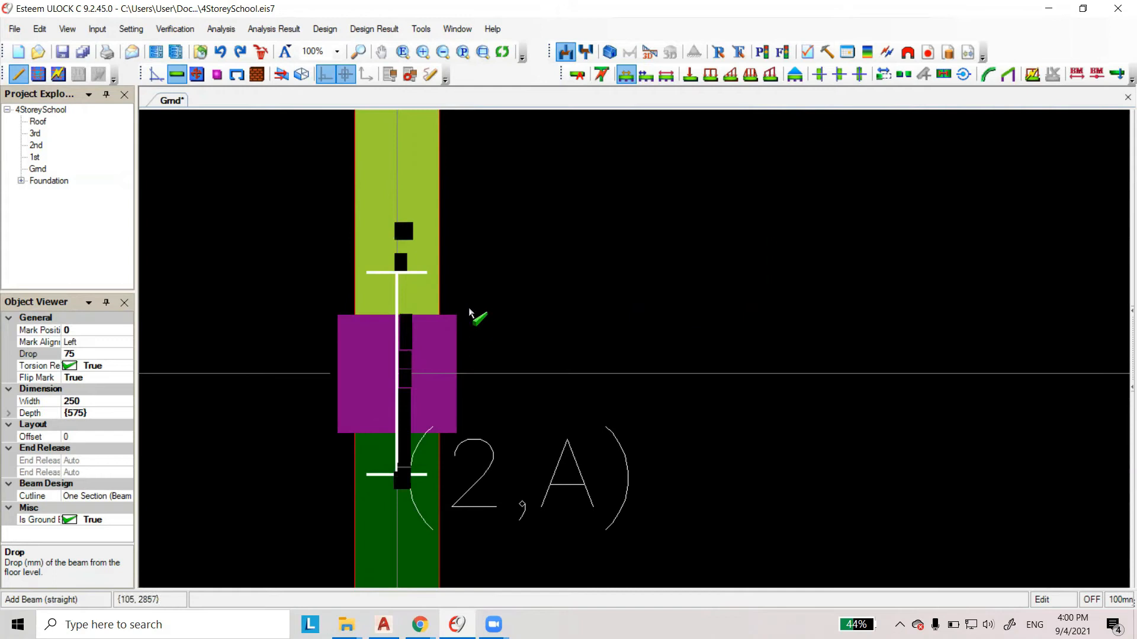
{"action": "scroll", "coordinate": [506, 364], "scroll_direction": "down", "scroll_amount": 4}
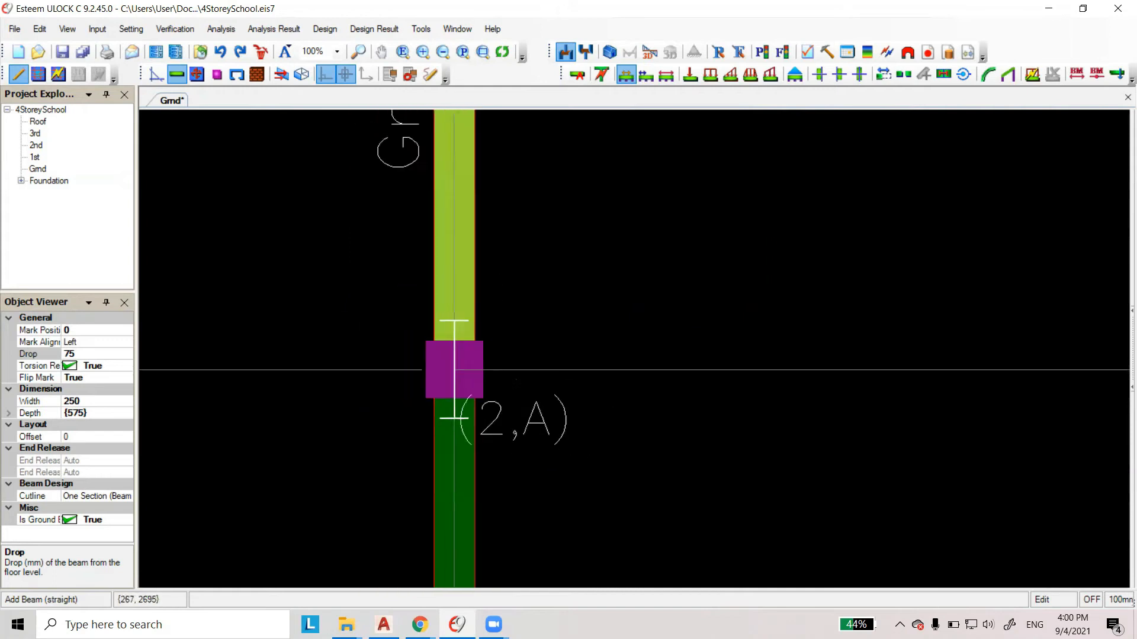
{"action": "scroll", "coordinate": [359, 416], "scroll_direction": "down", "scroll_amount": 2}
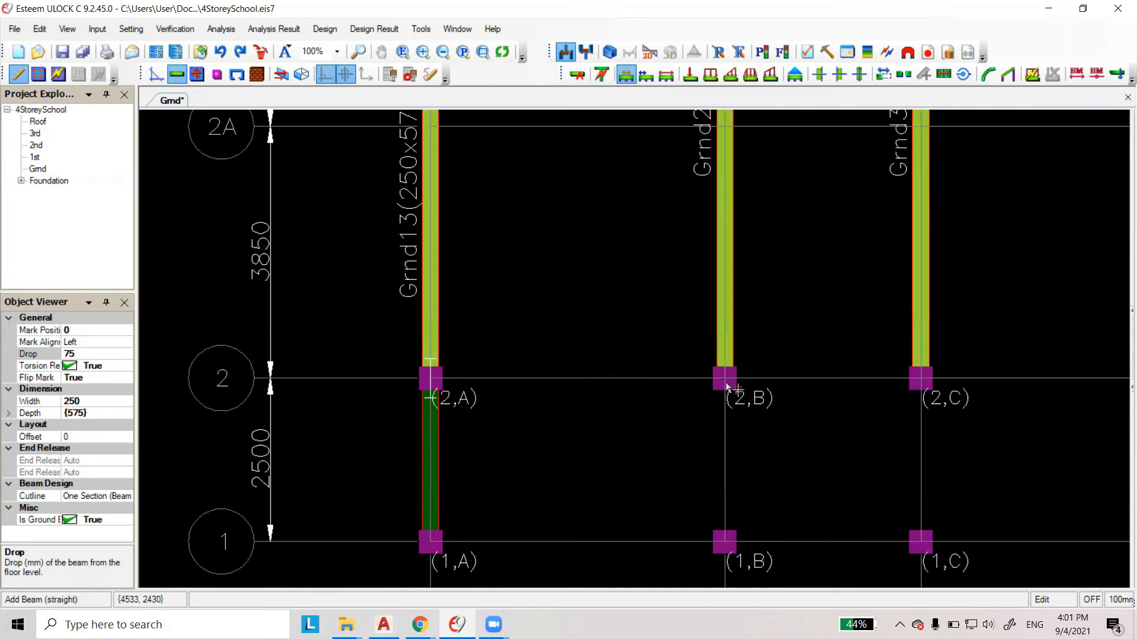
Place 250 x 575 mm ground beams with 75 mm drop between grids 2 and 1 along grids B, C, D, E and F.
{"action": "left_click_drag", "start_coordinate": [728, 373], "coordinate": [726, 544]}
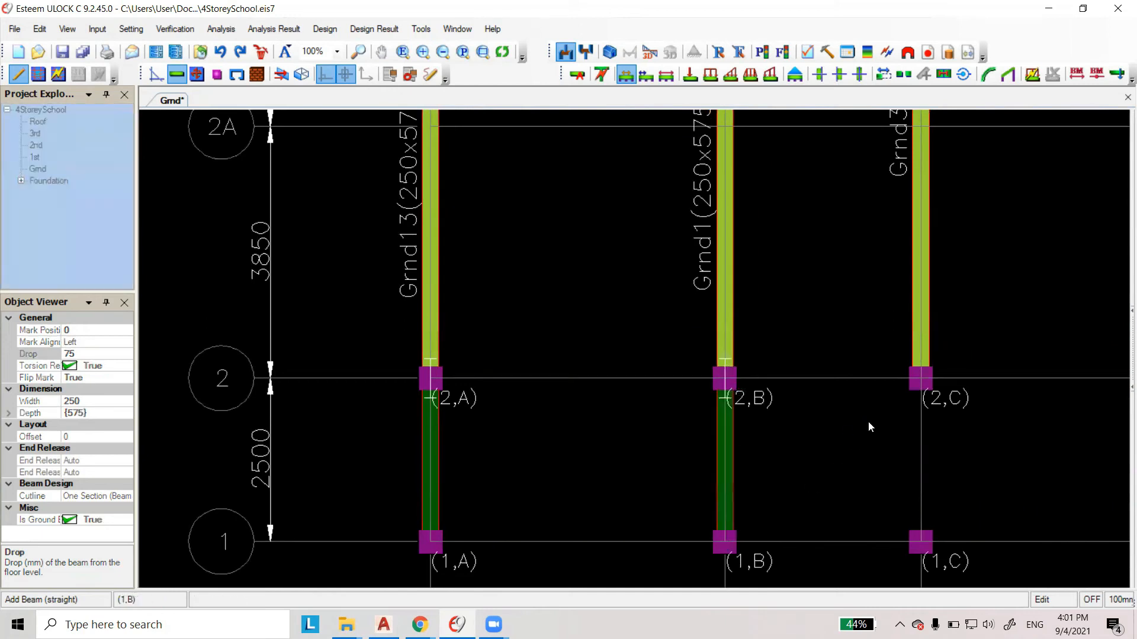
{"action": "left_click", "coordinate": [923, 545]}
{"action": "scroll", "coordinate": [293, 415], "scroll_direction": "down", "scroll_amount": 3}
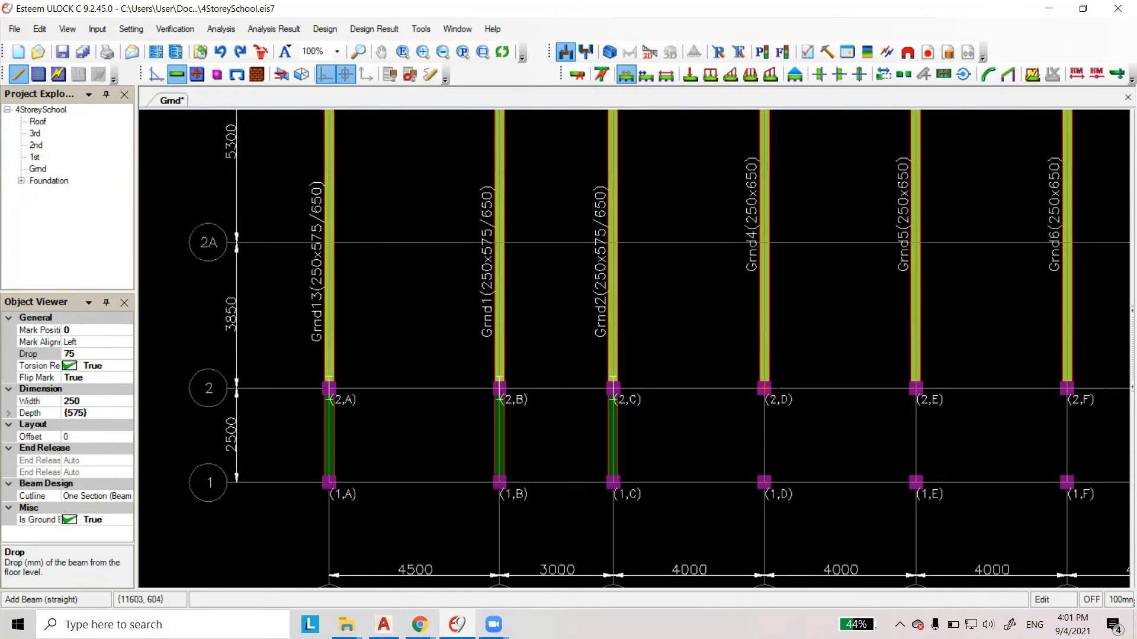
{"action": "left_click", "coordinate": [768, 482]}
{"action": "left_click", "coordinate": [916, 389]}
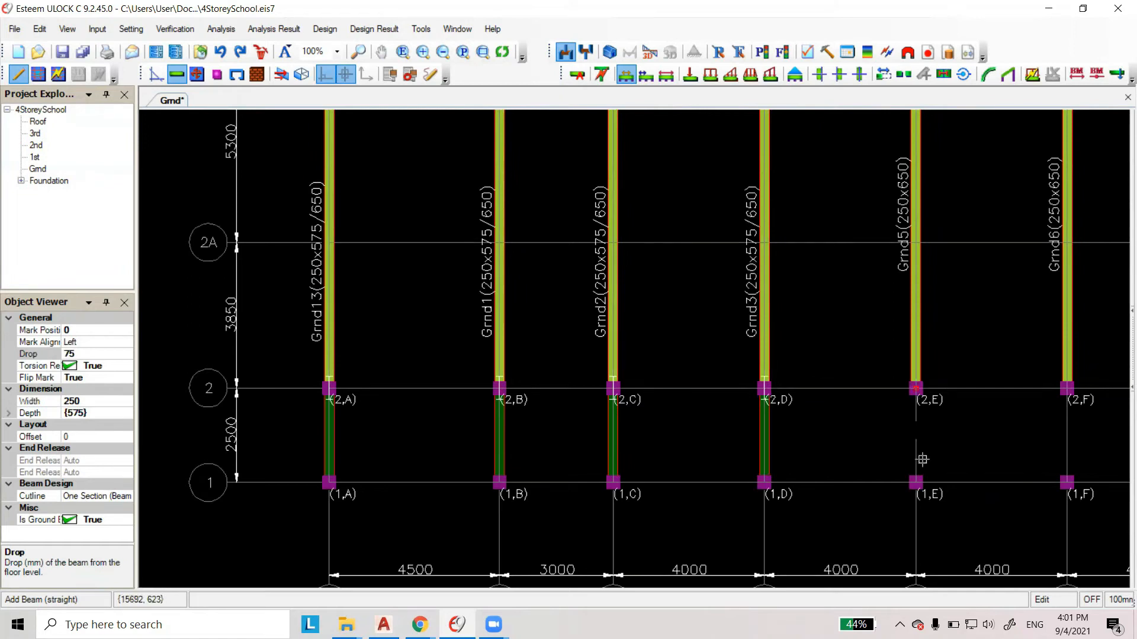
{"action": "left_click", "coordinate": [915, 482]}
{"action": "left_click", "coordinate": [1066, 389]}
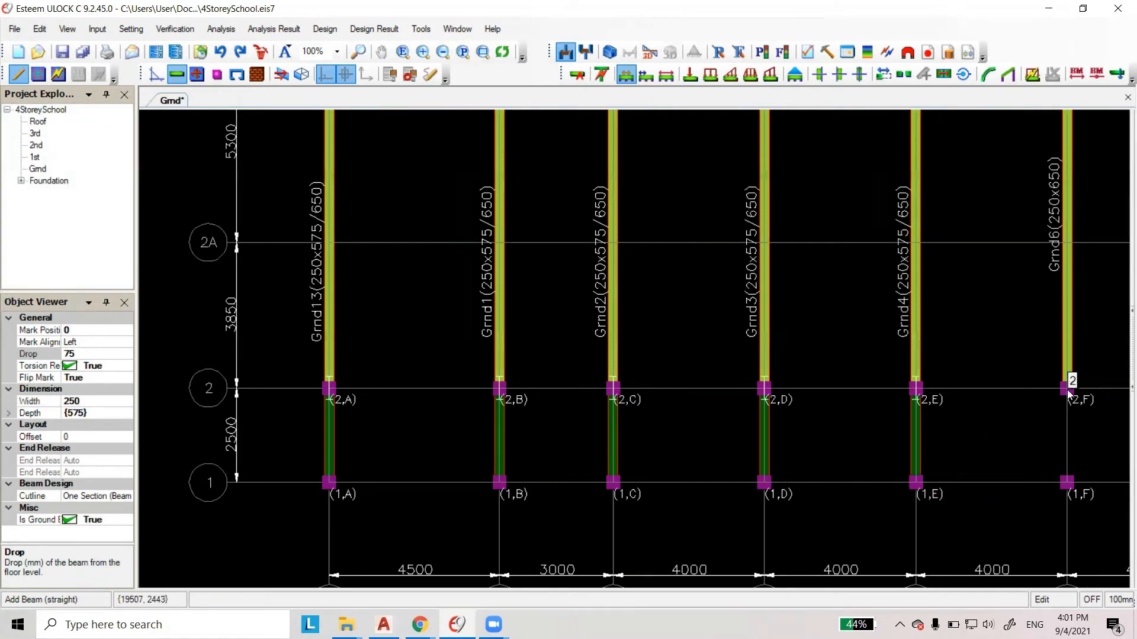
{"action": "left_click", "coordinate": [1066, 483]}
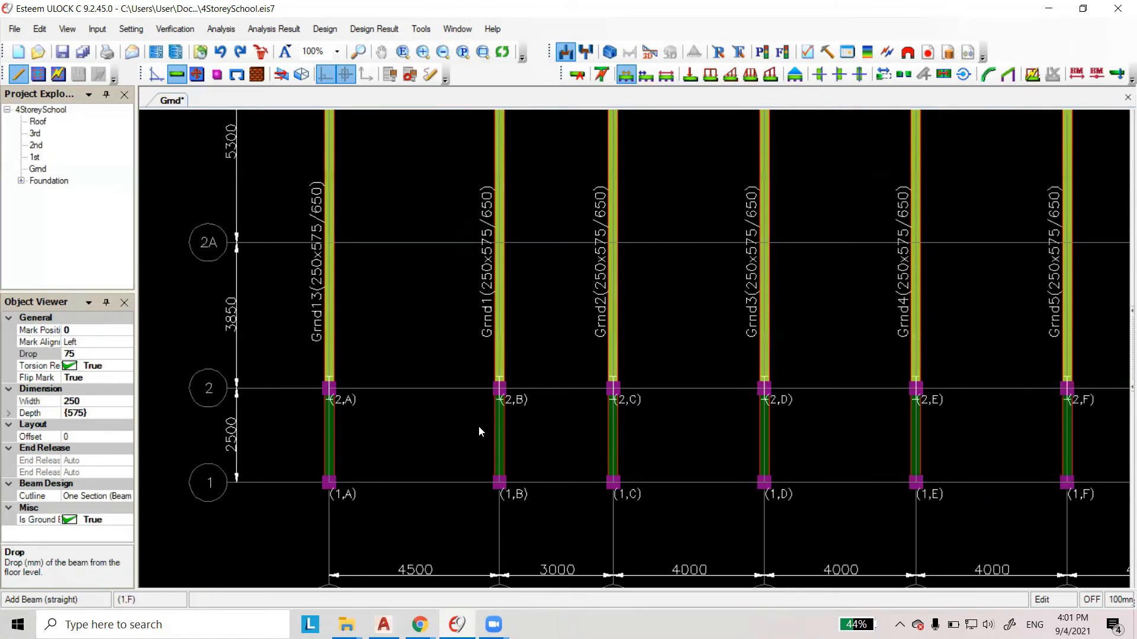
Place 250 x 575 mm ground beams with 75 mm drop between grids 2 and 1 along grids G, H and I.
{"action": "scroll", "coordinate": [476, 435], "scroll_direction": "down", "scroll_amount": 1}
{"action": "scroll", "coordinate": [472, 435], "scroll_direction": "down", "scroll_amount": 4}
{"action": "scroll", "coordinate": [979, 477], "scroll_direction": "up", "scroll_amount": 4}
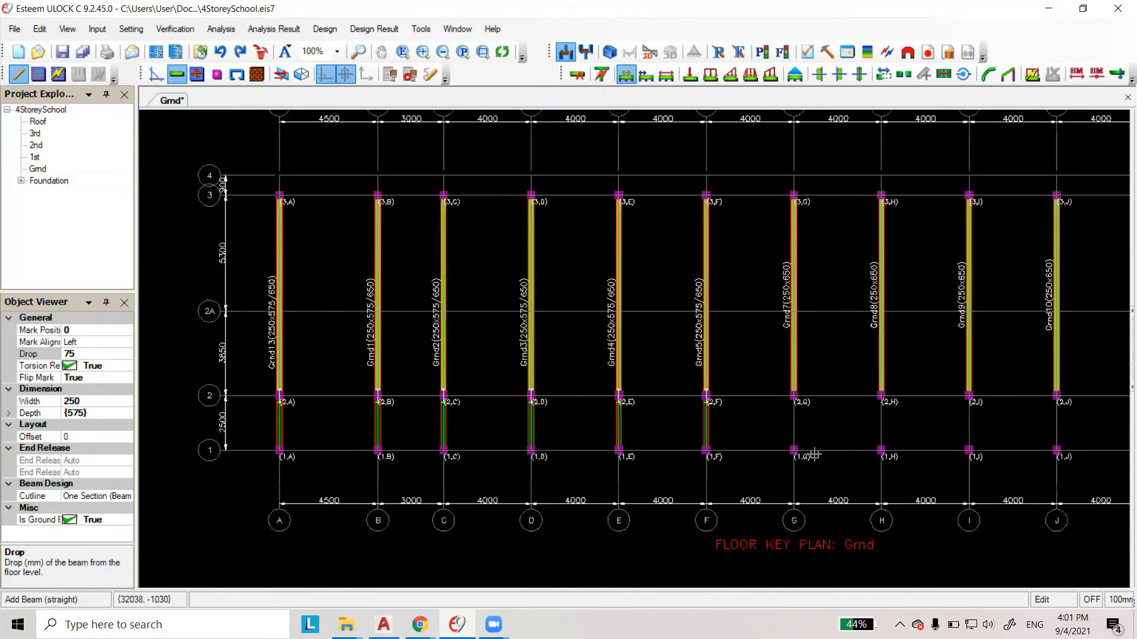
{"action": "left_click", "coordinate": [796, 377]}
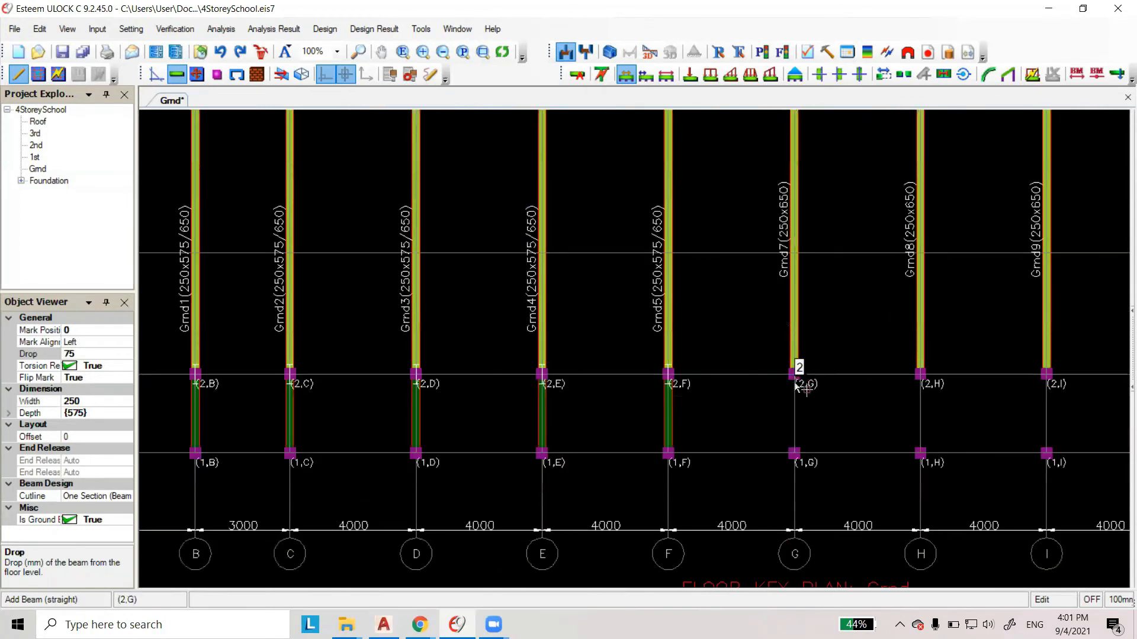
{"action": "left_click", "coordinate": [797, 455]}
{"action": "left_click", "coordinate": [920, 374]}
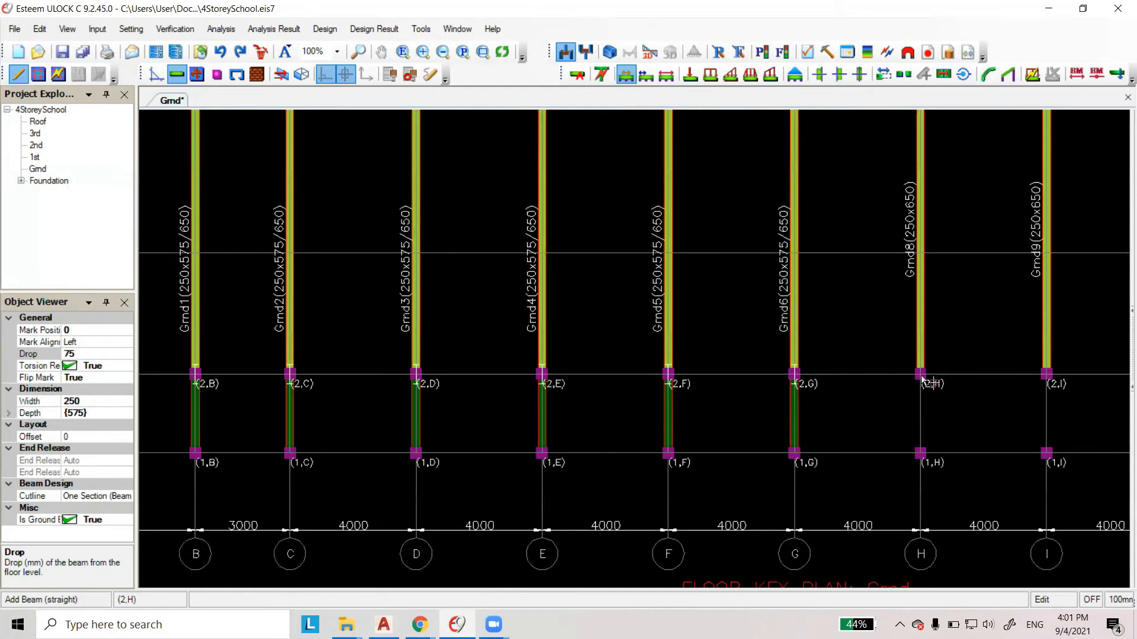
{"action": "left_click", "coordinate": [921, 454]}
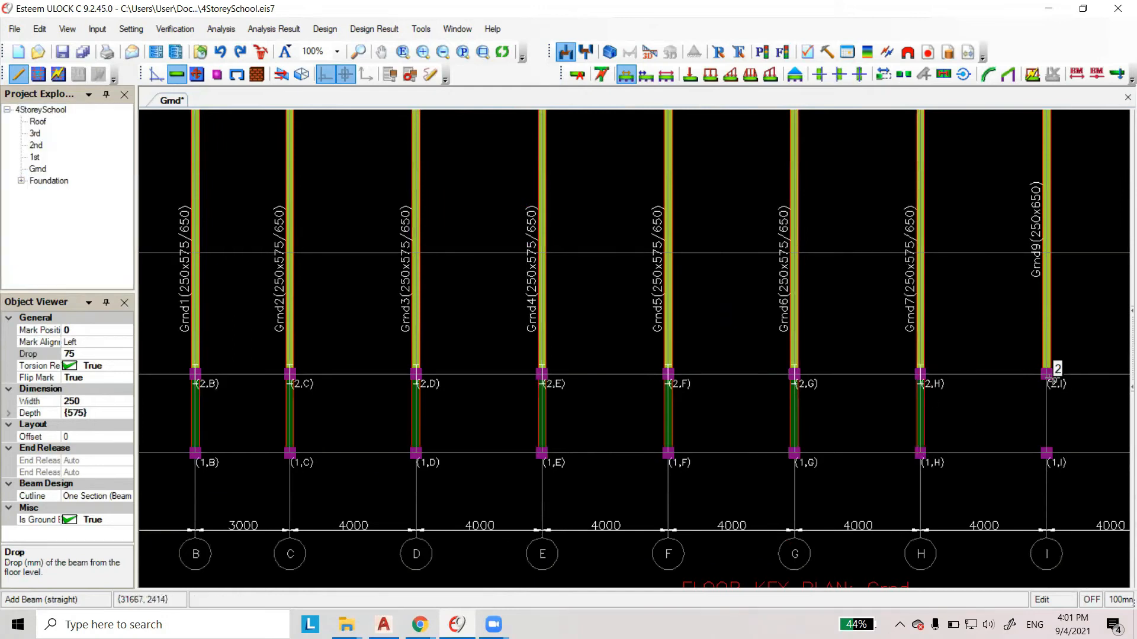
{"action": "left_click", "coordinate": [1048, 377]}
{"action": "left_click", "coordinate": [1046, 454]}
Place 250 x 575 mm ground beams with 75 mm drop between grids 2 and 1 along grids J, K and L.
{"action": "scroll", "coordinate": [621, 432], "scroll_direction": "down", "scroll_amount": 5}
{"action": "scroll", "coordinate": [867, 402], "scroll_direction": "up", "scroll_amount": 3}
{"action": "left_click", "coordinate": [853, 374]}
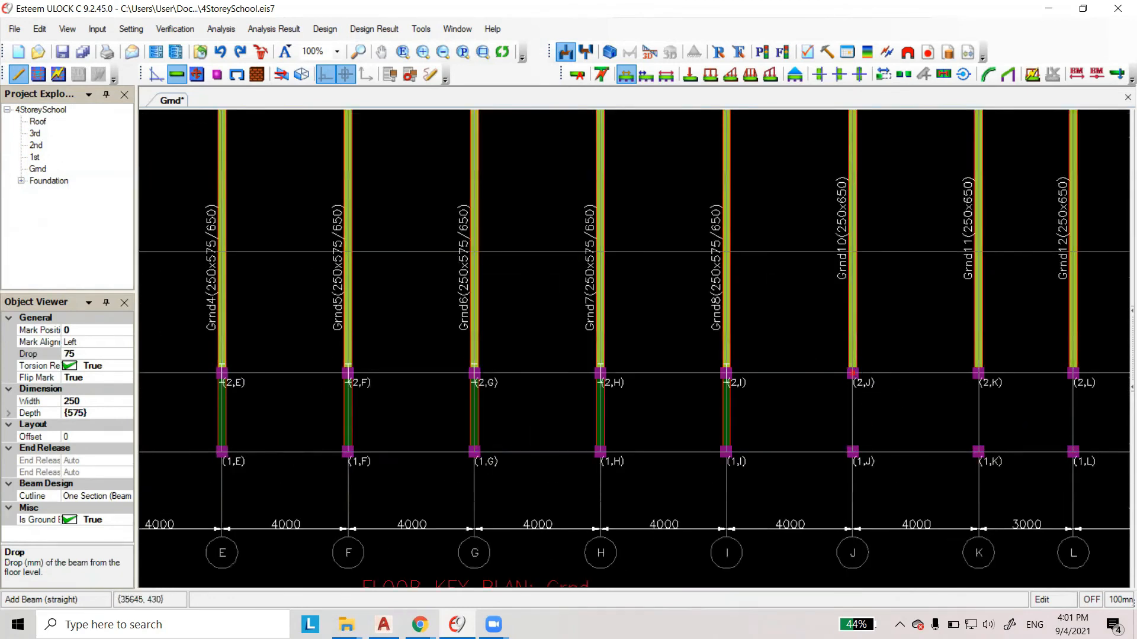
{"action": "left_click", "coordinate": [853, 452]}
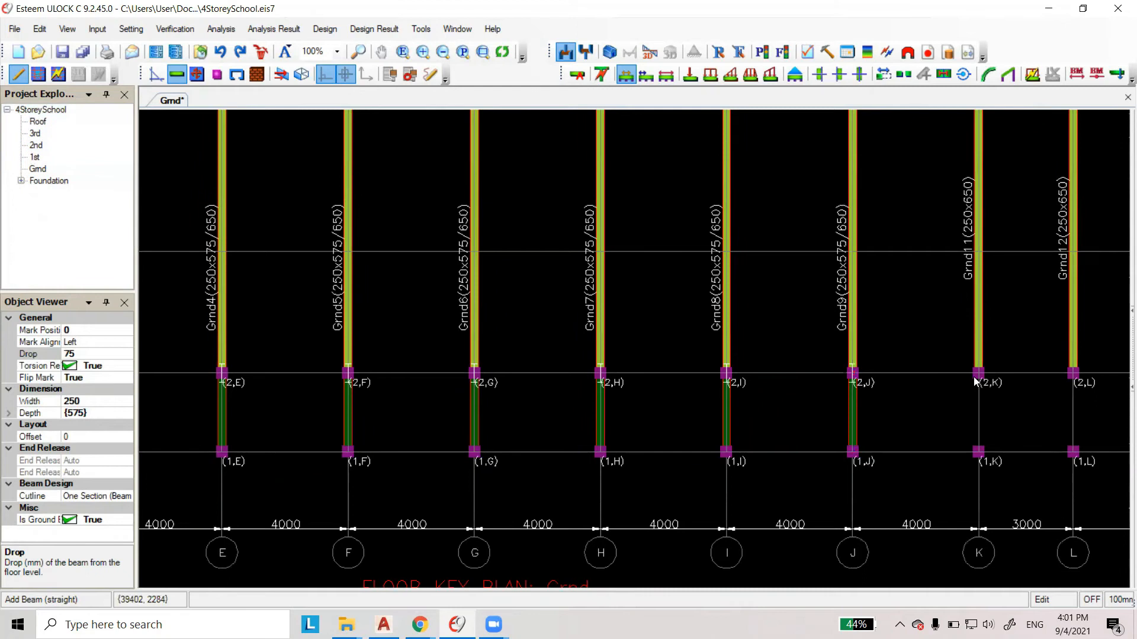
{"action": "left_click", "coordinate": [979, 450]}
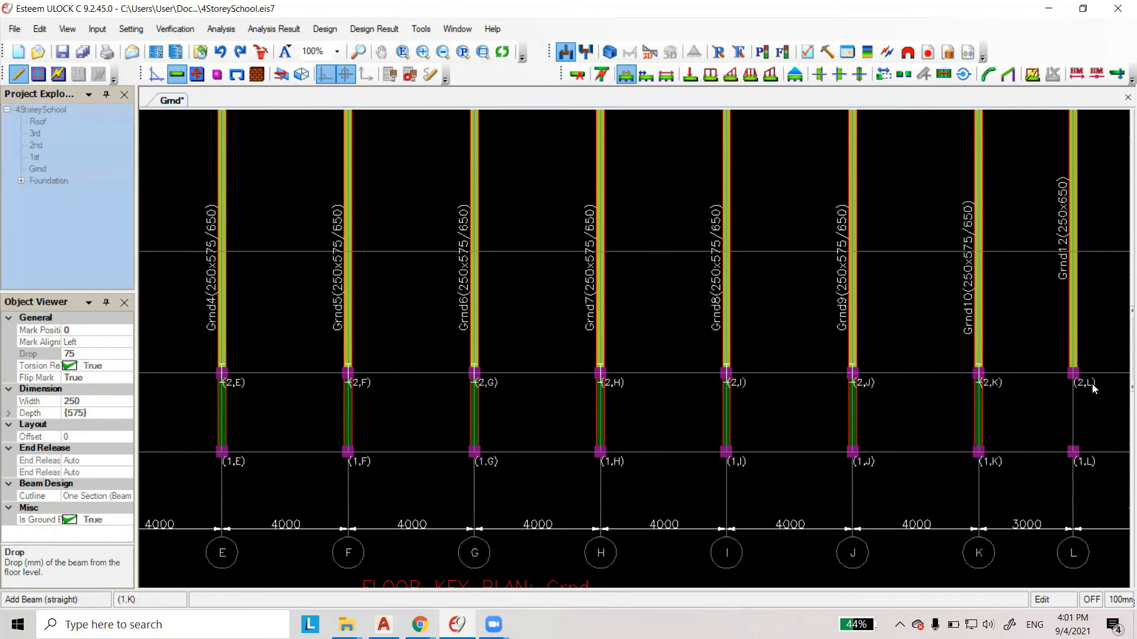
{"action": "left_click", "coordinate": [1073, 452]}
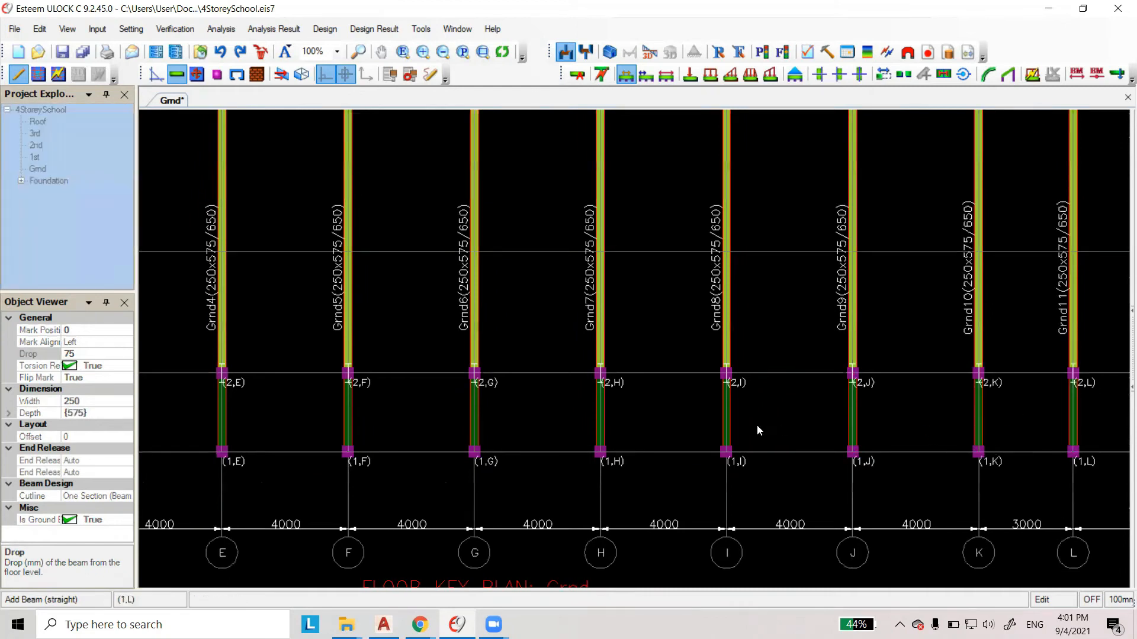
Place a 350 x 350 mm rectangular column at the intersection of grids 3 and M.
{"action": "scroll", "coordinate": [719, 435], "scroll_direction": "down", "scroll_amount": 2}
{"action": "scroll", "coordinate": [1060, 408], "scroll_direction": "down", "scroll_amount": 2}
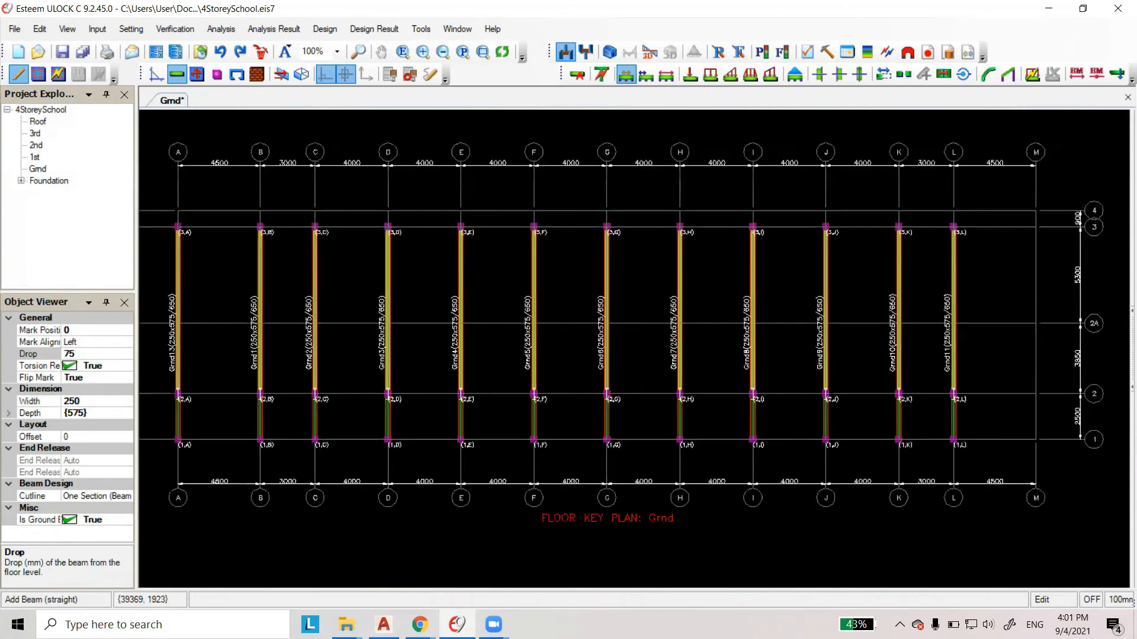
{"action": "scroll", "coordinate": [1002, 326], "scroll_direction": "up", "scroll_amount": 2}
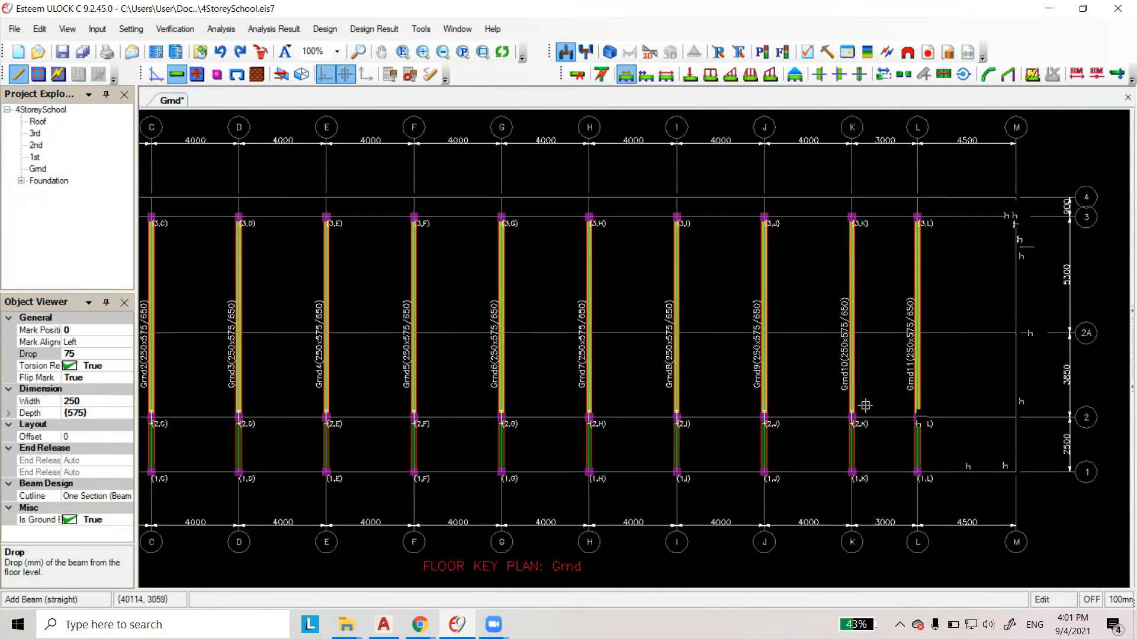
{"action": "left_click", "coordinate": [217, 74]}
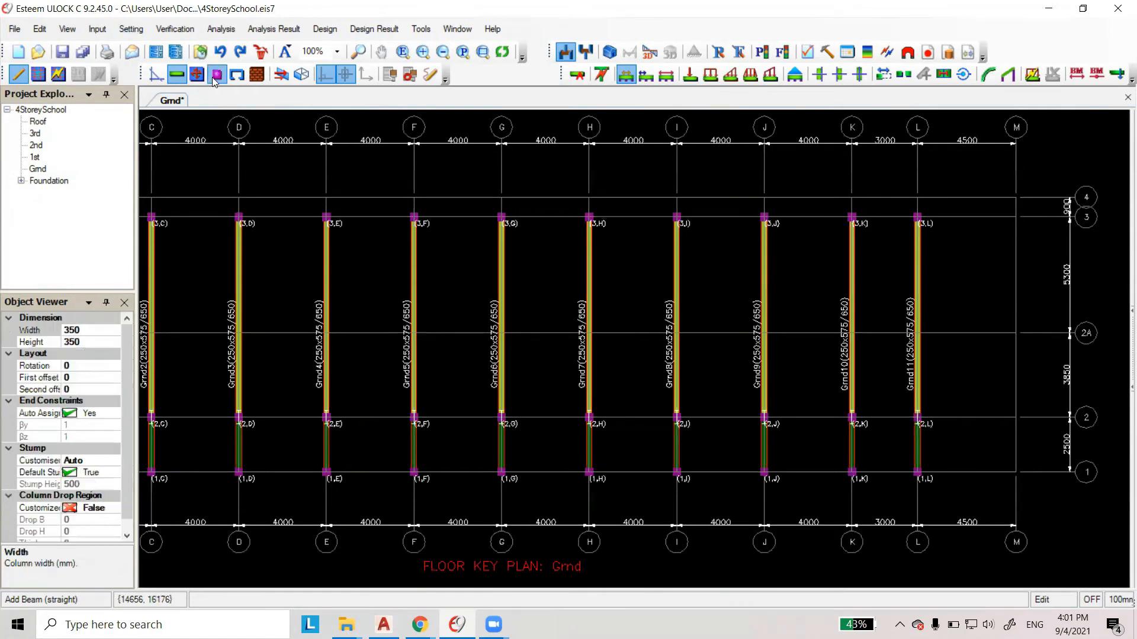
{"action": "left_click", "coordinate": [1016, 219]}
{"action": "left_click", "coordinate": [1016, 333]}
{"action": "left_click", "coordinate": [1016, 417]}
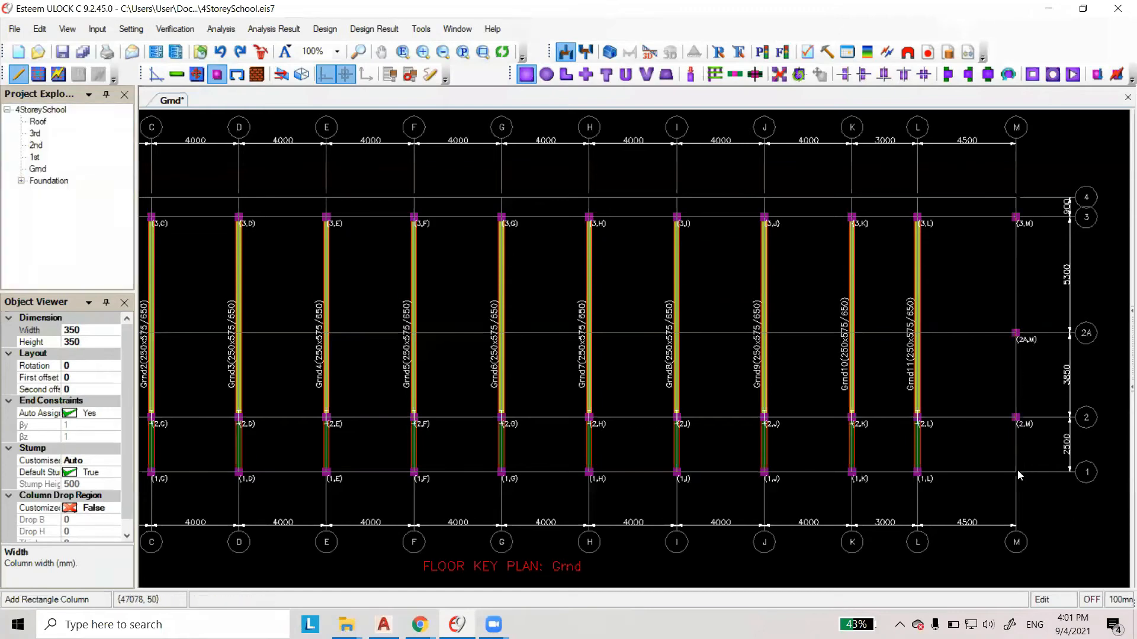
{"action": "left_click", "coordinate": [220, 52]}
{"action": "left_click", "coordinate": [220, 52]}
Place 350 x 350 mm rectangular columns on grid M at grids 2 and 1.
{"action": "left_click", "coordinate": [1016, 417]}
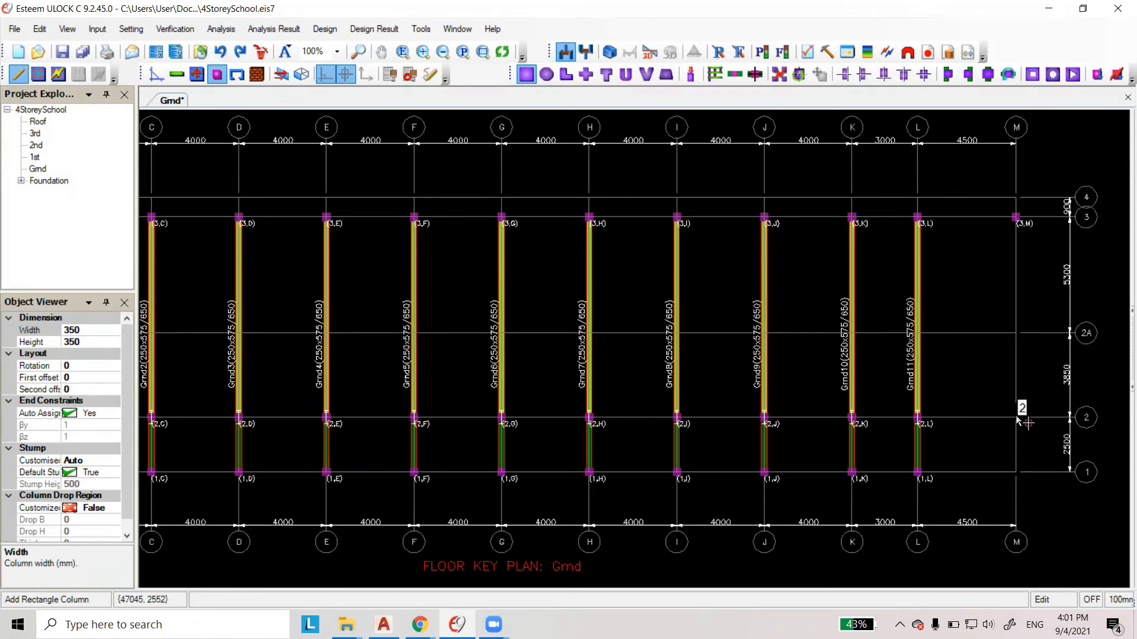
{"action": "left_click", "coordinate": [1016, 472]}
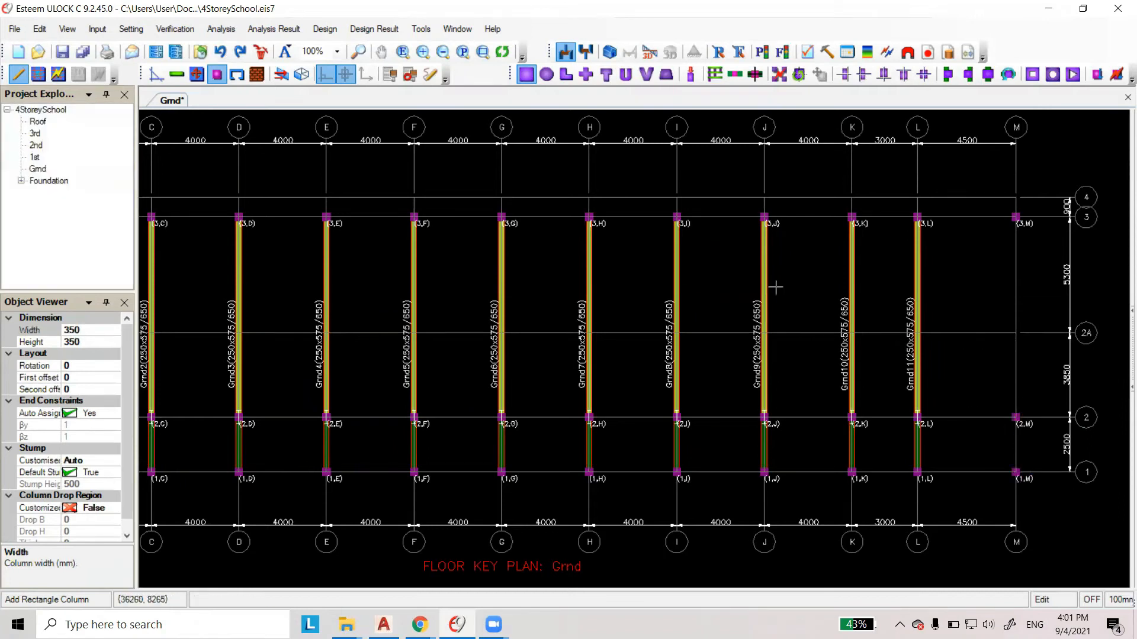
Reuse the settings of the 250 x 650 mm beam on grid G to place a ground beam from grid 3 to grid 2 along grid M.
{"action": "left_click", "coordinate": [177, 74]}
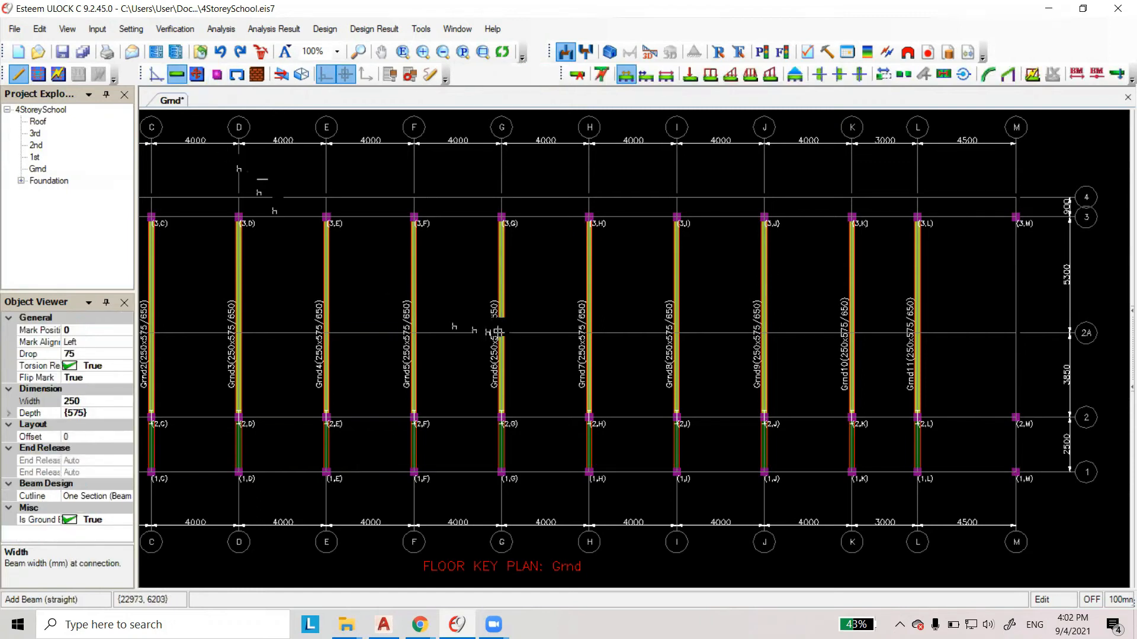
{"action": "scroll", "coordinate": [462, 326], "scroll_direction": "up", "scroll_amount": 2}
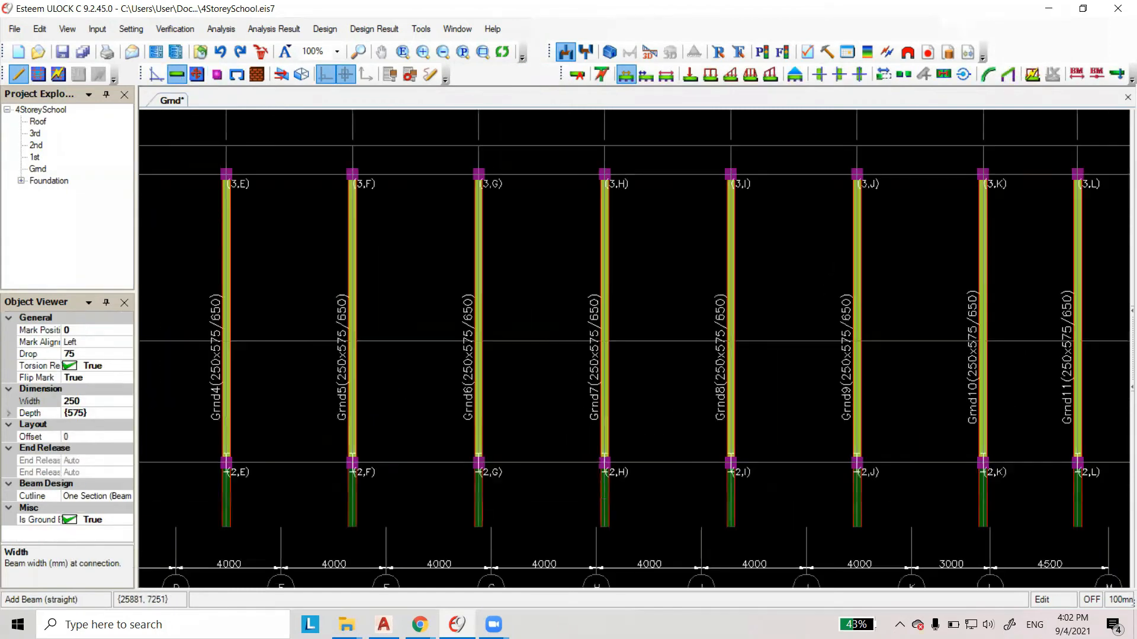
{"action": "left_click", "coordinate": [480, 259]}
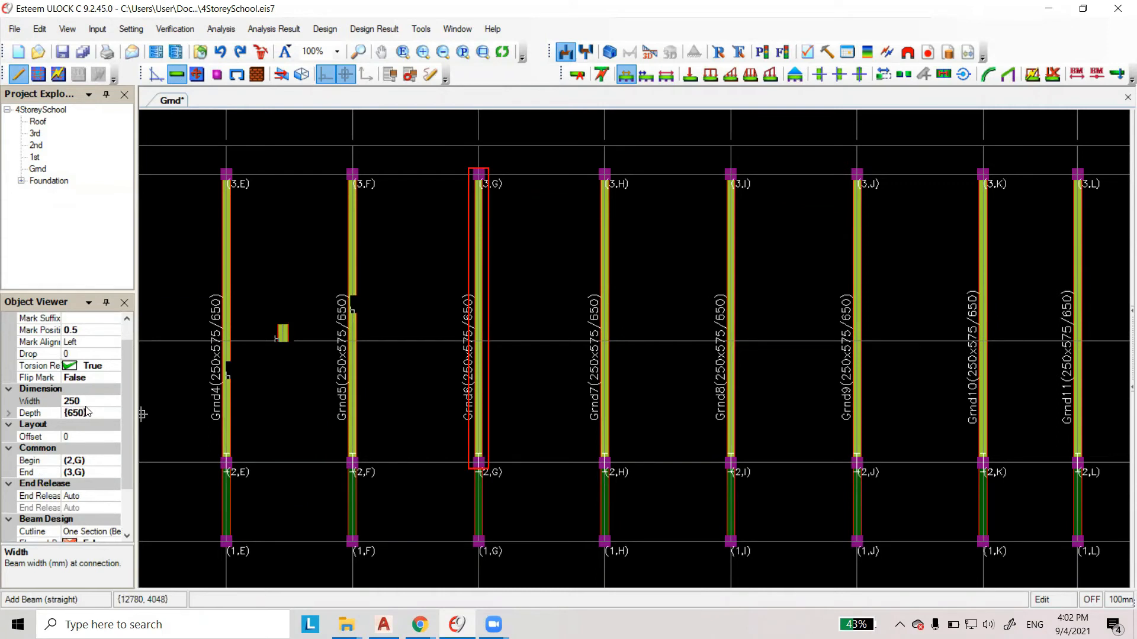
{"action": "scroll", "coordinate": [55, 398], "scroll_direction": "down", "scroll_amount": 2}
{"action": "scroll", "coordinate": [166, 359], "scroll_direction": "down", "scroll_amount": 4}
{"action": "scroll", "coordinate": [776, 290], "scroll_direction": "up", "scroll_amount": 3}
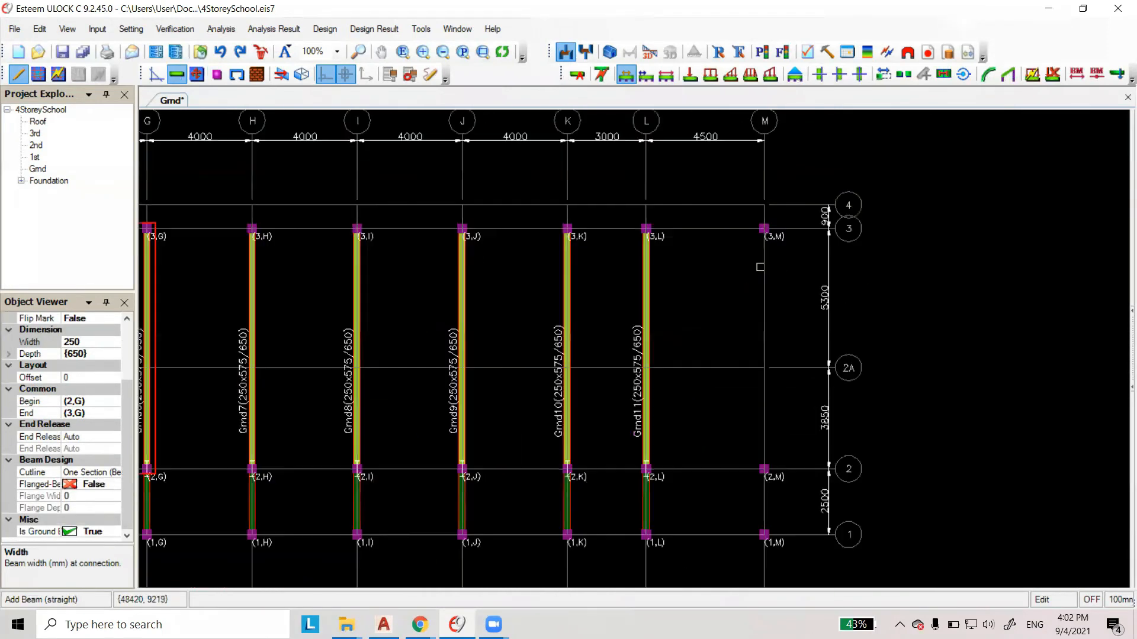
{"action": "left_click", "coordinate": [763, 229]}
{"action": "left_click", "coordinate": [764, 469]}
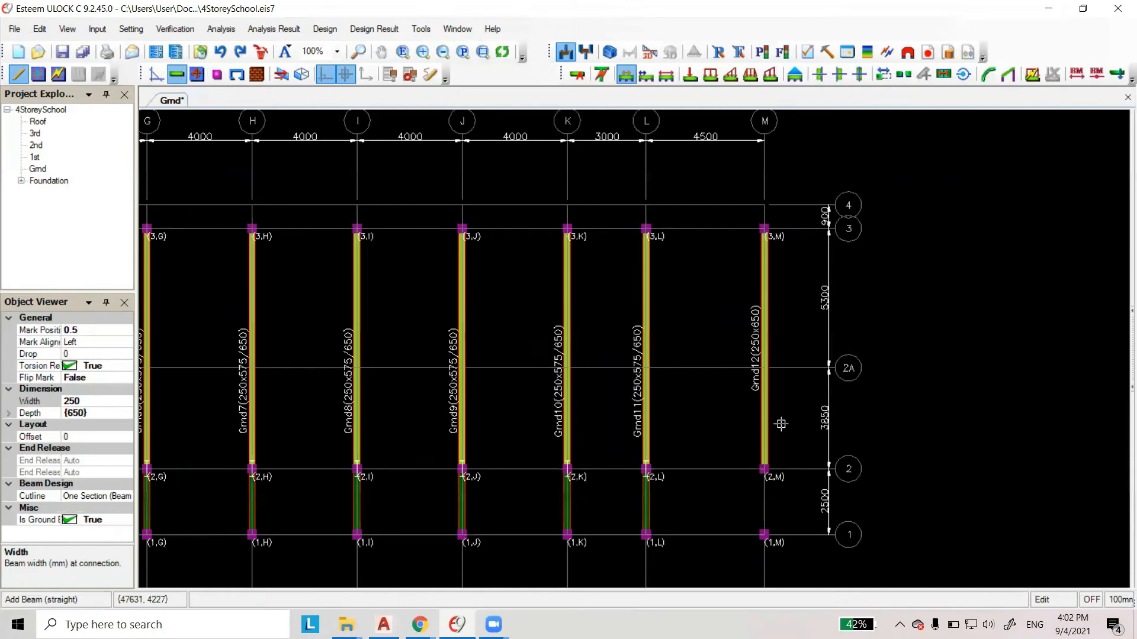
Reuse the settings of the 250 x 575 mm dropped beam on grid L to place a ground beam from grid 2 to grid 1 along grid M.
{"action": "left_click", "coordinate": [649, 509]}
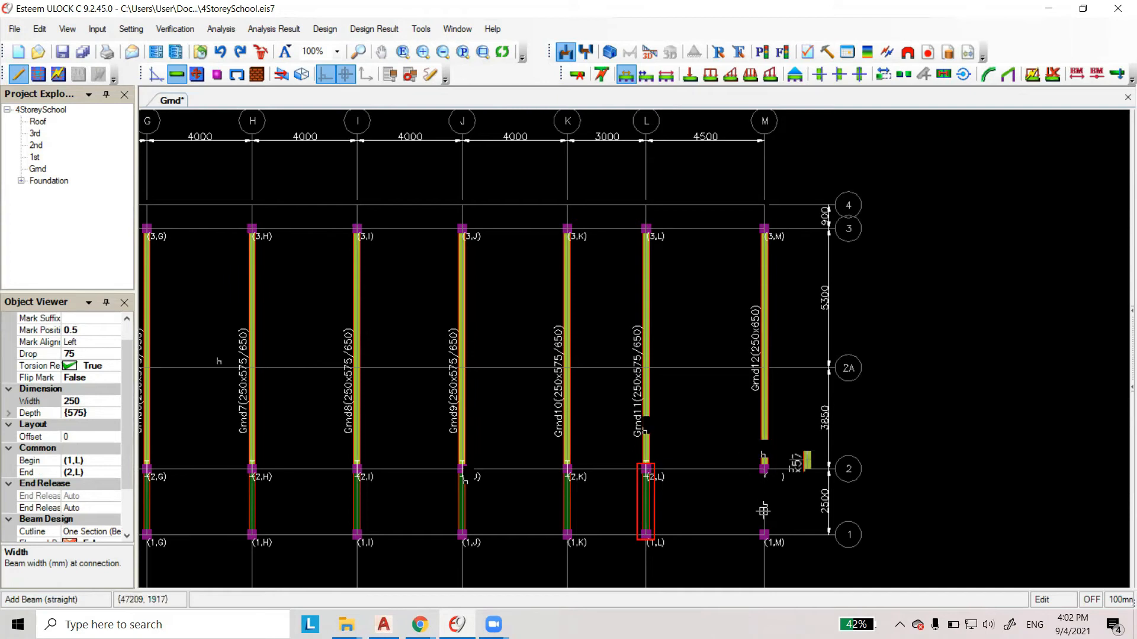
{"action": "scroll", "coordinate": [763, 515], "scroll_direction": "up", "scroll_amount": 2}
{"action": "left_click", "coordinate": [764, 448]}
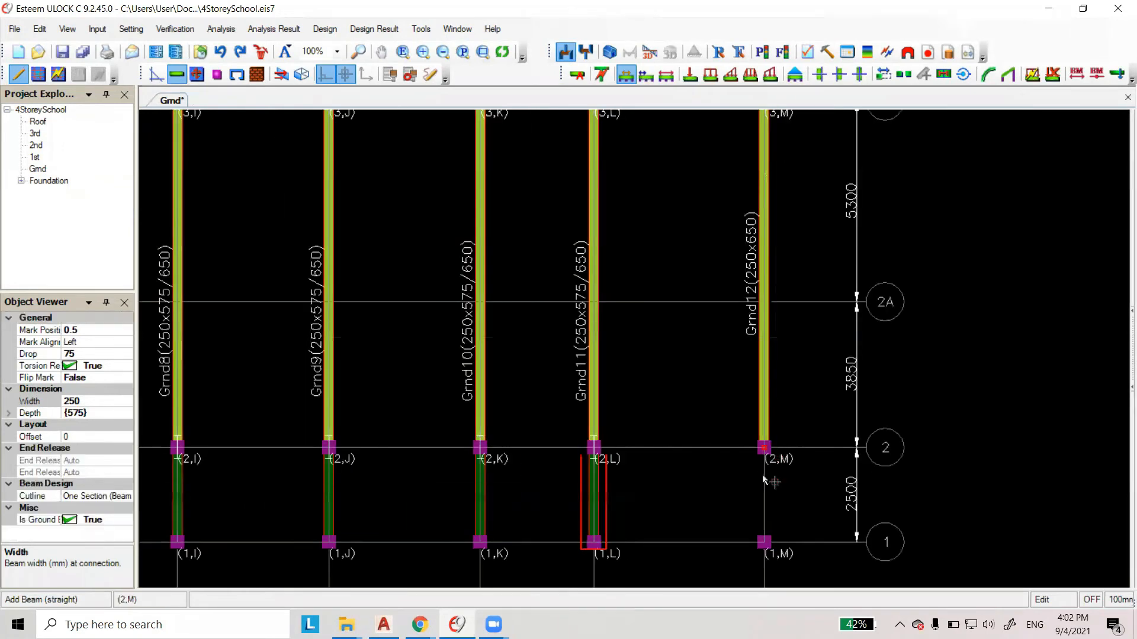
{"action": "left_click", "coordinate": [763, 542]}
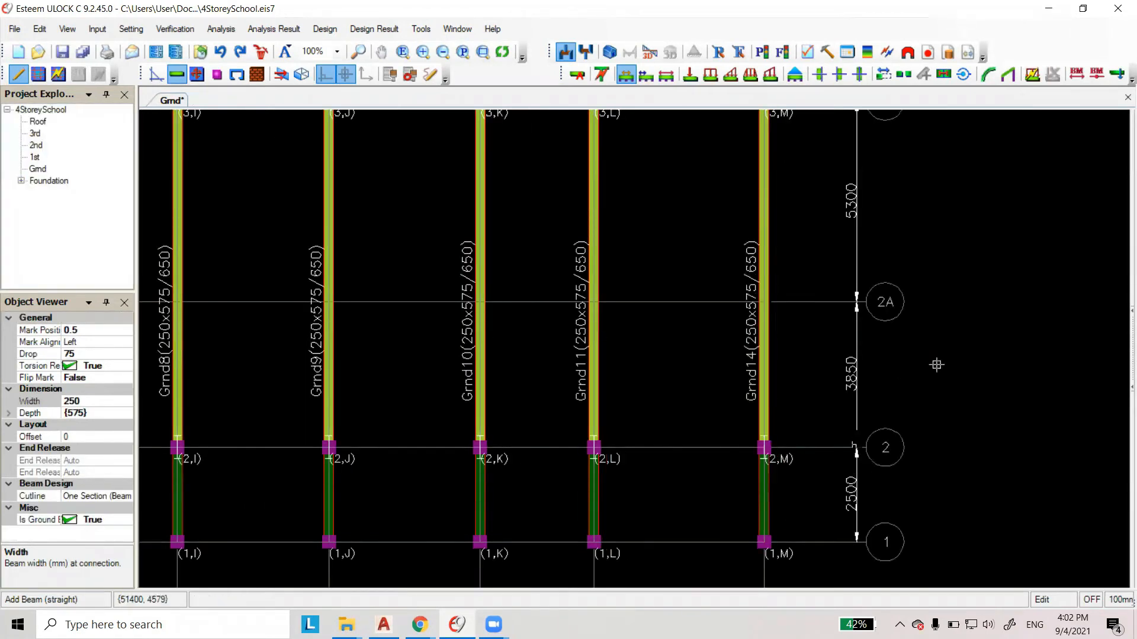
{"action": "scroll", "coordinate": [936, 365], "scroll_direction": "down", "scroll_amount": 4}
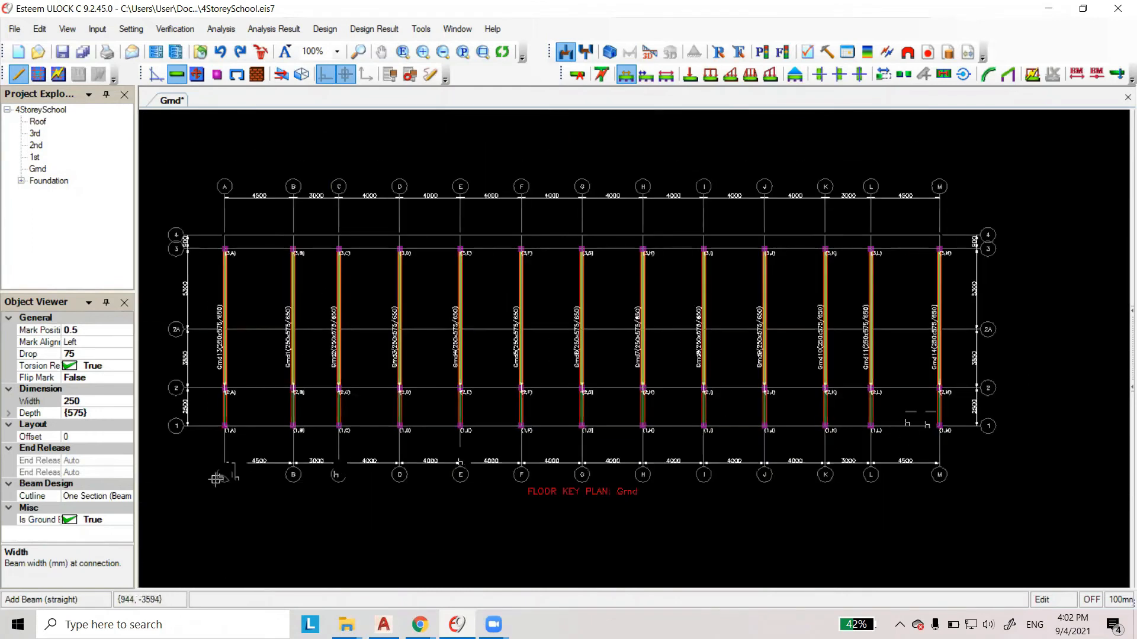
{"action": "scroll", "coordinate": [228, 425], "scroll_direction": "up", "scroll_amount": 1}
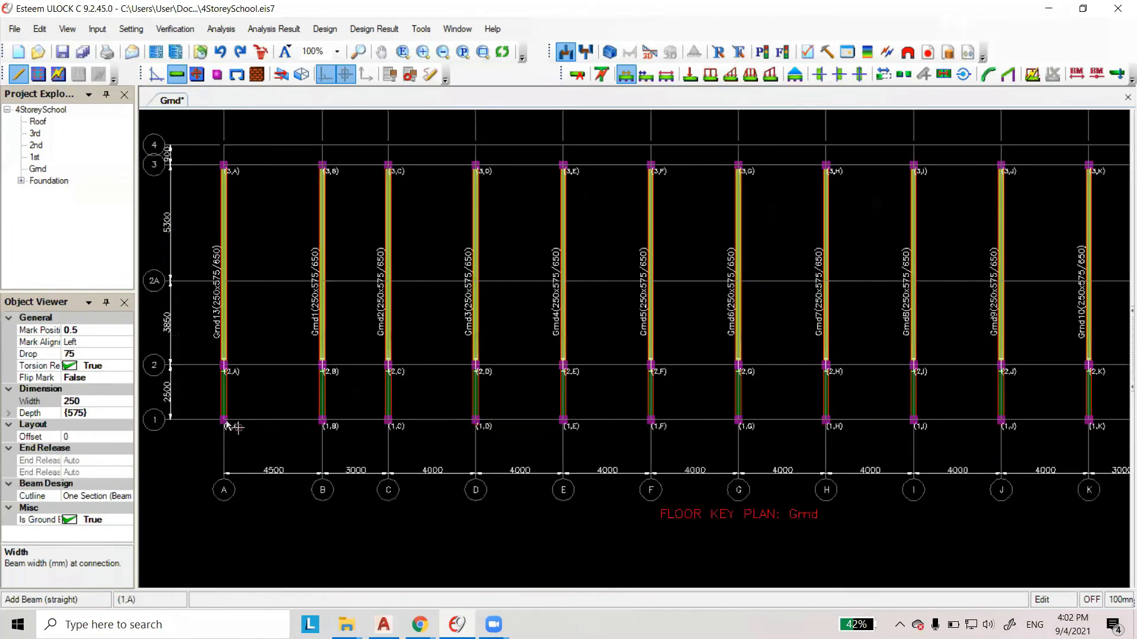
Place a 250 x 575 mm ground beam with a 75 mm drop along grid 1 from grid A to grid M.
{"action": "scroll", "coordinate": [227, 425], "scroll_direction": "down", "scroll_amount": 1}
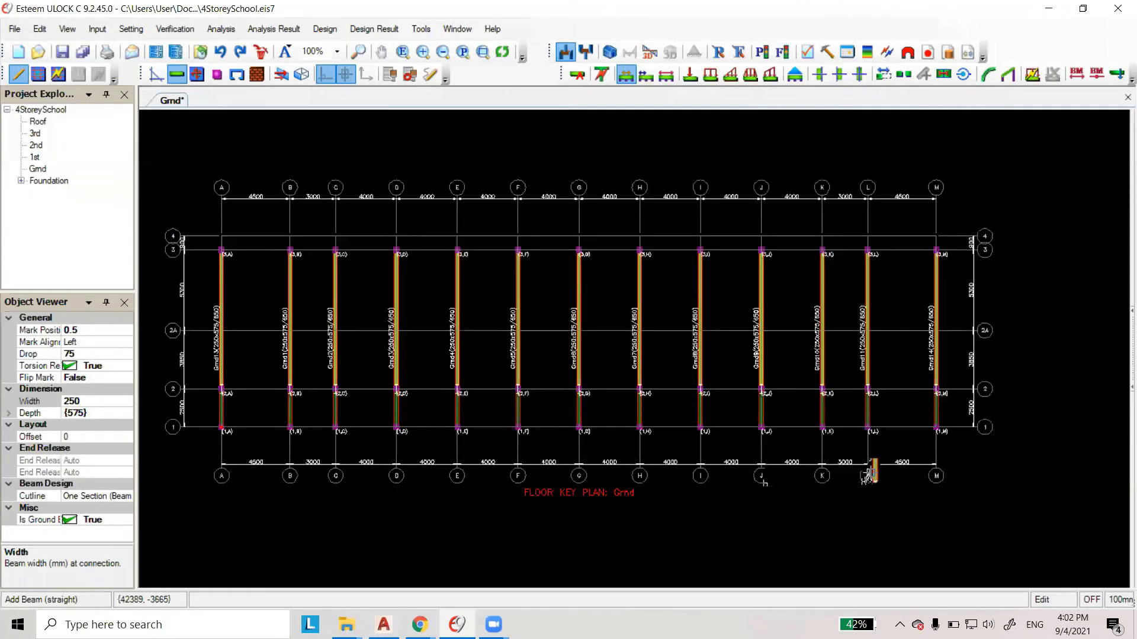
{"action": "left_click", "coordinate": [936, 427]}
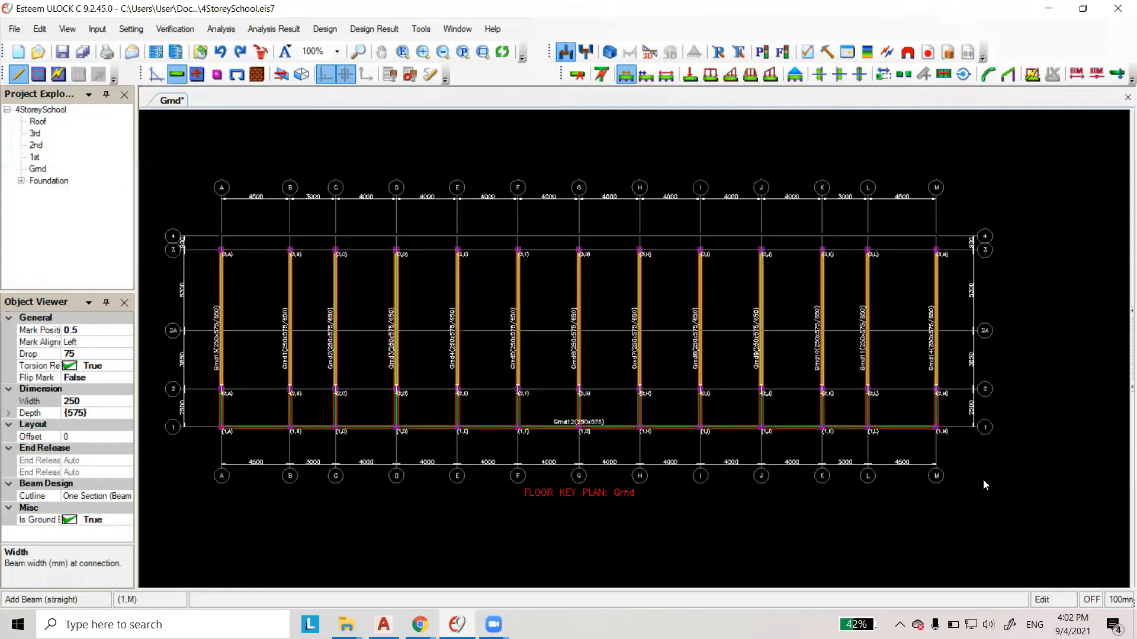
Reuse the settings of the 250 x 650 mm beam on grid A to place ground beams along grids 2 and 3 from grid A to M.
{"action": "scroll", "coordinate": [255, 441], "scroll_direction": "up", "scroll_amount": 2}
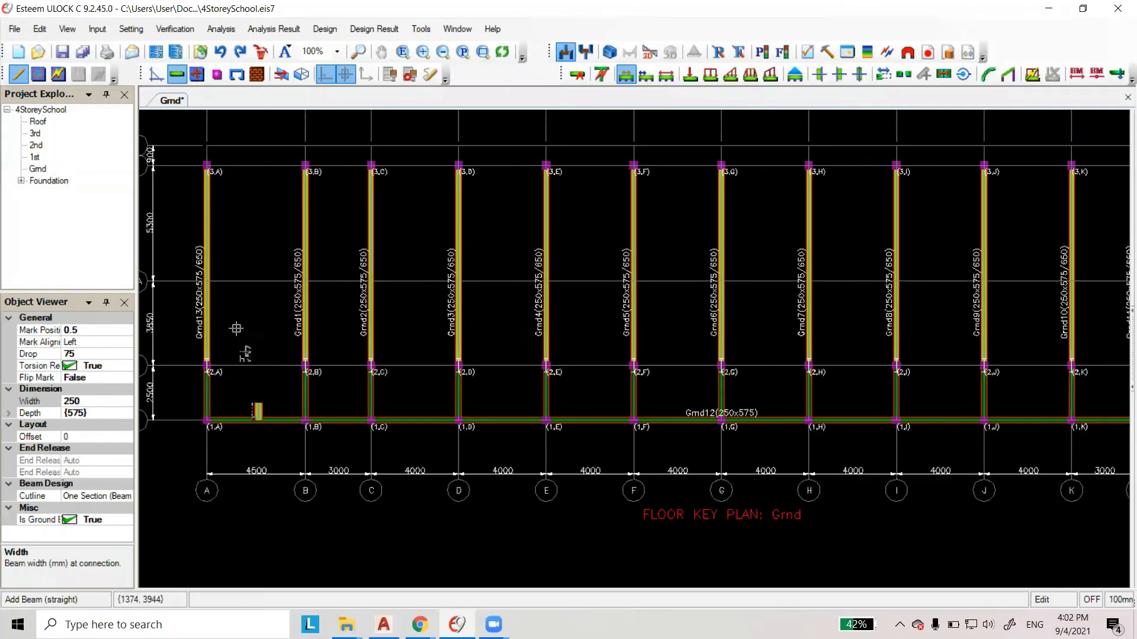
{"action": "left_click", "coordinate": [210, 237]}
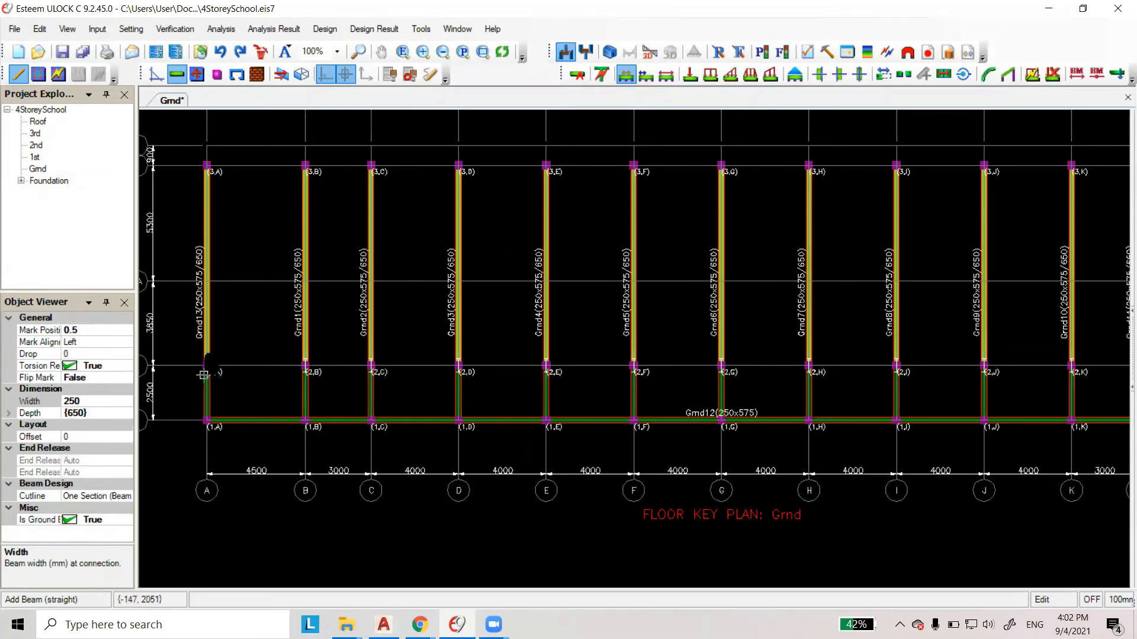
{"action": "scroll", "coordinate": [207, 368], "scroll_direction": "down", "scroll_amount": 1}
{"action": "left_click", "coordinate": [1063, 368]}
{"action": "left_click", "coordinate": [207, 202]}
{"action": "left_click", "coordinate": [1063, 203]}
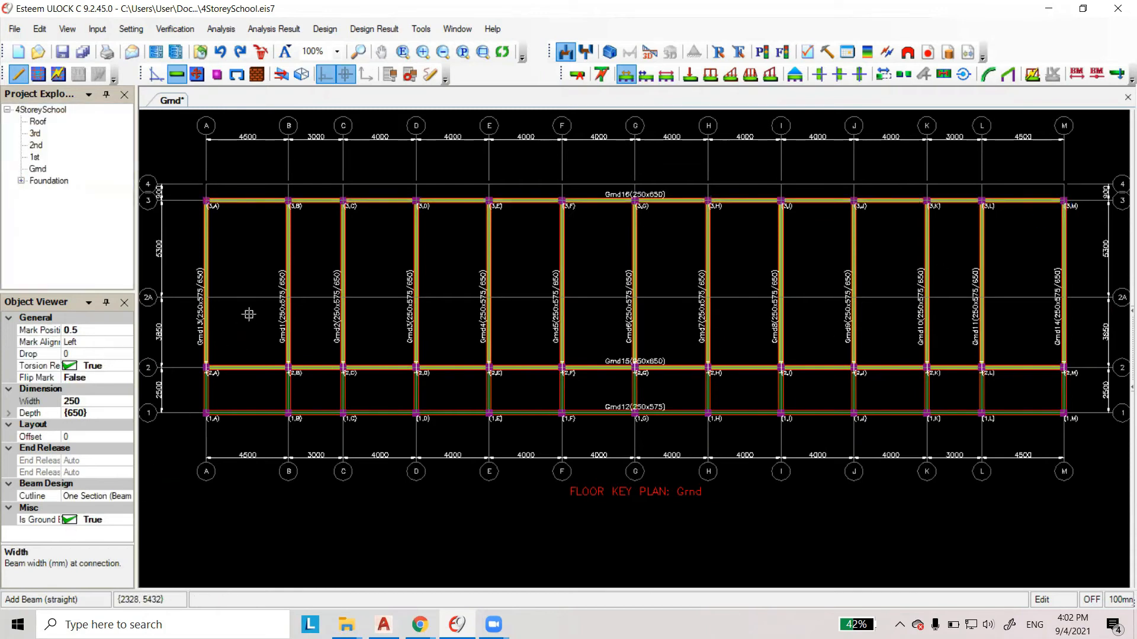
Set the beam size to 200 x 400 mm and place a ground beam along grid 2A from grid A to grid C.
{"action": "scroll", "coordinate": [204, 251], "scroll_direction": "up", "scroll_amount": 2}
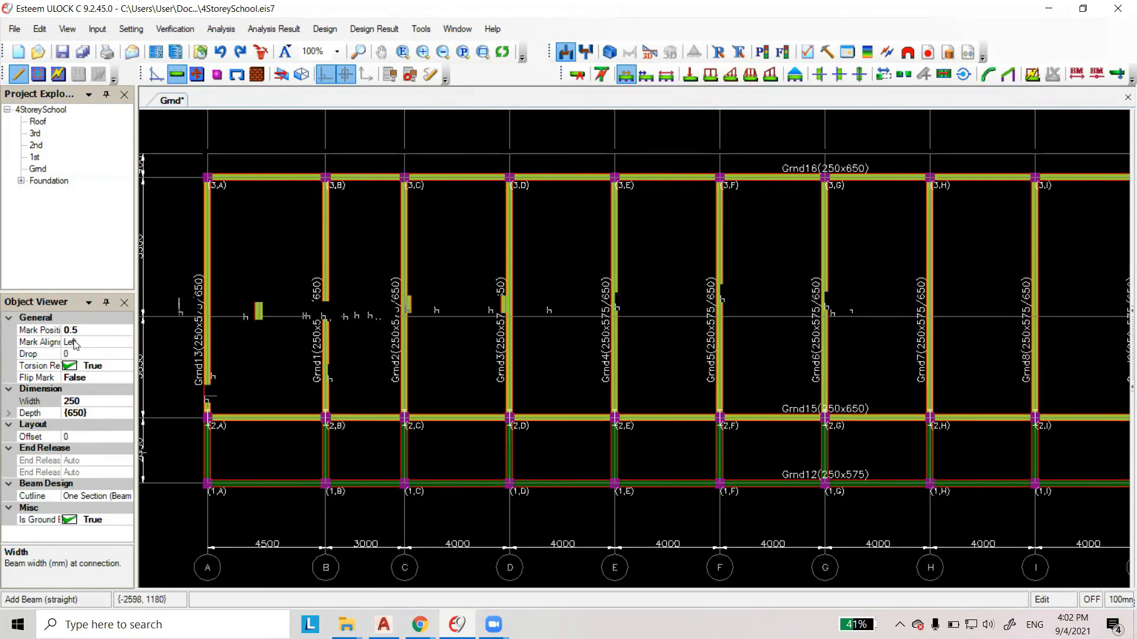
{"action": "left_click", "coordinate": [86, 401]}
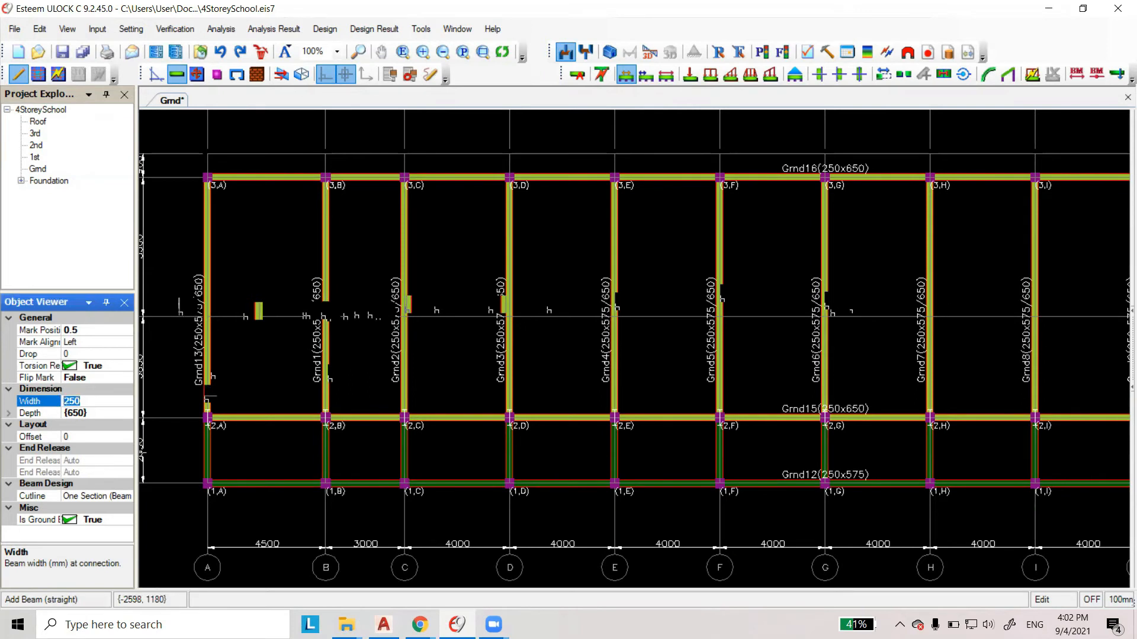
{"action": "left_click", "coordinate": [58, 413]}
{"action": "type", "text": "400"}
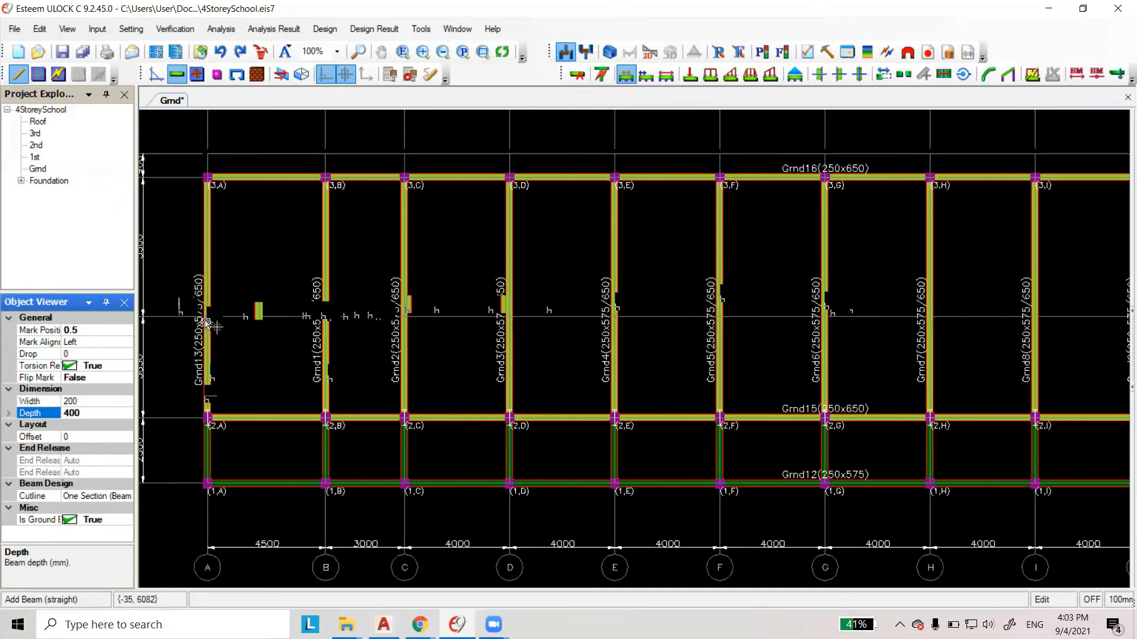
{"action": "left_click", "coordinate": [207, 317]}
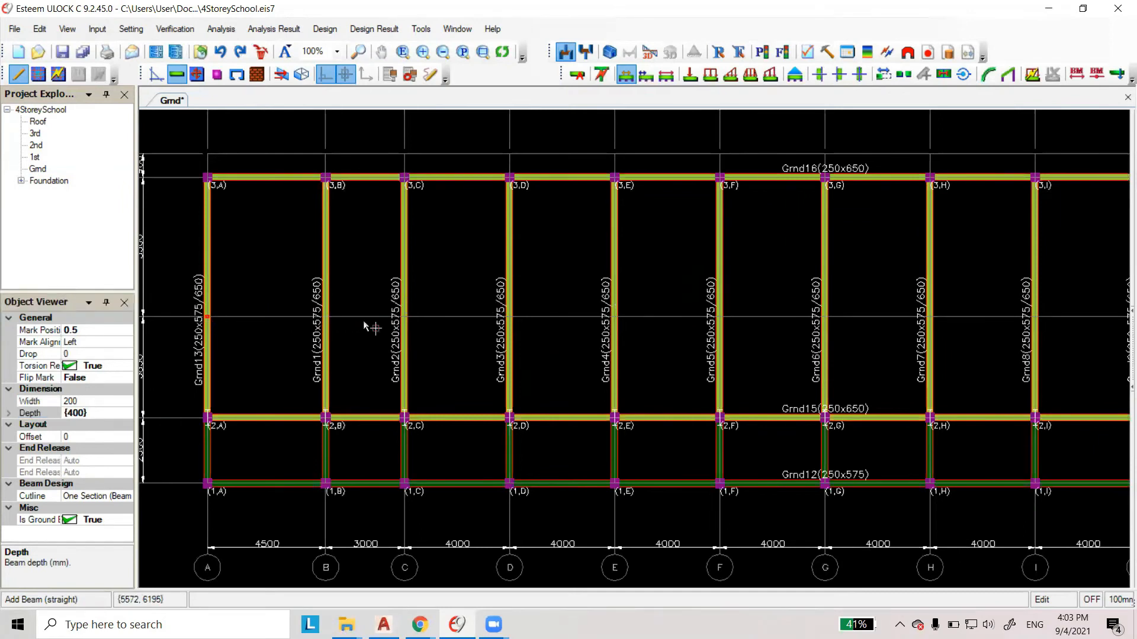
{"action": "left_click", "coordinate": [405, 319]}
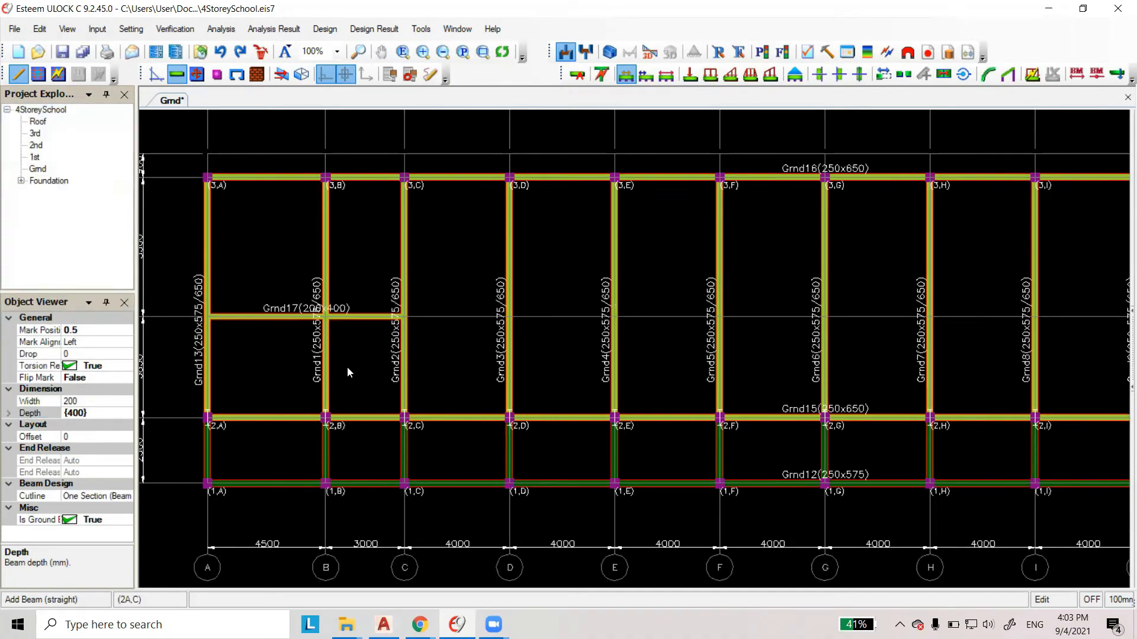
Place a 200 x 400 mm ground beam along grid 2A from grid K to grid M, and save the project.
{"action": "scroll", "coordinate": [219, 373], "scroll_direction": "down", "scroll_amount": 1}
{"action": "scroll", "coordinate": [218, 373], "scroll_direction": "down", "scroll_amount": 1}
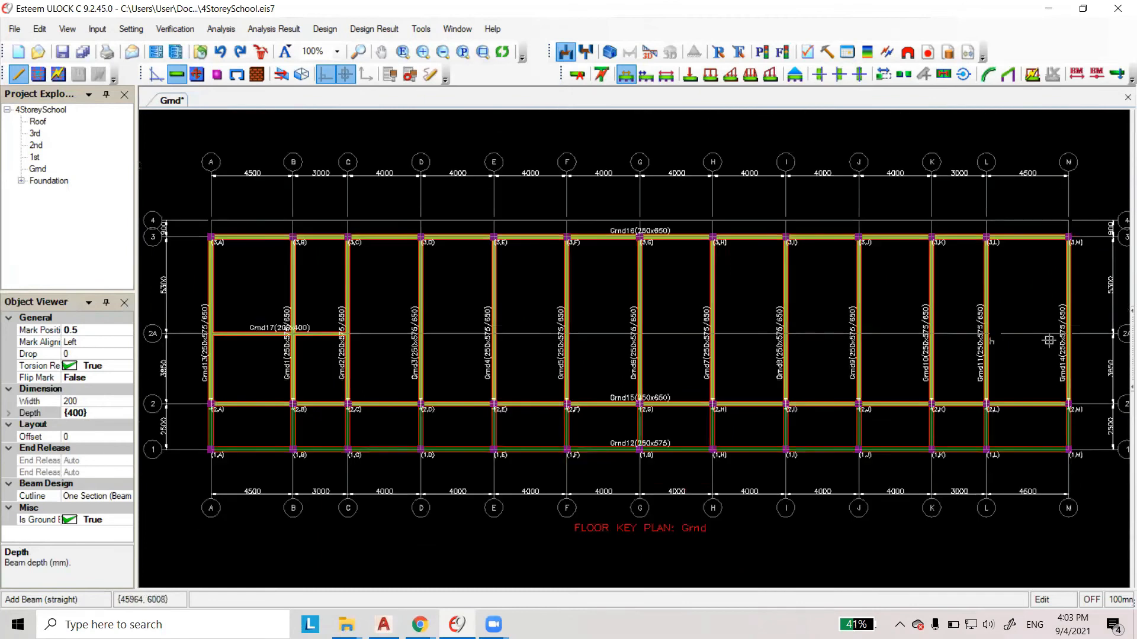
{"action": "scroll", "coordinate": [1047, 341], "scroll_direction": "up", "scroll_amount": 2}
{"action": "left_click", "coordinate": [883, 325]}
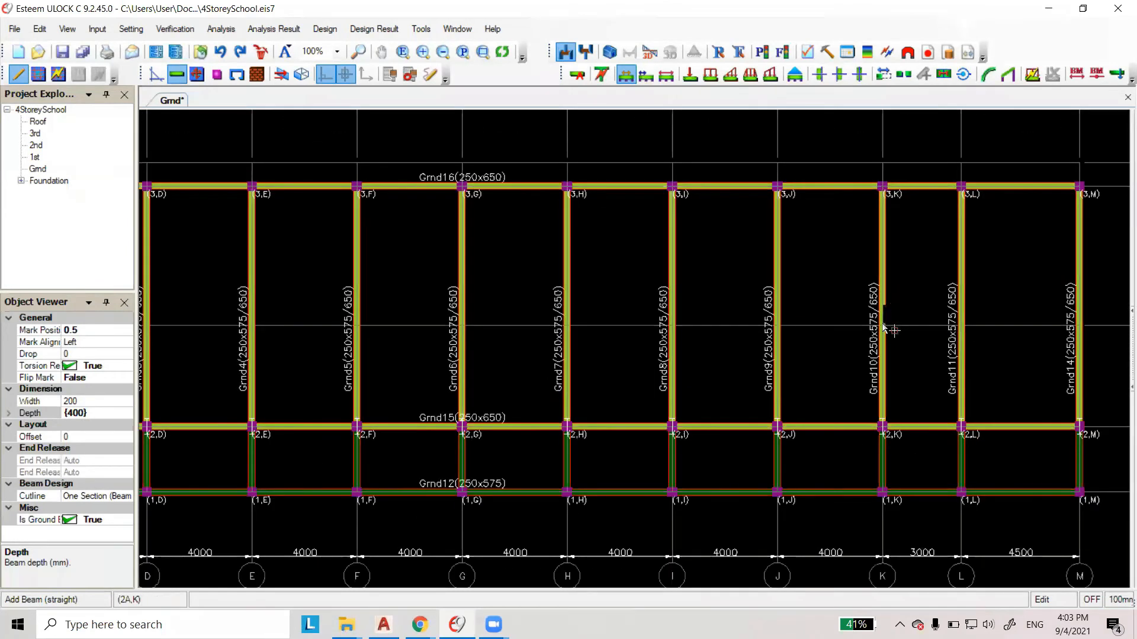
{"action": "left_click", "coordinate": [1079, 325]}
{"action": "scroll", "coordinate": [1014, 376], "scroll_direction": "down", "scroll_amount": 2}
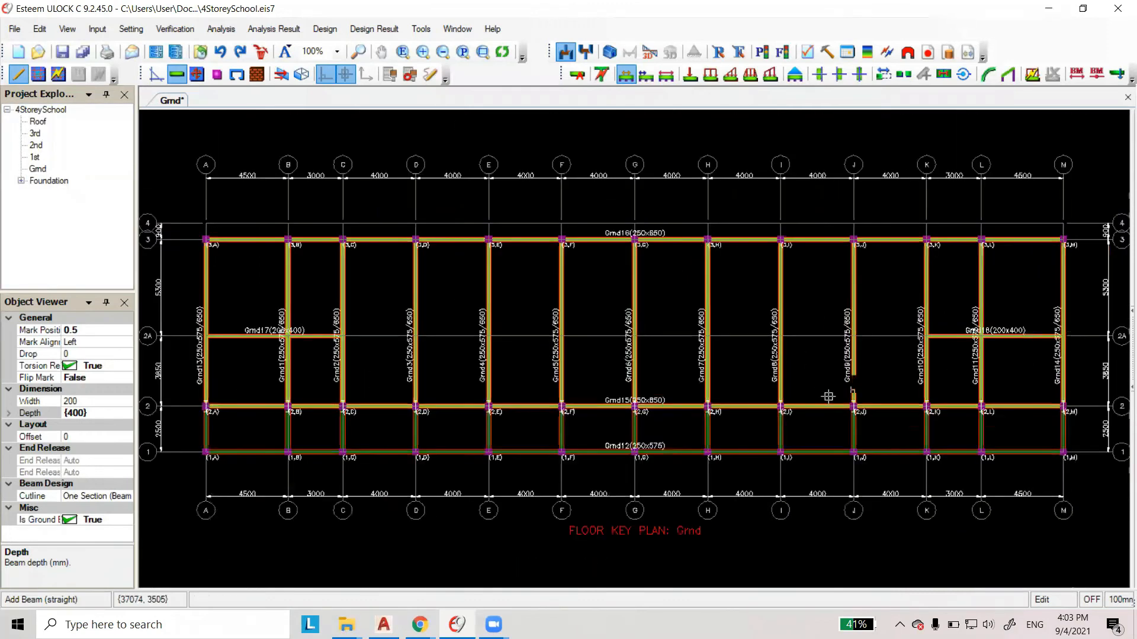
{"action": "left_click", "coordinate": [62, 52]}
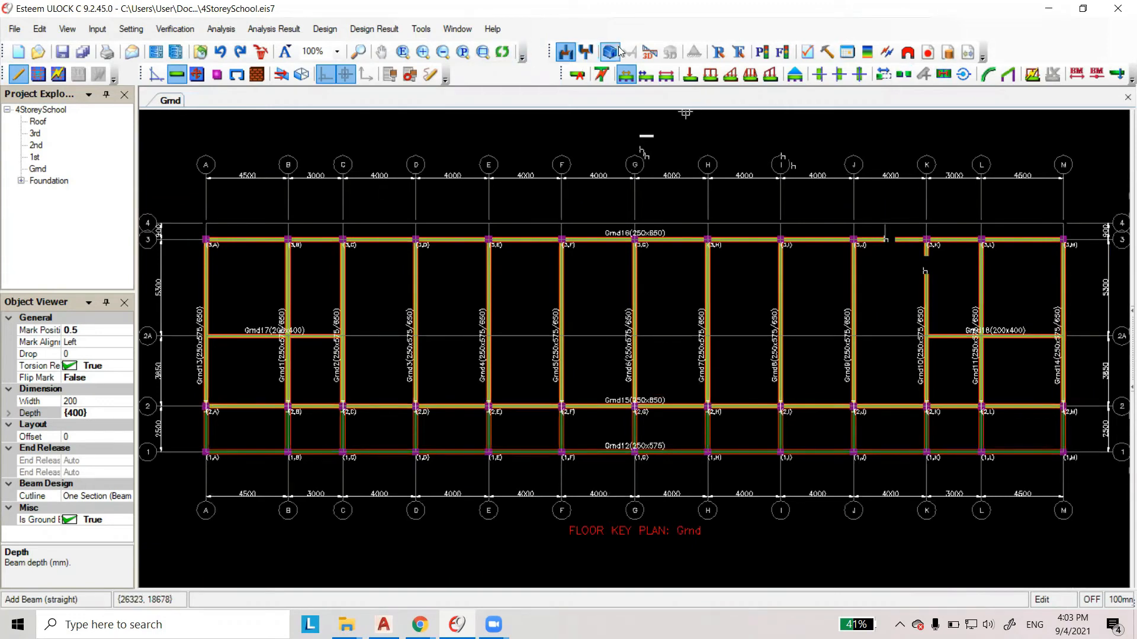
Open the 3D view of the ground floor and examine the frame by orbiting and in isometric and front views.
{"action": "scroll", "coordinate": [768, 251], "scroll_direction": "down", "scroll_amount": 2}
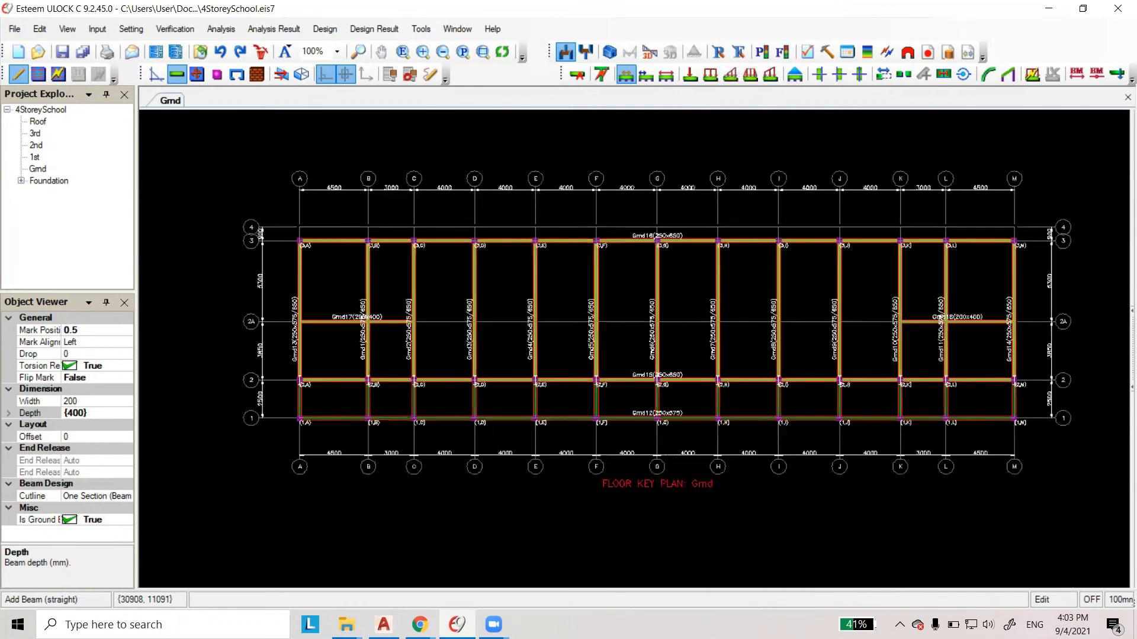
{"action": "scroll", "coordinate": [758, 395], "scroll_direction": "up", "scroll_amount": 2}
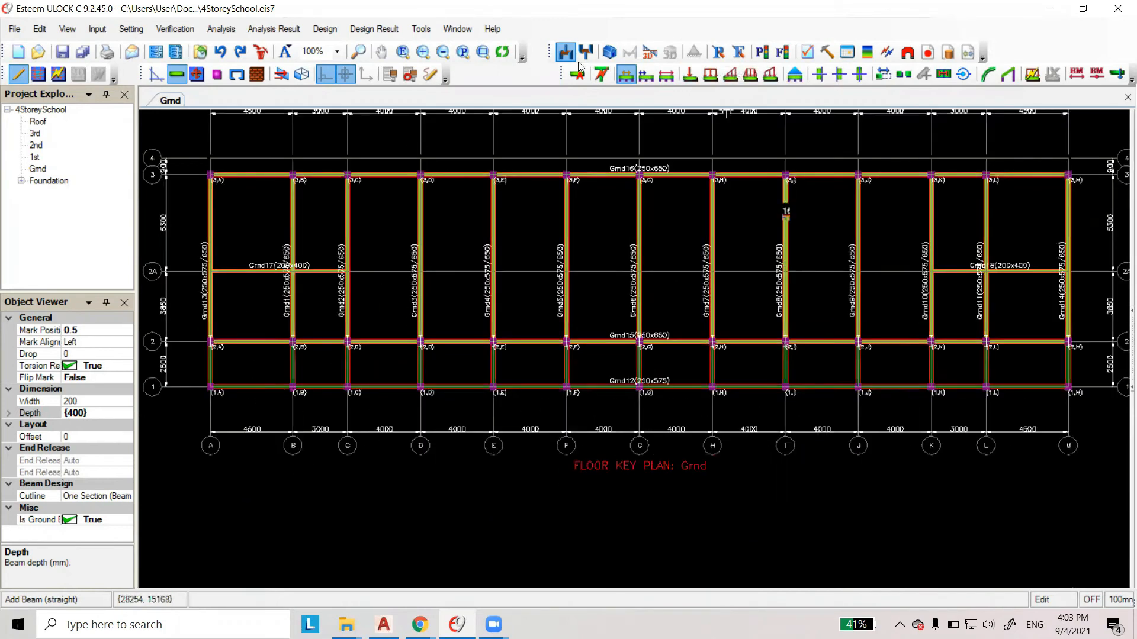
{"action": "left_click", "coordinate": [617, 54]}
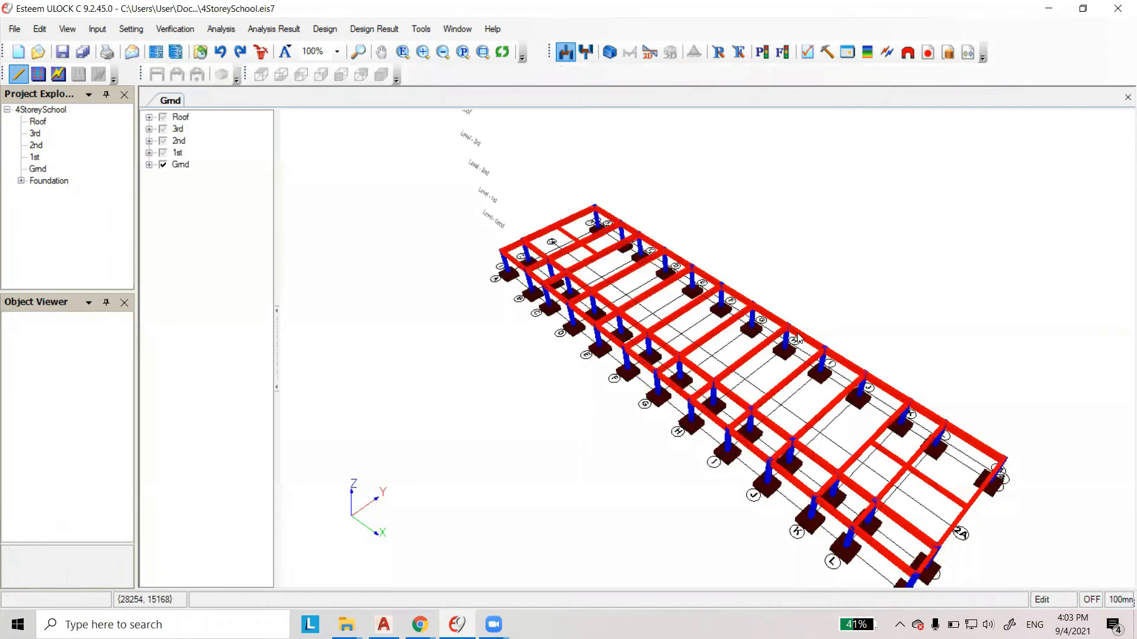
{"action": "left_click_drag", "start_coordinate": [1054, 497], "coordinate": [885, 506]}
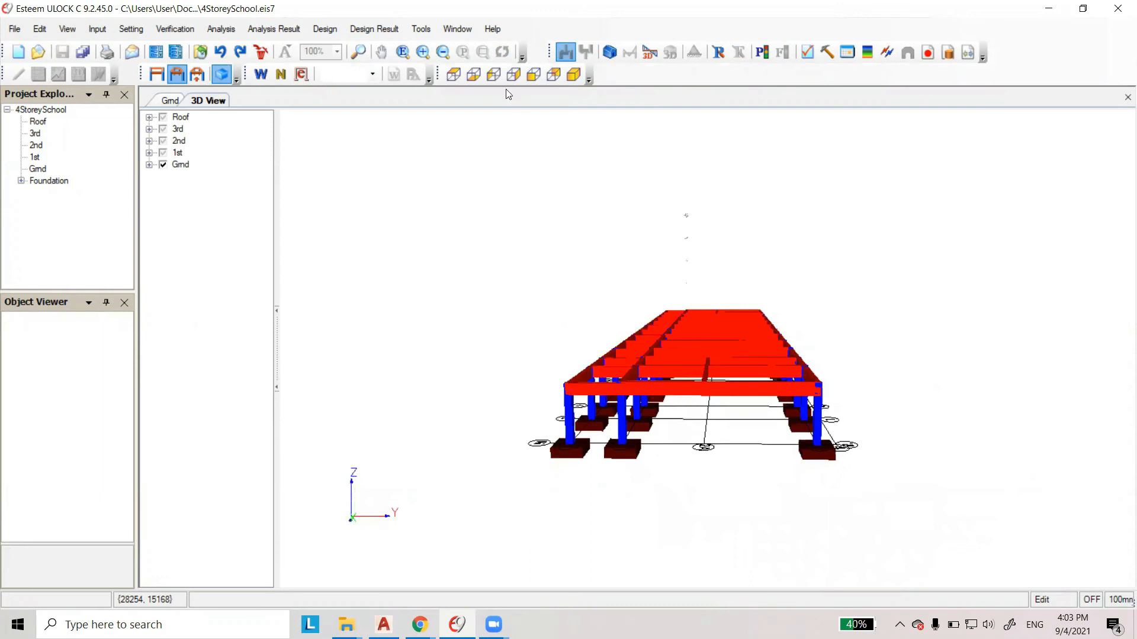
{"action": "left_click", "coordinate": [583, 77]}
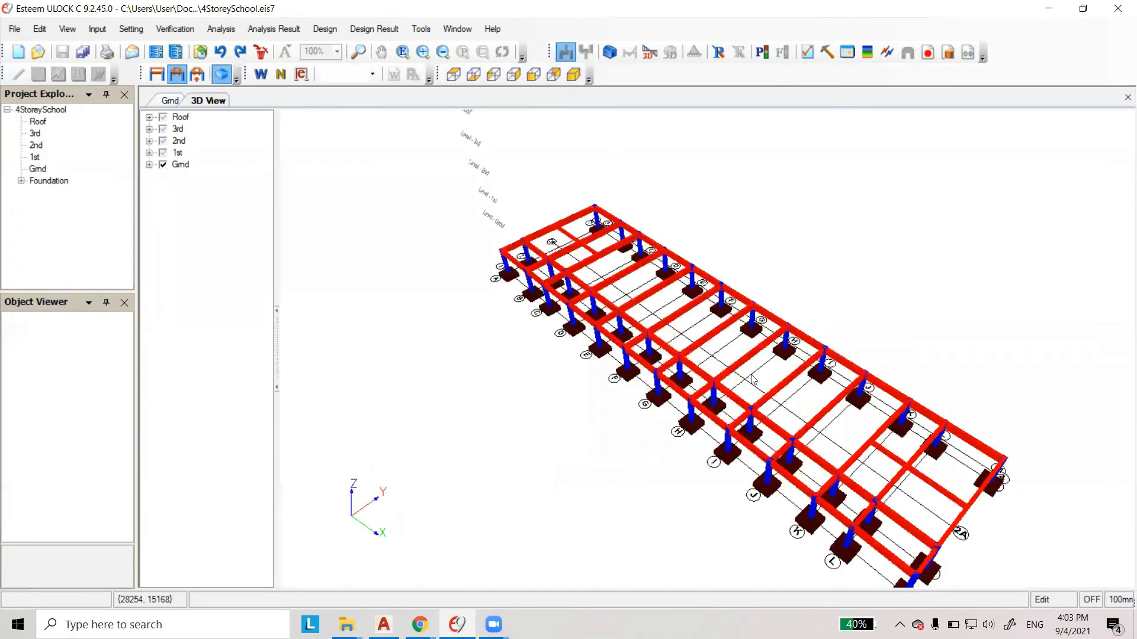
{"action": "left_click", "coordinate": [533, 75]}
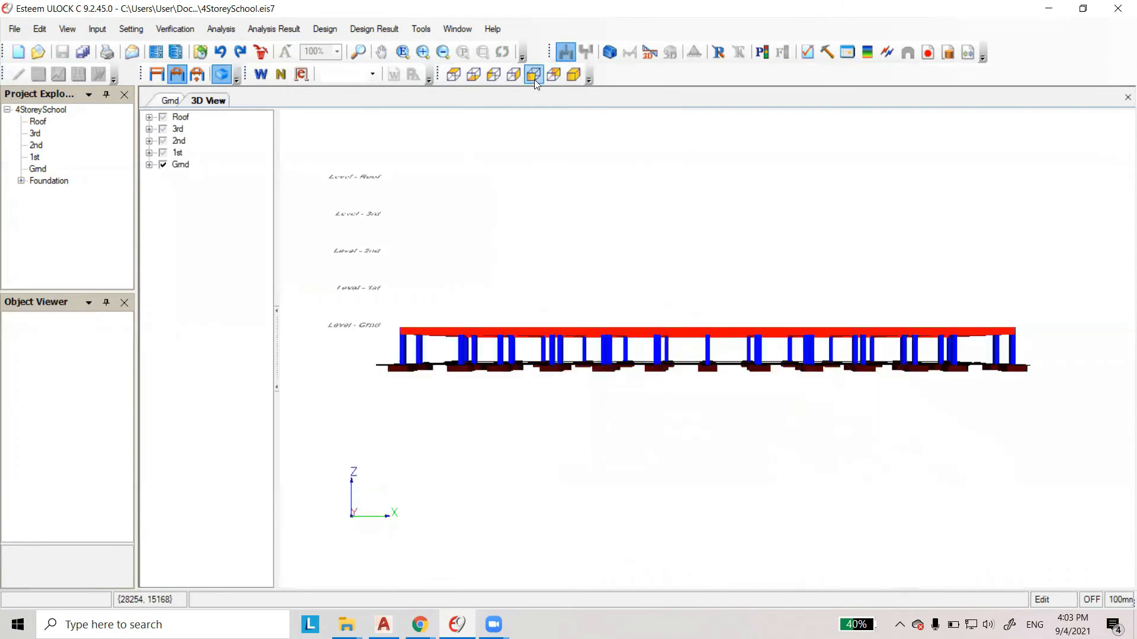
{"action": "scroll", "coordinate": [626, 335], "scroll_direction": "up", "scroll_amount": 1}
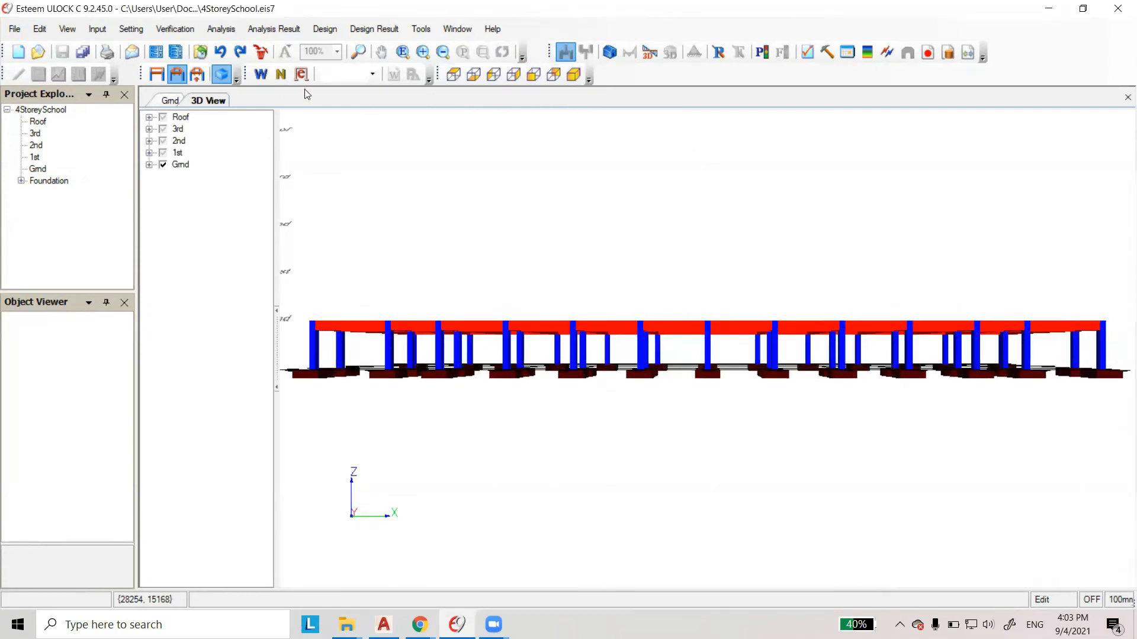
Switch the 3D view to orthographic projection and examine the frame from the top and bottom.
{"action": "left_click", "coordinate": [157, 74]}
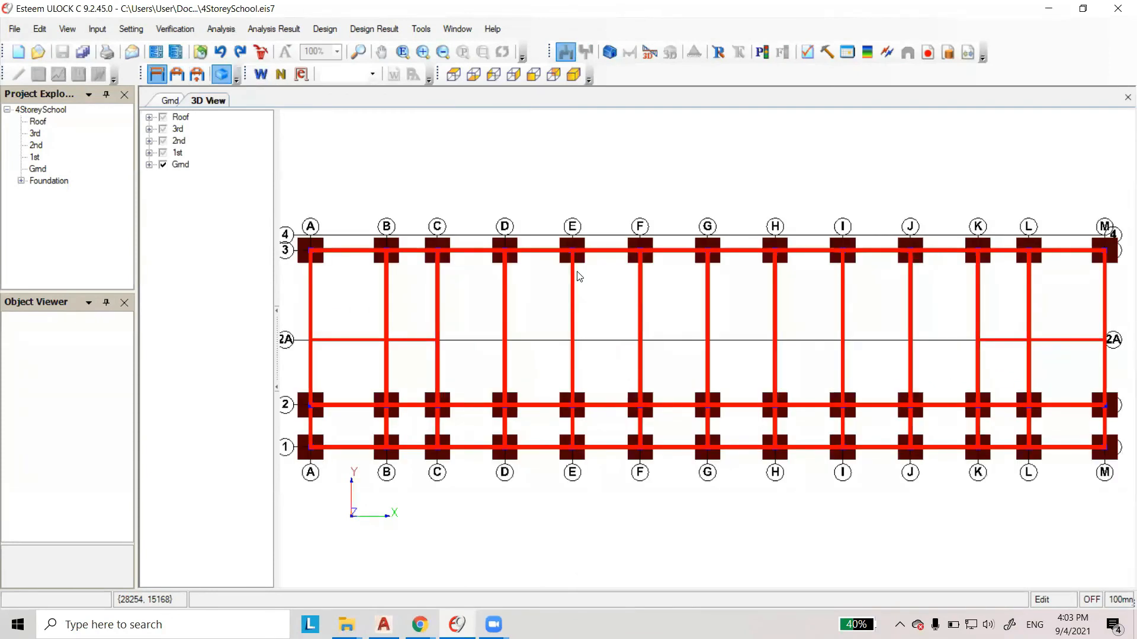
{"action": "scroll", "coordinate": [579, 276], "scroll_direction": "down", "scroll_amount": 1}
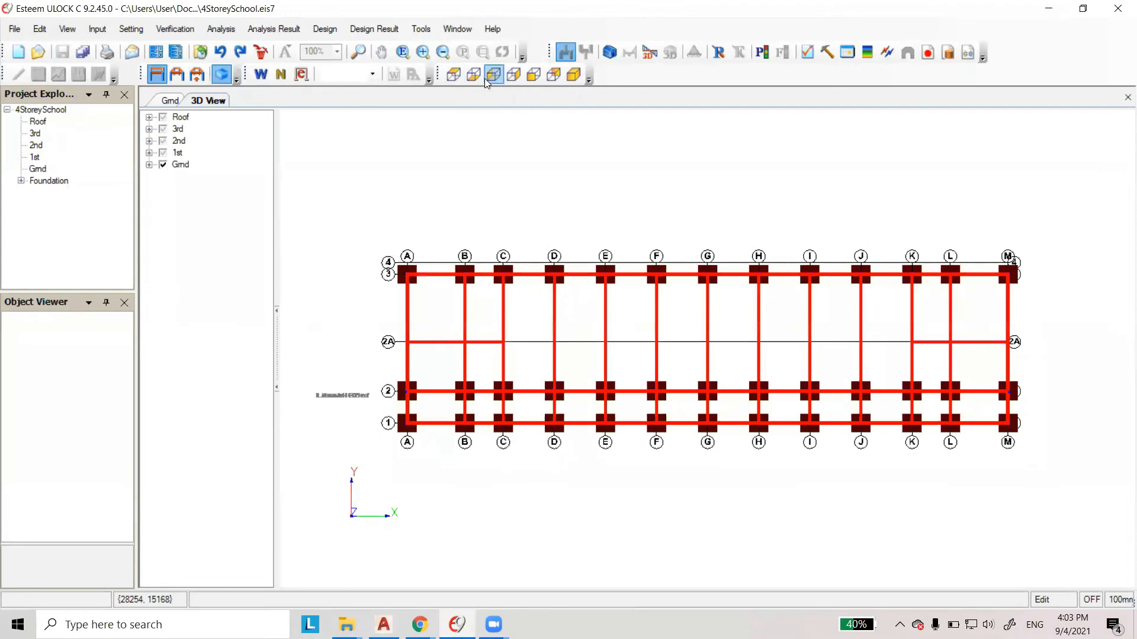
{"action": "left_click", "coordinate": [454, 76]}
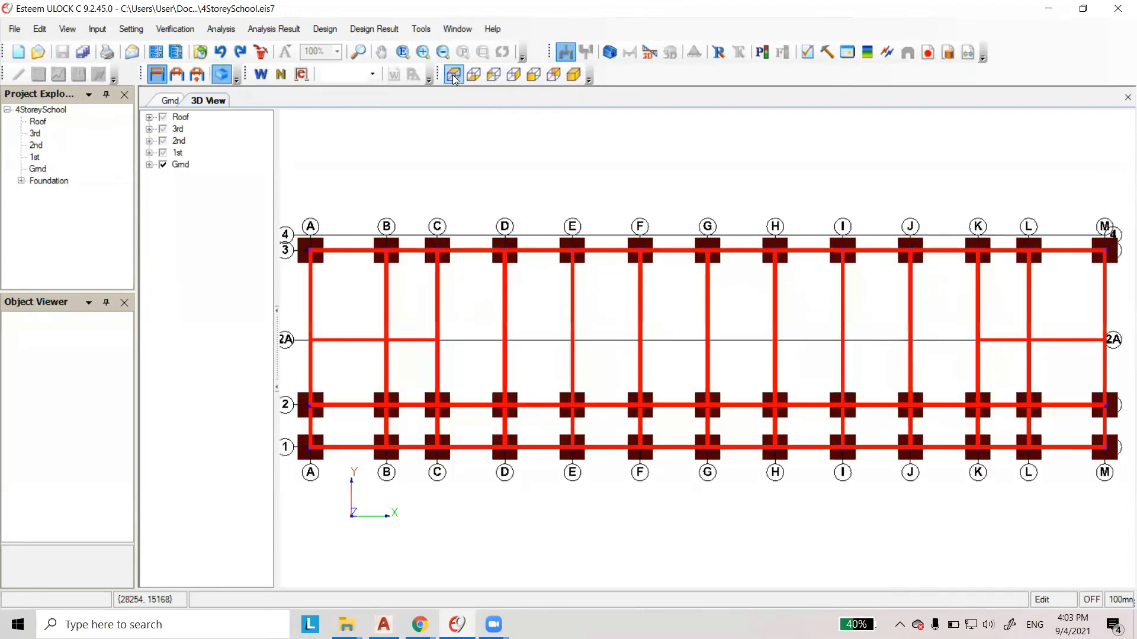
{"action": "left_click", "coordinate": [472, 76]}
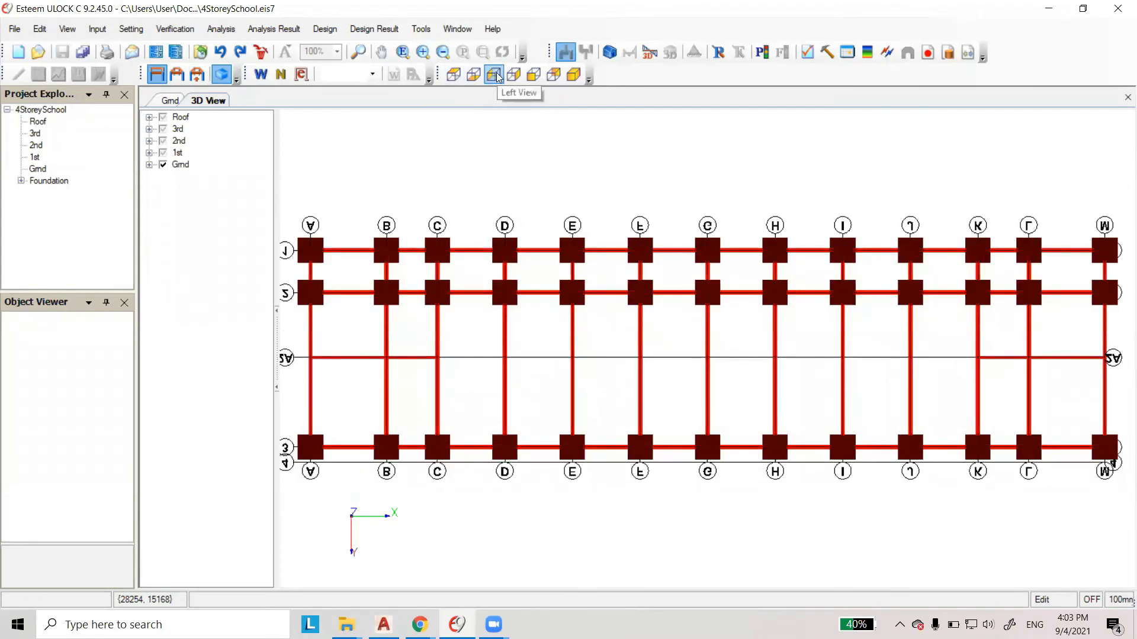
Examine the level difference between the main and dropped beams at grid 2 in the left view.
{"action": "left_click", "coordinate": [496, 75]}
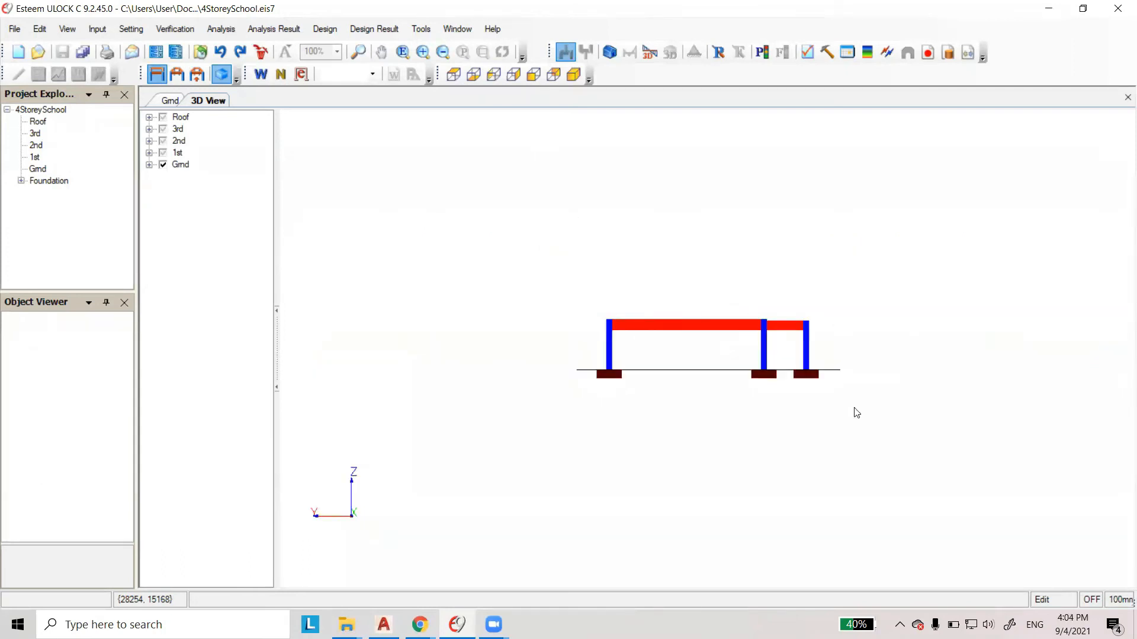
{"action": "scroll", "coordinate": [817, 330], "scroll_direction": "up", "scroll_amount": 3}
{"action": "scroll", "coordinate": [1023, 290], "scroll_direction": "up", "scroll_amount": 1}
{"action": "scroll", "coordinate": [702, 315], "scroll_direction": "down", "scroll_amount": 1}
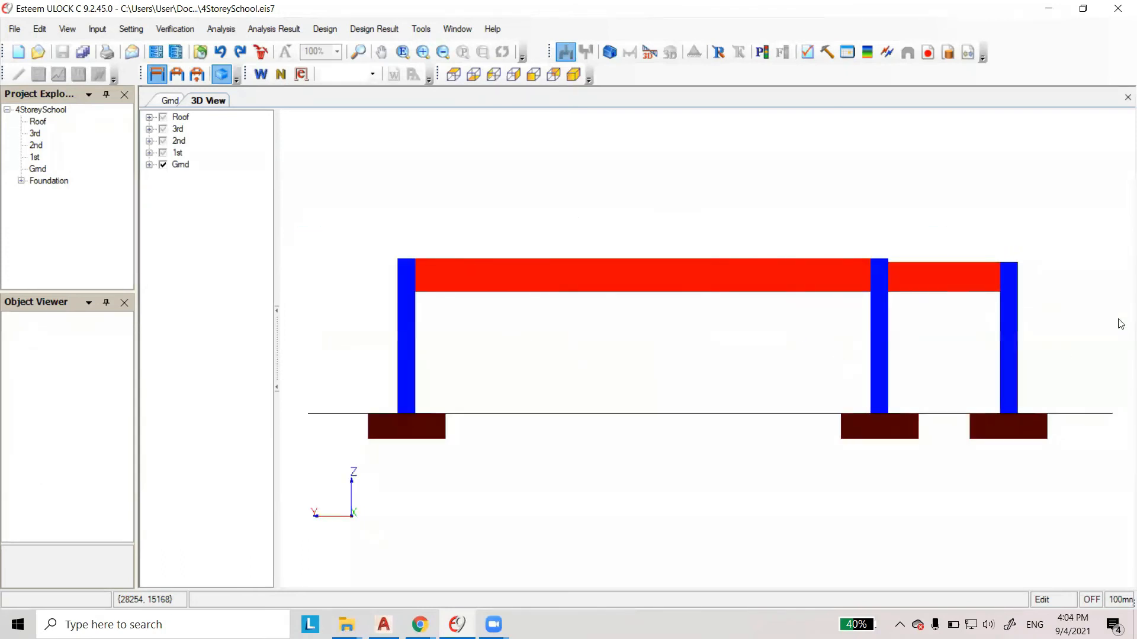
{"action": "scroll", "coordinate": [1101, 283], "scroll_direction": "up", "scroll_amount": 3}
{"action": "middle_click_drag", "start_coordinate": [915, 322], "coordinate": [526, 389]}
{"action": "scroll", "coordinate": [708, 307], "scroll_direction": "up", "scroll_amount": 2}
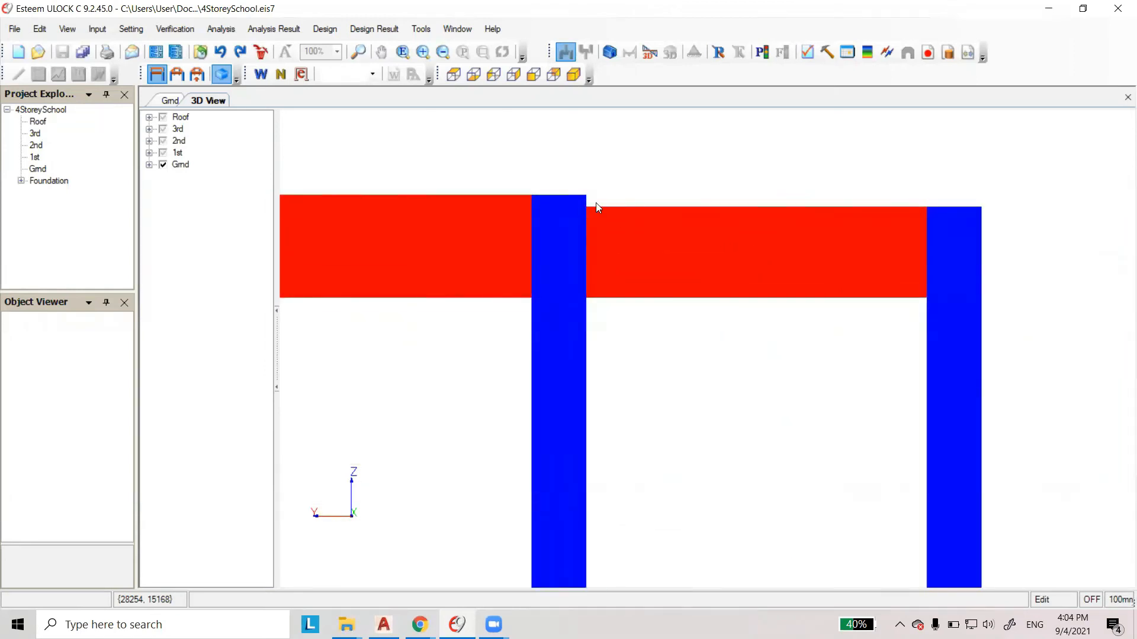
{"action": "scroll", "coordinate": [597, 207], "scroll_direction": "up", "scroll_amount": 2}
{"action": "scroll", "coordinate": [525, 188], "scroll_direction": "down", "scroll_amount": 1}
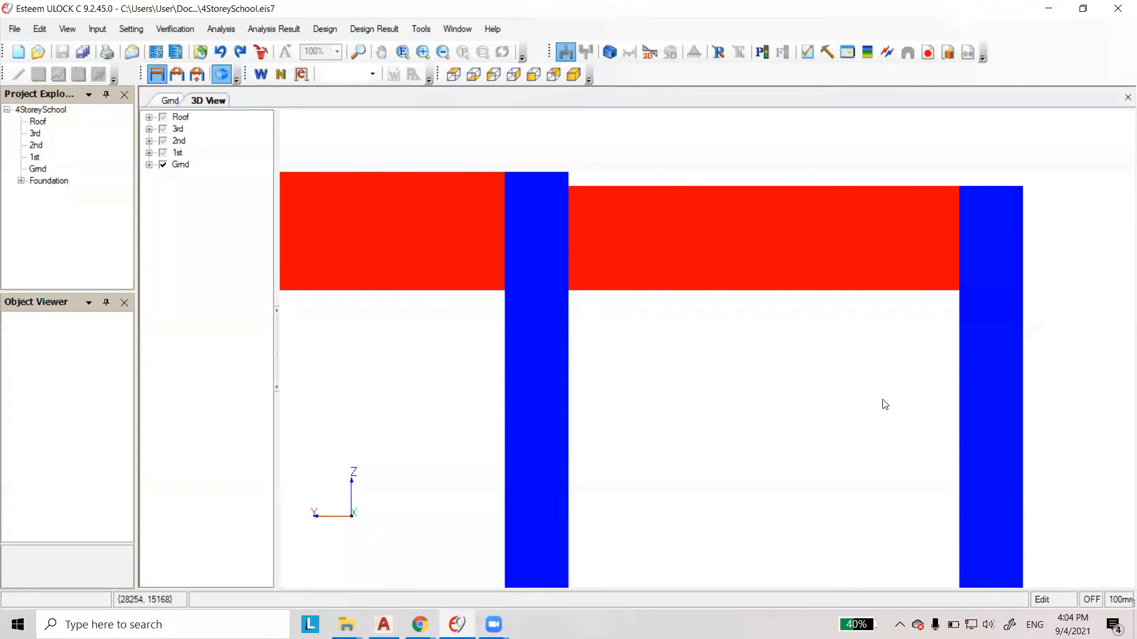
{"action": "scroll", "coordinate": [885, 404], "scroll_direction": "down", "scroll_amount": 4}
{"action": "scroll", "coordinate": [507, 320], "scroll_direction": "up", "scroll_amount": 1}
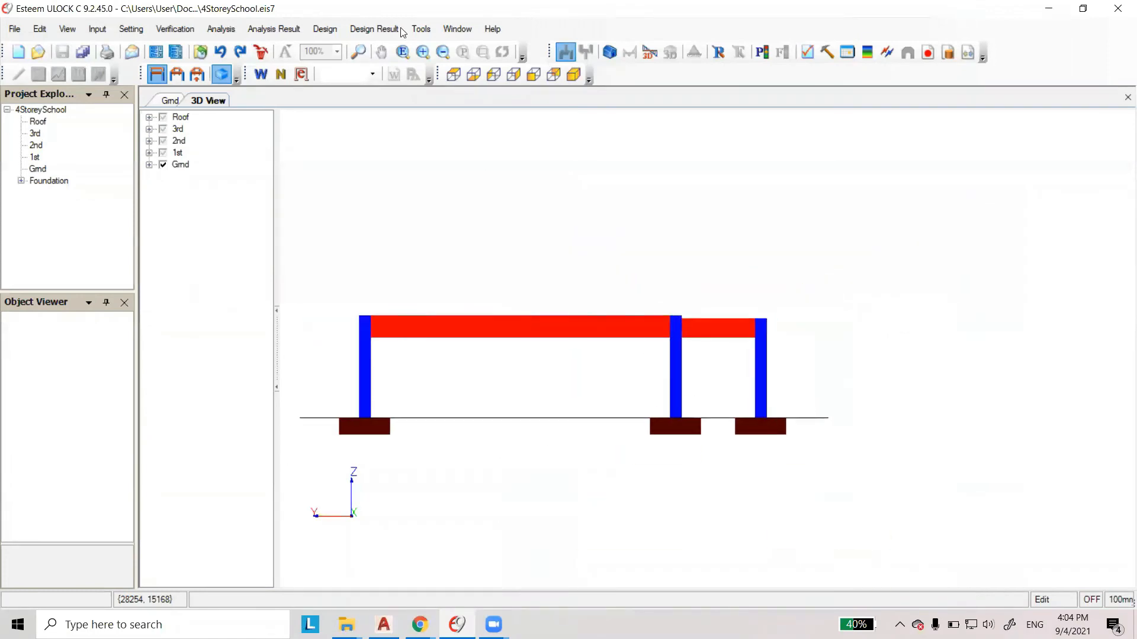
Check the frame in the left, right and front views, and close the 3D view to return to the ground floor plan.
{"action": "left_click", "coordinate": [494, 74]}
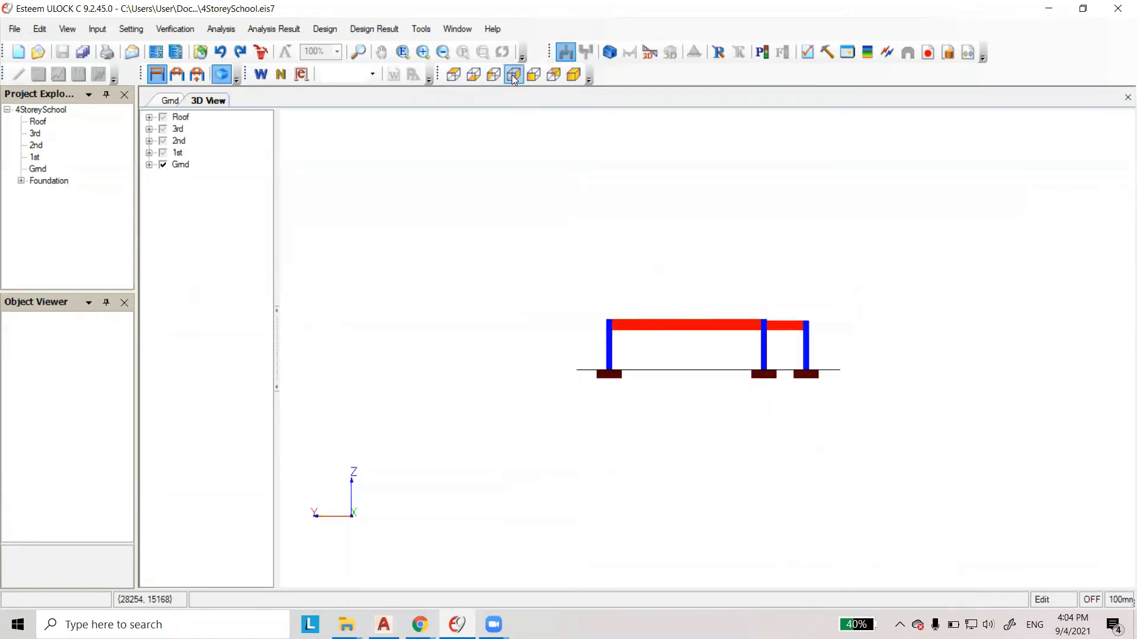
{"action": "left_click", "coordinate": [514, 76]}
{"action": "scroll", "coordinate": [644, 325], "scroll_direction": "up", "scroll_amount": 3}
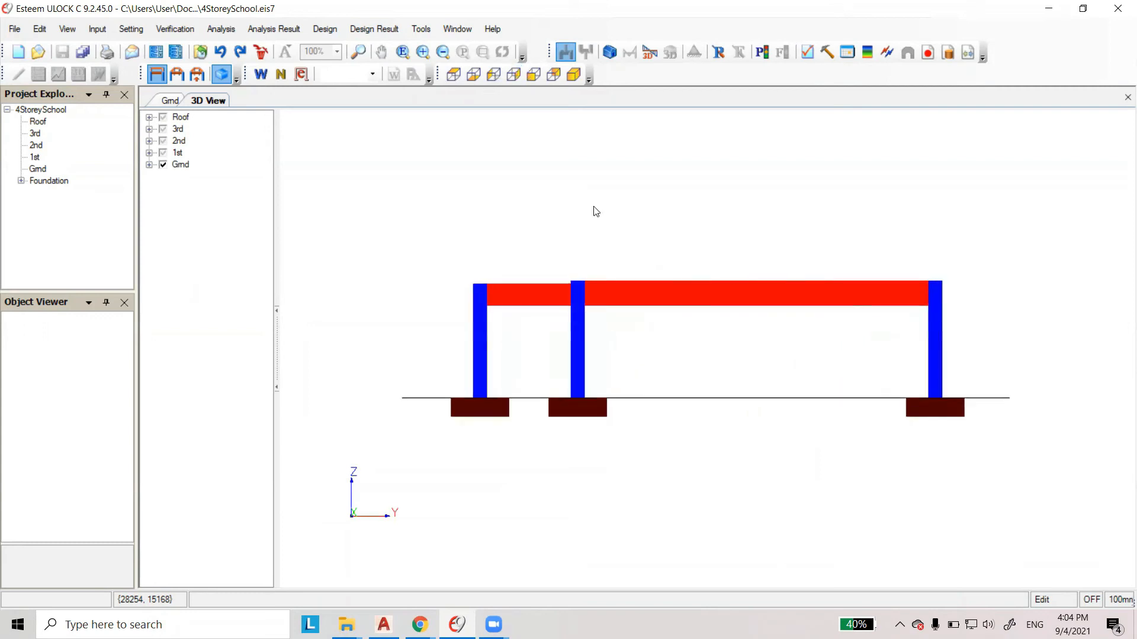
{"action": "left_click", "coordinate": [534, 76]}
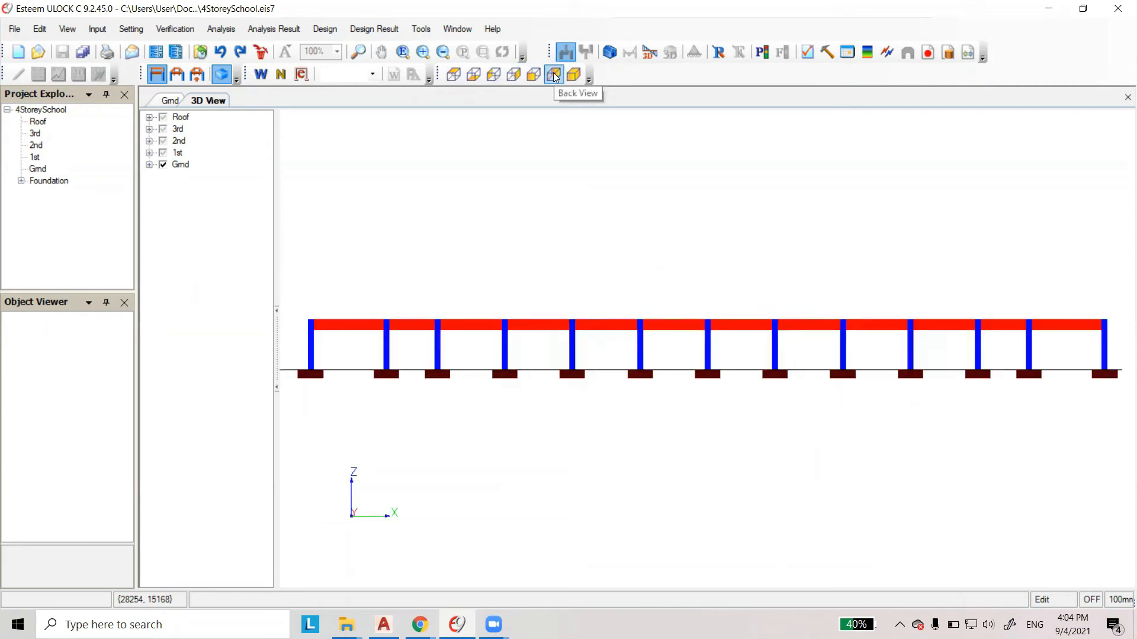
{"action": "left_click", "coordinate": [1127, 98]}
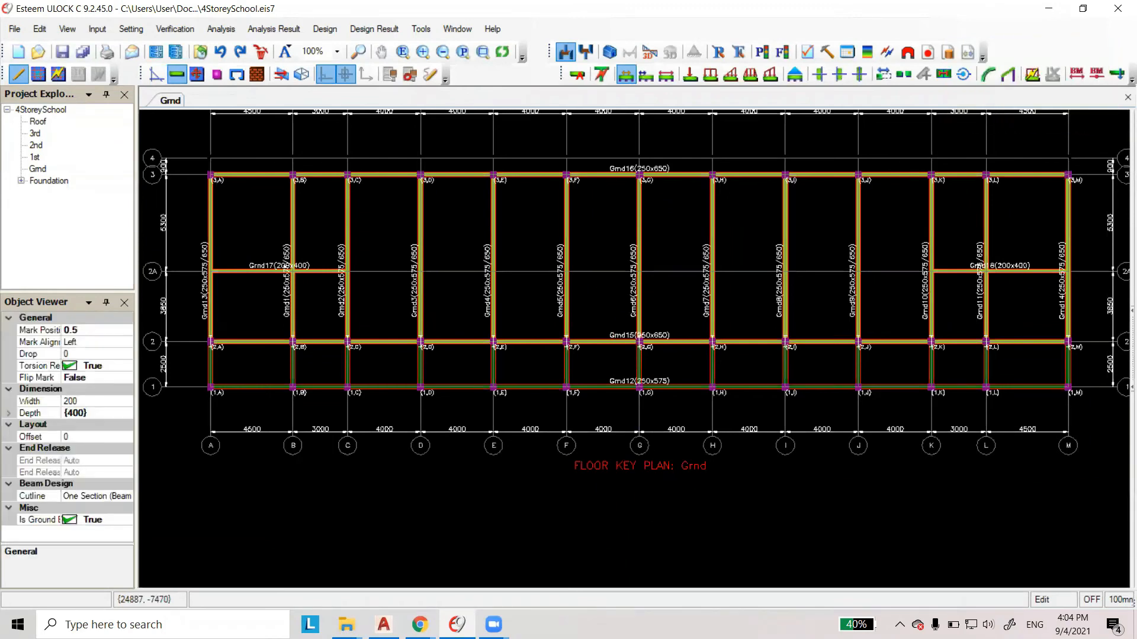
{"action": "scroll", "coordinate": [907, 268], "scroll_direction": "down", "scroll_amount": 1}
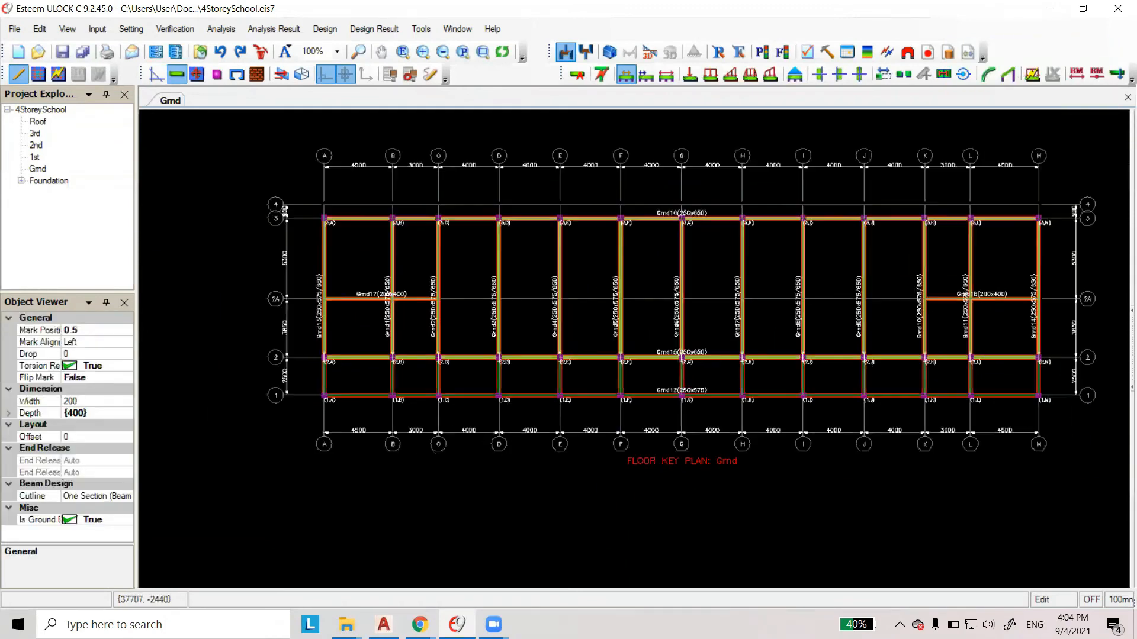
Start adding slabs with a thickness of 150 mm, a finishes load of 10 kN/m² and a live load of 2 kN/m².
{"action": "scroll", "coordinate": [795, 265], "scroll_direction": "up", "scroll_amount": 1}
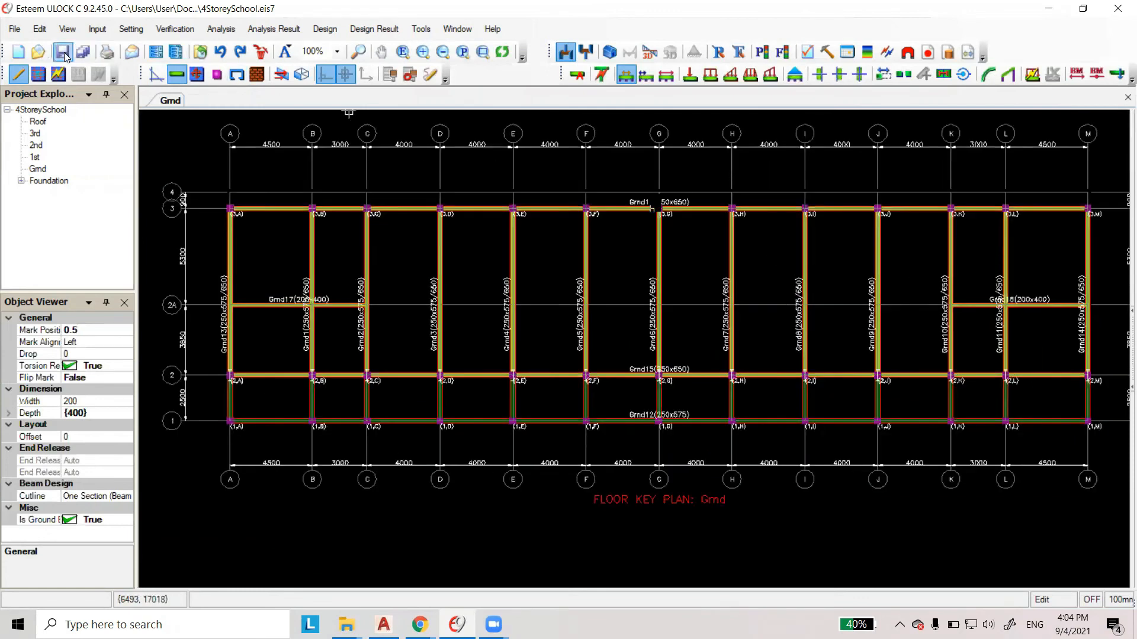
{"action": "left_click", "coordinate": [197, 75]}
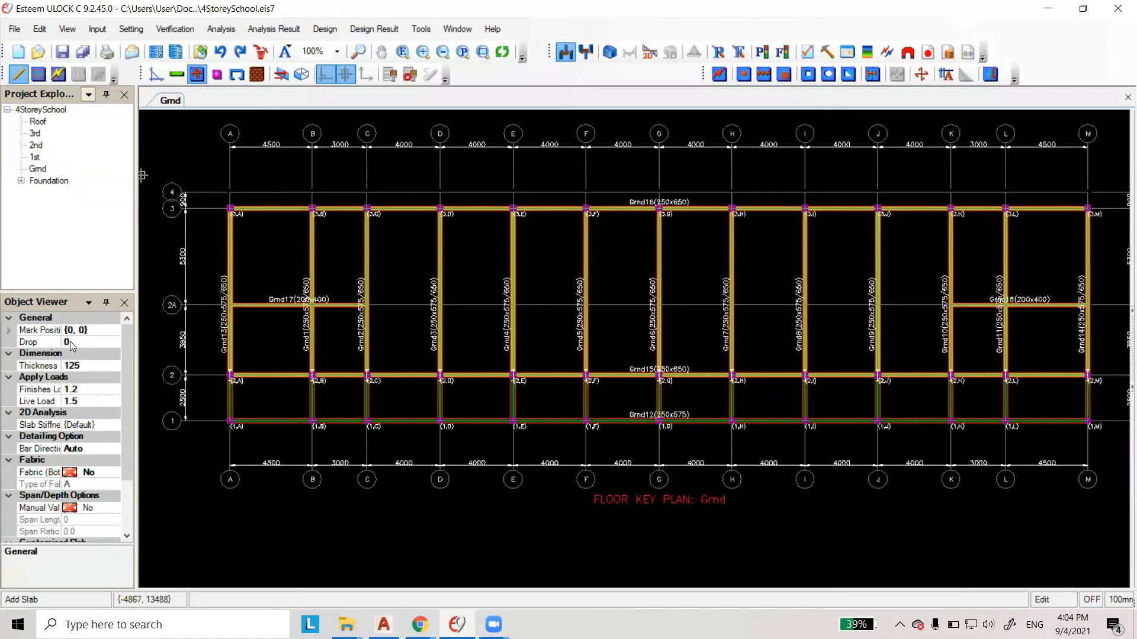
{"action": "left_click", "coordinate": [72, 365]}
{"action": "type", "text": "15"}
{"action": "left_click", "coordinate": [84, 390]}
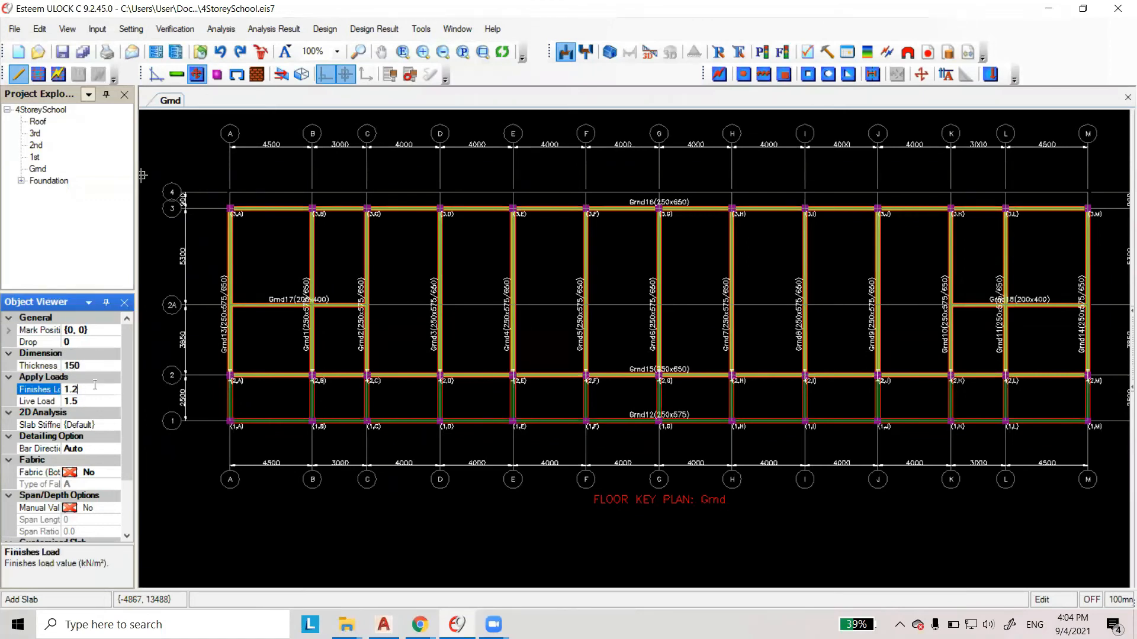
{"action": "type", "text": "10"}
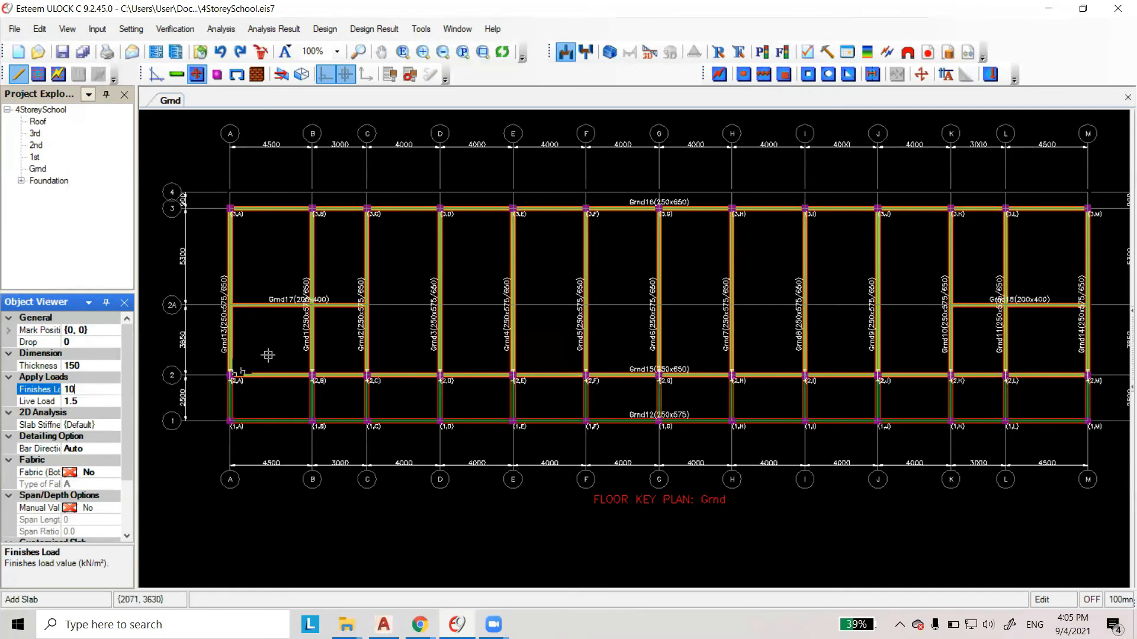
{"action": "left_click", "coordinate": [74, 400]}
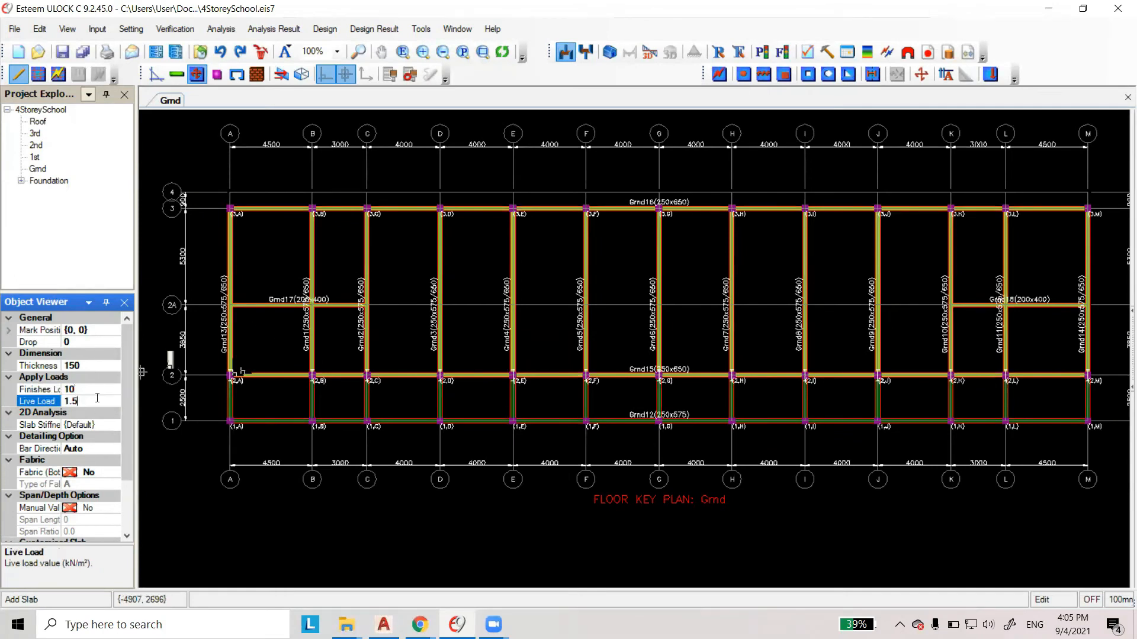
{"action": "type", "text": "20"}
{"action": "left_click", "coordinate": [58, 404]}
Turn on the ground slab option and add a slab in the bay between grids A–B and 2–2A.
{"action": "left_click_drag", "start_coordinate": [127, 462], "coordinate": [132, 485]}
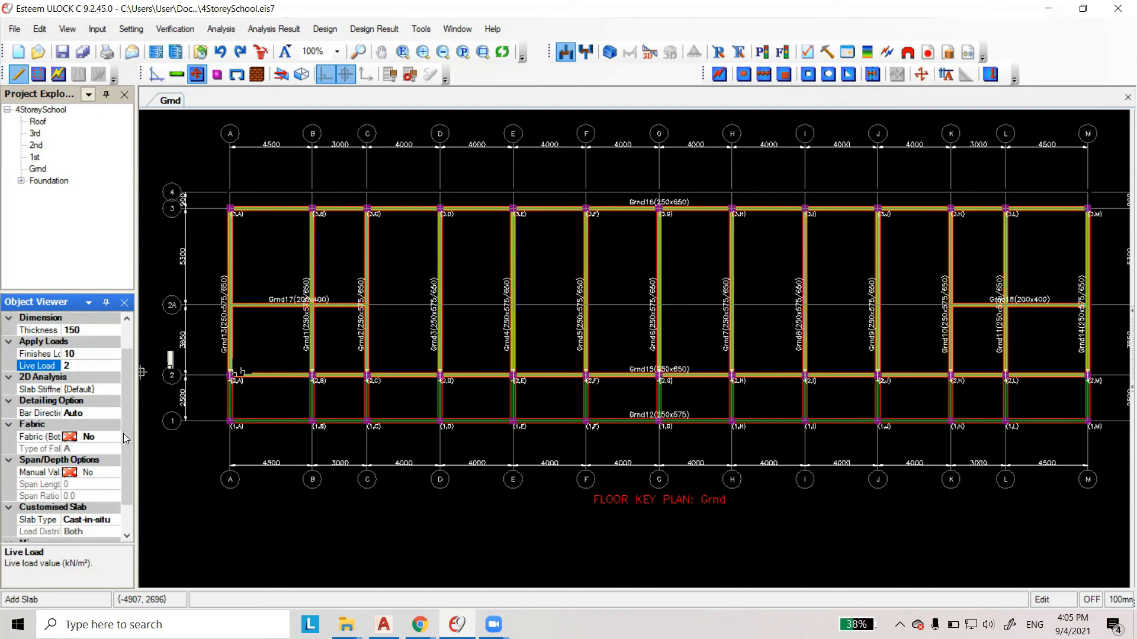
{"action": "scroll", "coordinate": [128, 515], "scroll_direction": "down", "scroll_amount": 1}
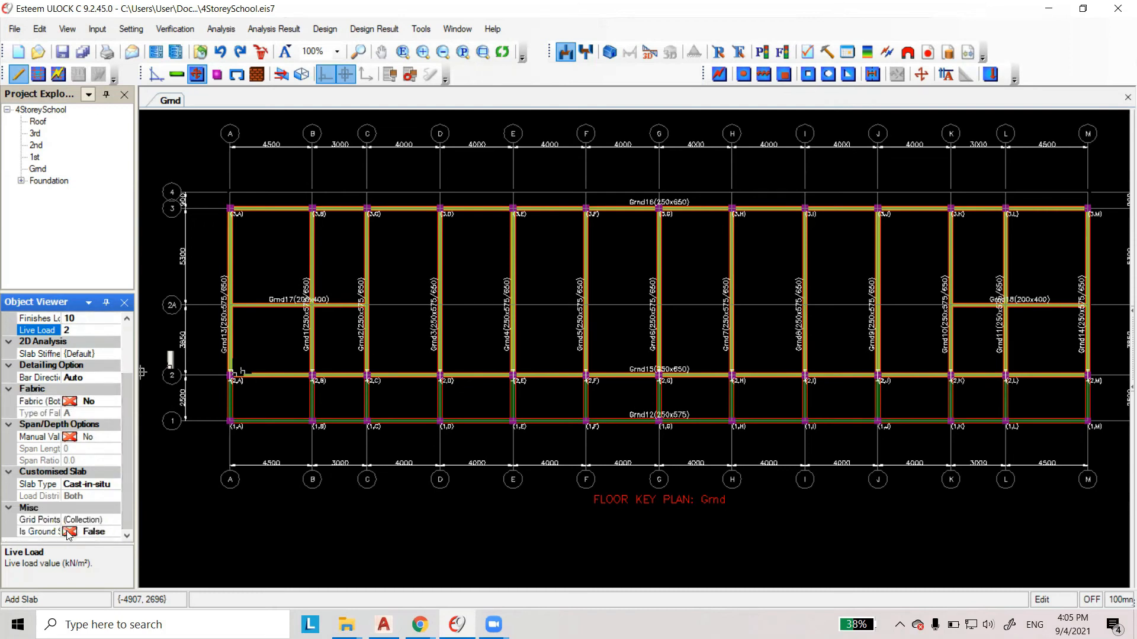
{"action": "left_click", "coordinate": [113, 532]}
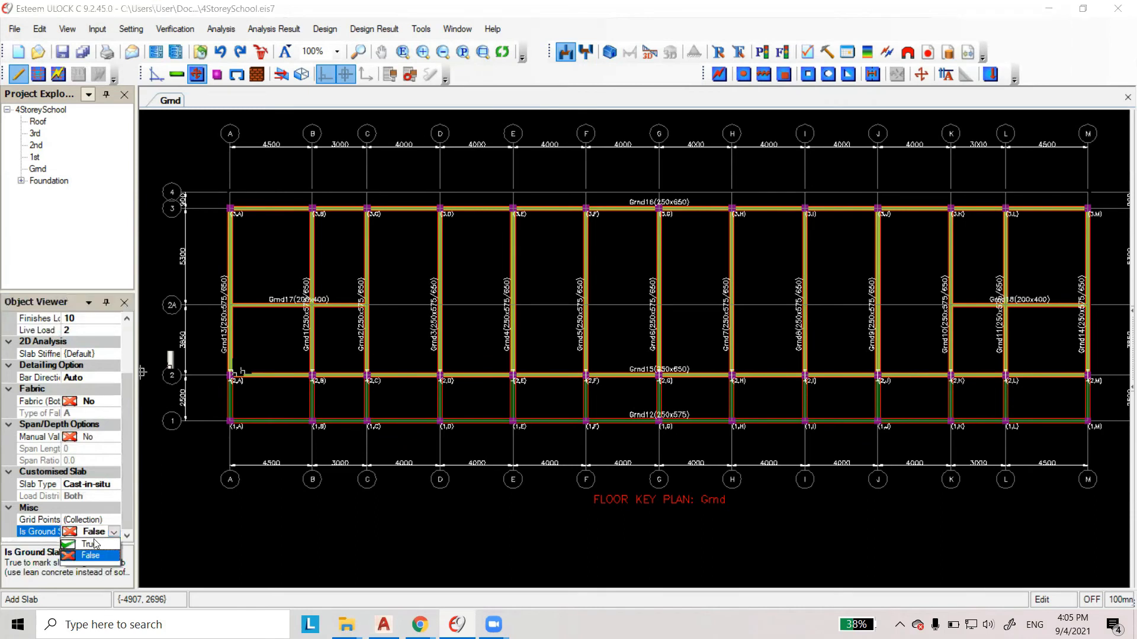
{"action": "left_click", "coordinate": [90, 544]}
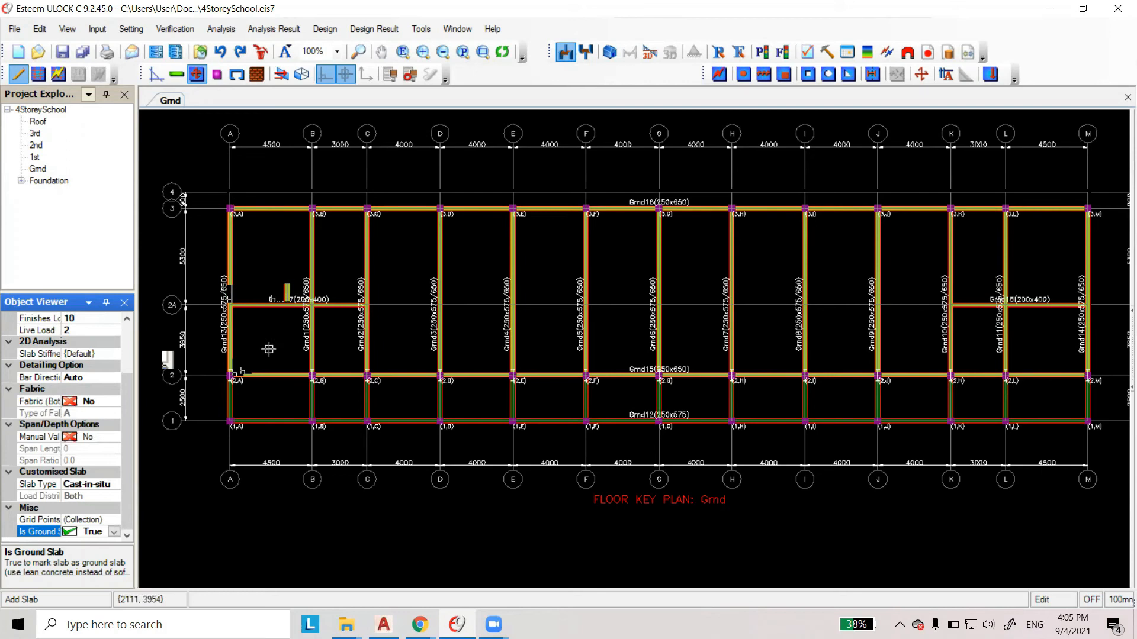
{"action": "left_click", "coordinate": [290, 348]}
{"action": "scroll", "coordinate": [276, 344], "scroll_direction": "up", "scroll_amount": 2}
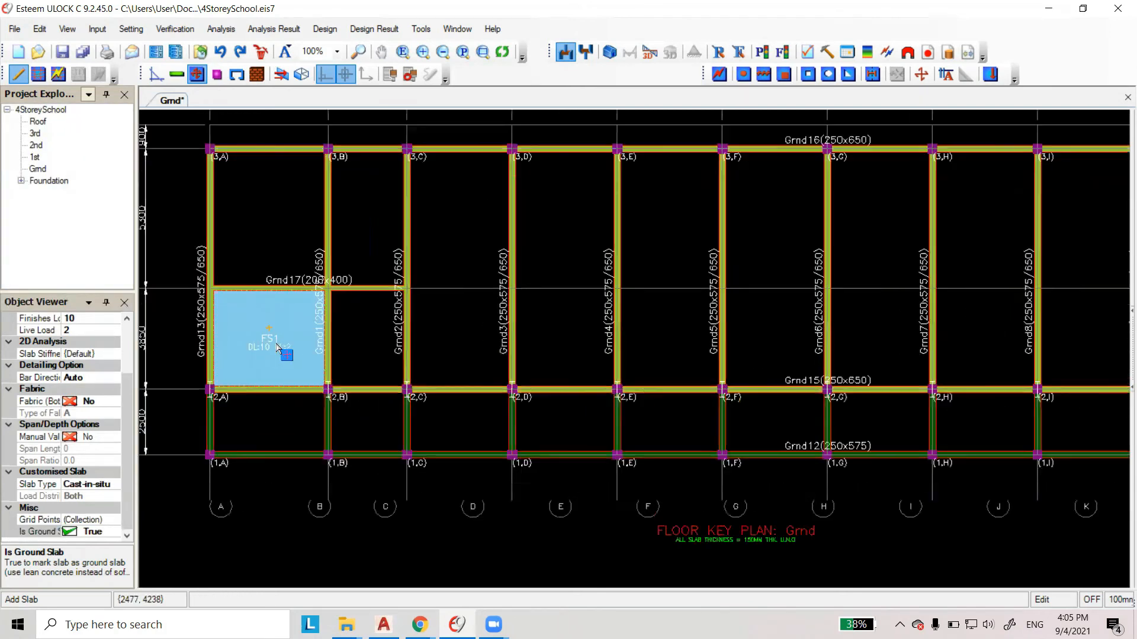
{"action": "scroll", "coordinate": [255, 370], "scroll_direction": "up", "scroll_amount": 3}
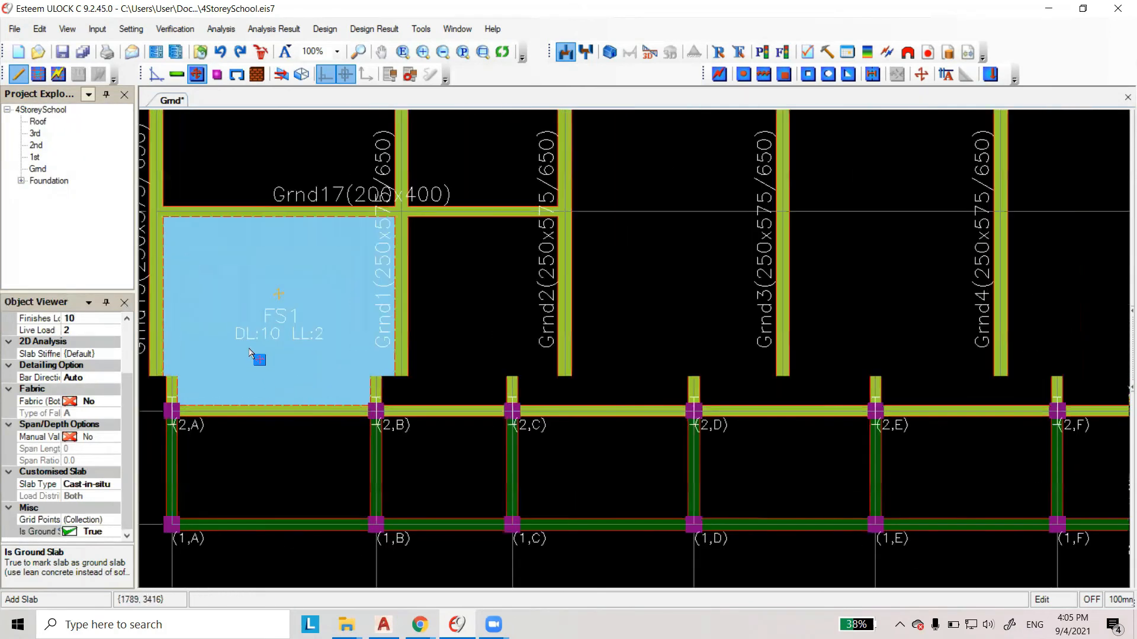
{"action": "scroll", "coordinate": [248, 344], "scroll_direction": "up", "scroll_amount": 3}
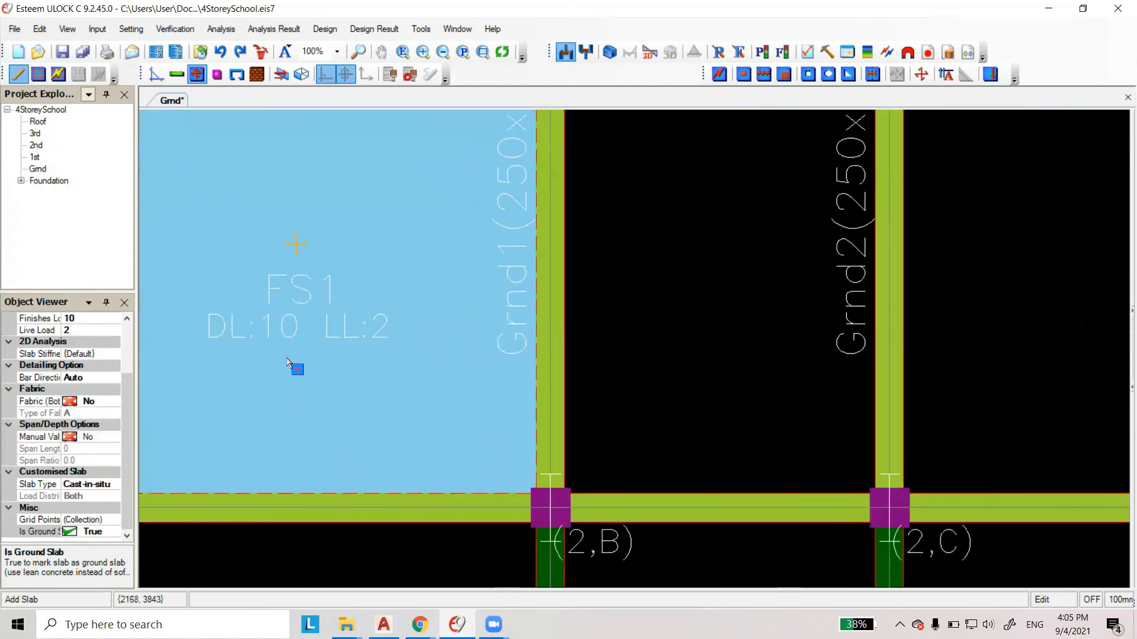
Set the finishes load of slab FS1 to 1 kN/m².
{"action": "left_click", "coordinate": [235, 401]}
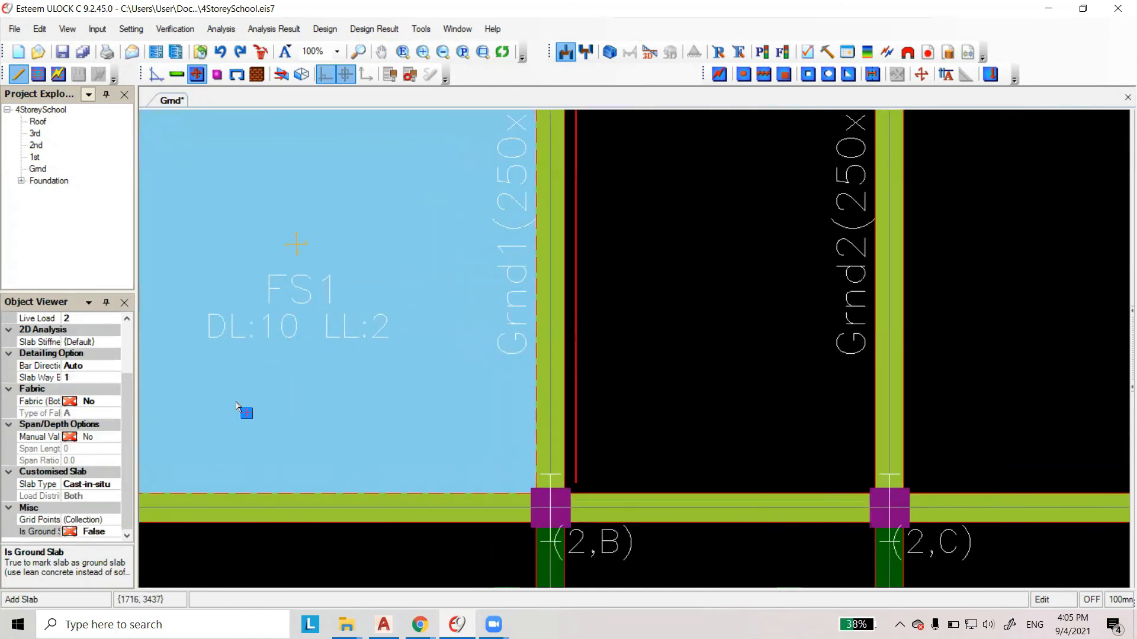
{"action": "left_click_drag", "start_coordinate": [123, 391], "coordinate": [124, 314]}
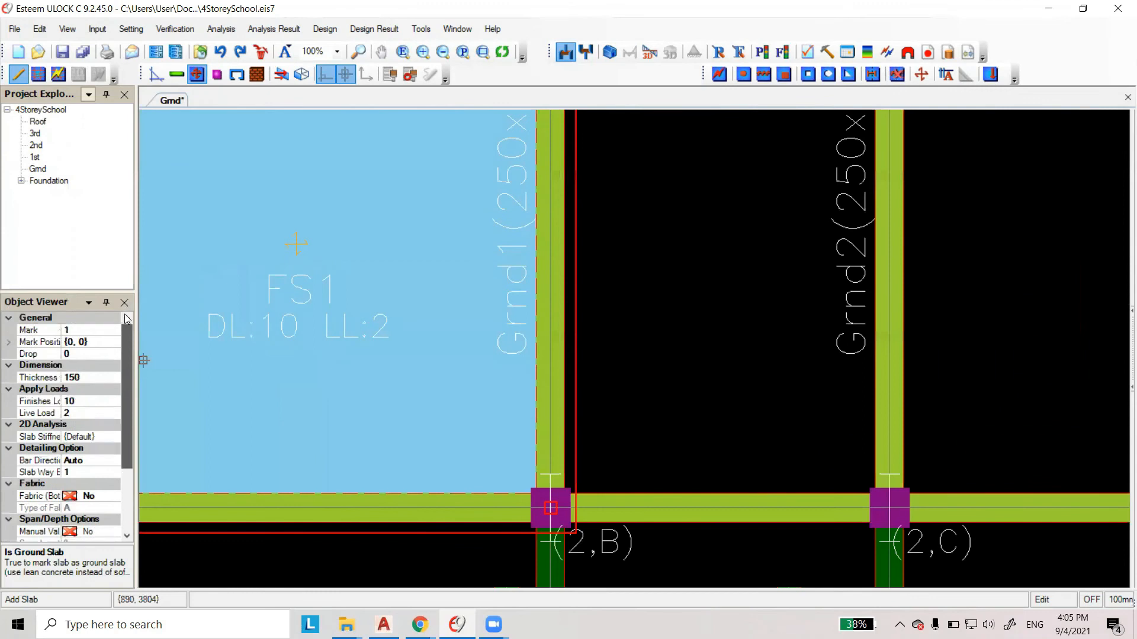
{"action": "left_click", "coordinate": [82, 404]}
{"action": "key", "text": "BackSpace"}
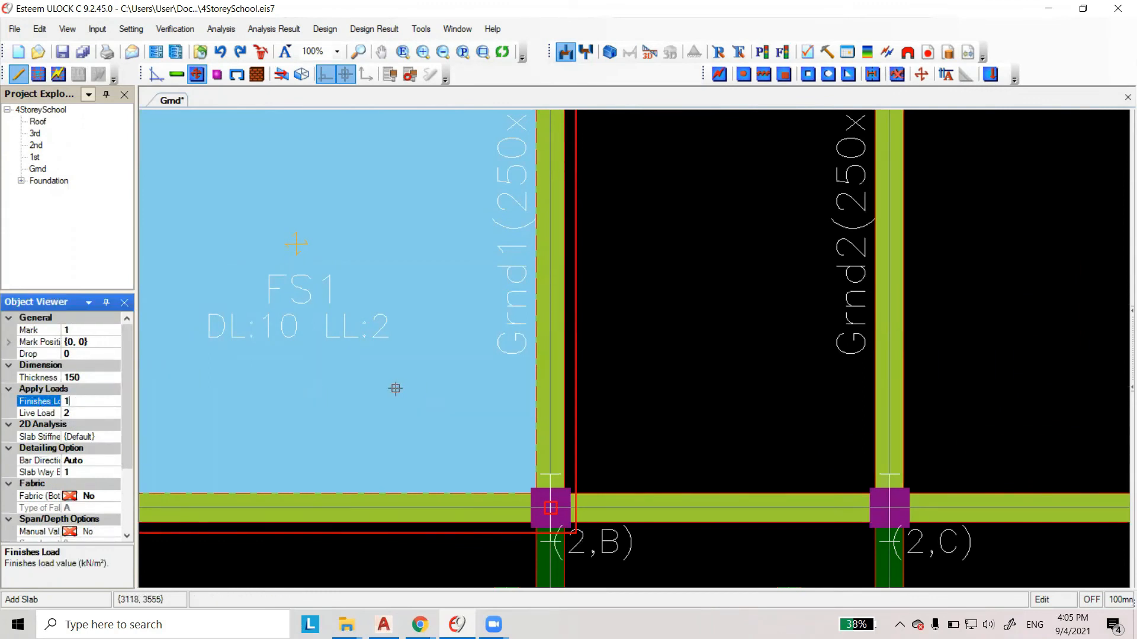
{"action": "key", "text": "Return"}
{"action": "key", "text": "Down"}
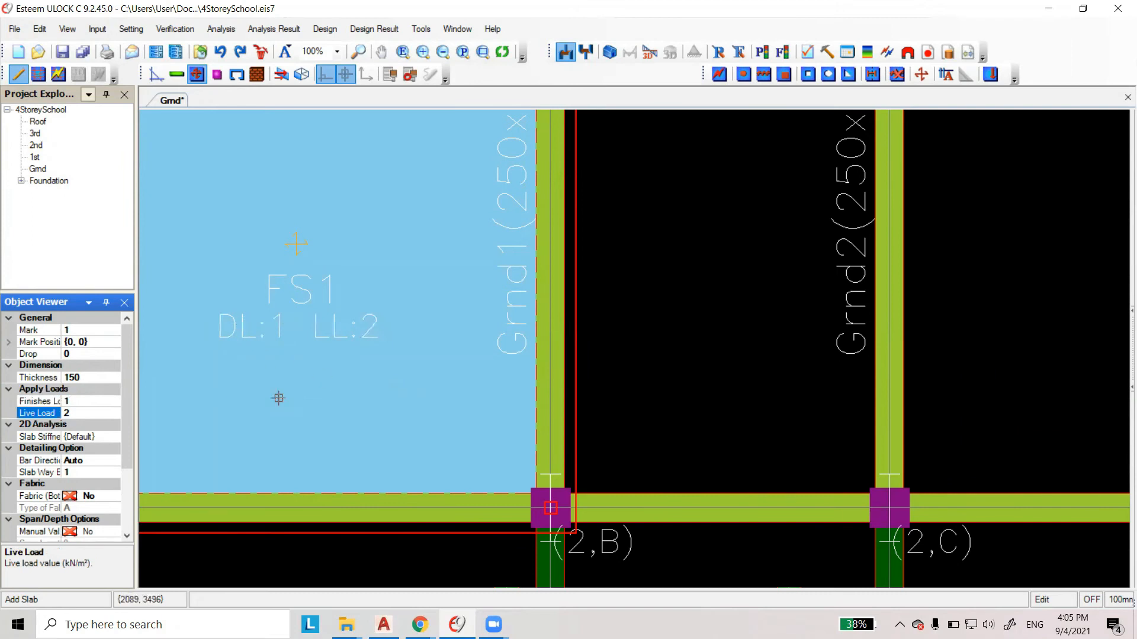
Add a slab with the same thickness and loads in the bay between grids L–M and 2–2A.
{"action": "scroll", "coordinate": [278, 398], "scroll_direction": "down", "scroll_amount": 2}
{"action": "scroll", "coordinate": [357, 353], "scroll_direction": "down", "scroll_amount": 5}
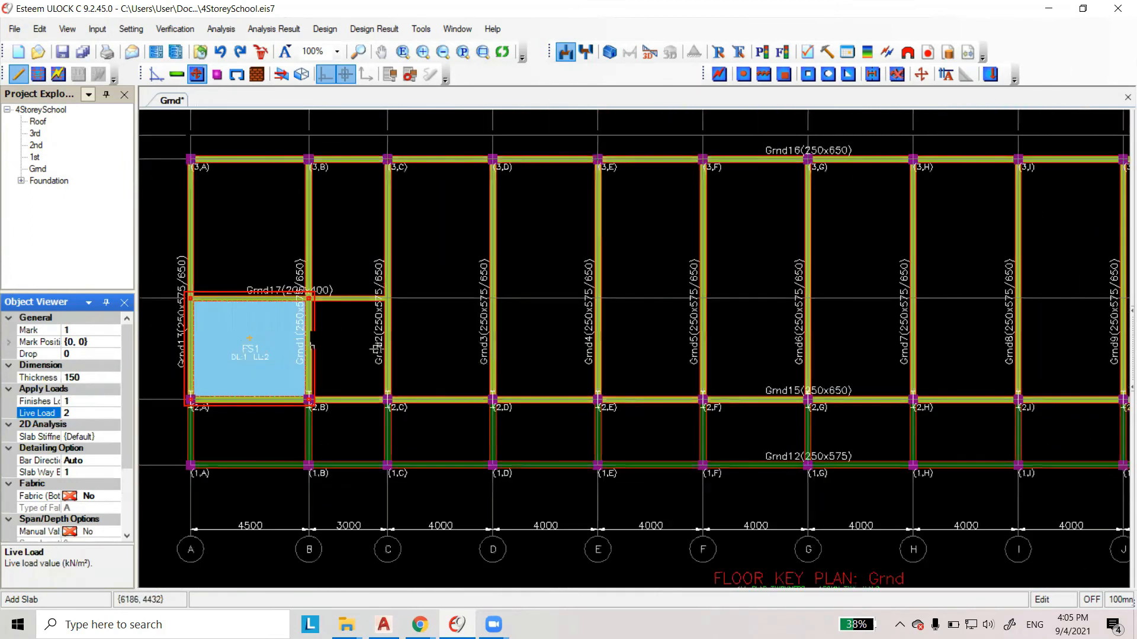
{"action": "scroll", "coordinate": [471, 327], "scroll_direction": "down", "scroll_amount": 3}
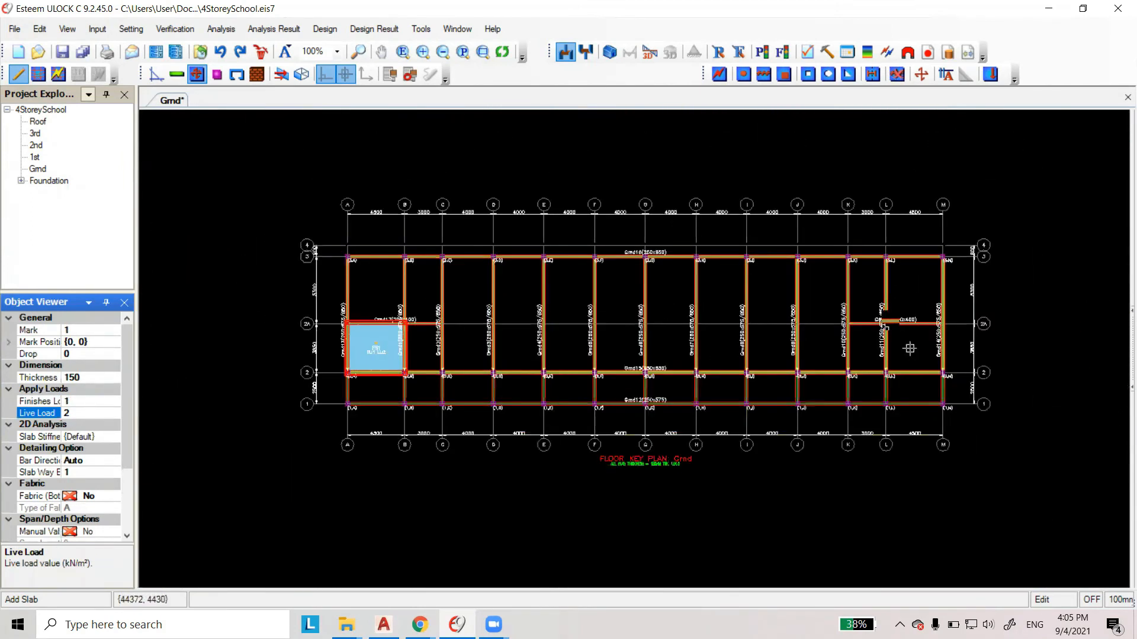
{"action": "left_click", "coordinate": [905, 349]}
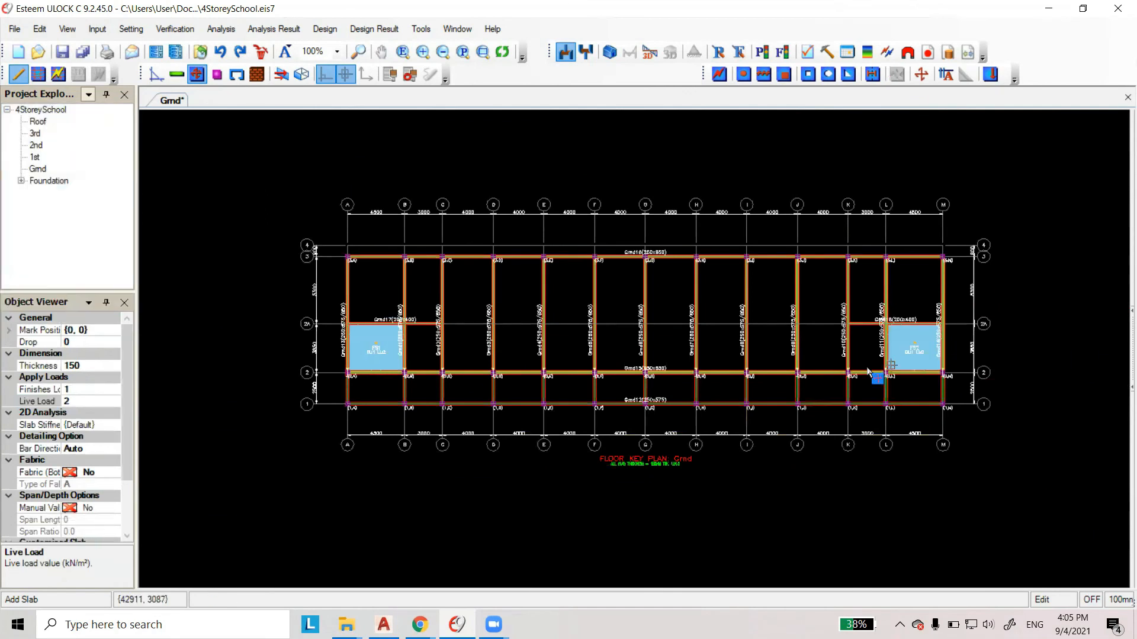
{"action": "scroll", "coordinate": [564, 302], "scroll_direction": "up", "scroll_amount": 2}
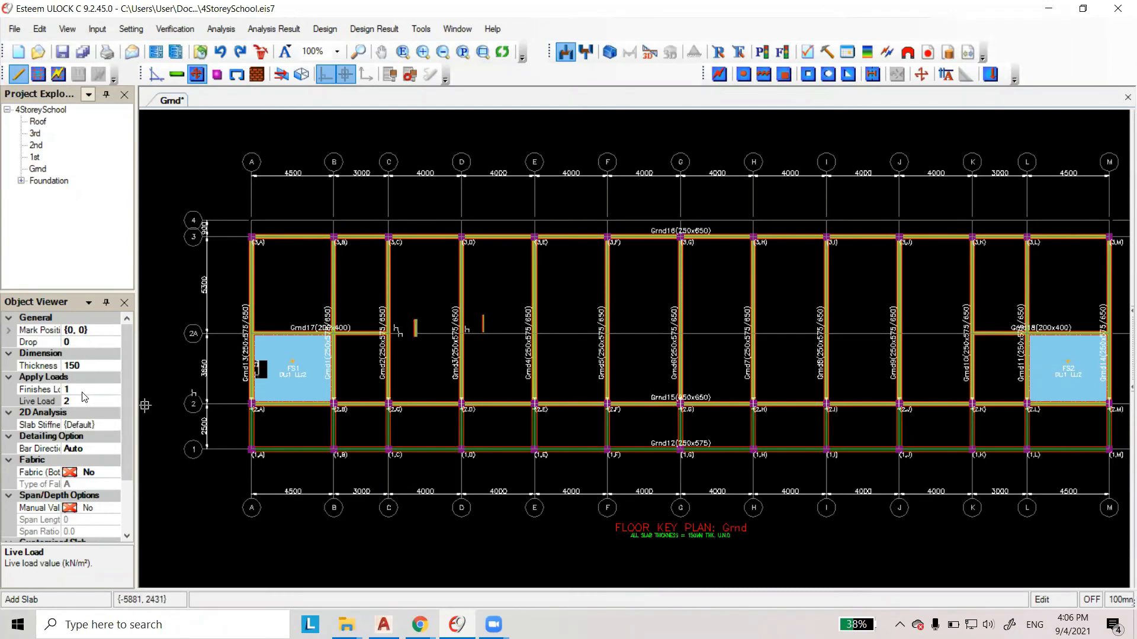
{"action": "scroll", "coordinate": [239, 376], "scroll_direction": "up", "scroll_amount": 1}
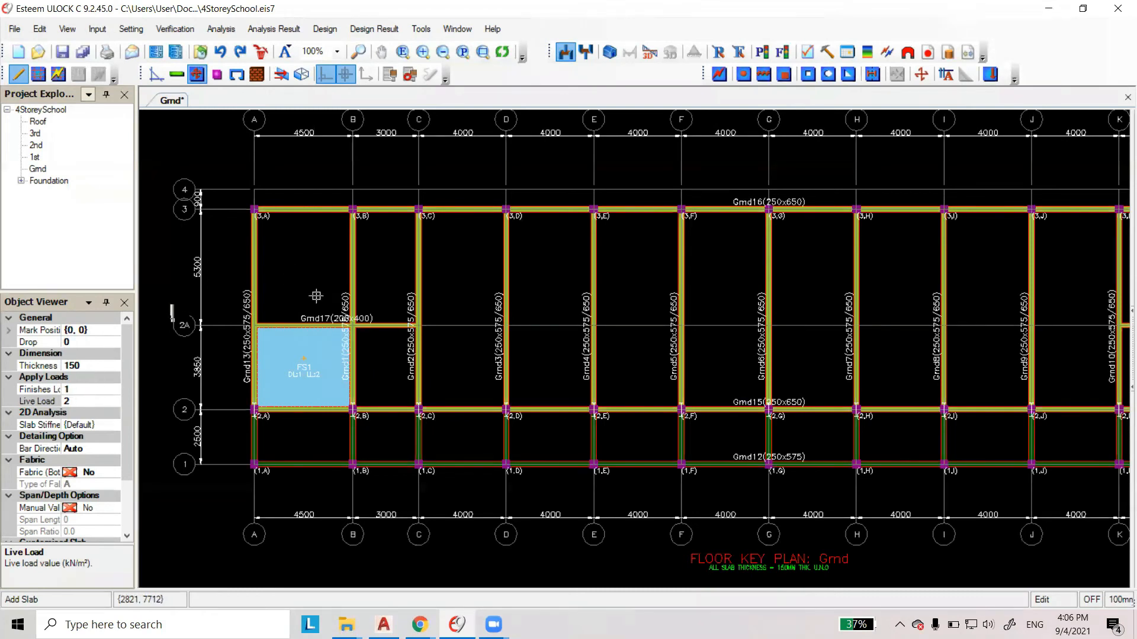
Switch to AutoCAD and examine the key plan's level drop marks around the end bays and staircases.
{"action": "left_click", "coordinate": [384, 625]}
{"action": "scroll", "coordinate": [576, 362], "scroll_direction": "down", "scroll_amount": 12}
{"action": "scroll", "coordinate": [574, 325], "scroll_direction": "up", "scroll_amount": 10}
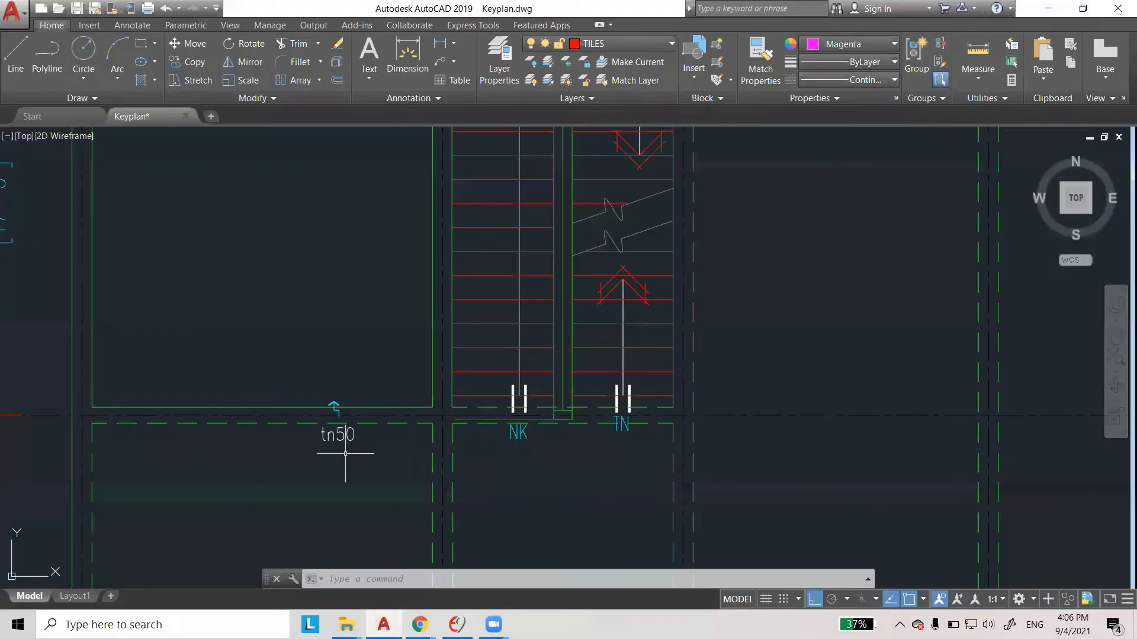
{"action": "scroll", "coordinate": [341, 441], "scroll_direction": "up", "scroll_amount": 5}
{"action": "scroll", "coordinate": [310, 392], "scroll_direction": "down", "scroll_amount": 7}
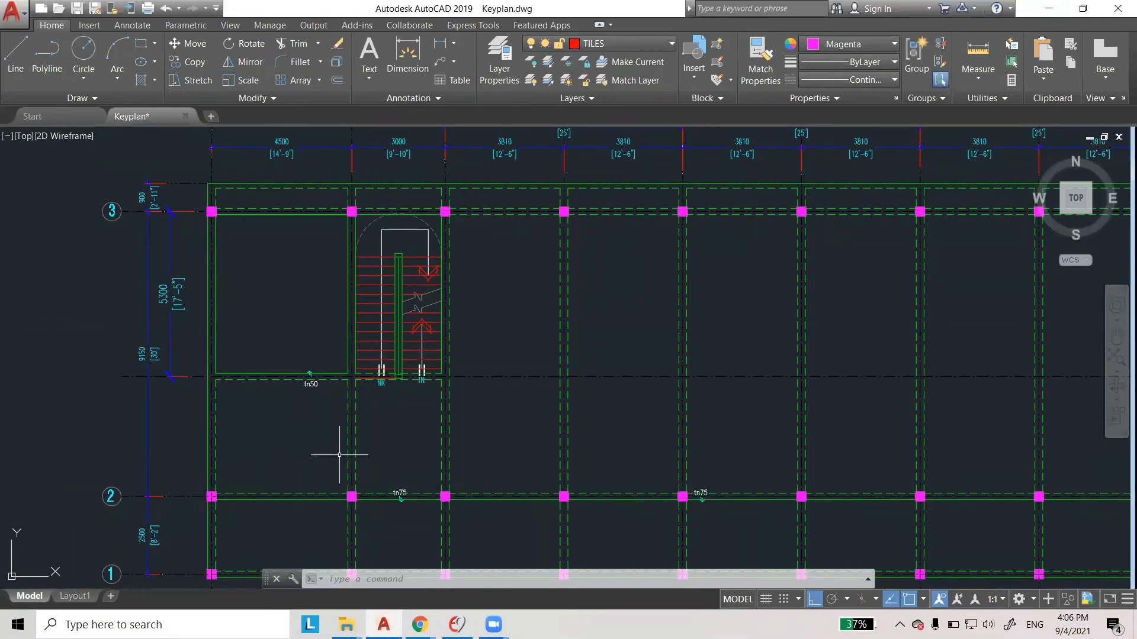
{"action": "scroll", "coordinate": [314, 377], "scroll_direction": "up", "scroll_amount": 2}
{"action": "scroll", "coordinate": [310, 386], "scroll_direction": "down", "scroll_amount": 5}
{"action": "scroll", "coordinate": [375, 437], "scroll_direction": "up", "scroll_amount": 6}
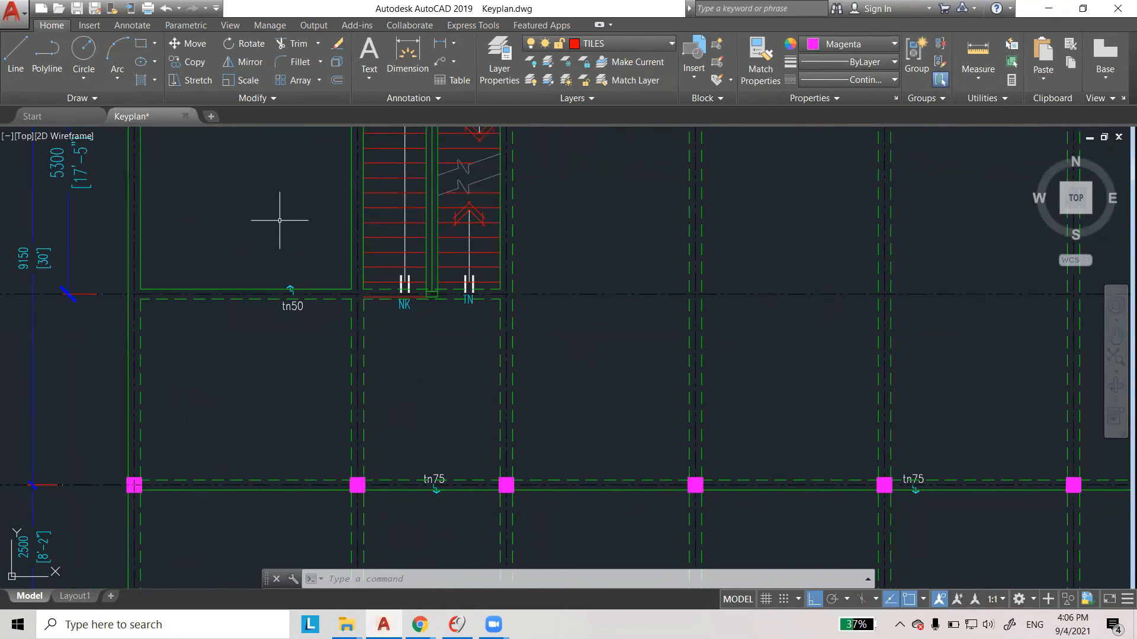
{"action": "scroll", "coordinate": [271, 260], "scroll_direction": "down", "scroll_amount": 4}
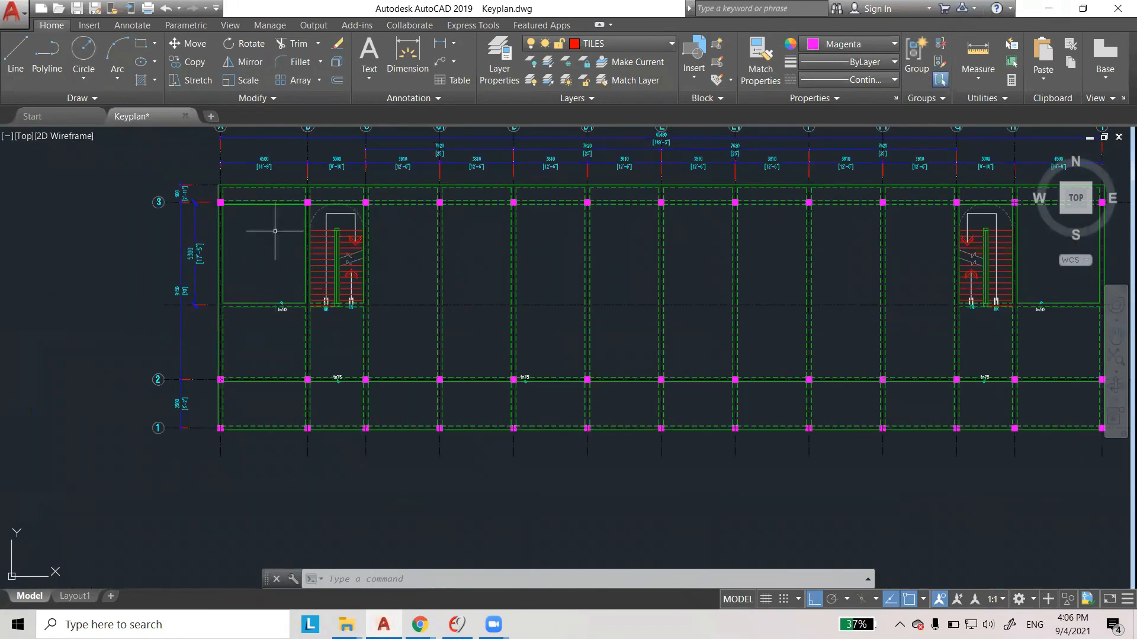
{"action": "scroll", "coordinate": [272, 228], "scroll_direction": "down", "scroll_amount": 2}
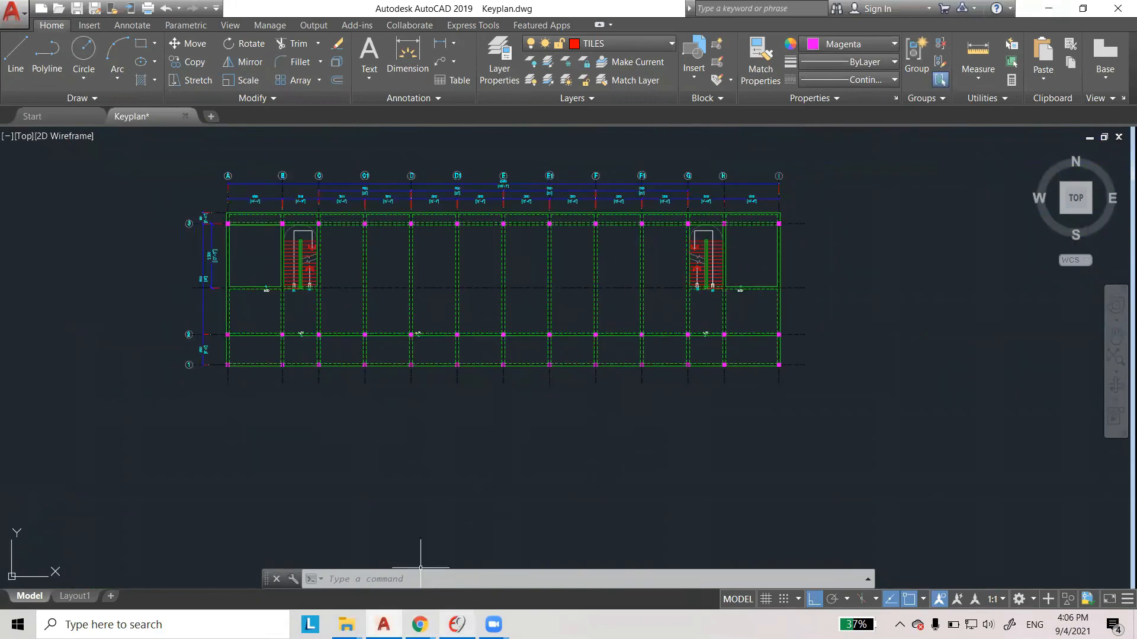
Return to Esteem, set the slab drop to 50 mm, and add a slab between grids A–B and 2A–3.
{"action": "left_click", "coordinate": [457, 624]}
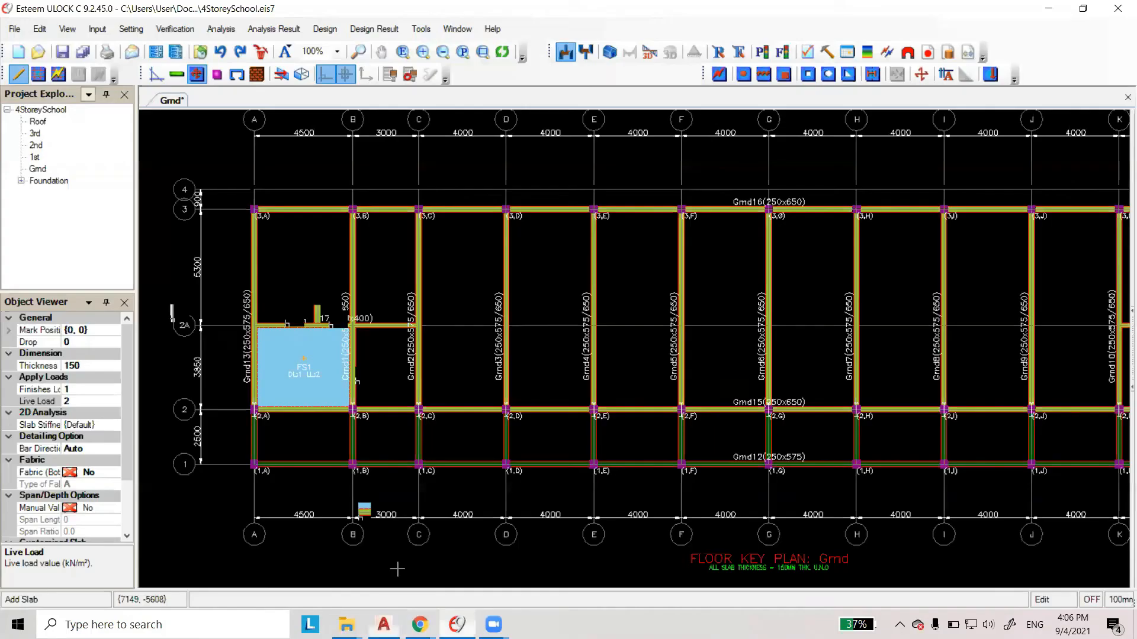
{"action": "left_click", "coordinate": [78, 343]}
{"action": "key", "text": "Return"}
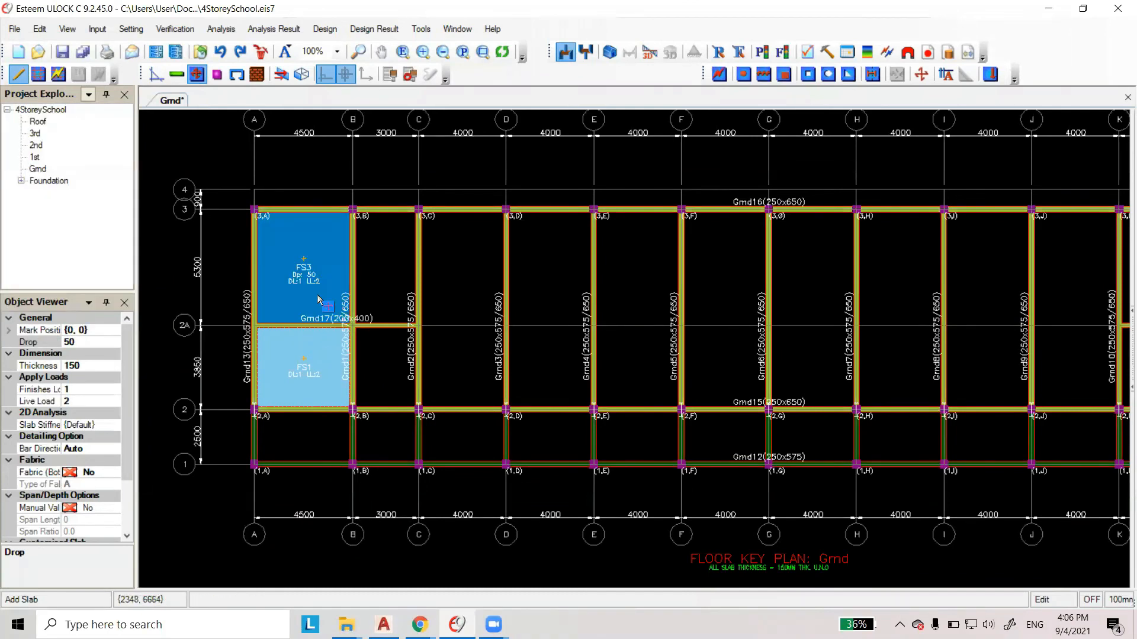
{"action": "scroll", "coordinate": [305, 317], "scroll_direction": "up", "scroll_amount": 3}
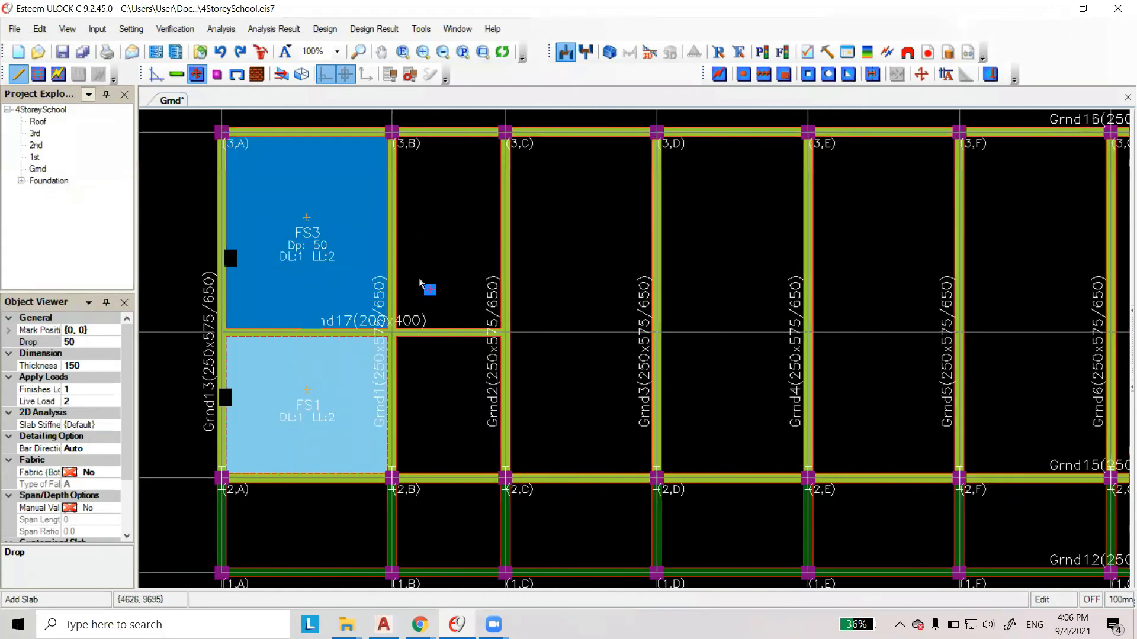
{"action": "scroll", "coordinate": [296, 248], "scroll_direction": "up", "scroll_amount": 2}
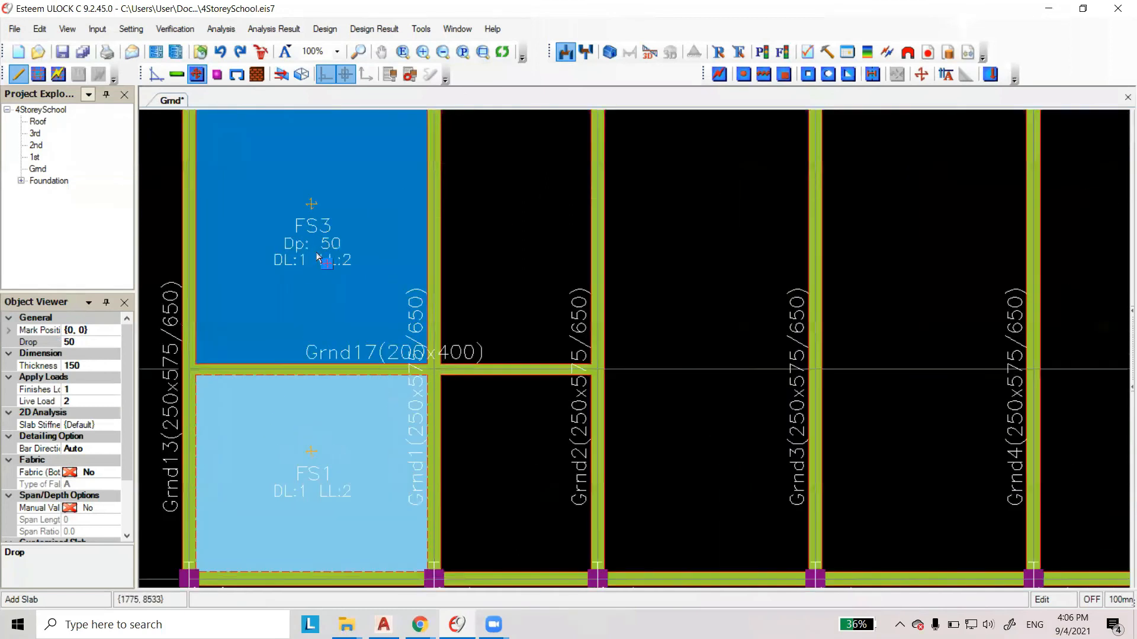
{"action": "scroll", "coordinate": [299, 388], "scroll_direction": "down", "scroll_amount": 2}
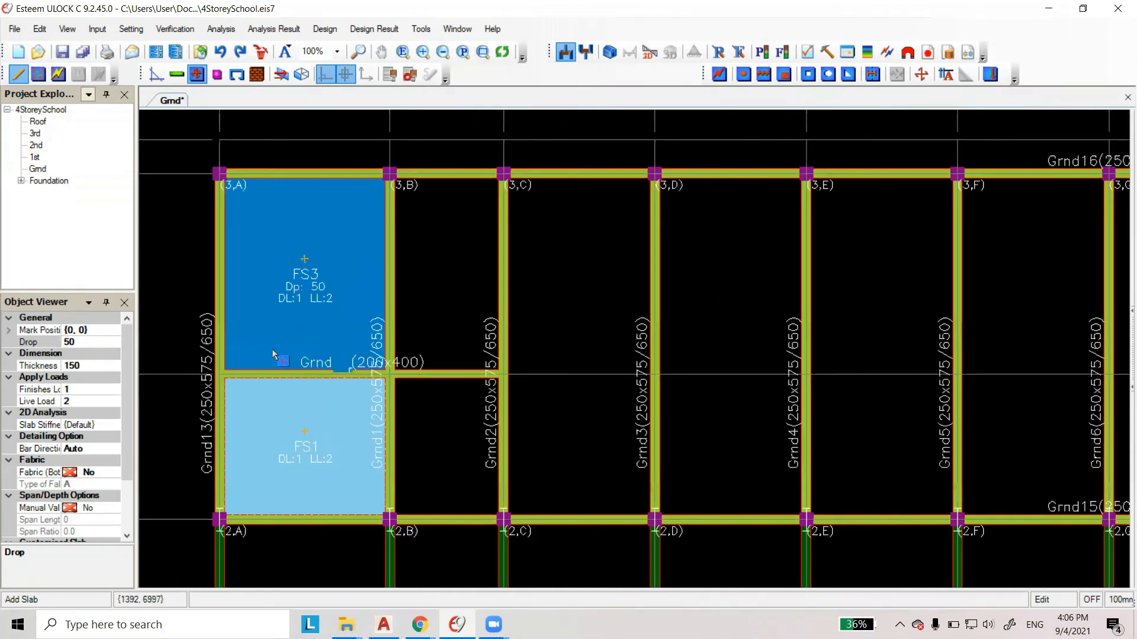
Add a slab with the same 50 mm drop in the bay between grids L–M and 2A–3.
{"action": "scroll", "coordinate": [271, 349], "scroll_direction": "down", "scroll_amount": 2}
{"action": "scroll", "coordinate": [466, 342], "scroll_direction": "down", "scroll_amount": 2}
{"action": "left_click", "coordinate": [927, 331]}
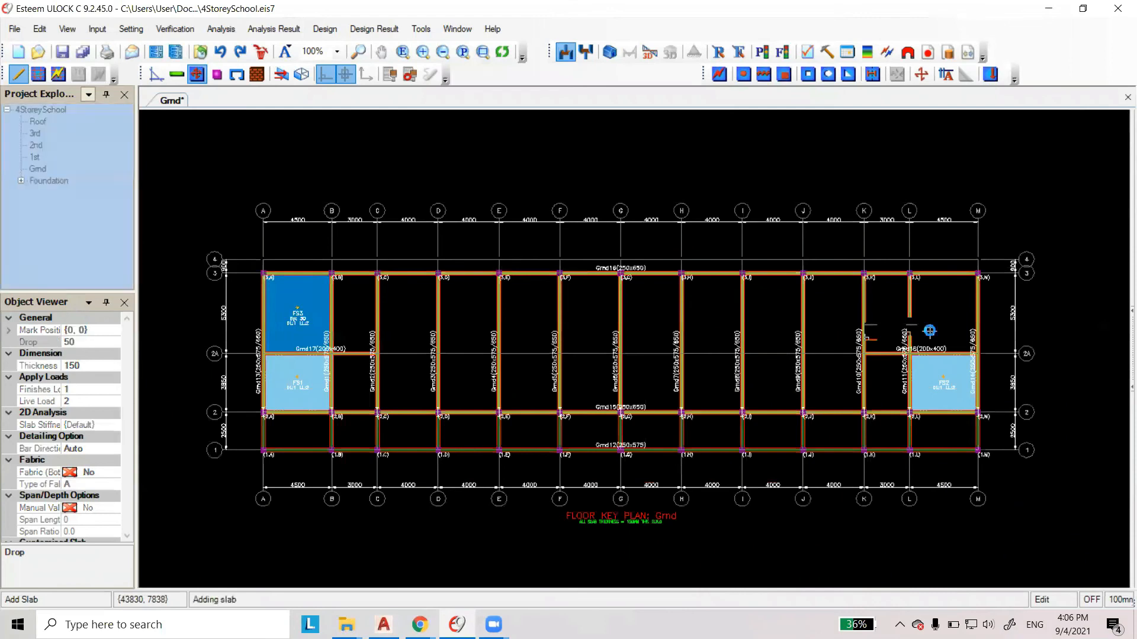
Change the live load of the existing slab between grids A–B and 2–2A to 4.
{"action": "scroll", "coordinate": [347, 379], "scroll_direction": "up", "scroll_amount": 2}
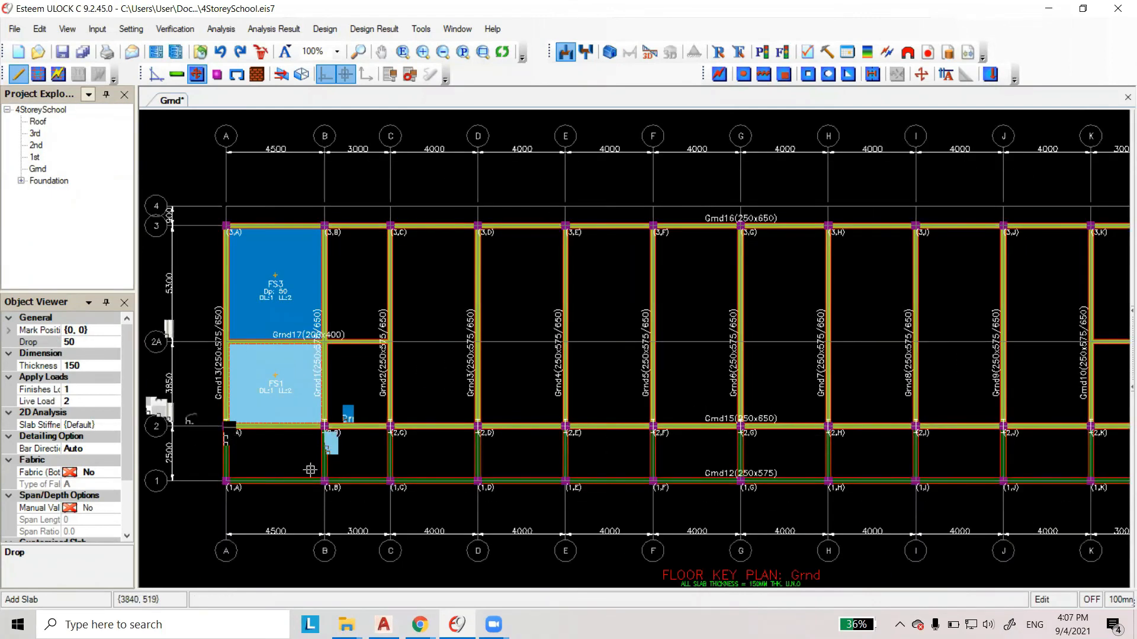
{"action": "left_click", "coordinate": [259, 377]}
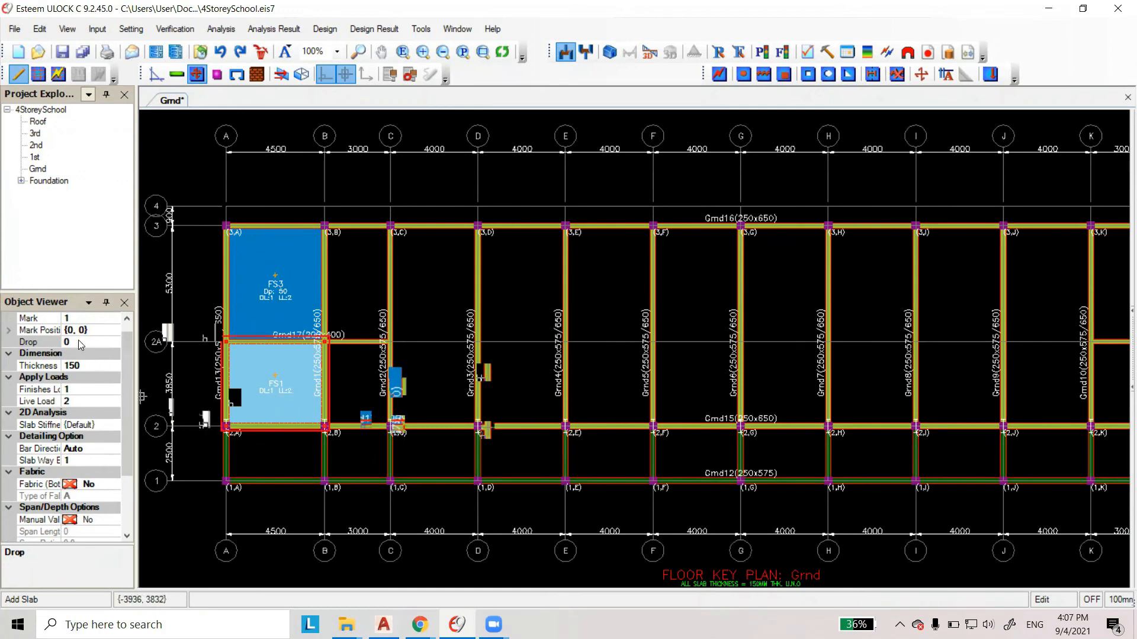
{"action": "left_click", "coordinate": [81, 401]}
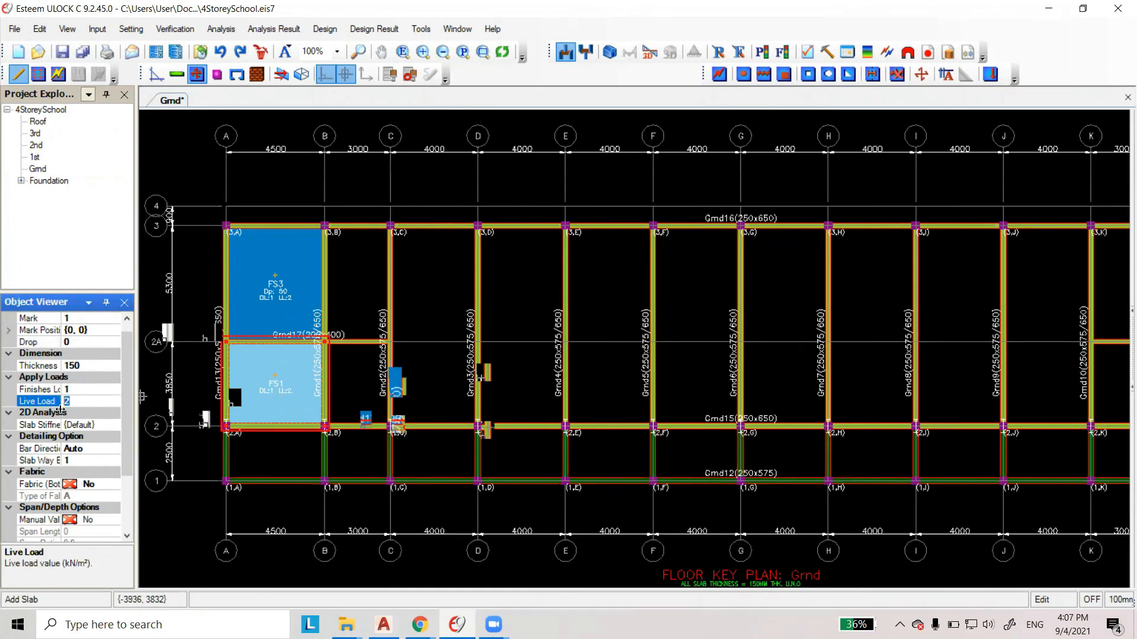
{"action": "type", "text": "4"}
{"action": "key", "text": "Return"}
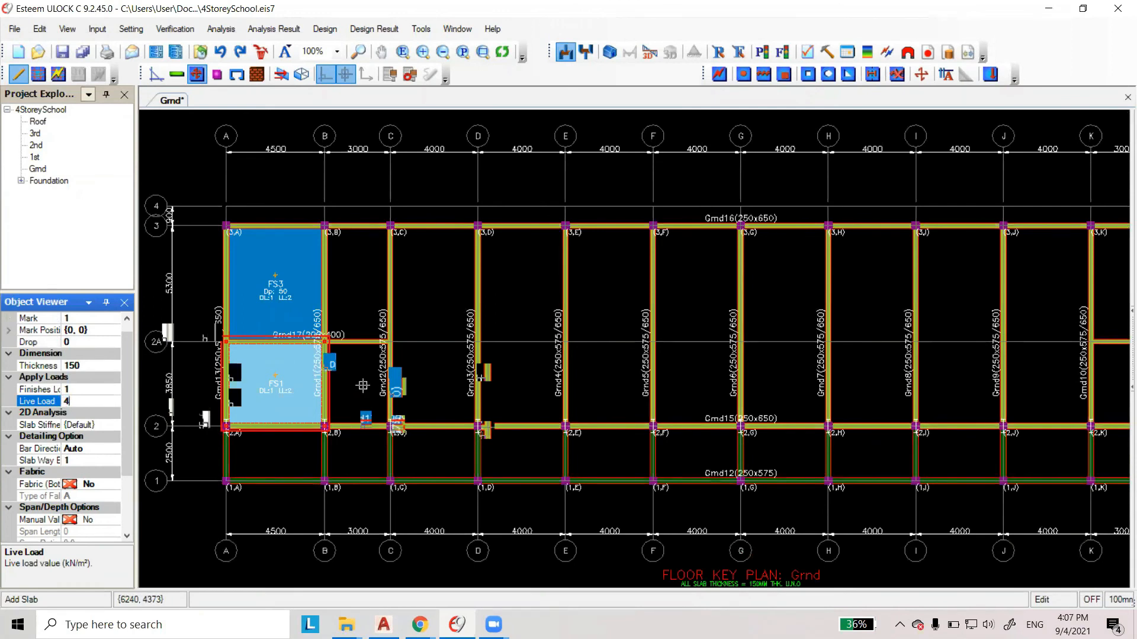
{"action": "left_click", "coordinate": [363, 385]}
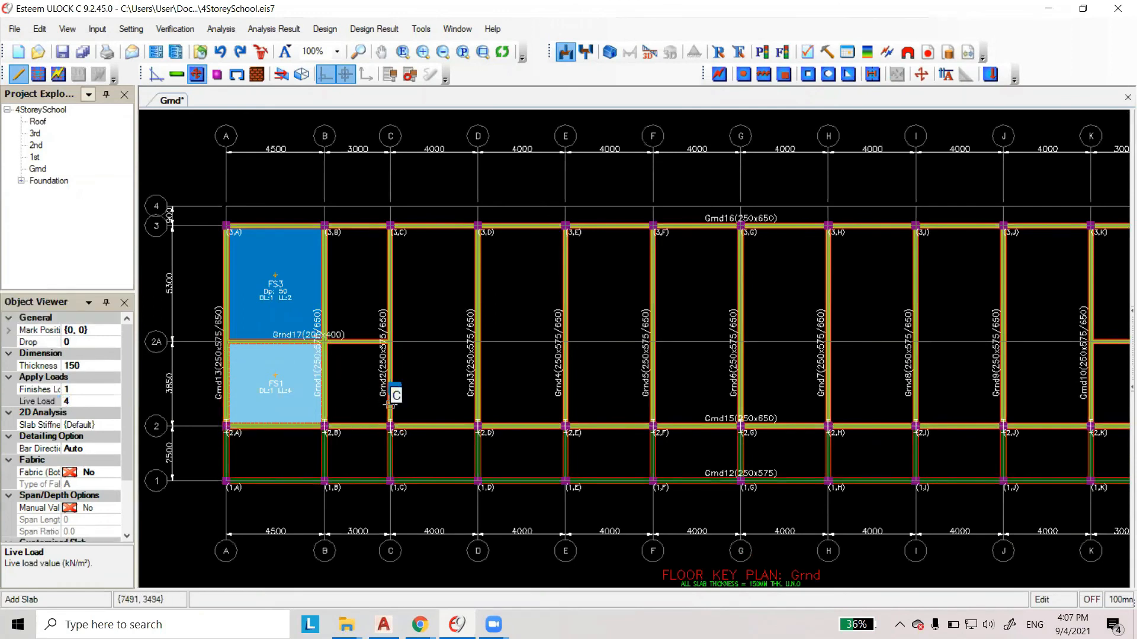
Add slabs with the same live load of 4 in bays B–C and K–L between grids 2 and 2A.
{"action": "left_click", "coordinate": [353, 390]}
{"action": "scroll", "coordinate": [221, 397], "scroll_direction": "down", "scroll_amount": 2}
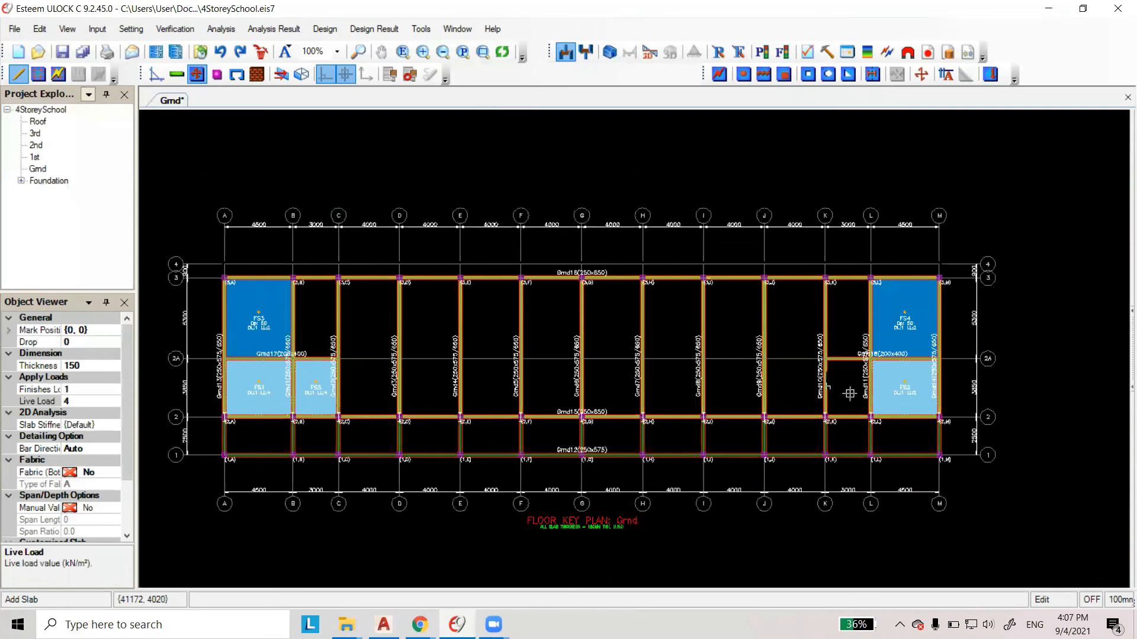
{"action": "left_click", "coordinate": [850, 394]}
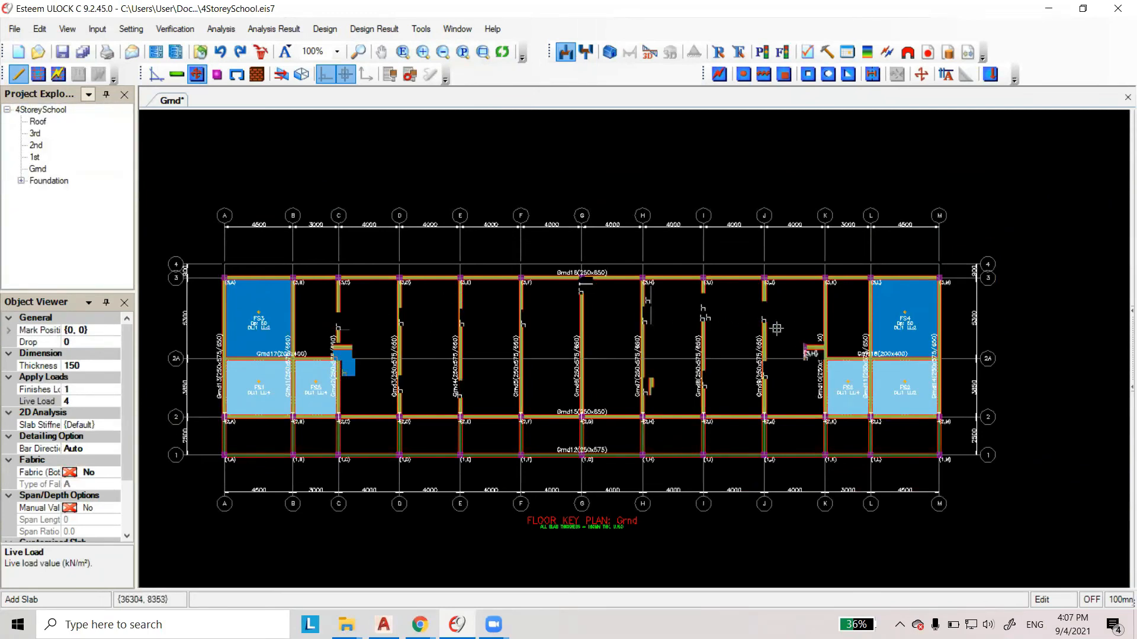
Set the slab live load to 3 and add a slab in each of the eight bays from grid C to K, between grids 2 and 3.
{"action": "scroll", "coordinate": [282, 382], "scroll_direction": "up", "scroll_amount": 1}
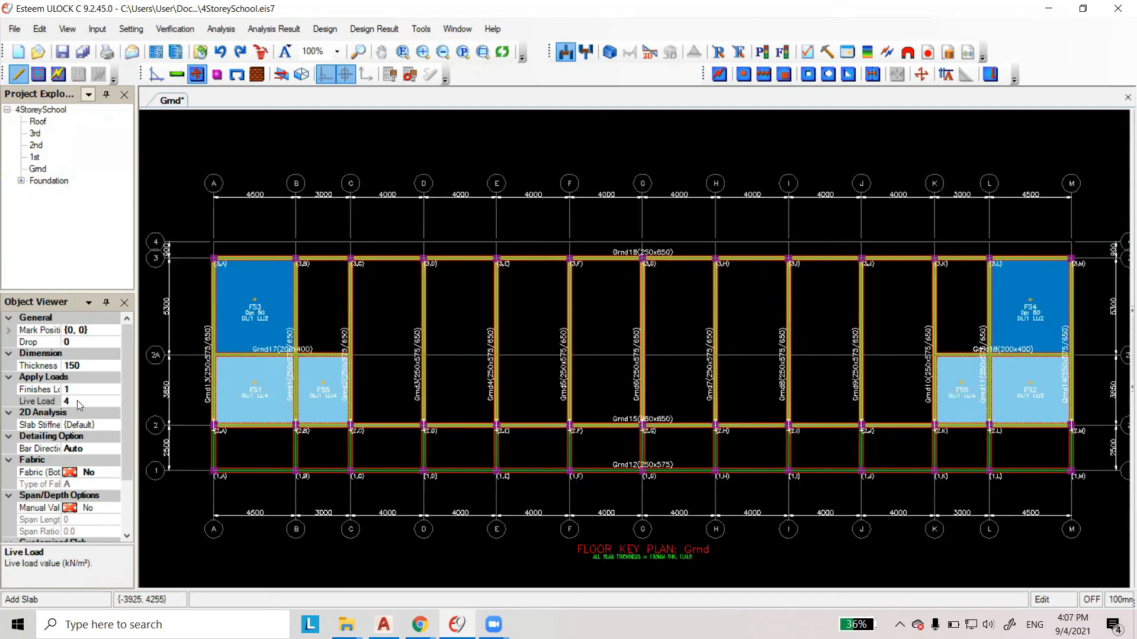
{"action": "left_click", "coordinate": [58, 405]}
{"action": "key", "text": "Return"}
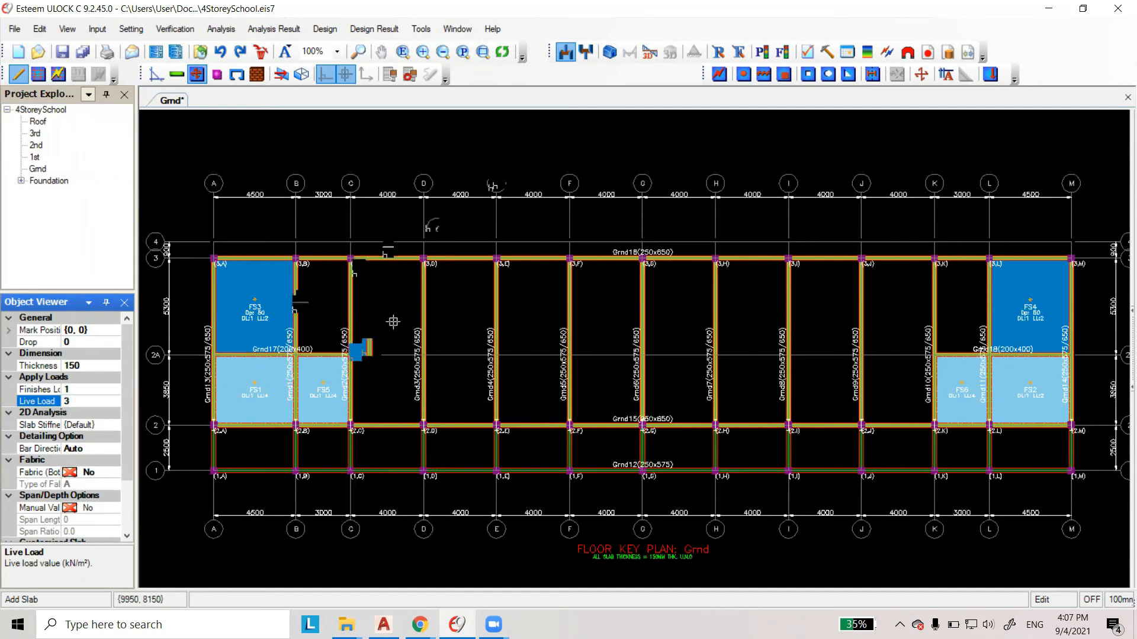
{"action": "left_click", "coordinate": [382, 319]}
{"action": "left_click", "coordinate": [473, 316]}
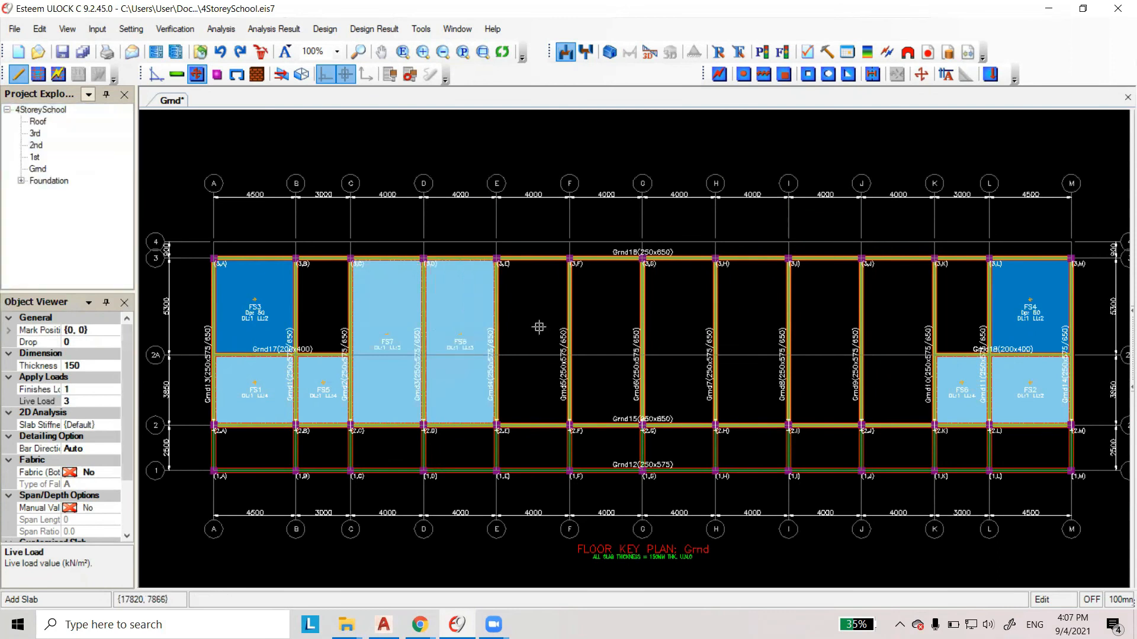
{"action": "left_click", "coordinate": [533, 325]}
{"action": "left_click", "coordinate": [609, 325]}
{"action": "left_click", "coordinate": [680, 324]}
{"action": "left_click", "coordinate": [752, 322]}
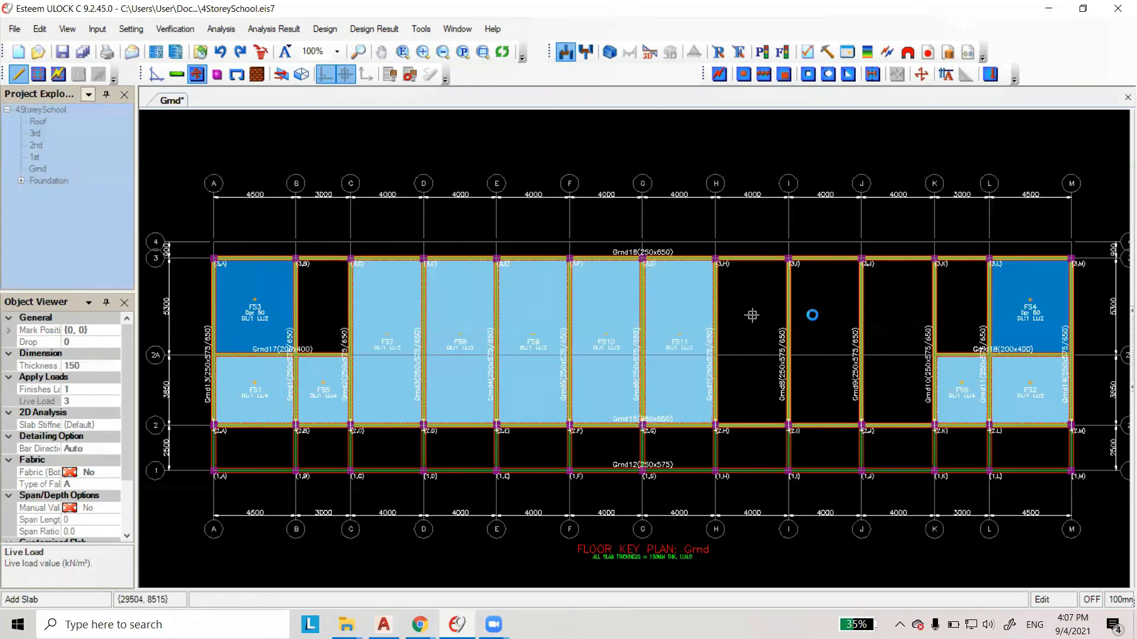
{"action": "left_click", "coordinate": [824, 322]}
{"action": "left_click", "coordinate": [898, 322]}
Set the slab live load to 2 and add slabs in bays B–C and K–L between grids 2A and 3.
{"action": "scroll", "coordinate": [1036, 389], "scroll_direction": "up", "scroll_amount": 4}
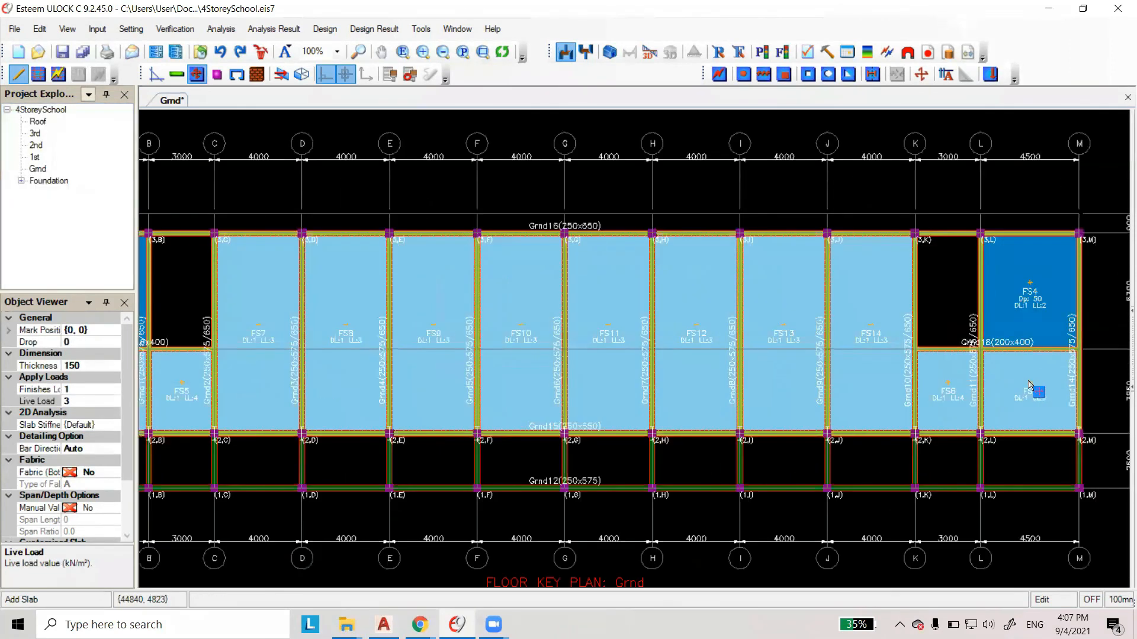
{"action": "scroll", "coordinate": [539, 432], "scroll_direction": "down", "scroll_amount": 1}
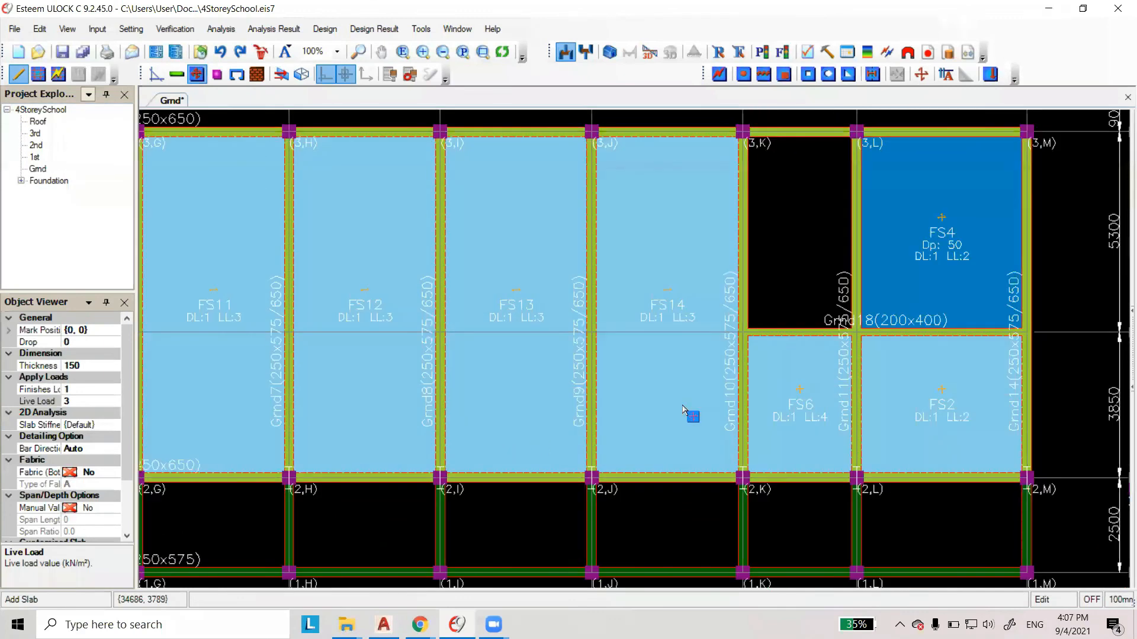
{"action": "middle_click_drag", "start_coordinate": [943, 351], "coordinate": [870, 370]}
{"action": "scroll", "coordinate": [869, 370], "scroll_direction": "up", "scroll_amount": 1}
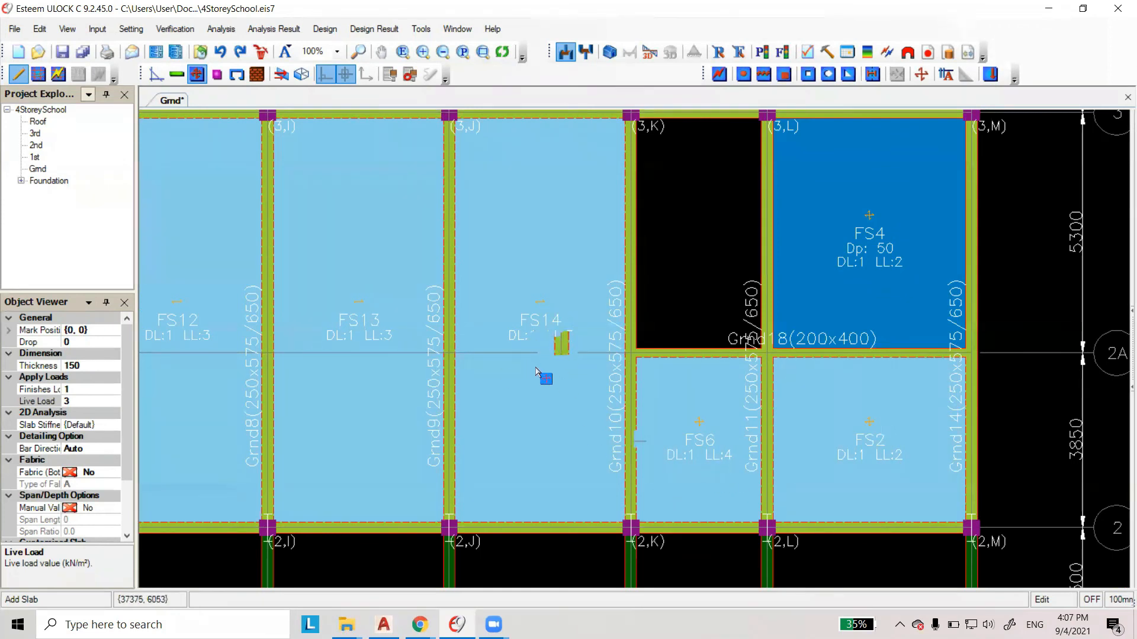
{"action": "scroll", "coordinate": [850, 322], "scroll_direction": "down", "scroll_amount": 3}
{"action": "scroll", "coordinate": [1036, 339], "scroll_direction": "down", "scroll_amount": 3}
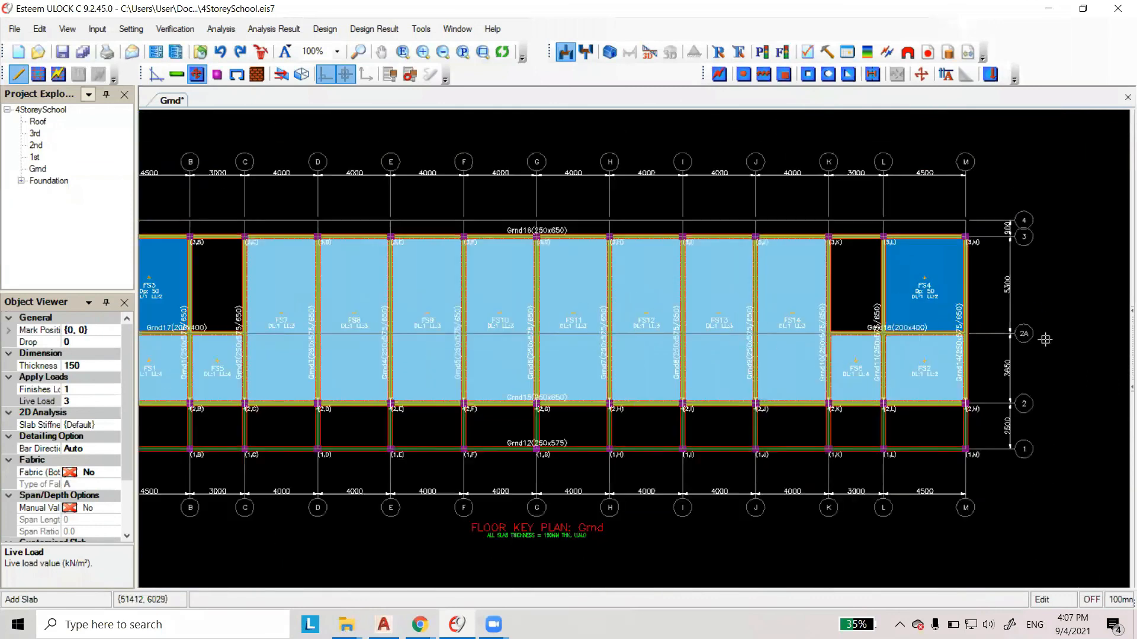
{"action": "scroll", "coordinate": [542, 332], "scroll_direction": "up", "scroll_amount": 2}
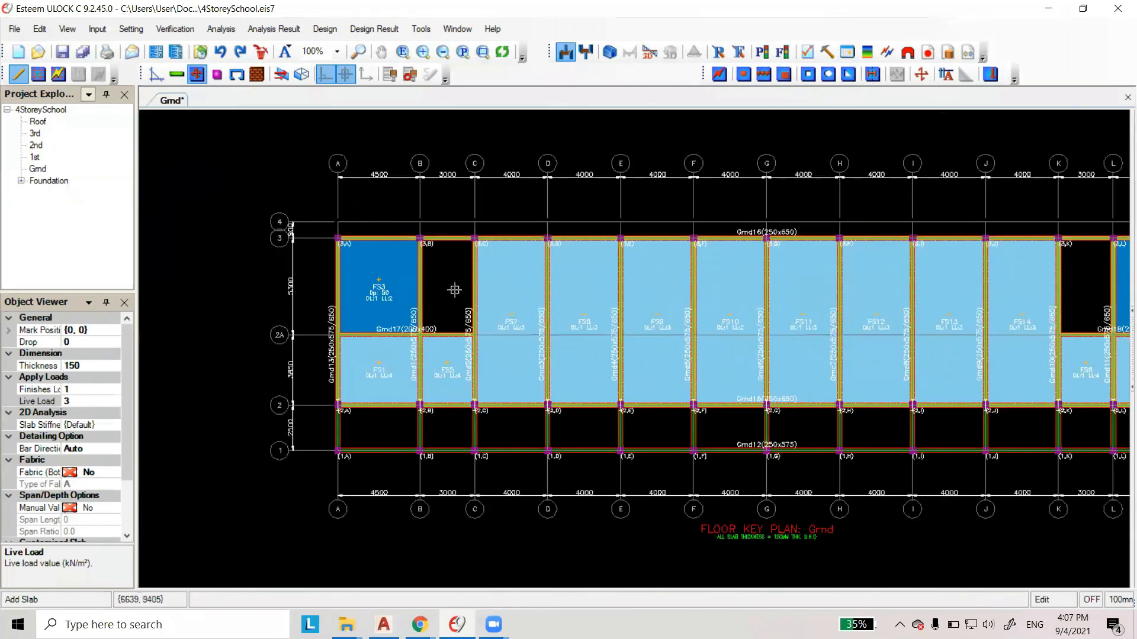
{"action": "left_click", "coordinate": [76, 401]}
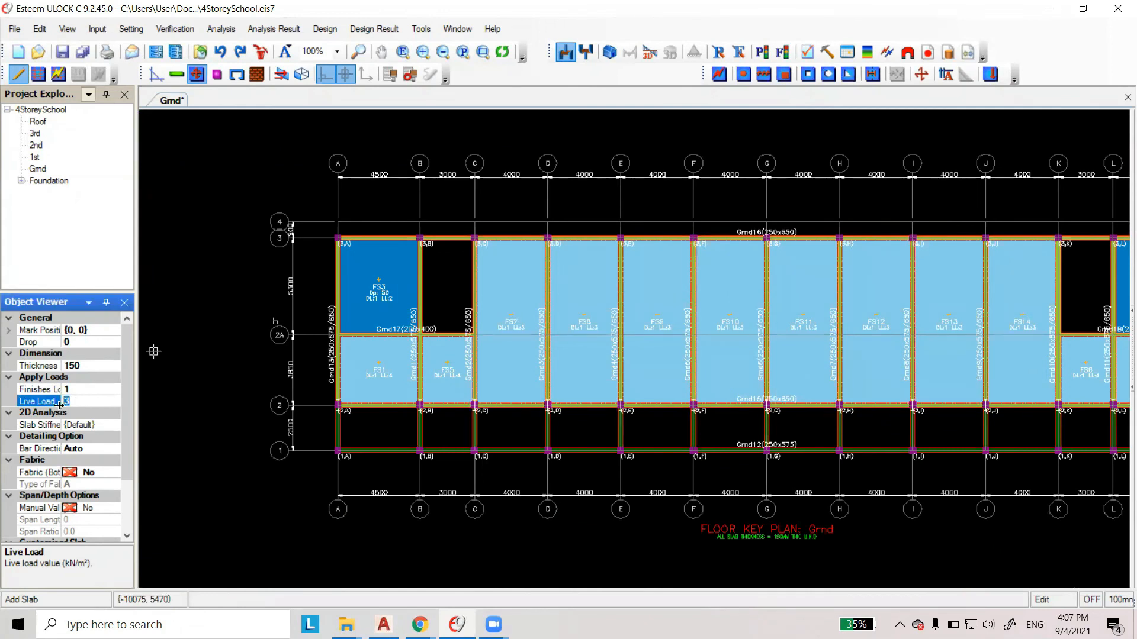
{"action": "type", "text": "2"}
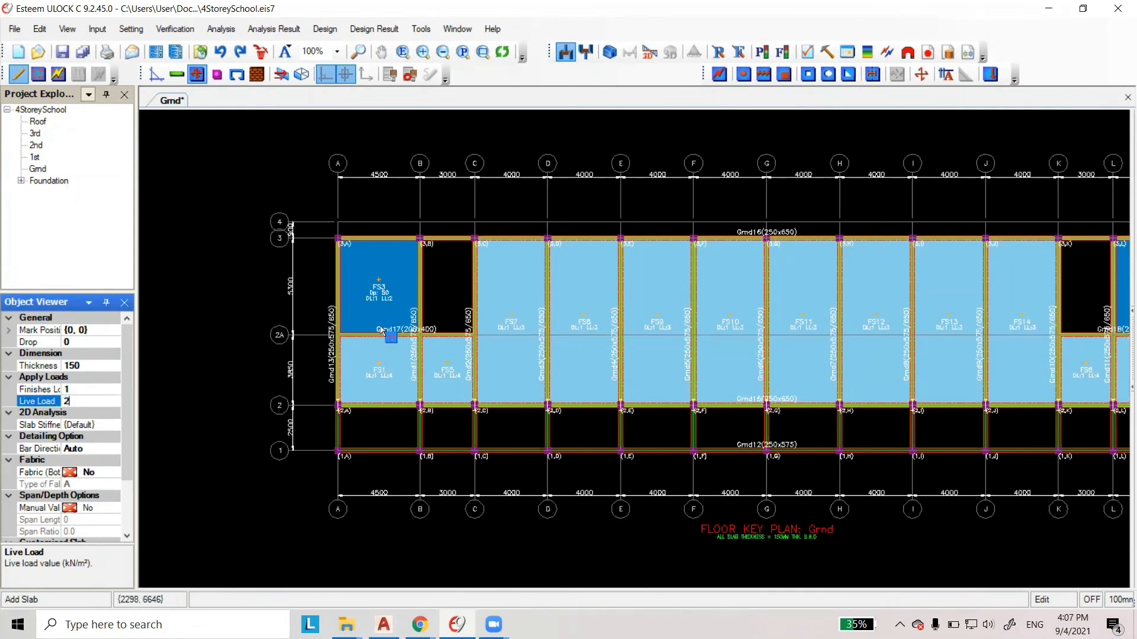
{"action": "left_click", "coordinate": [432, 294]}
{"action": "scroll", "coordinate": [264, 355], "scroll_direction": "down", "scroll_amount": 1}
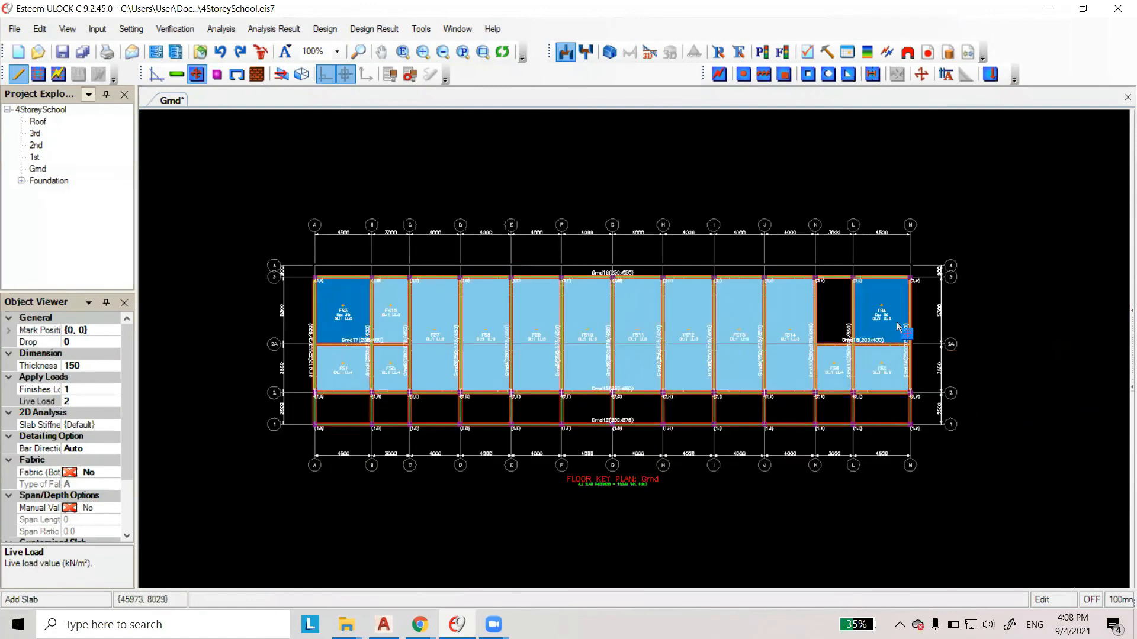
Set the slab drop to 75 mm and live load to 4, and add slabs in the six bays from grid A to G between grids 1–2.
{"action": "scroll", "coordinate": [396, 439], "scroll_direction": "up", "scroll_amount": 2}
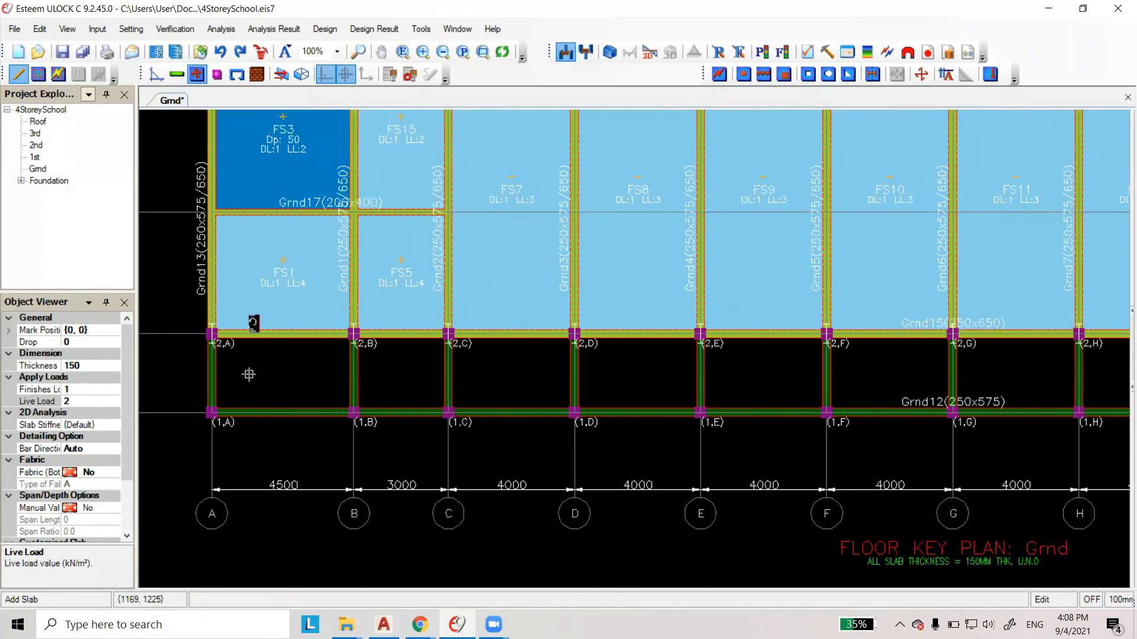
{"action": "left_click", "coordinate": [85, 342]}
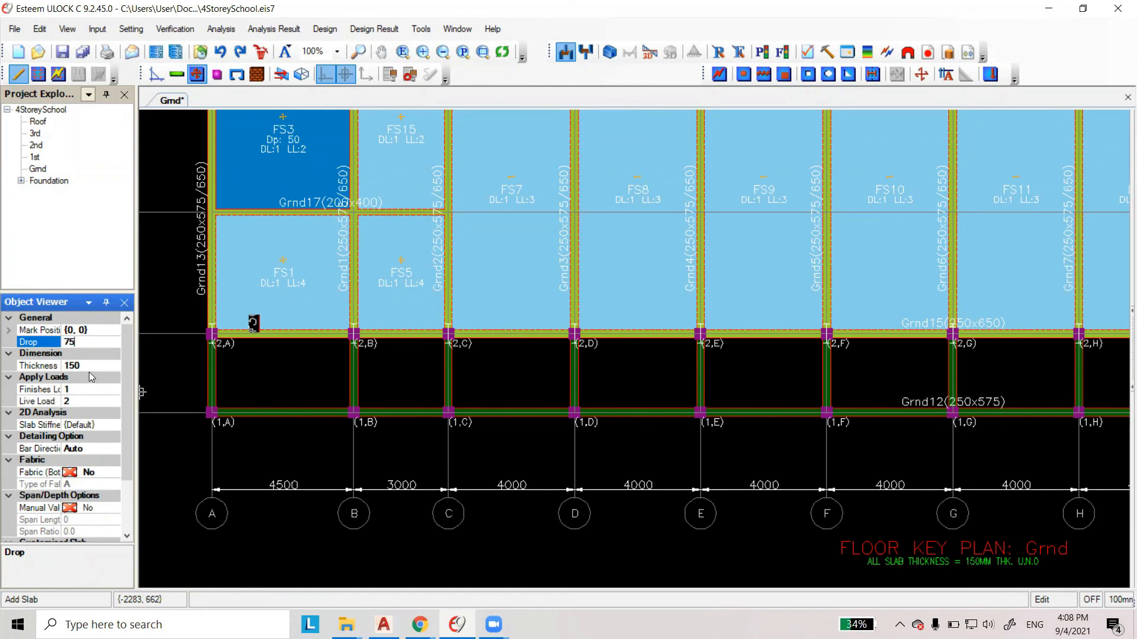
{"action": "left_click", "coordinate": [89, 400]}
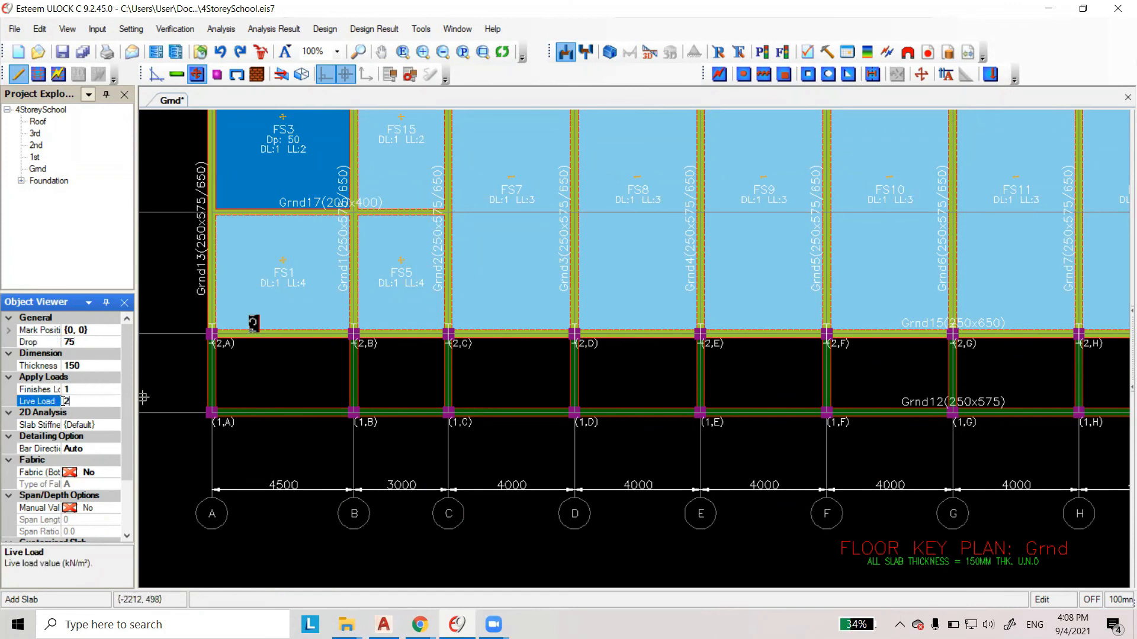
{"action": "left_click", "coordinate": [287, 376]}
{"action": "left_click", "coordinate": [401, 373]}
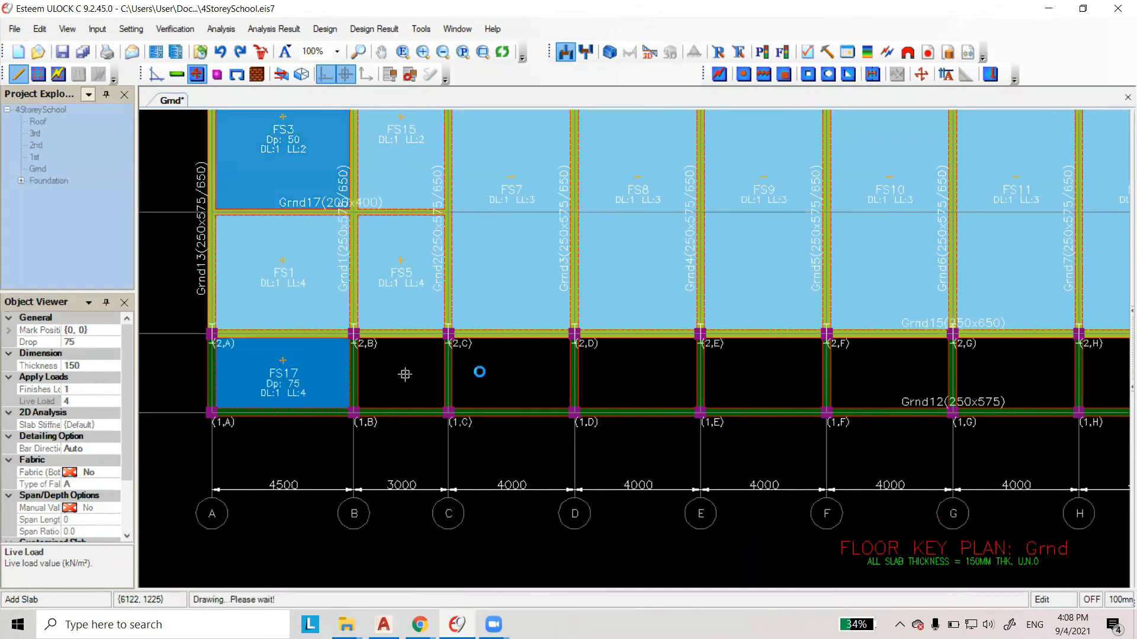
{"action": "left_click", "coordinate": [522, 371]}
{"action": "left_click", "coordinate": [636, 372]}
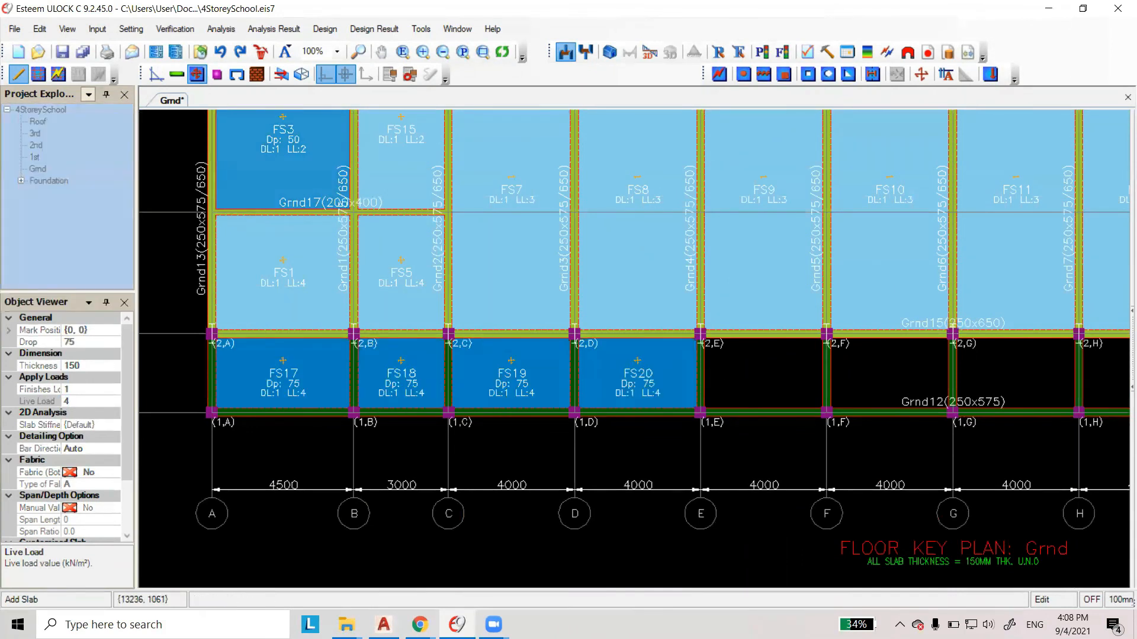
{"action": "left_click", "coordinate": [761, 371]}
{"action": "left_click", "coordinate": [877, 370]}
Add slabs with the same drop and loads in the six bays from grid G to M between grids 1–2, and save the project.
{"action": "scroll", "coordinate": [392, 438], "scroll_direction": "down", "scroll_amount": 2}
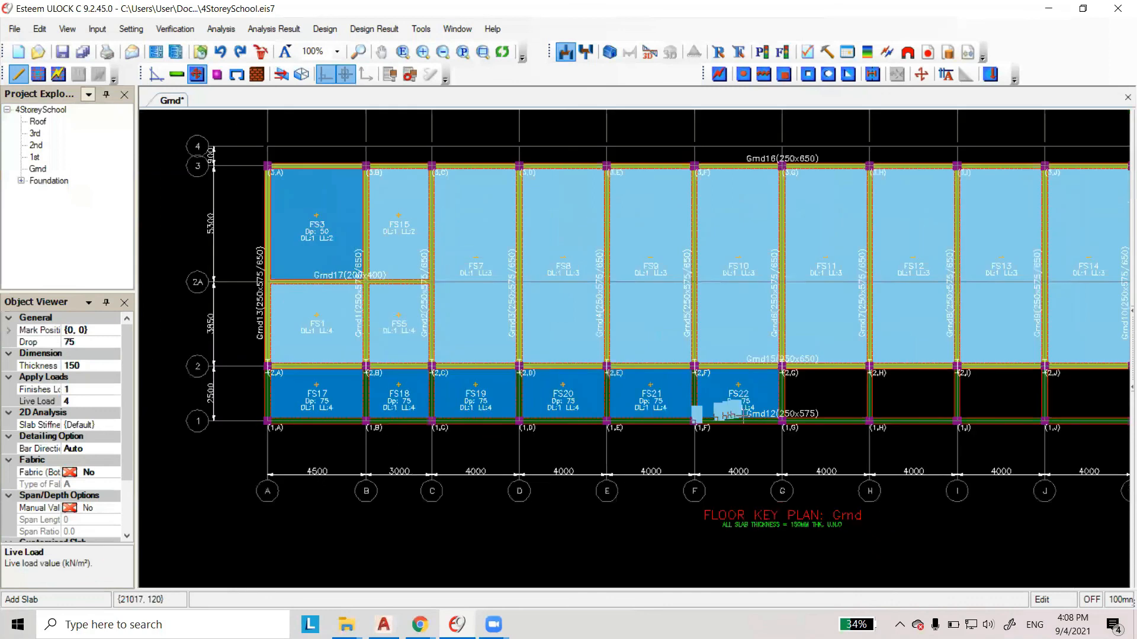
{"action": "left_click", "coordinate": [857, 394]}
{"action": "left_click", "coordinate": [939, 391]}
{"action": "left_click", "coordinate": [999, 392]}
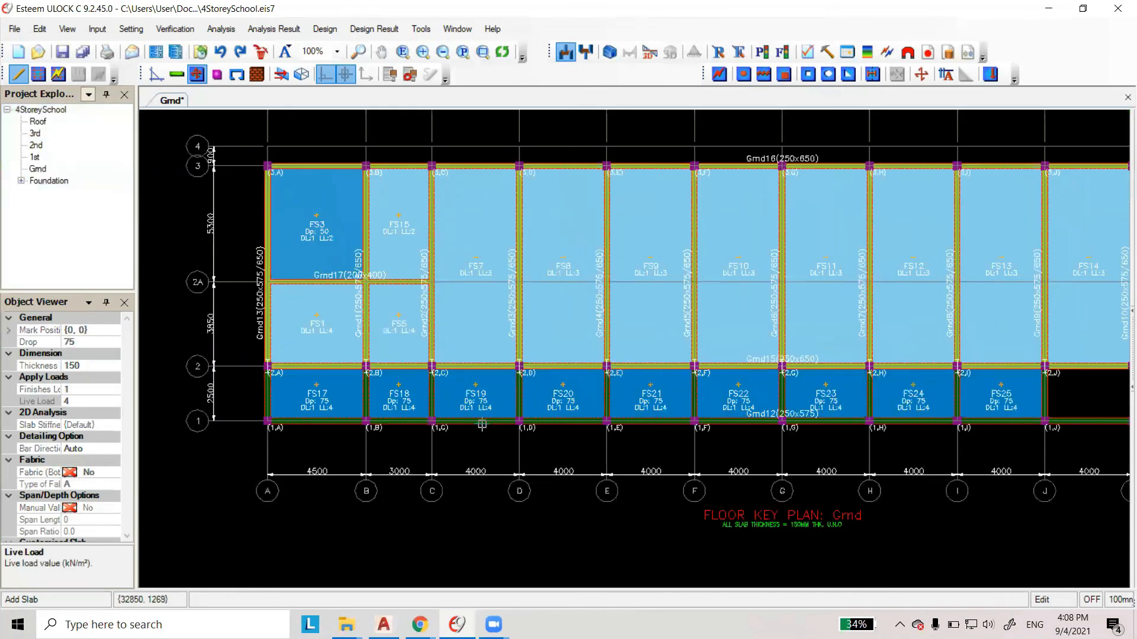
{"action": "scroll", "coordinate": [999, 392], "scroll_direction": "down", "scroll_amount": 1}
{"action": "scroll", "coordinate": [918, 413], "scroll_direction": "down", "scroll_amount": 1}
{"action": "left_click", "coordinate": [898, 419]}
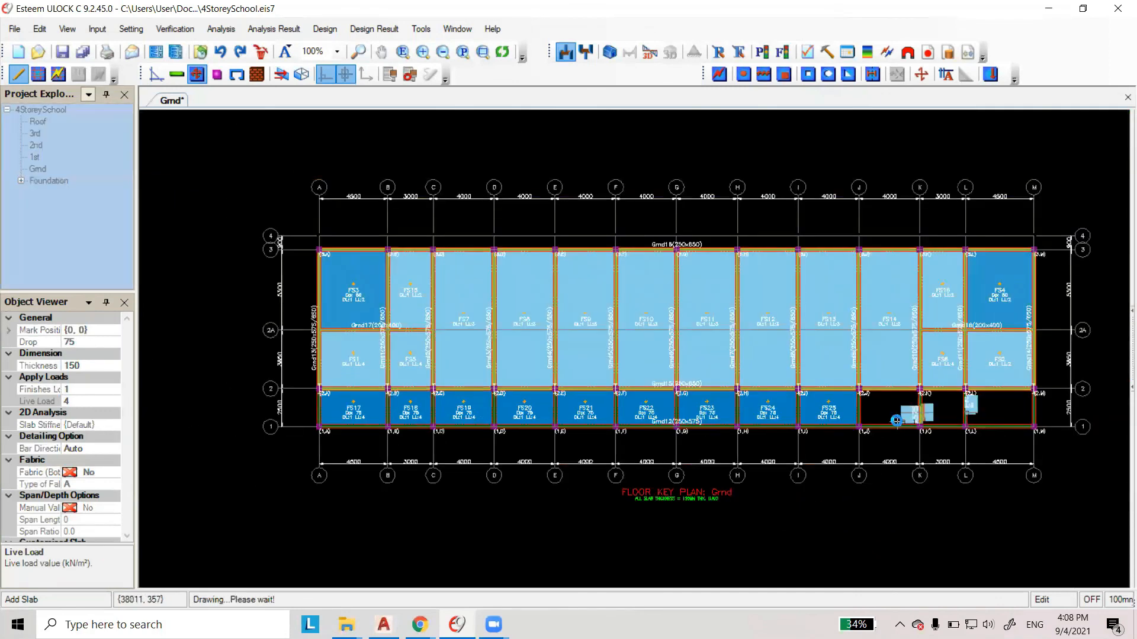
{"action": "left_click", "coordinate": [955, 410]}
{"action": "left_click", "coordinate": [1000, 409]}
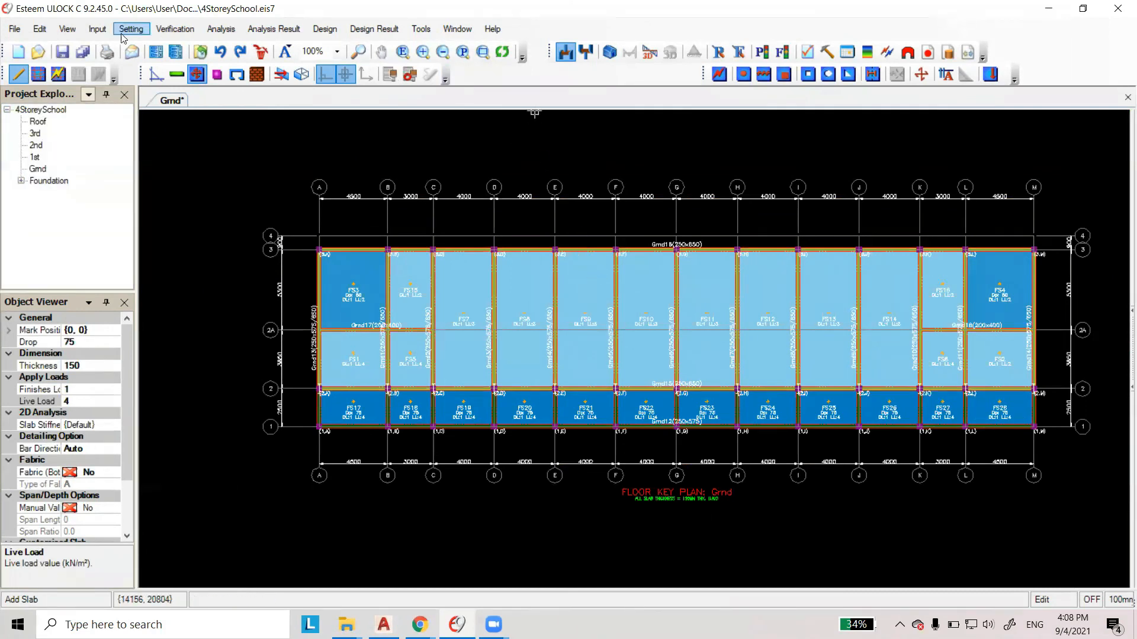
{"action": "left_click", "coordinate": [63, 53]}
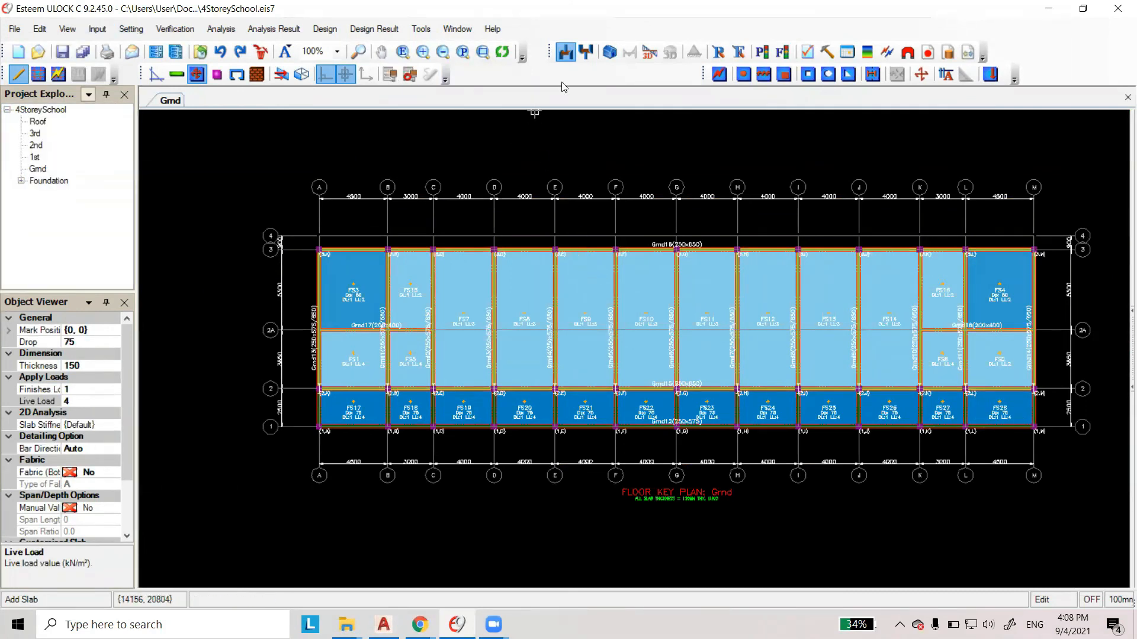
Generate the 3D view and examine the ground floor slabs, beams and columns from several angles.
{"action": "left_click", "coordinate": [609, 54]}
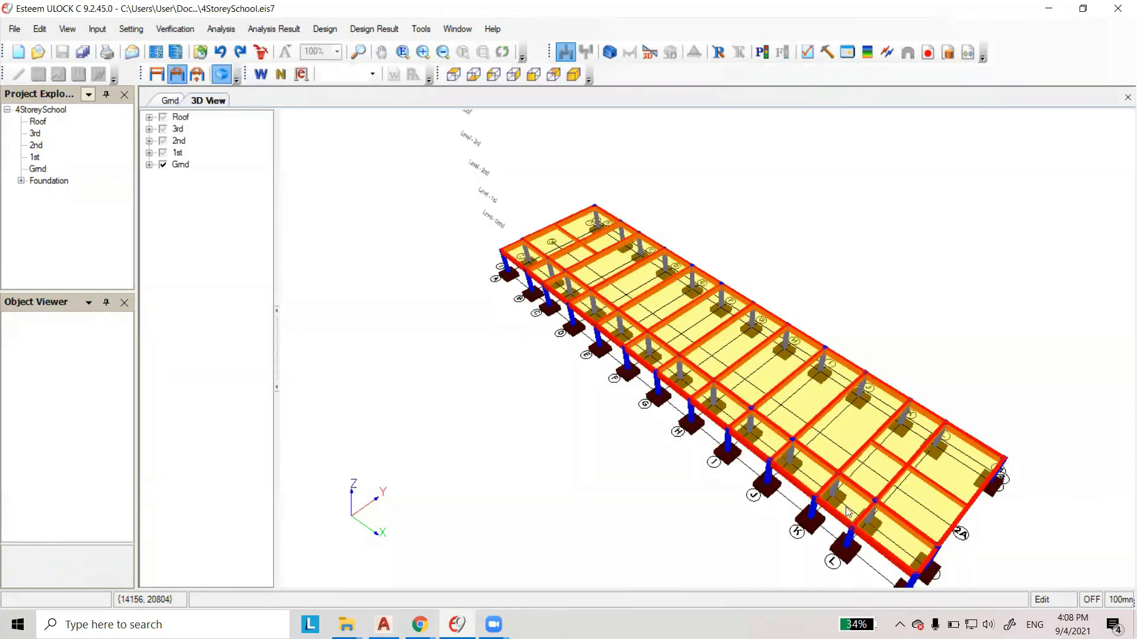
{"action": "middle_click_drag", "start_coordinate": [981, 545], "coordinate": [846, 550]}
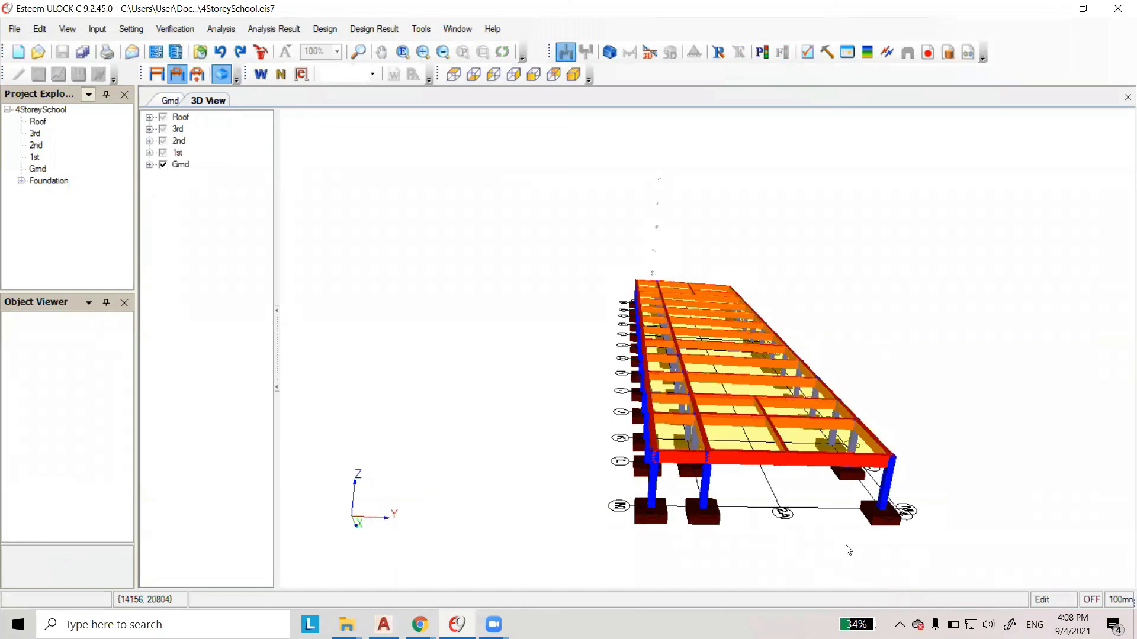
{"action": "scroll", "coordinate": [711, 444], "scroll_direction": "up", "scroll_amount": 3}
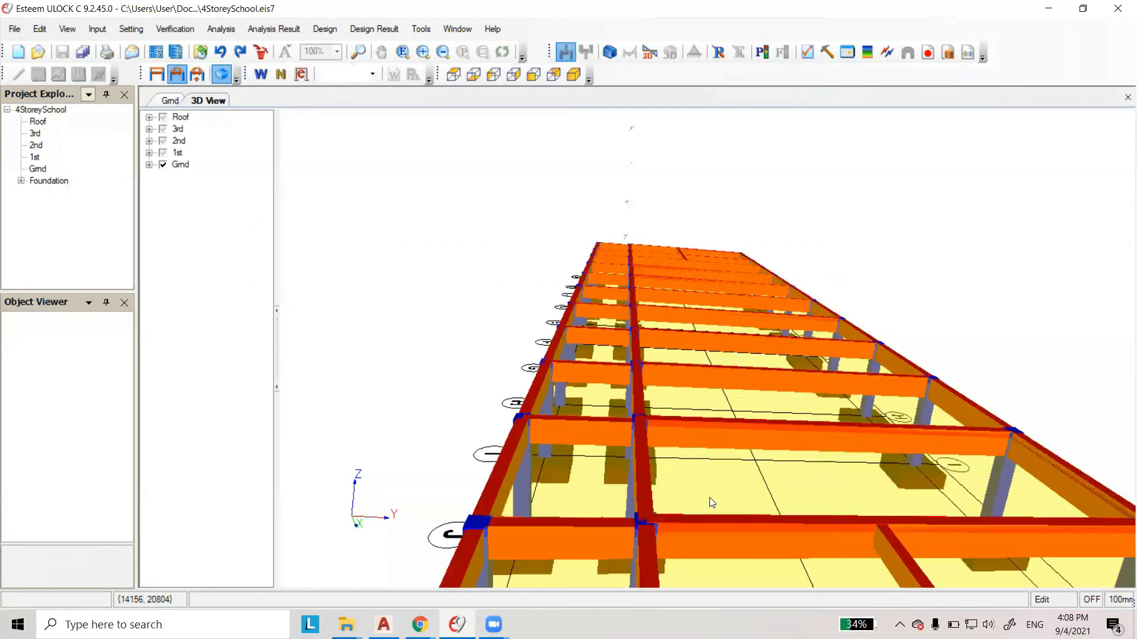
{"action": "scroll", "coordinate": [641, 441], "scroll_direction": "down", "scroll_amount": 2}
{"action": "middle_click_drag", "start_coordinate": [764, 560], "coordinate": [896, 541]}
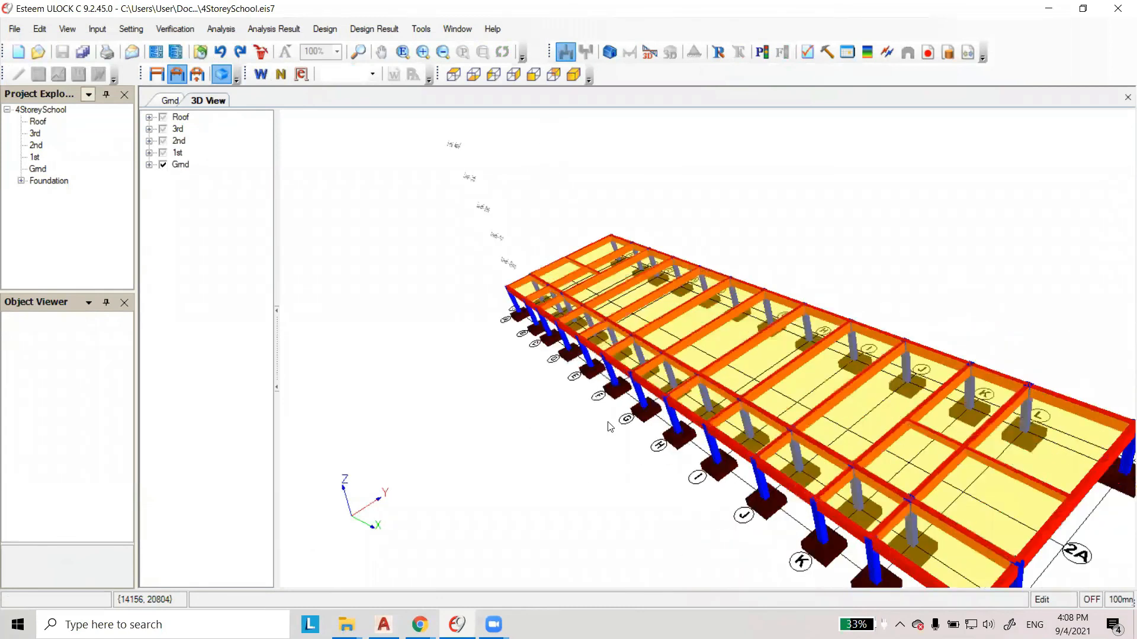
{"action": "middle_click_drag", "start_coordinate": [610, 427], "coordinate": [489, 330]}
{"action": "scroll", "coordinate": [414, 373], "scroll_direction": "up", "scroll_amount": 3}
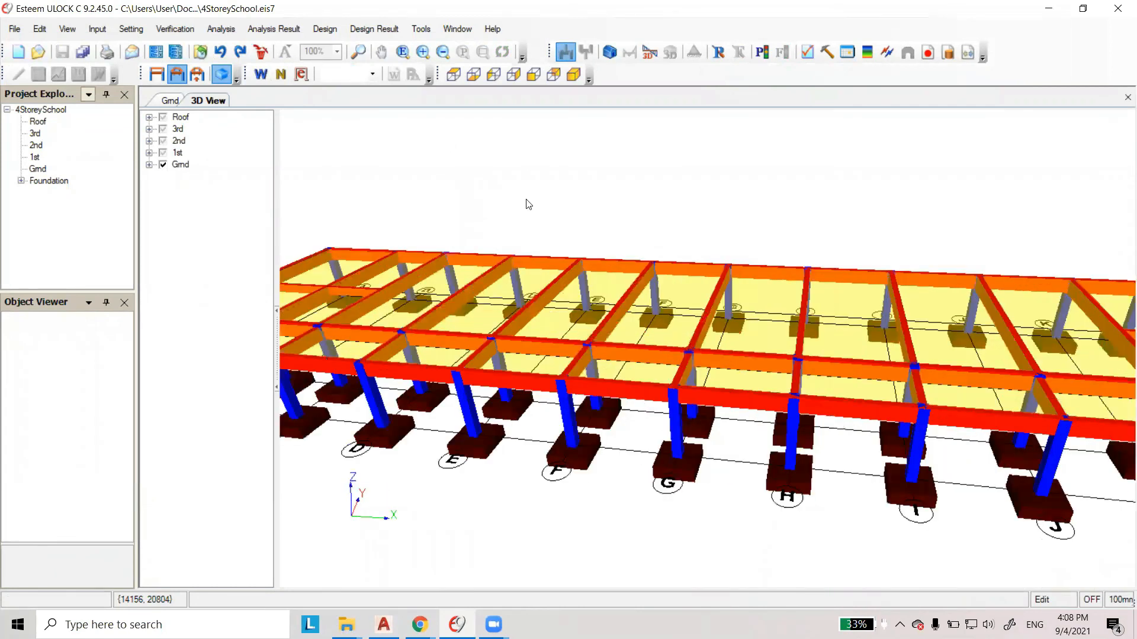
{"action": "scroll", "coordinate": [424, 190], "scroll_direction": "down", "scroll_amount": 4}
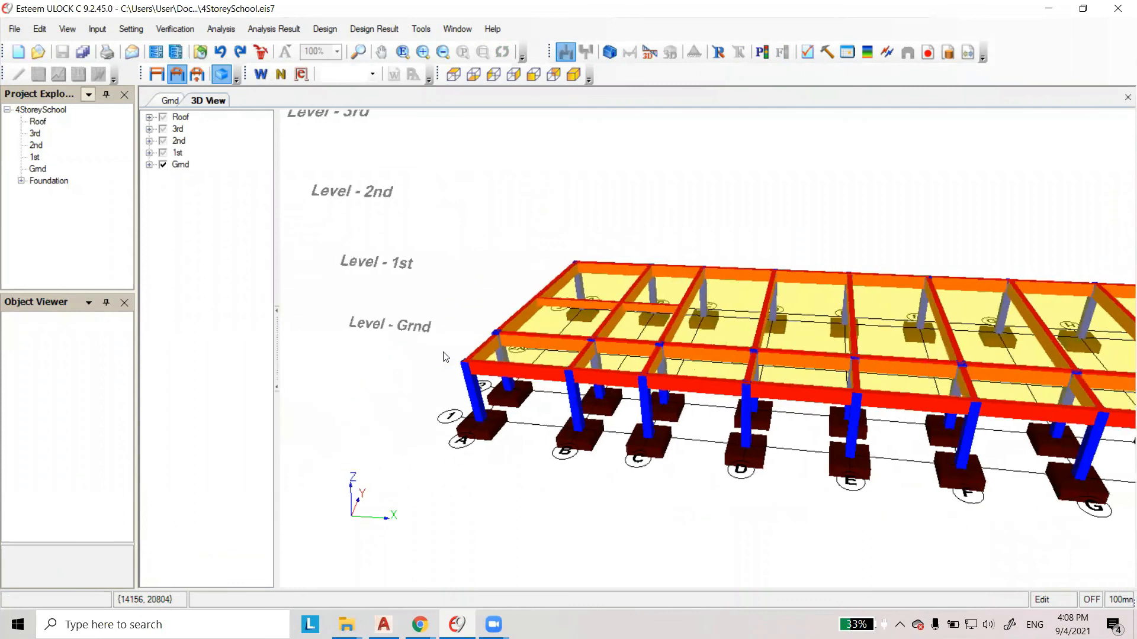
Select the slabs on both sides of grid 2 in bay C–D and compare their levels at the beams in 3D.
{"action": "scroll", "coordinate": [412, 330], "scroll_direction": "up", "scroll_amount": 6}
{"action": "scroll", "coordinate": [412, 326], "scroll_direction": "up", "scroll_amount": 2}
{"action": "scroll", "coordinate": [490, 357], "scroll_direction": "up", "scroll_amount": 4}
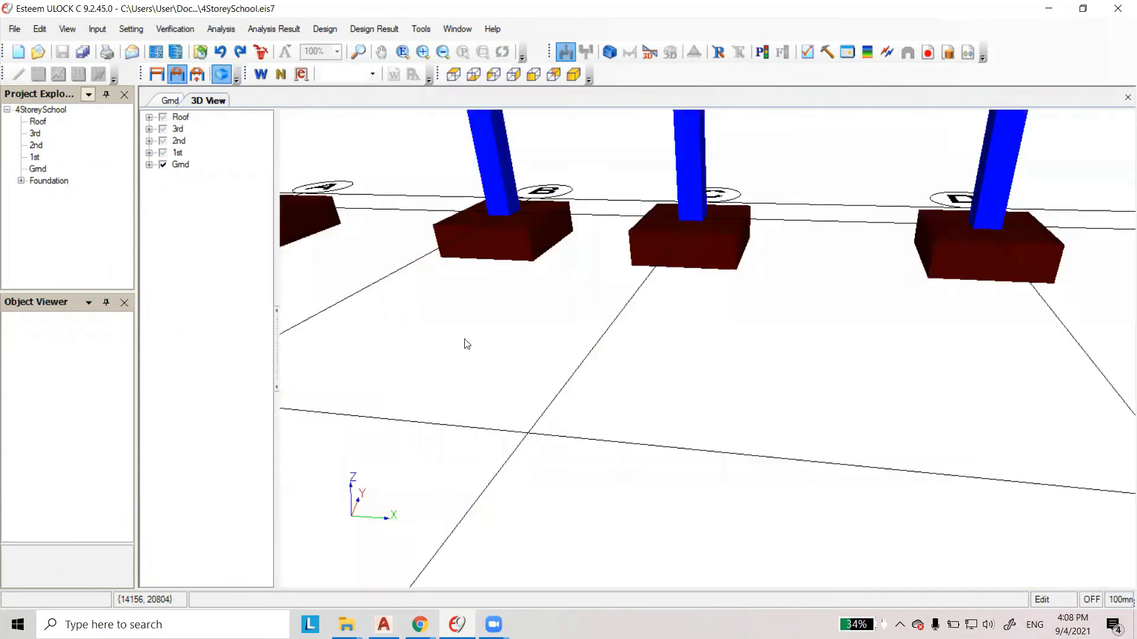
{"action": "scroll", "coordinate": [491, 344], "scroll_direction": "down", "scroll_amount": 4}
{"action": "scroll", "coordinate": [426, 323], "scroll_direction": "up", "scroll_amount": 3}
{"action": "scroll", "coordinate": [438, 327], "scroll_direction": "down", "scroll_amount": 3}
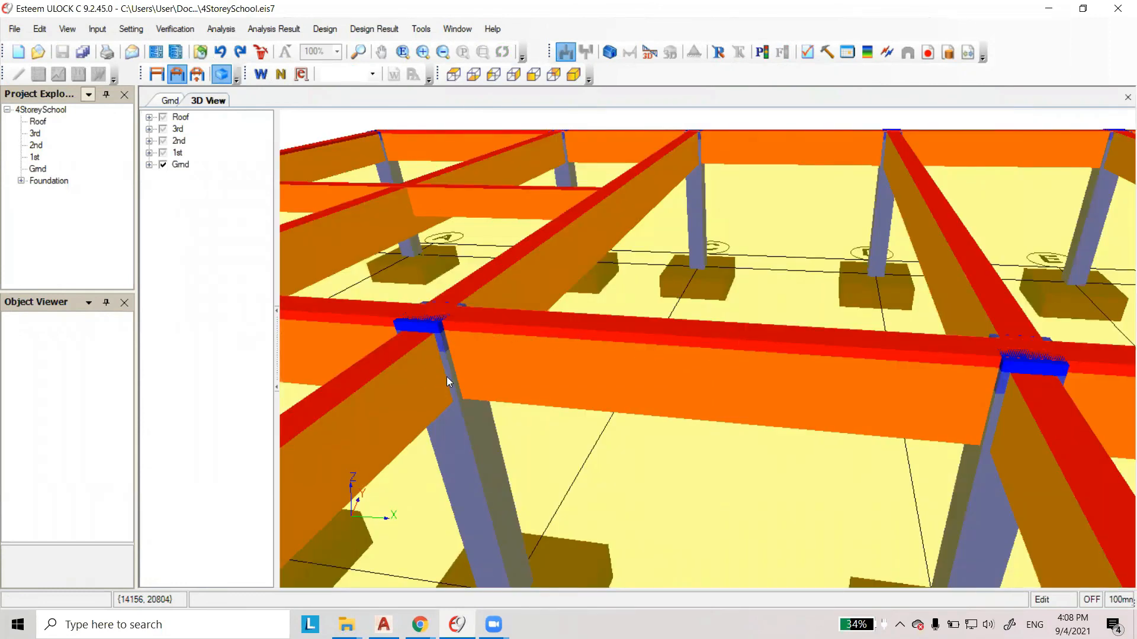
{"action": "left_click", "coordinate": [445, 346]}
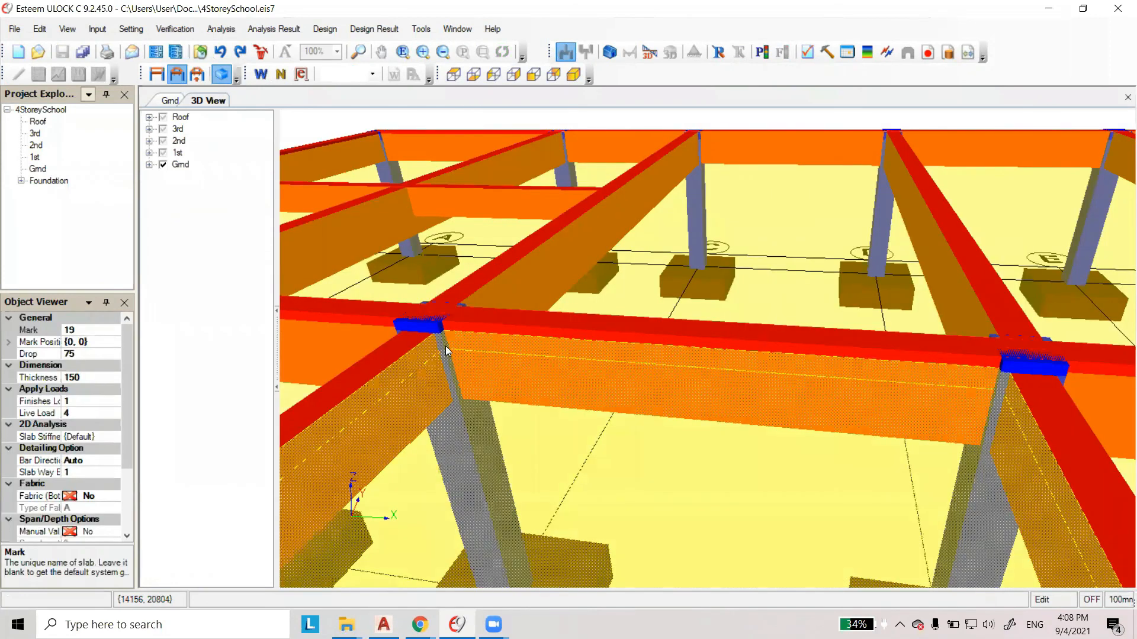
{"action": "left_click", "coordinate": [562, 277], "text": "ctrl"}
{"action": "scroll", "coordinate": [527, 368], "scroll_direction": "up", "scroll_amount": 2}
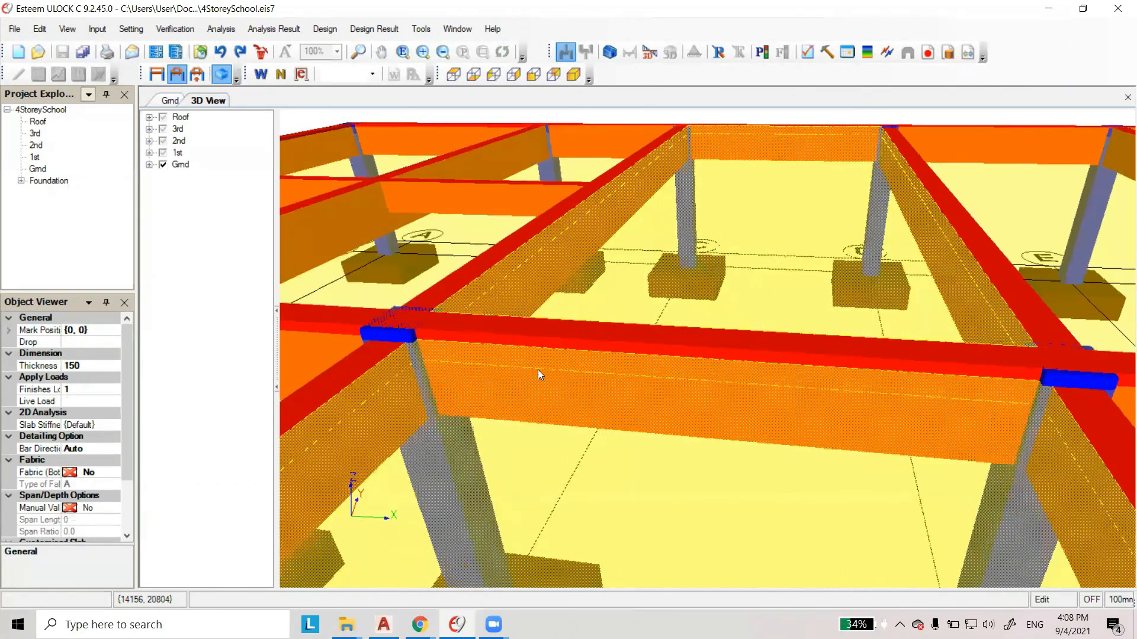
{"action": "scroll", "coordinate": [538, 370], "scroll_direction": "down", "scroll_amount": 6}
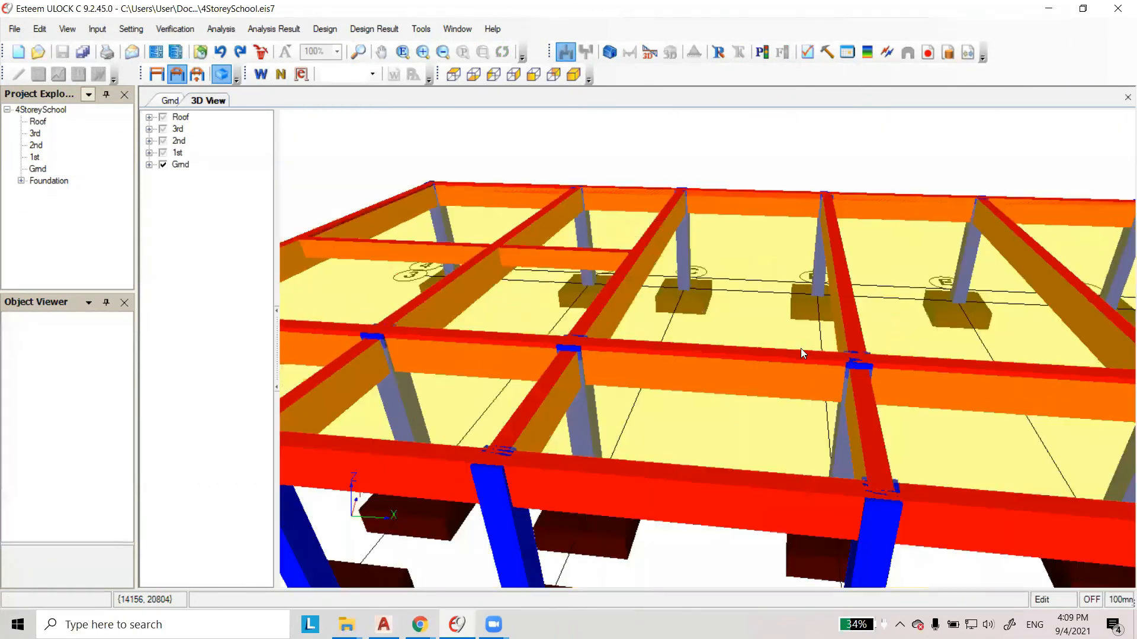
{"action": "scroll", "coordinate": [545, 288], "scroll_direction": "up", "scroll_amount": 6}
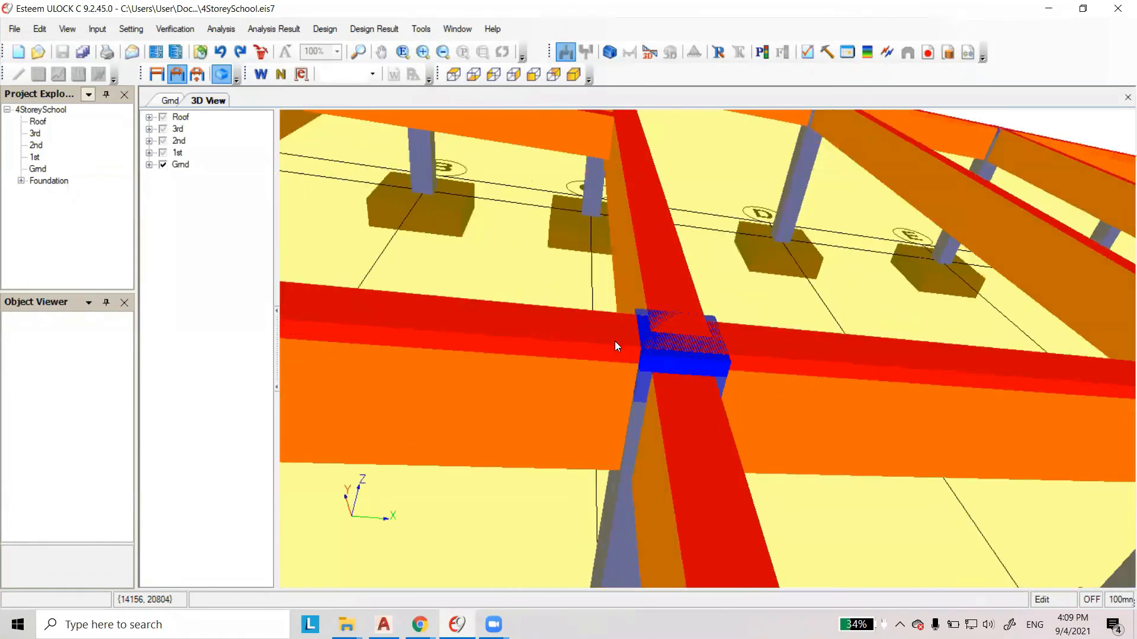
{"action": "left_click_drag", "start_coordinate": [359, 169], "coordinate": [359, 170]}
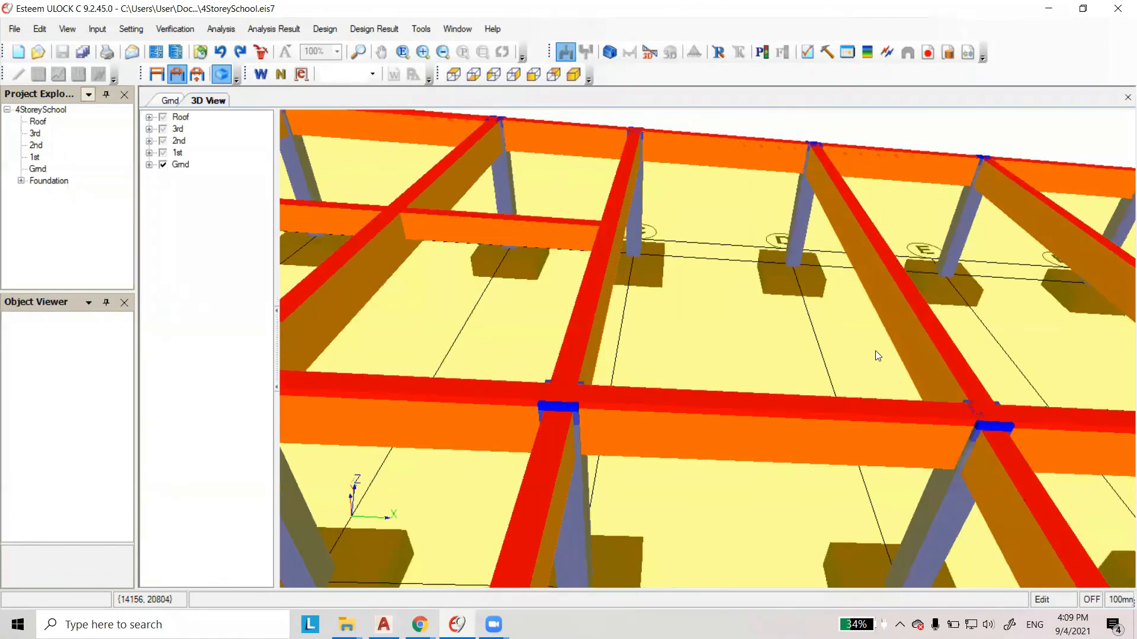
{"action": "scroll", "coordinate": [878, 355], "scroll_direction": "down", "scroll_amount": 3}
Show the ground floor model in plan, switch to the isometric view and orbit around the whole structure.
{"action": "left_click", "coordinate": [157, 76]}
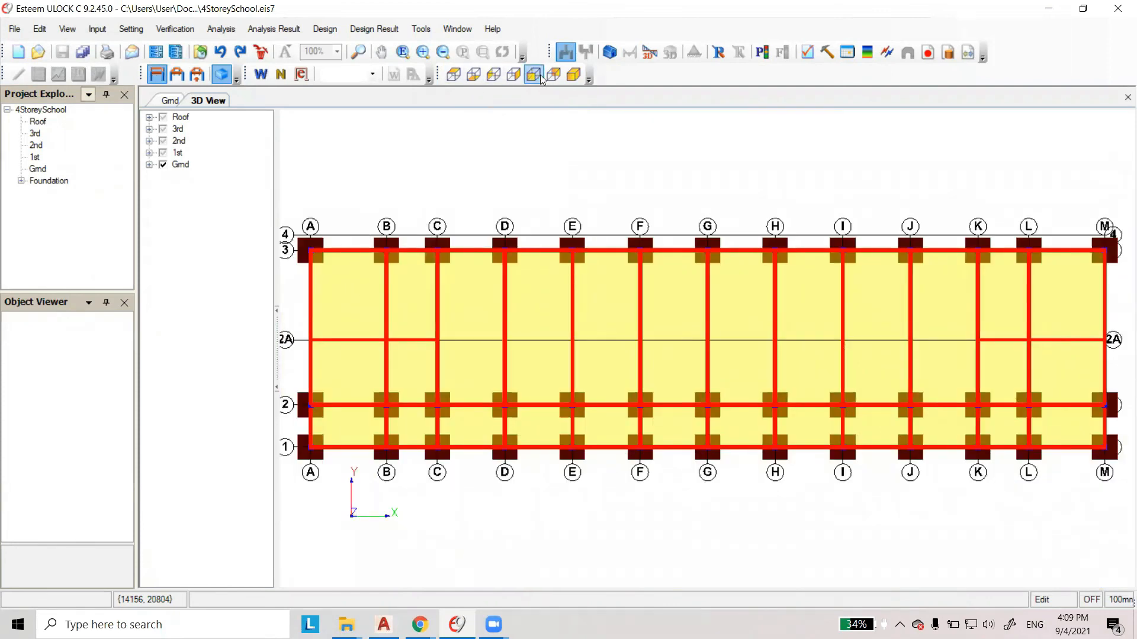
{"action": "left_click", "coordinate": [573, 75]}
{"action": "middle_click_drag", "start_coordinate": [726, 516], "coordinate": [817, 490]}
{"action": "middle_click_drag", "start_coordinate": [911, 455], "coordinate": [614, 352]}
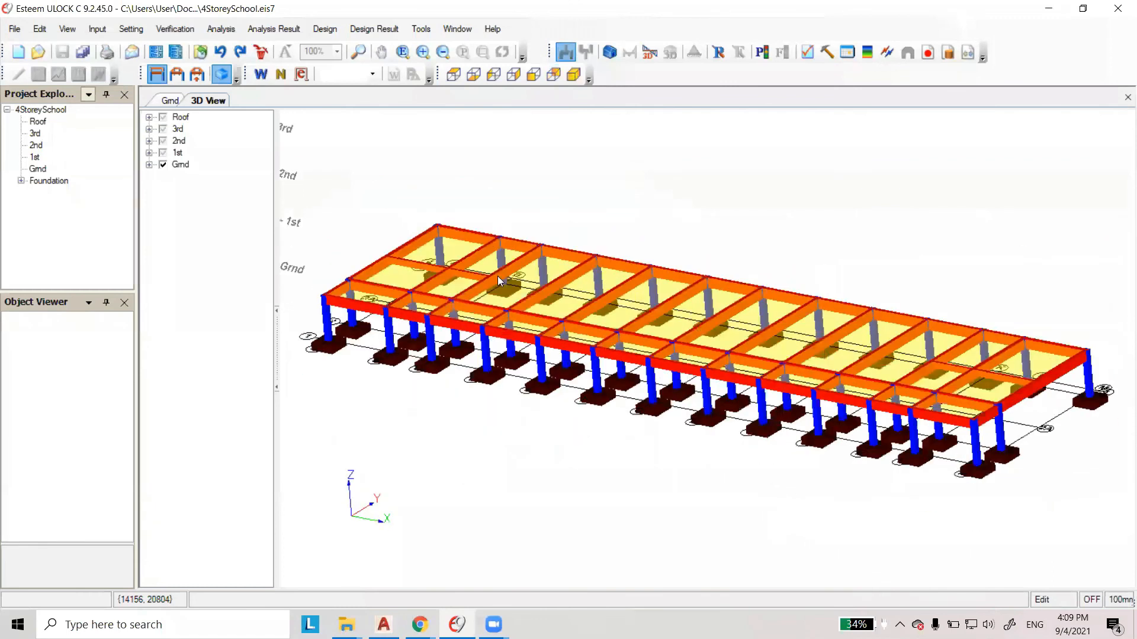
Examine the slab levels and beam edges in the corner bays between grids A and B up close.
{"action": "scroll", "coordinate": [403, 222], "scroll_direction": "up", "scroll_amount": 4}
{"action": "middle_click_drag", "start_coordinate": [499, 224], "coordinate": [418, 179]}
{"action": "scroll", "coordinate": [531, 185], "scroll_direction": "down", "scroll_amount": 3}
{"action": "scroll", "coordinate": [518, 275], "scroll_direction": "up", "scroll_amount": 5}
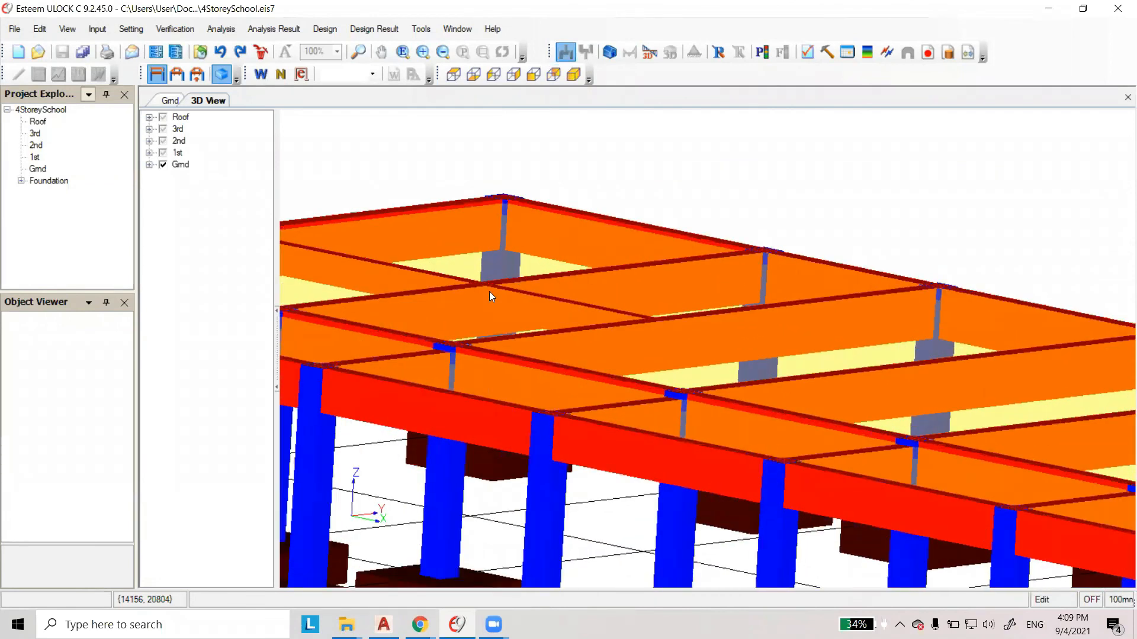
{"action": "scroll", "coordinate": [478, 314], "scroll_direction": "up", "scroll_amount": 4}
{"action": "scroll", "coordinate": [659, 288], "scroll_direction": "down", "scroll_amount": 2}
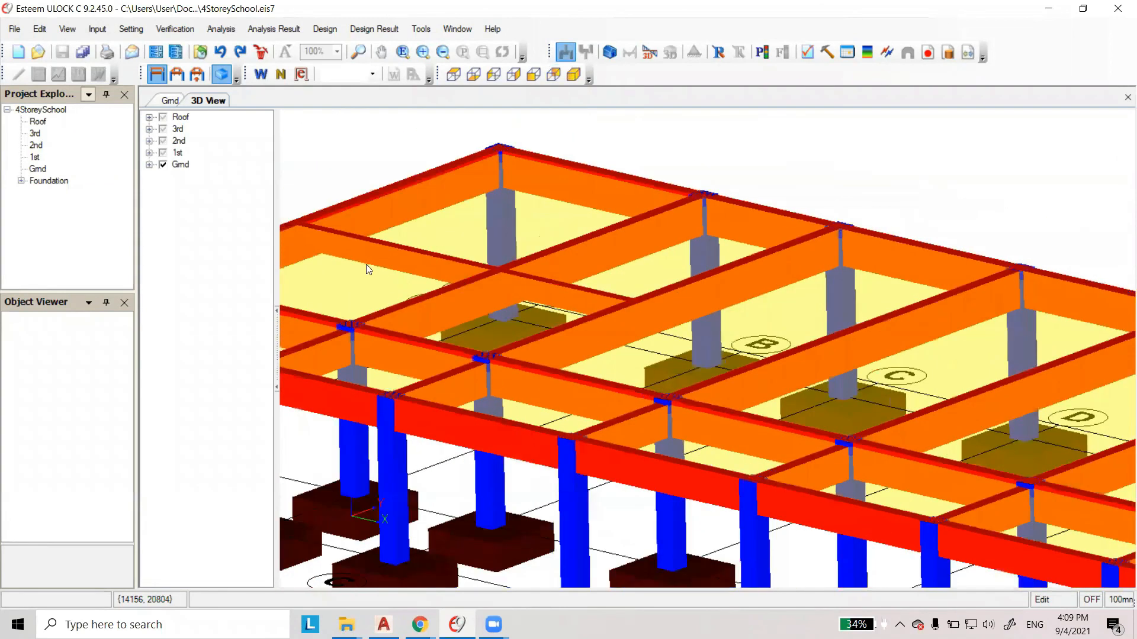
{"action": "scroll", "coordinate": [763, 379], "scroll_direction": "down", "scroll_amount": 3}
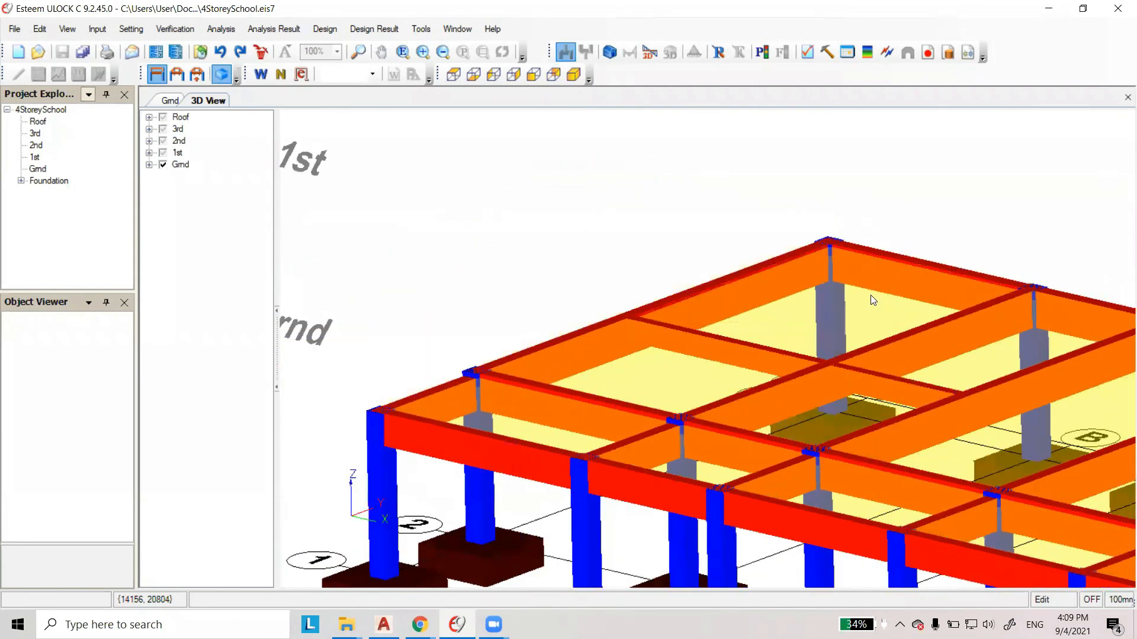
{"action": "scroll", "coordinate": [871, 299], "scroll_direction": "up", "scroll_amount": 3}
{"action": "scroll", "coordinate": [957, 241], "scroll_direction": "up", "scroll_amount": 4}
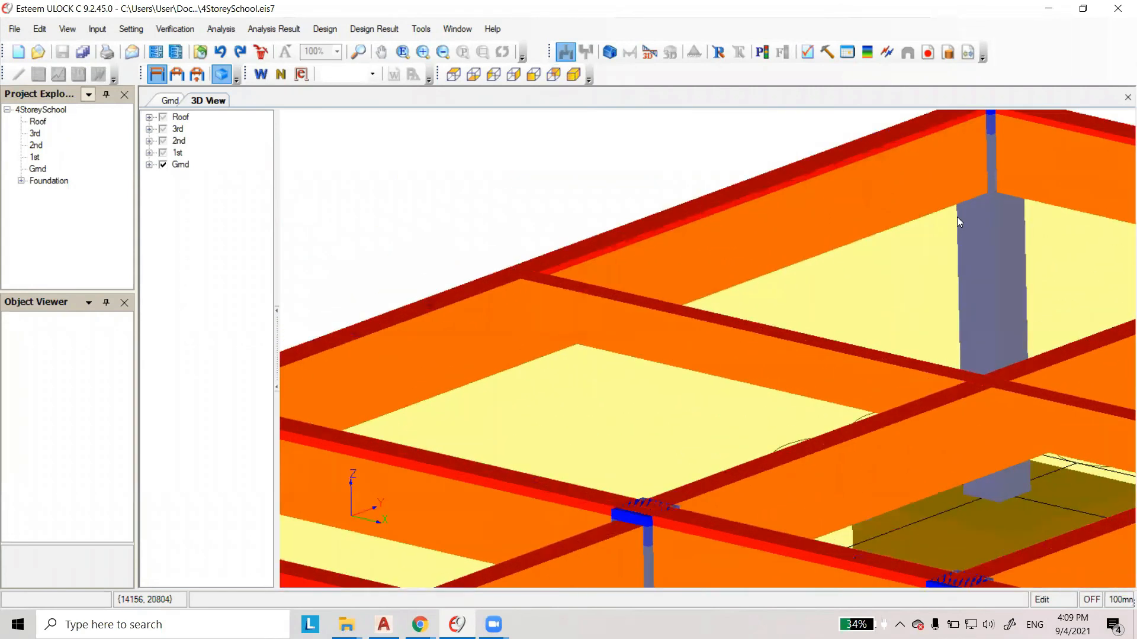
{"action": "scroll", "coordinate": [576, 234], "scroll_direction": "up", "scroll_amount": 5}
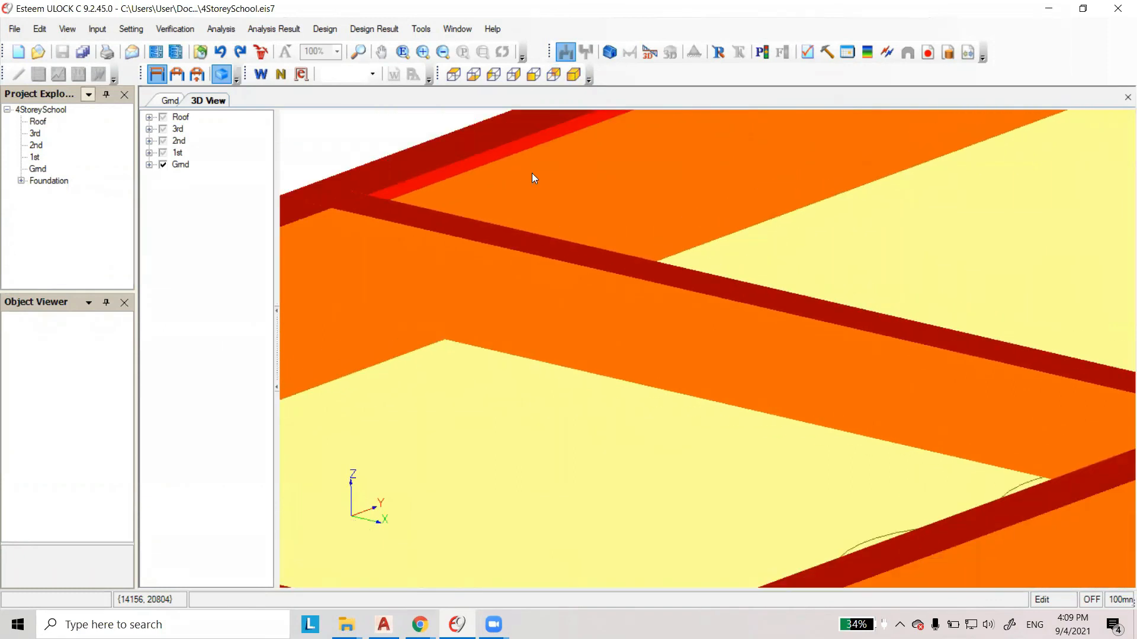
Select the three slabs in bay A–B from grid 3 to grid 1, compare their drops and clear the selection.
{"action": "left_click", "coordinate": [533, 174]}
{"action": "scroll", "coordinate": [489, 315], "scroll_direction": "down", "scroll_amount": 5}
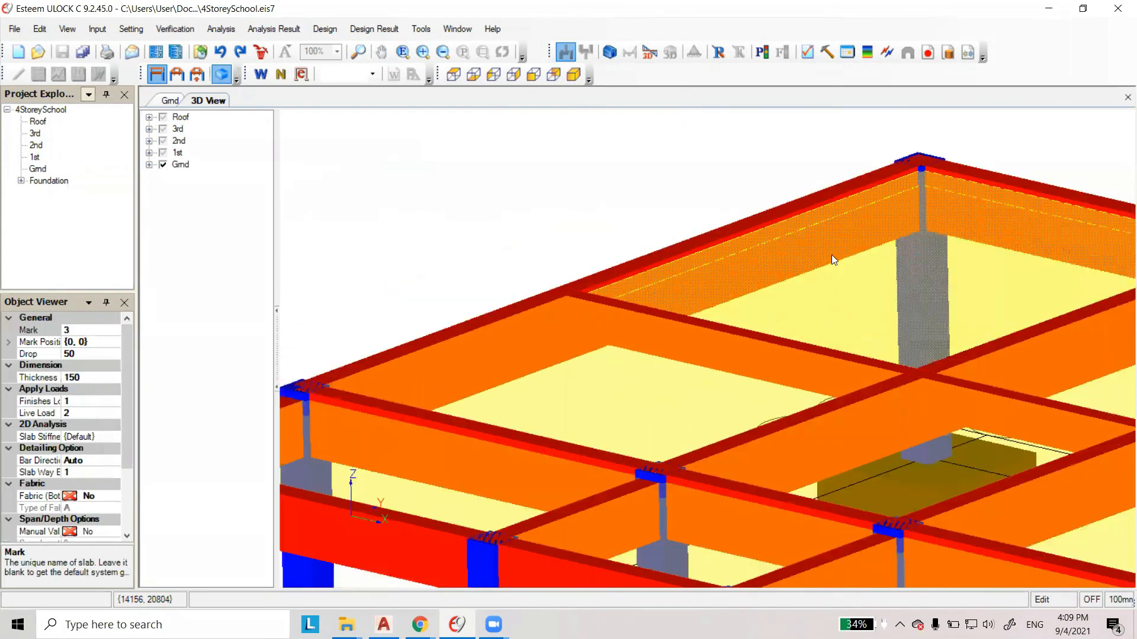
{"action": "scroll", "coordinate": [878, 179], "scroll_direction": "up", "scroll_amount": 2}
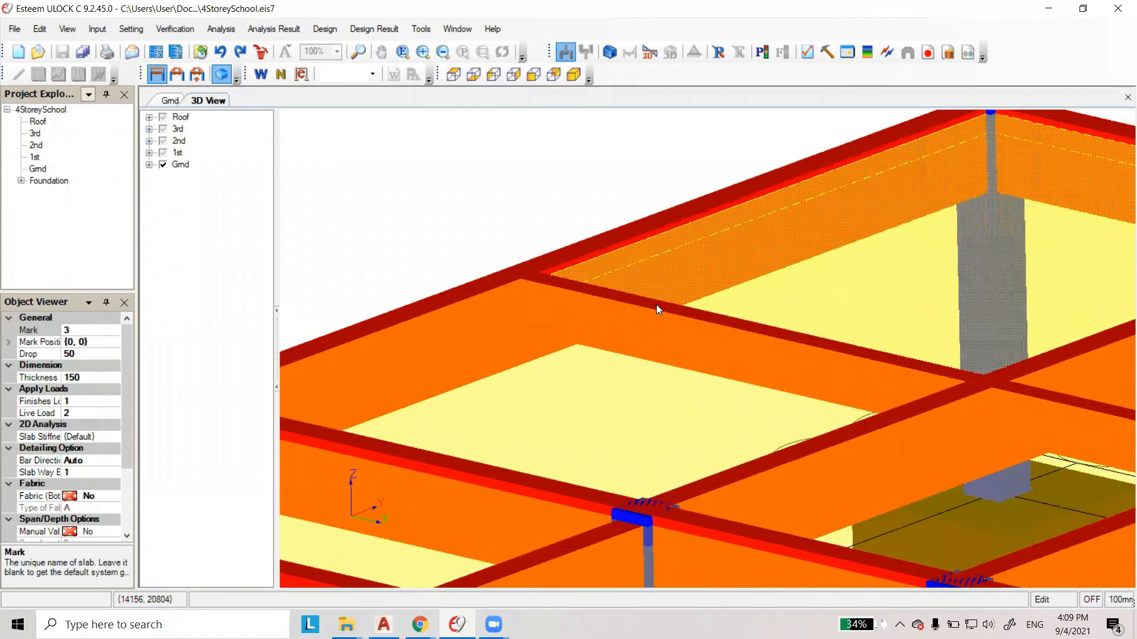
{"action": "left_click", "coordinate": [527, 342]}
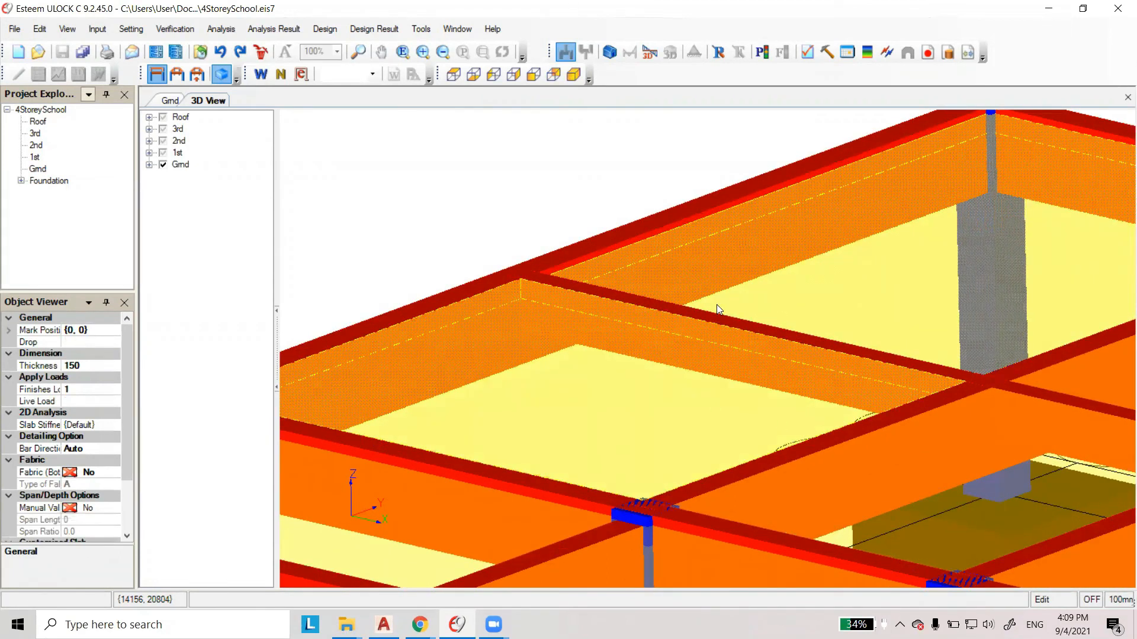
{"action": "scroll", "coordinate": [892, 174], "scroll_direction": "down", "scroll_amount": 2}
{"action": "left_click", "coordinate": [462, 474]}
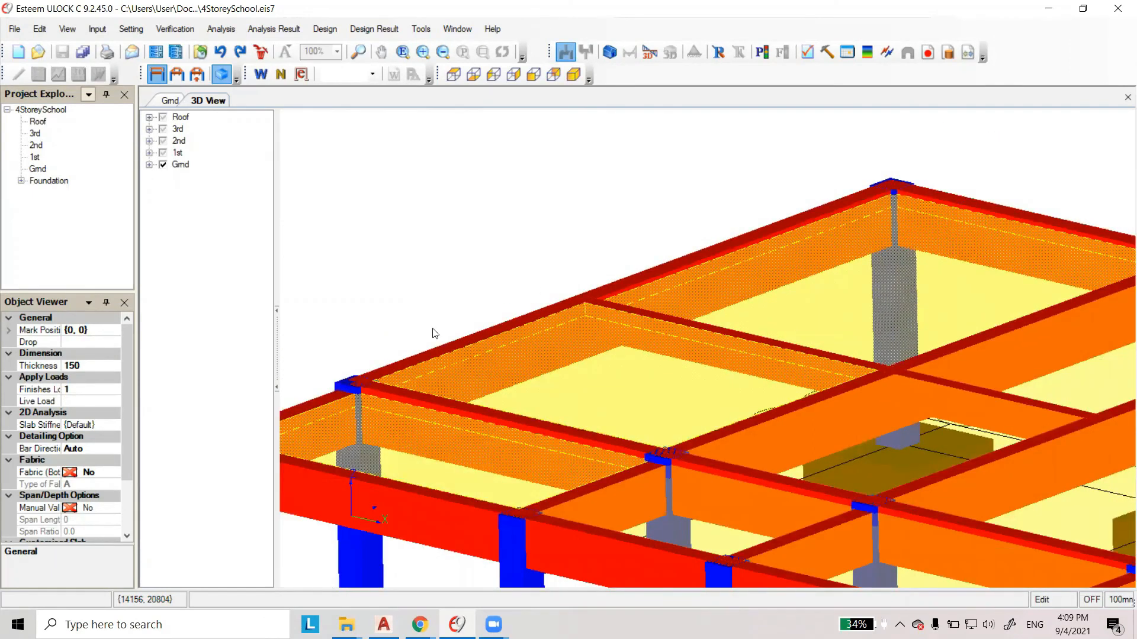
{"action": "scroll", "coordinate": [928, 219], "scroll_direction": "down", "scroll_amount": 1}
{"action": "left_click", "coordinate": [659, 233]}
{"action": "scroll", "coordinate": [813, 249], "scroll_direction": "down", "scroll_amount": 2}
{"action": "scroll", "coordinate": [813, 249], "scroll_direction": "up", "scroll_amount": 2}
{"action": "scroll", "coordinate": [892, 248], "scroll_direction": "up", "scroll_amount": 3}
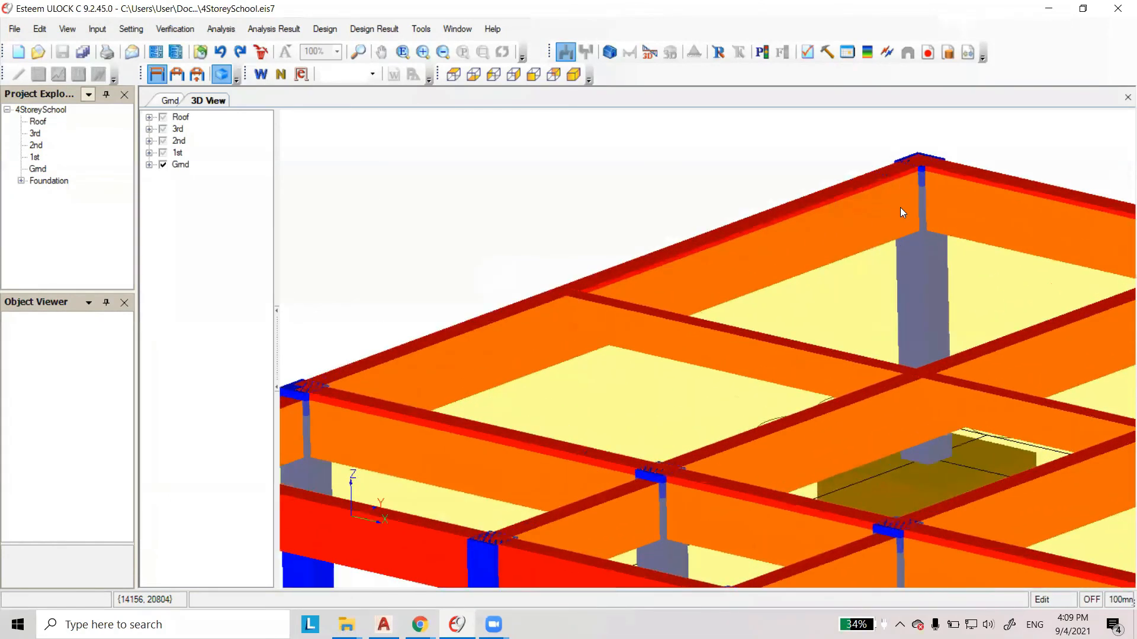
Close the 3D view and return to the ground floor key plan.
{"action": "scroll", "coordinate": [419, 262], "scroll_direction": "down", "scroll_amount": 6}
{"action": "scroll", "coordinate": [511, 269], "scroll_direction": "down", "scroll_amount": 3}
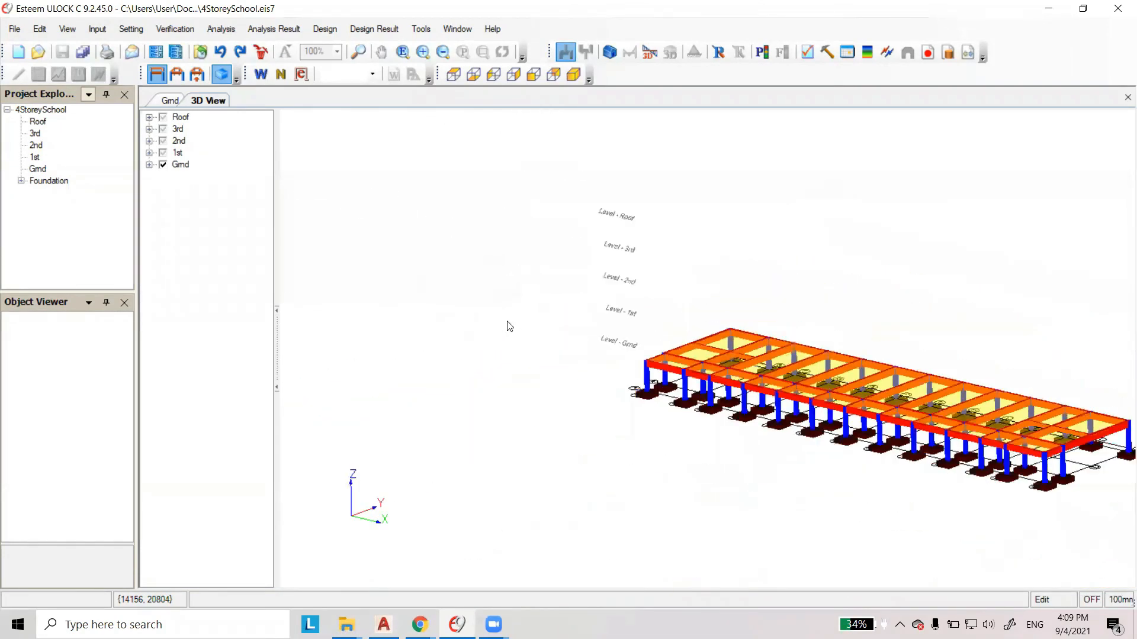
{"action": "left_click", "coordinate": [1127, 98]}
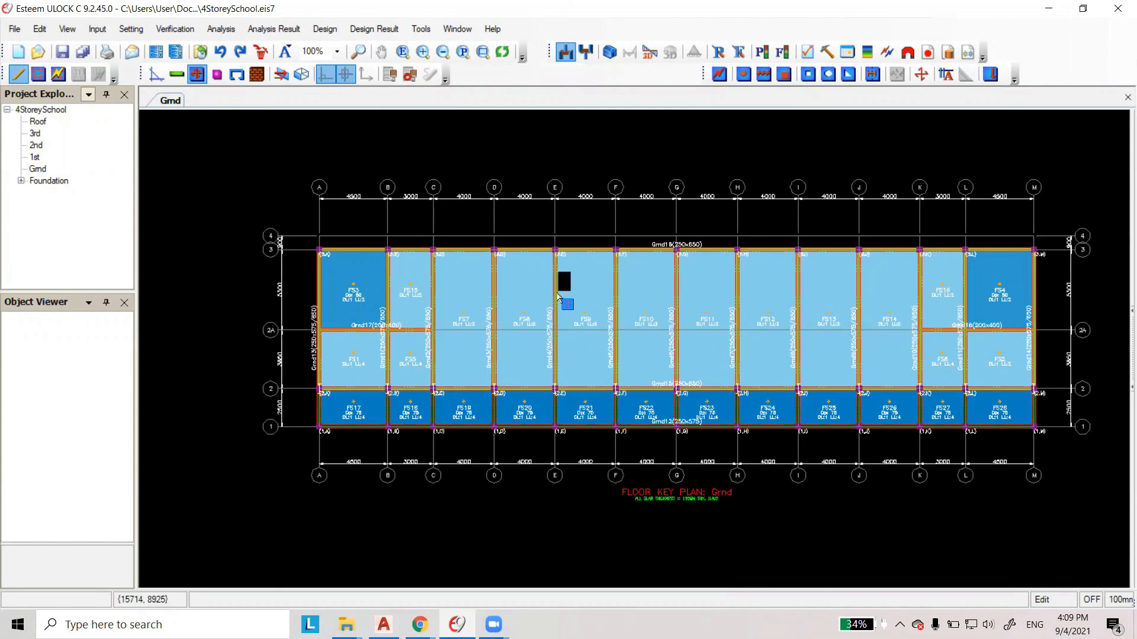
{"action": "scroll", "coordinate": [557, 294], "scroll_direction": "up", "scroll_amount": 1}
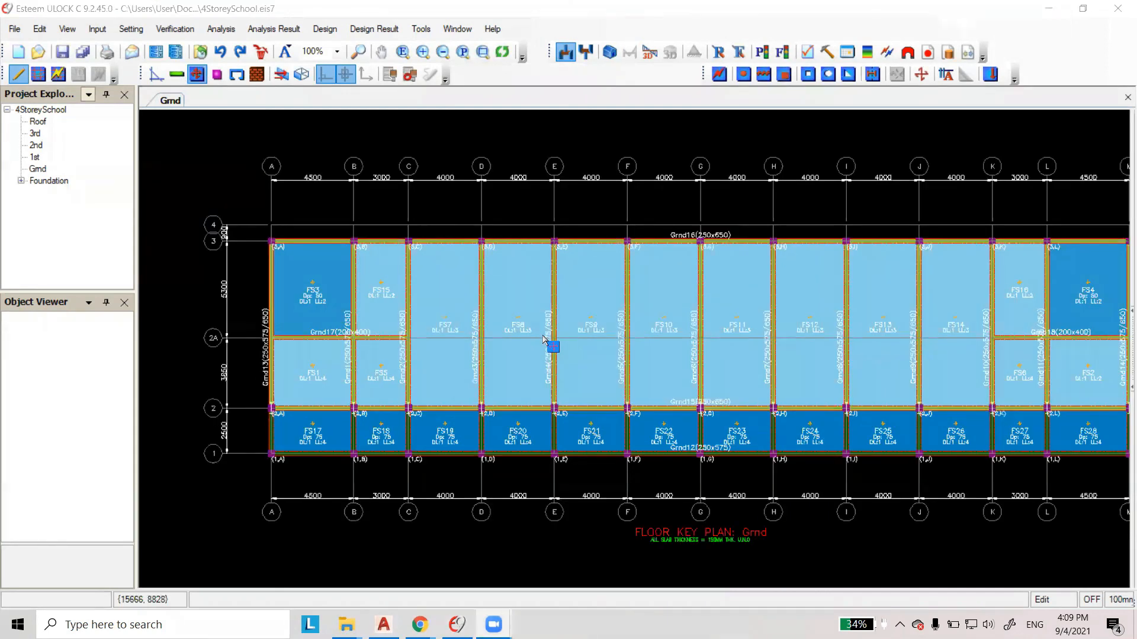